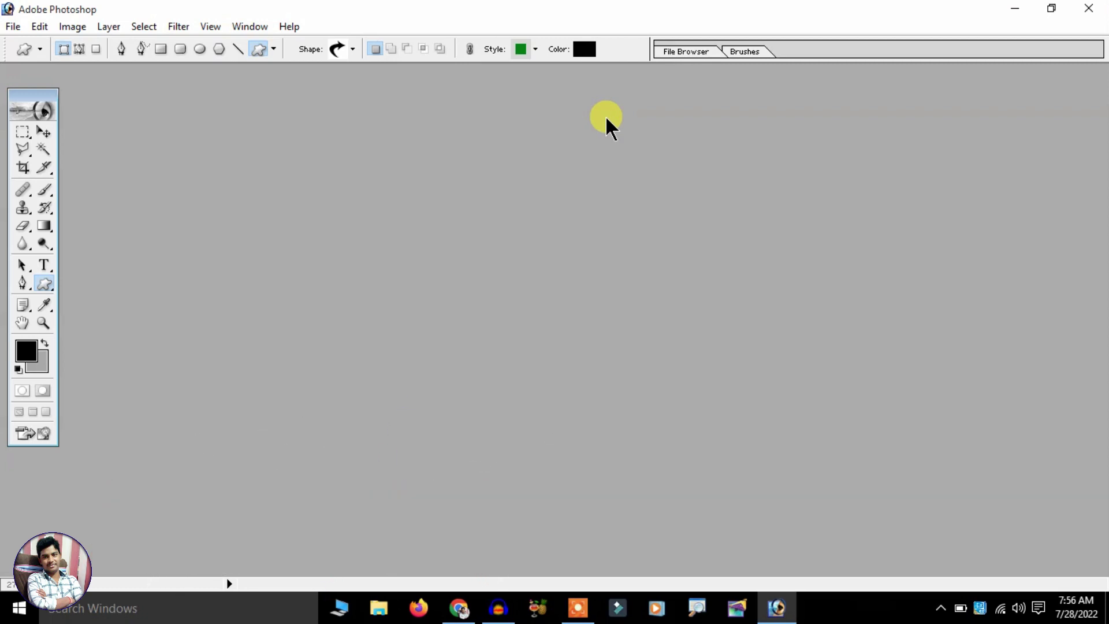
Check the Photoshop version information in the Help menu, then close the splash screen.
left_click(289, 26)
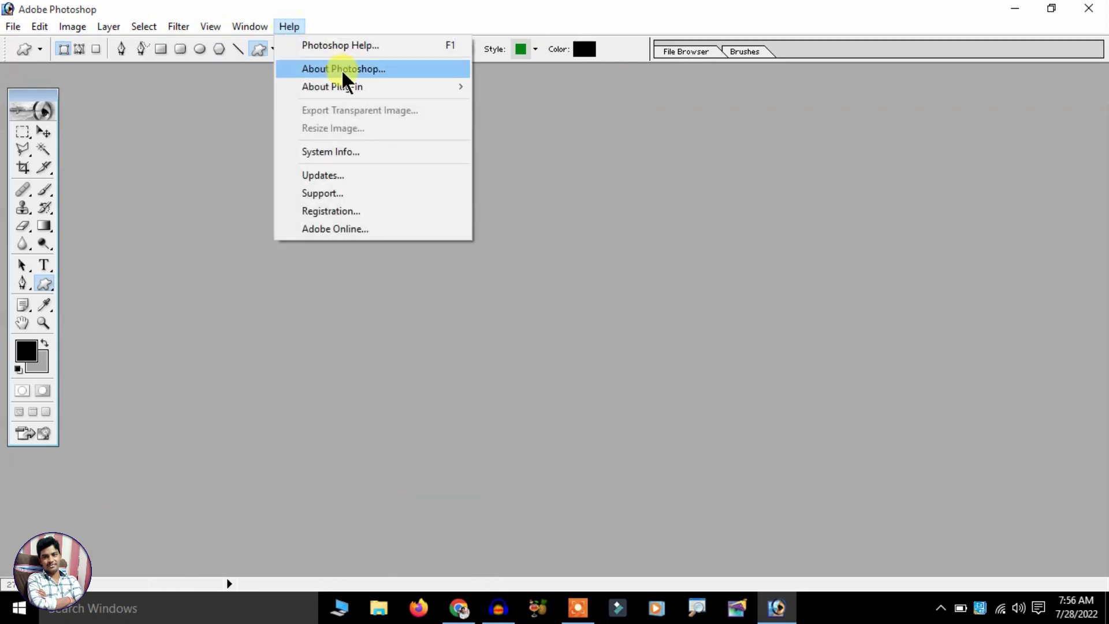
left_click(370, 67)
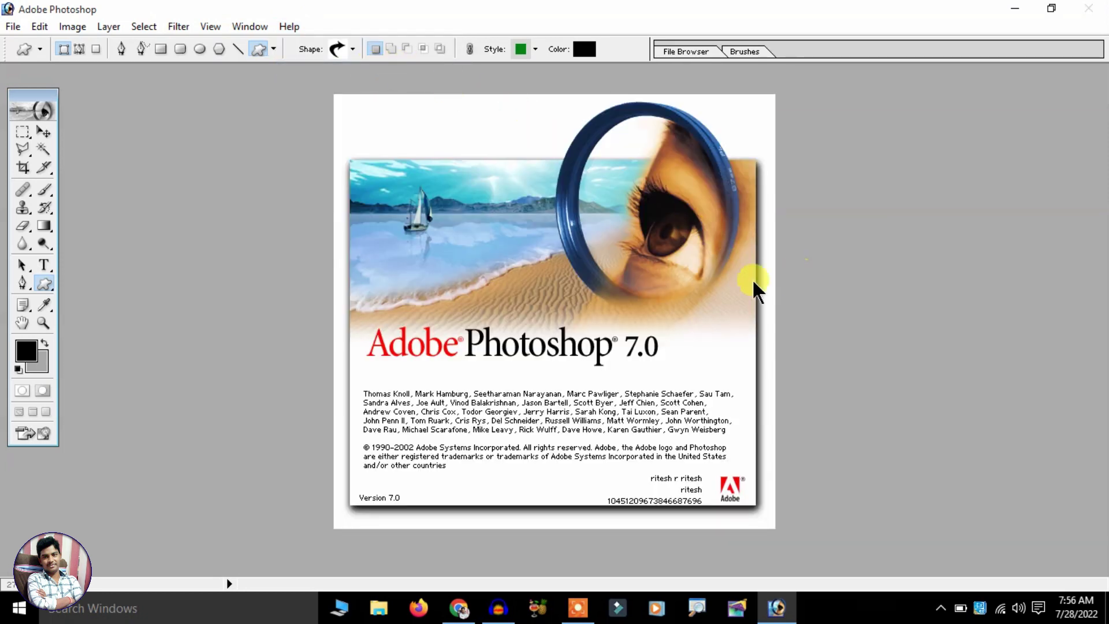
left_click(682, 281)
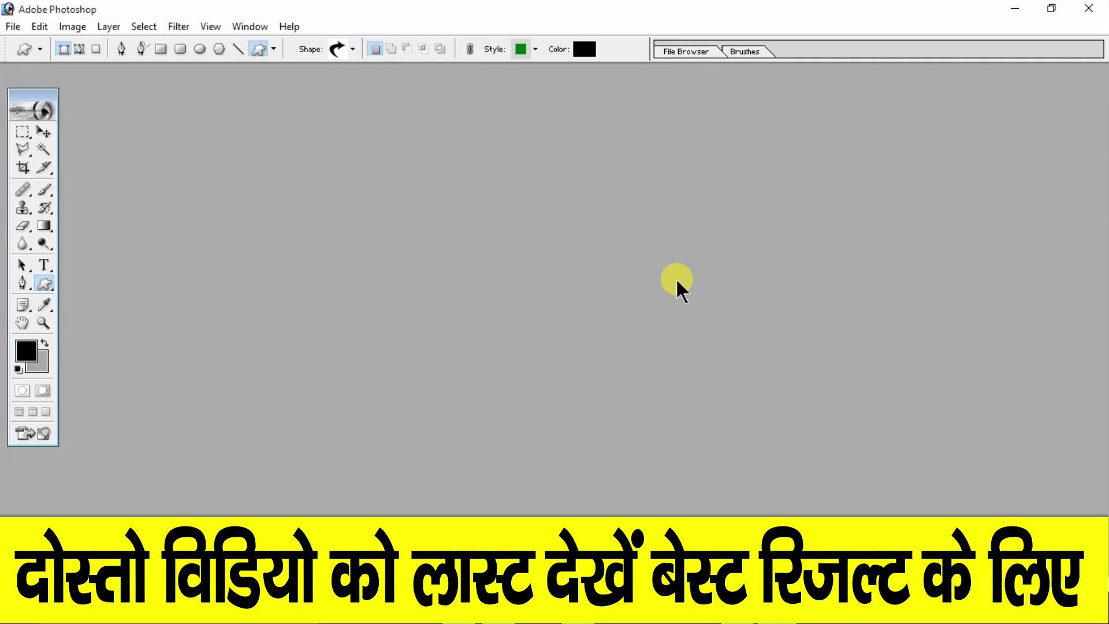
Set up a new 4 x 6 inch, 300 pixels/inch, RGB Color document.
left_click(1, 34)
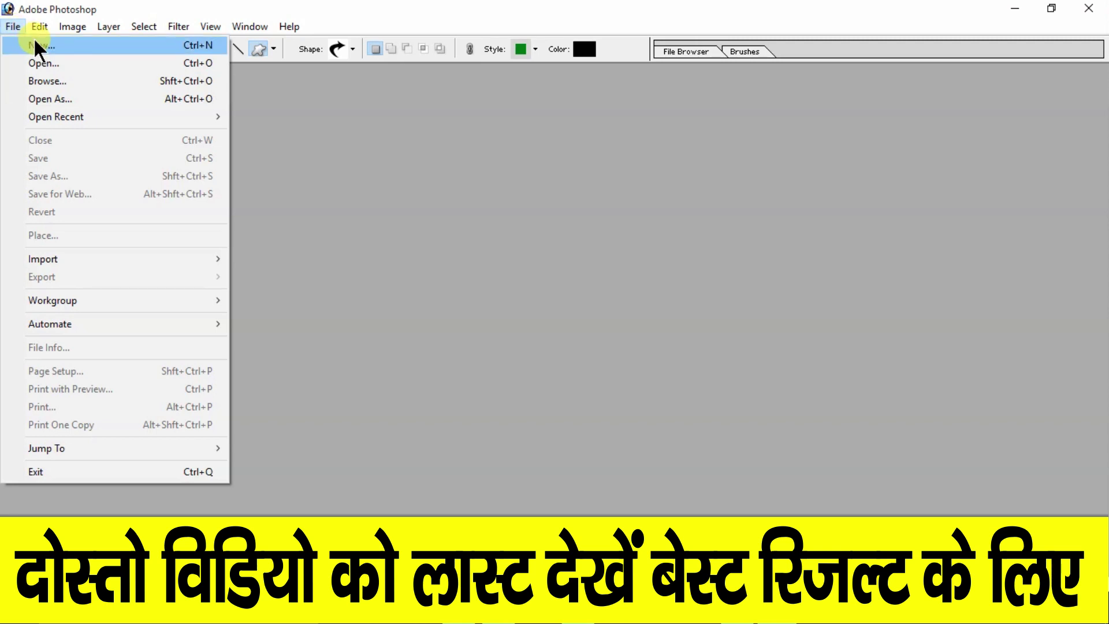
left_click(33, 39)
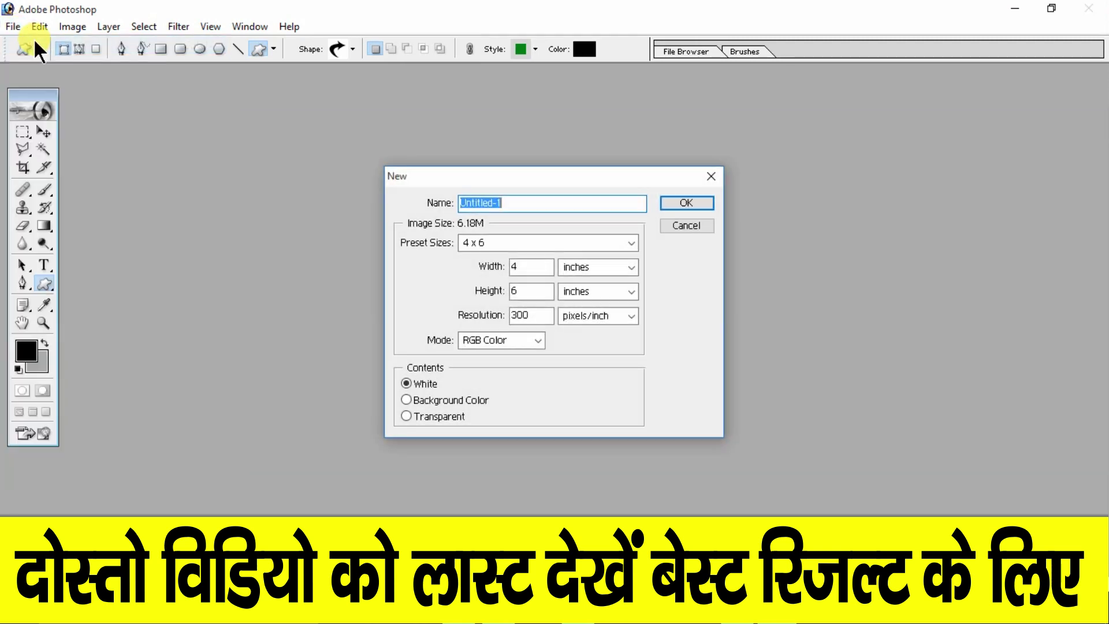
left_click(511, 245)
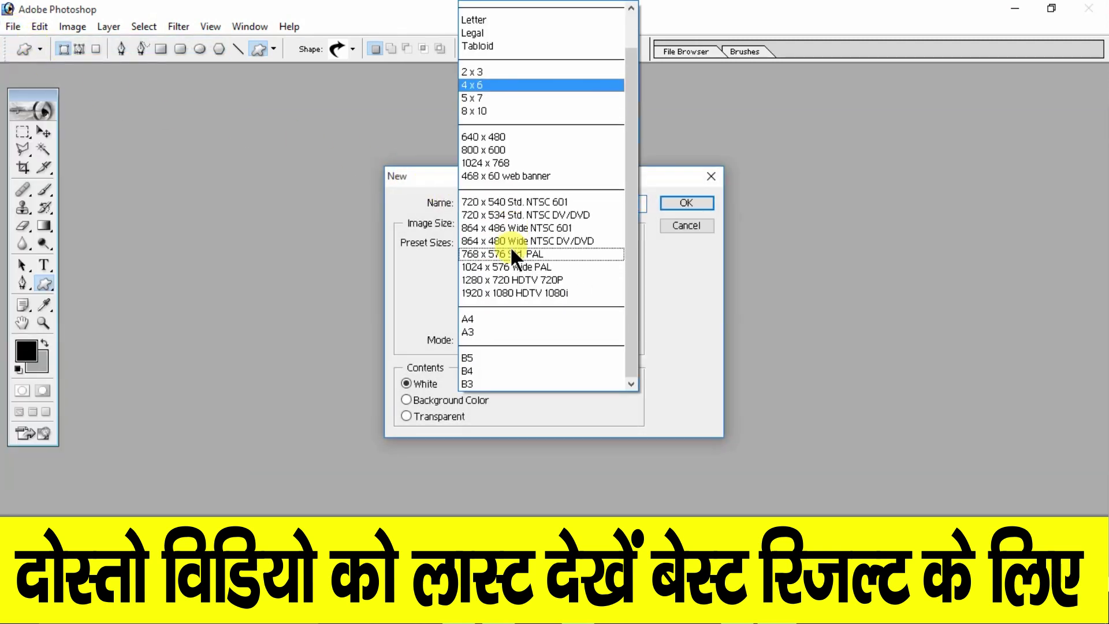
left_click(500, 84)
double_click(523, 315)
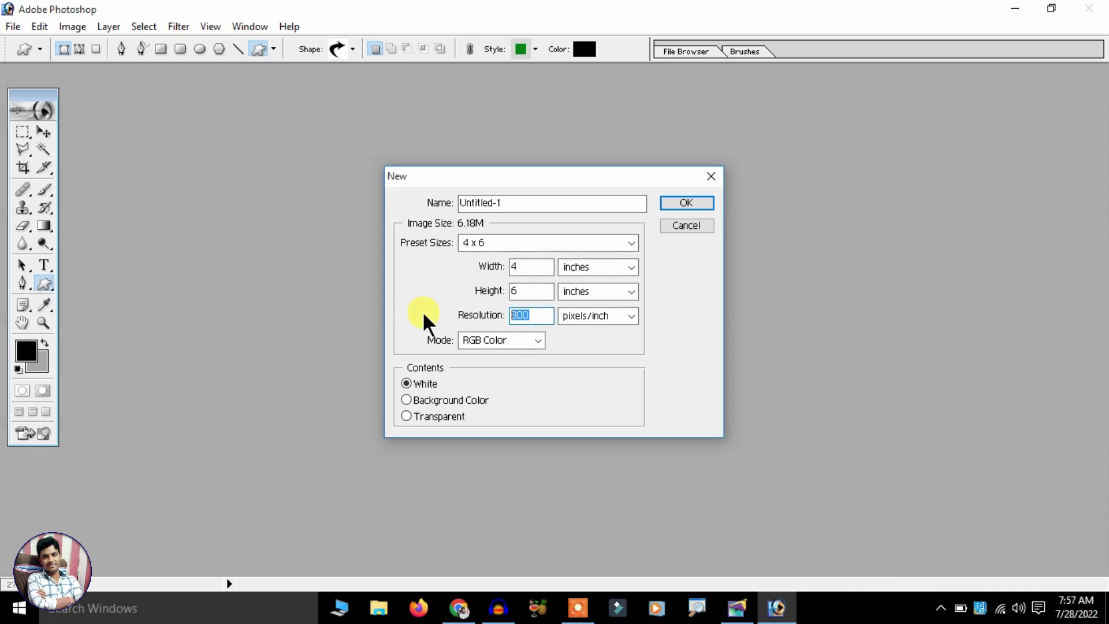
left_click(508, 338)
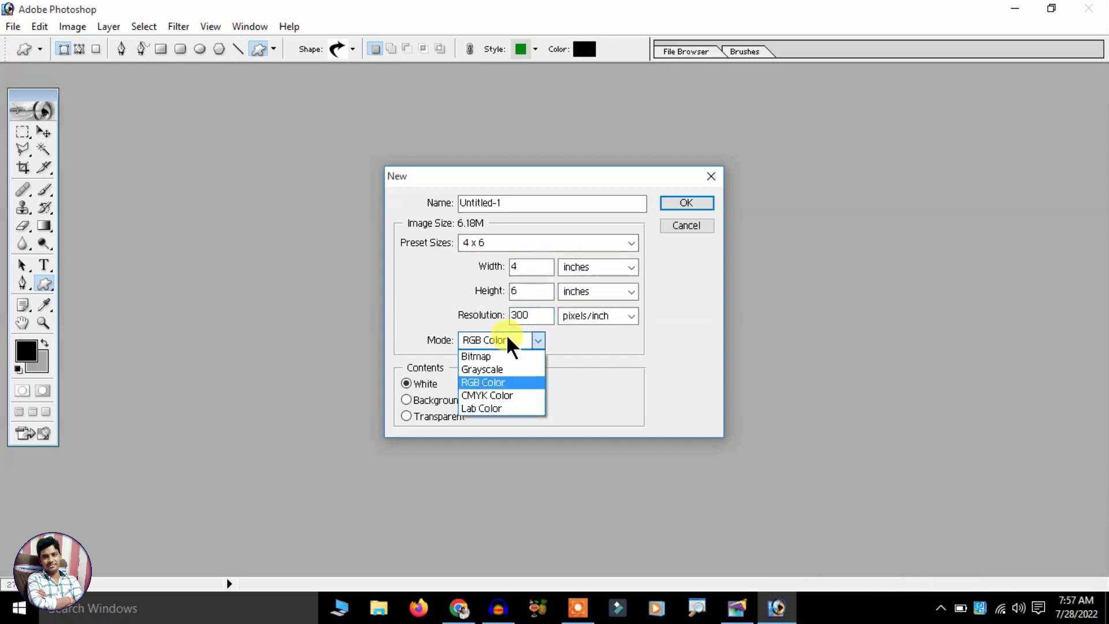
left_click(490, 379)
key("Tab")
key("Tab")
key("Tab")
type("Cash Memo")
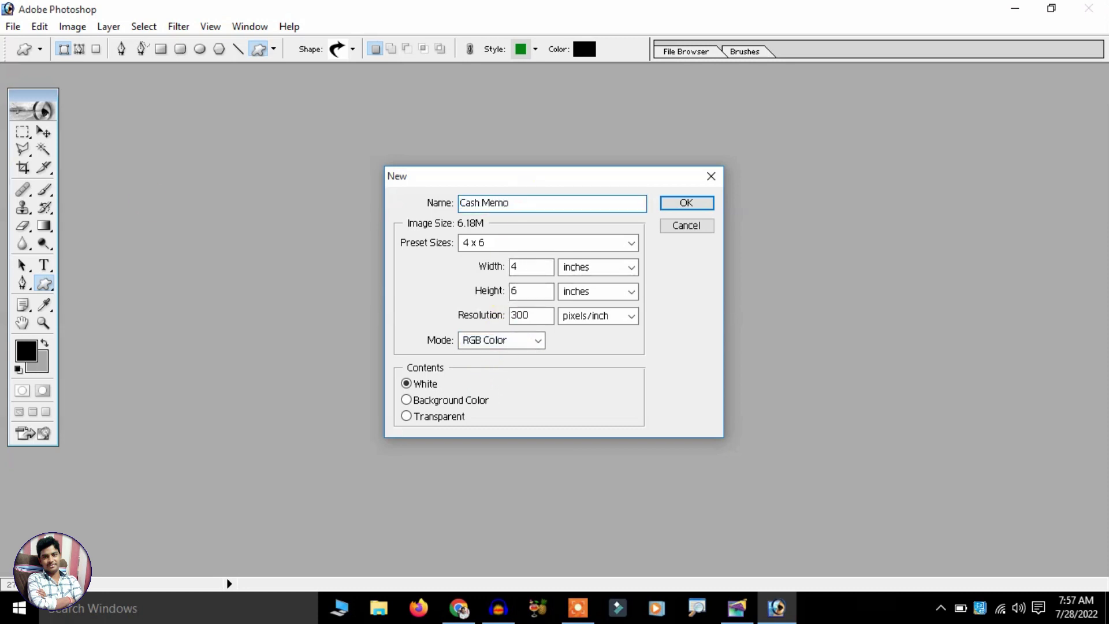
Create the Cash Memo document, maximize its window and fit the whole page in view.
left_click(698, 204)
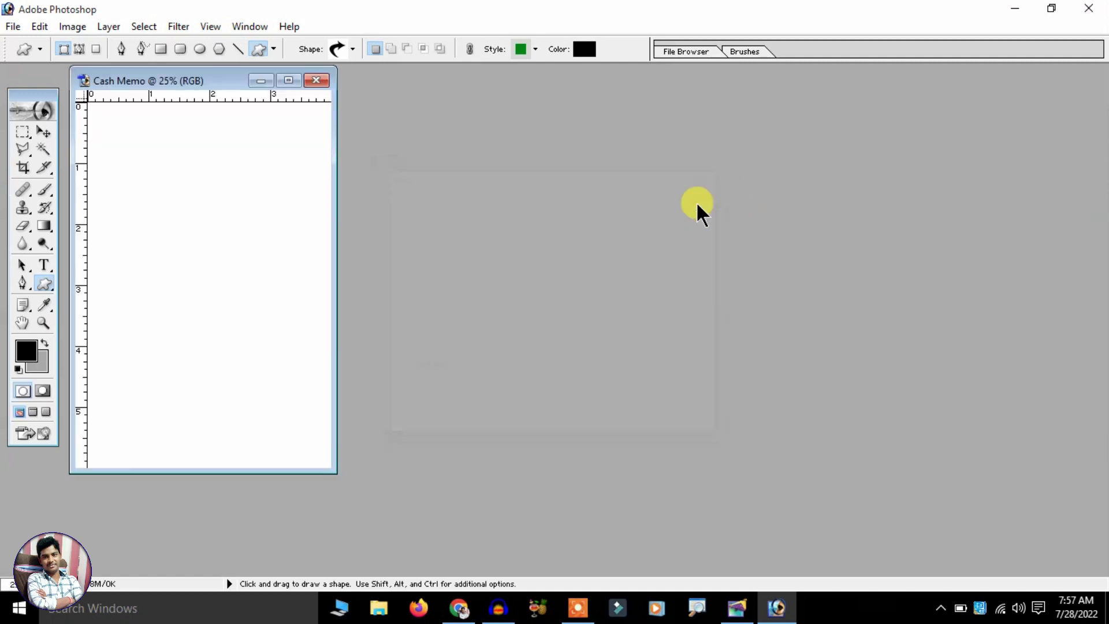
left_click(288, 80)
key("ctrl+plus")
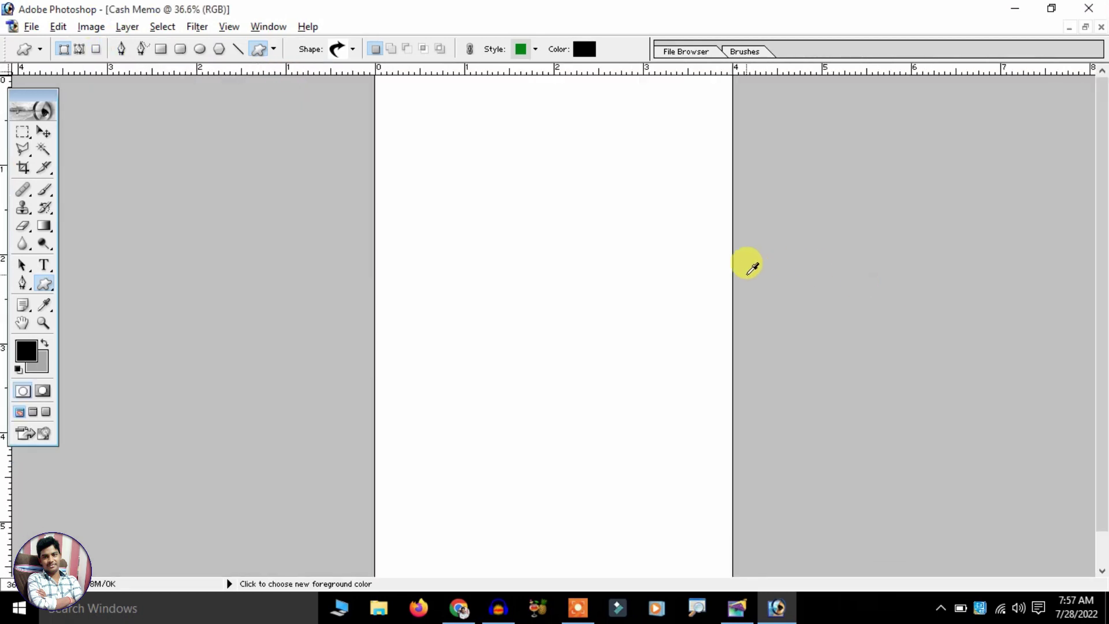
key("ctrl+minus")
left_click(43, 132)
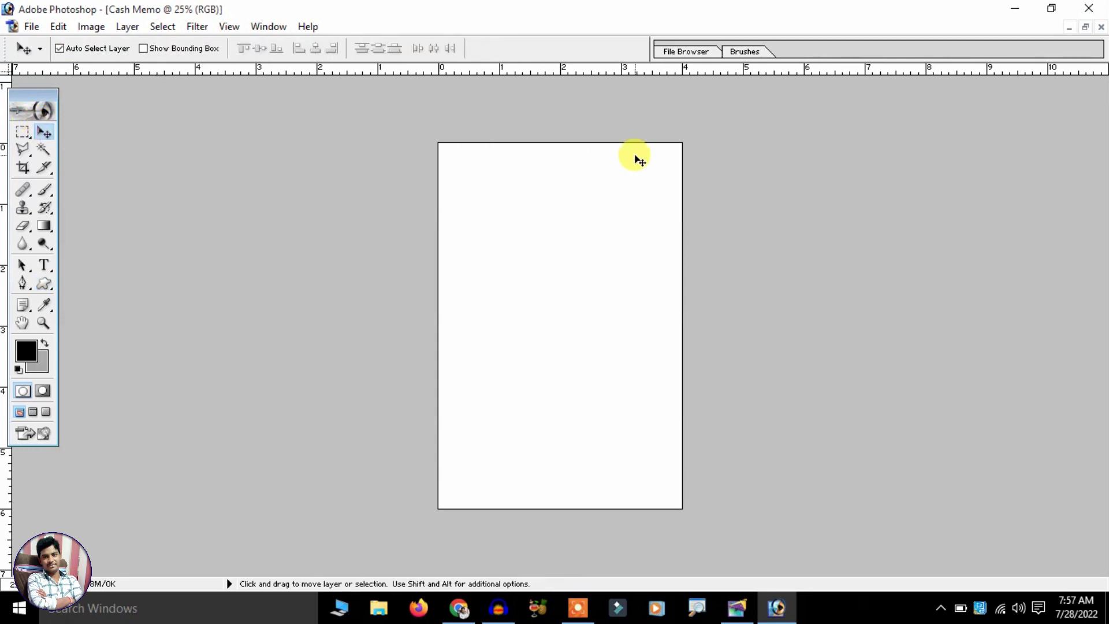
Show the Layers panel with the document's Background layer.
left_click(271, 26)
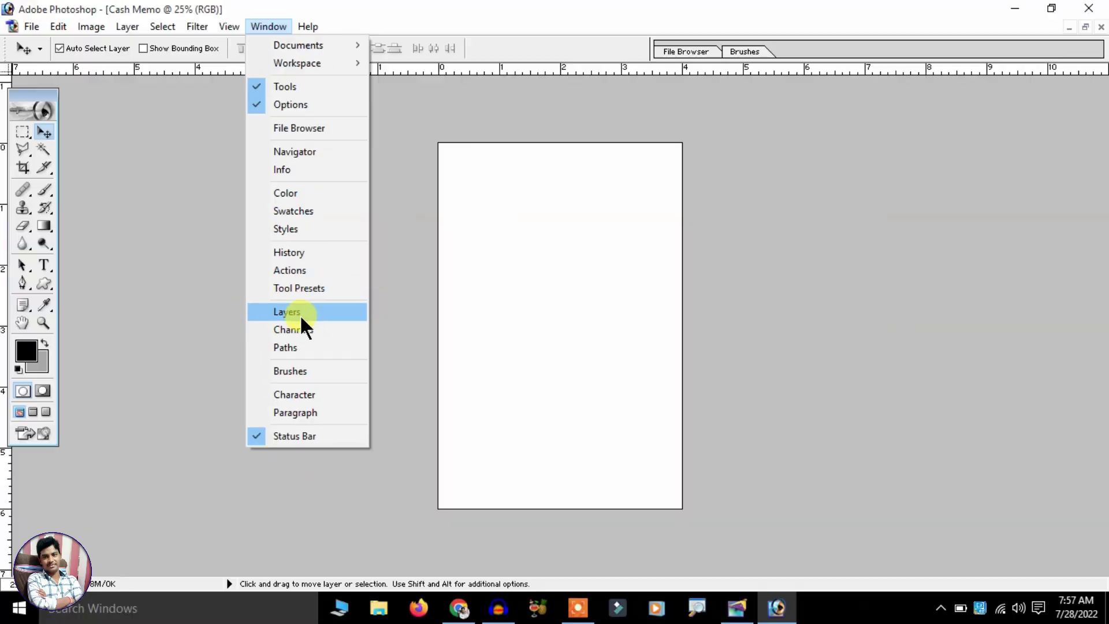
left_click(300, 315)
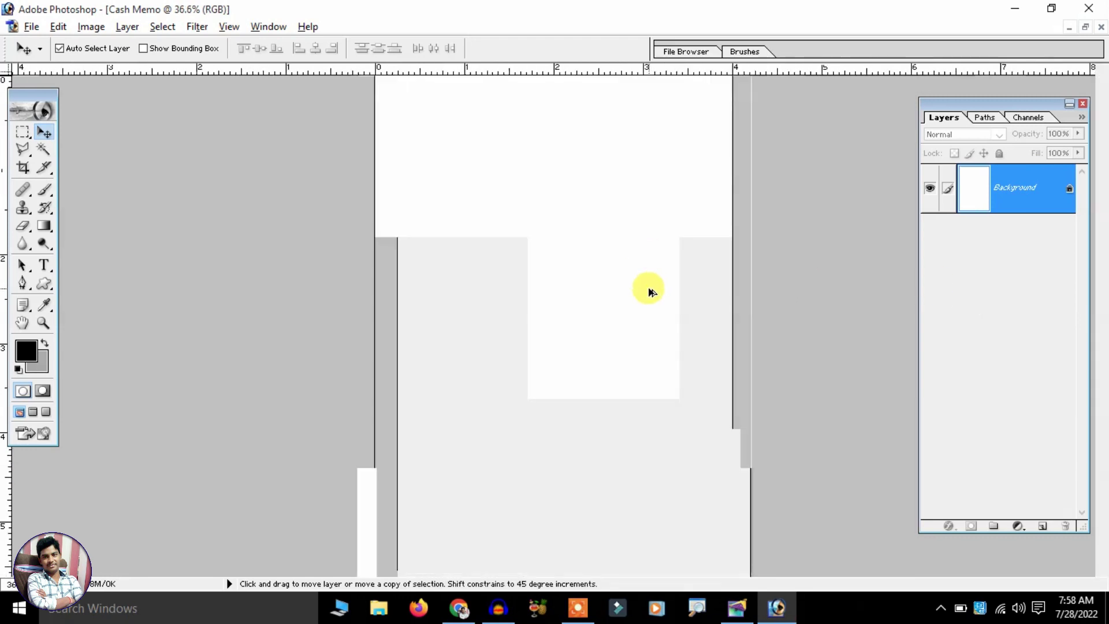
scroll(648, 289, "up", 2)
scroll(648, 290, "up", 1)
scroll(641, 289, "down", 1)
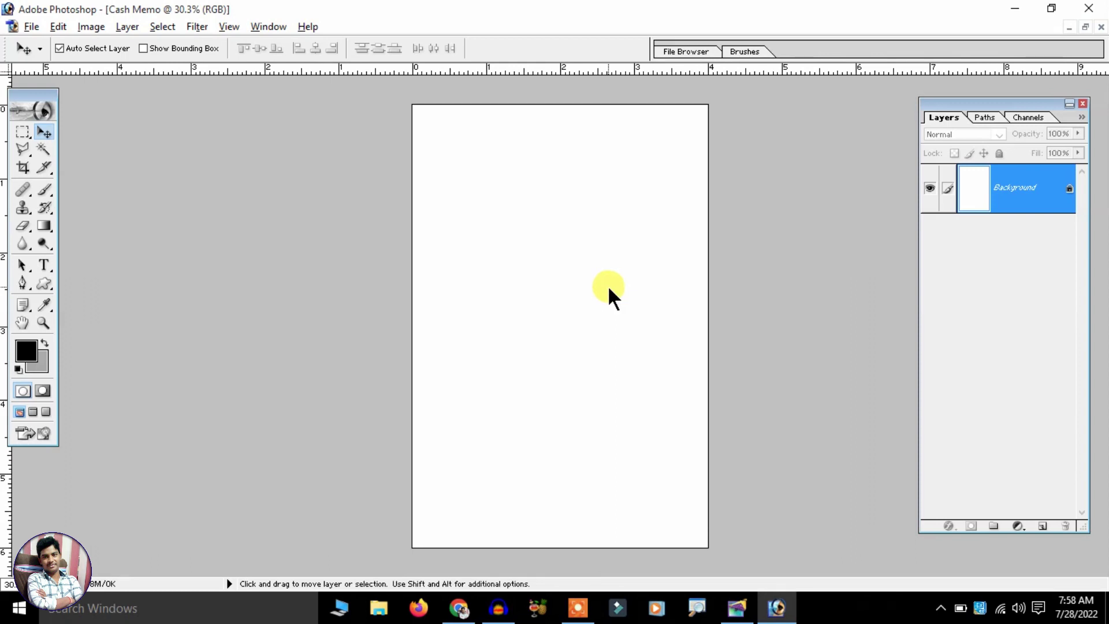
Draw a green rectangle and move it to the page's top-left corner.
left_click(37, 283)
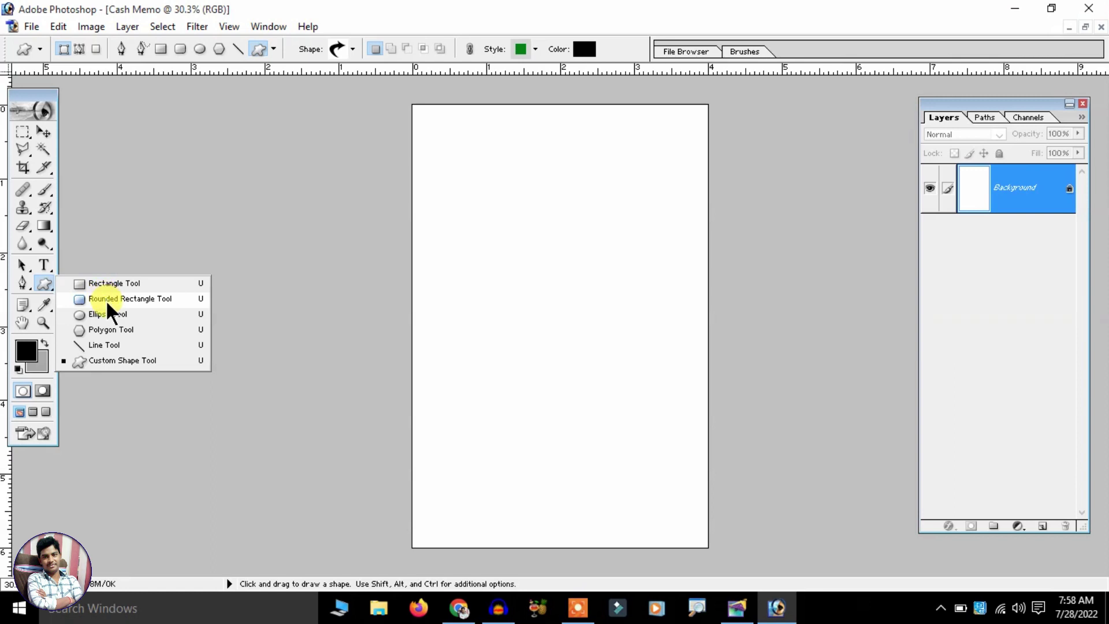
left_click(114, 283)
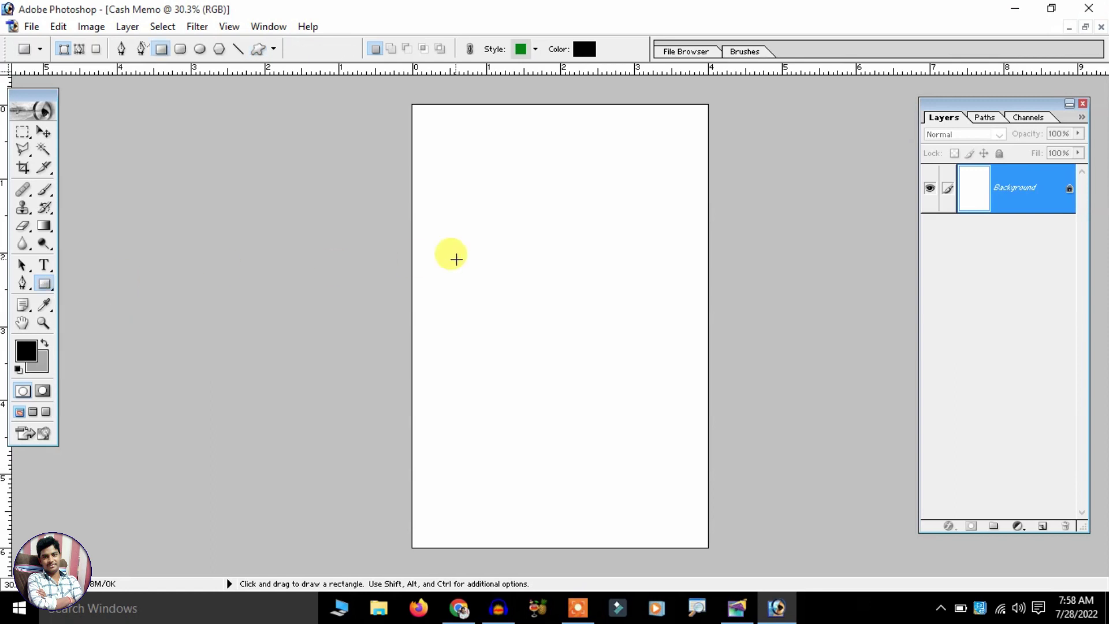
left_click_drag(439, 233, 675, 288)
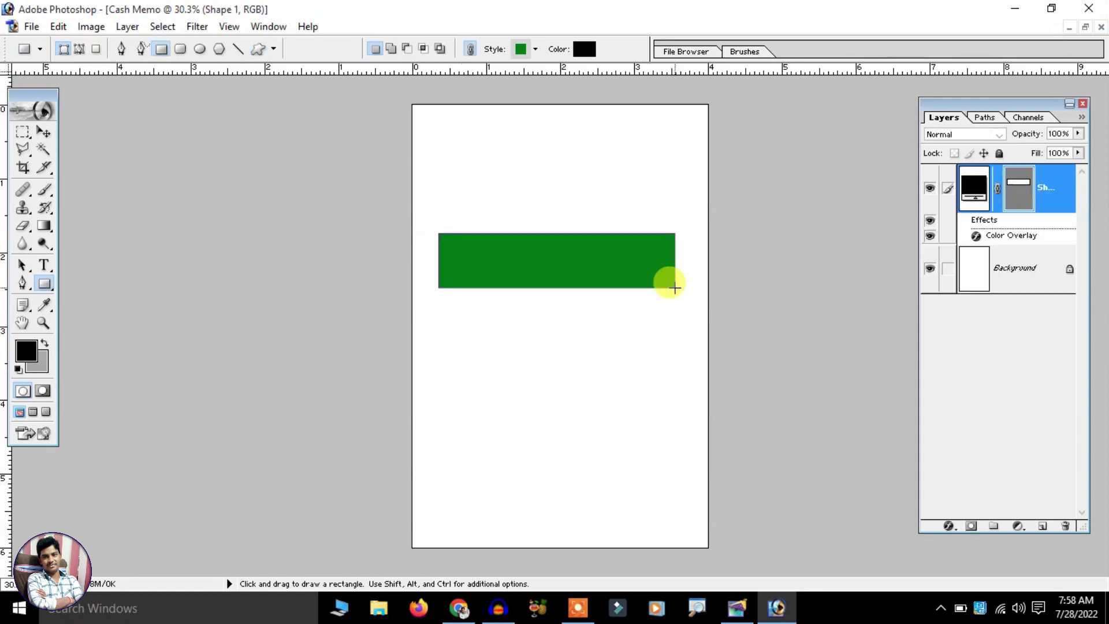
left_click(44, 132)
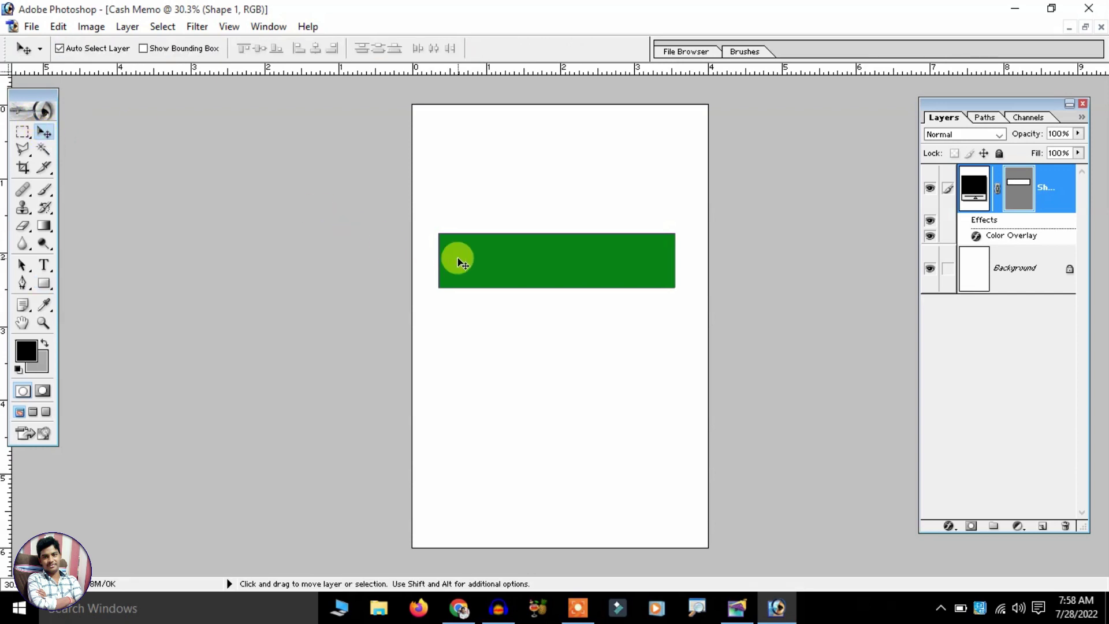
left_click_drag(458, 258, 430, 132)
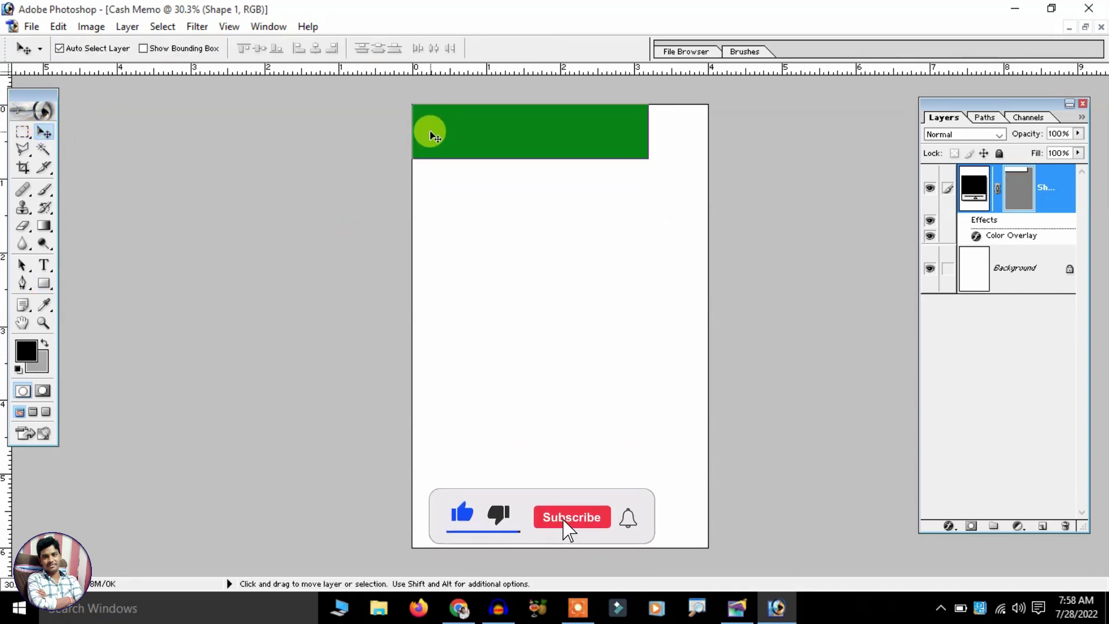
Stretch the green rectangle across the full page width and lower it slightly from the top.
key("ctrl+t")
left_click_drag(644, 163, 708, 153)
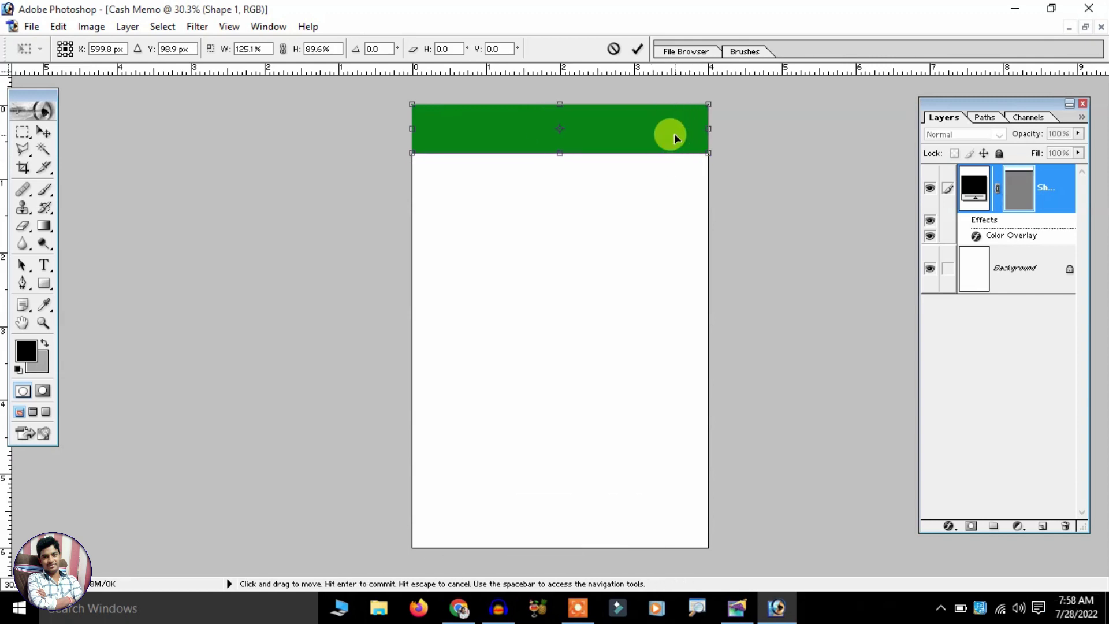
key("Return")
left_click_drag(623, 143, 622, 218)
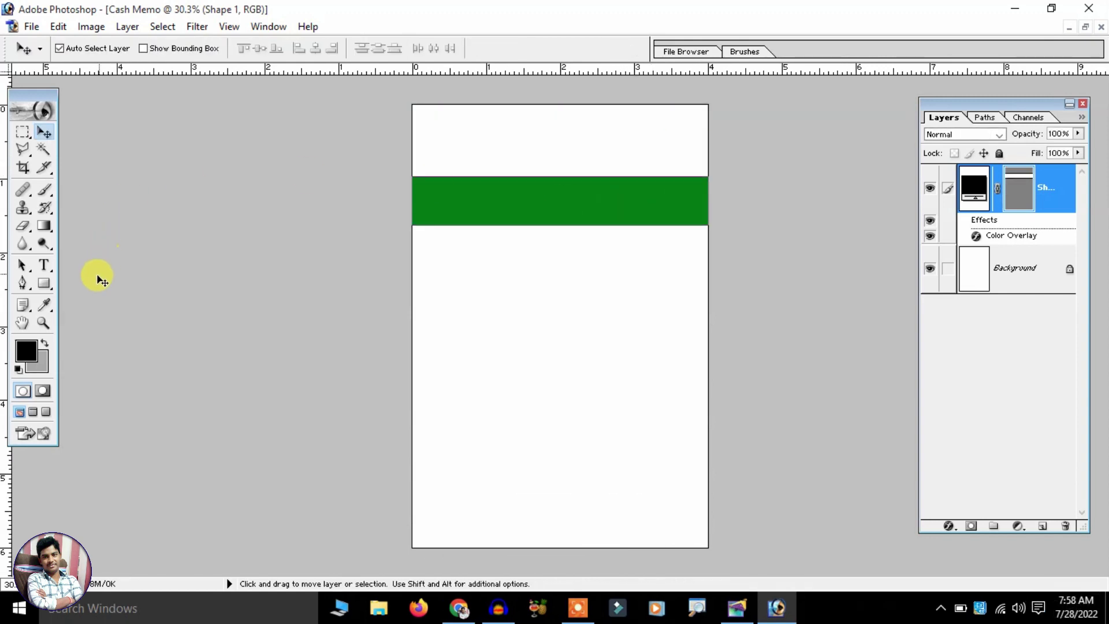
left_click(45, 283)
left_click_drag(49, 280, 102, 297)
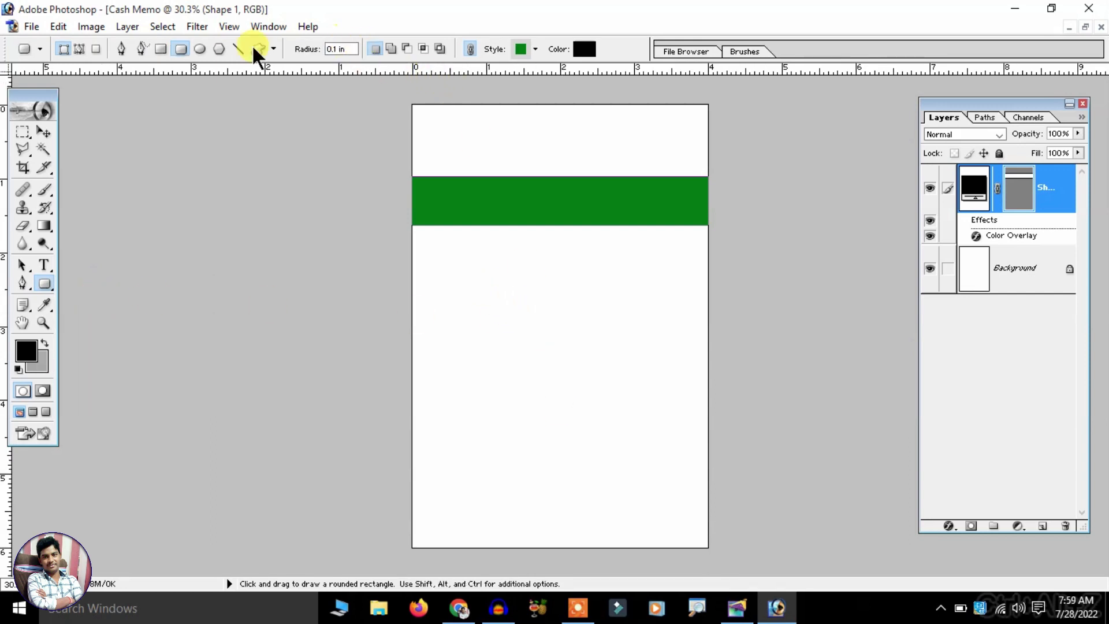
Draw a green rounded rectangle, push the bar lower, and place the rounded shape at the top-left.
double_click(338, 49)
type("0.")
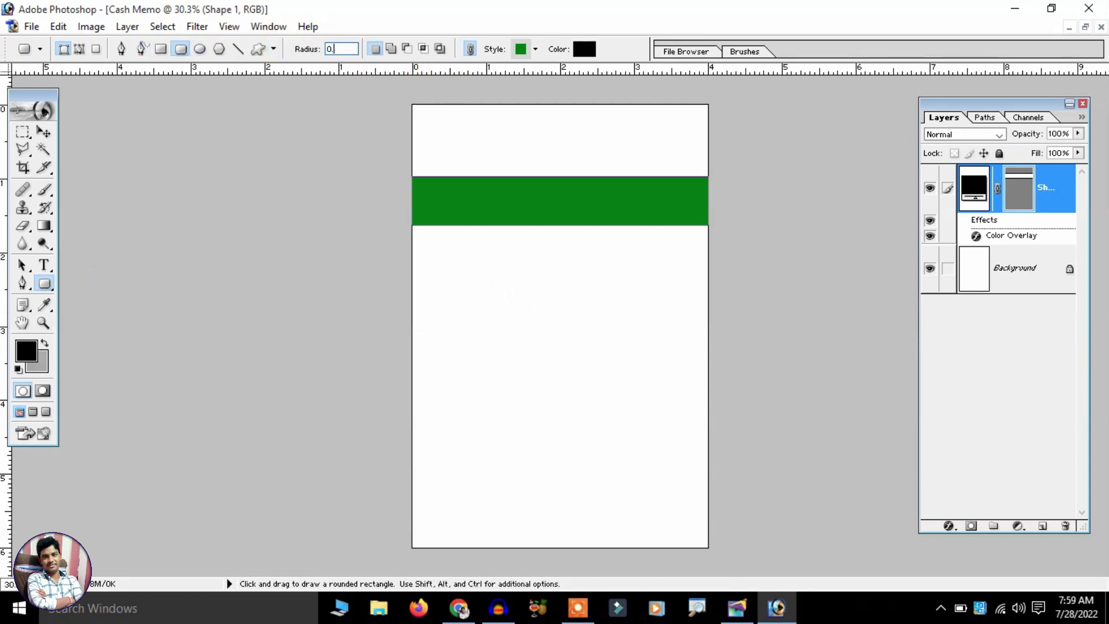
mouse_move(438, 308)
left_mouse_down()
mouse_move(635, 406)
mouse_move(648, 394)
left_mouse_up()
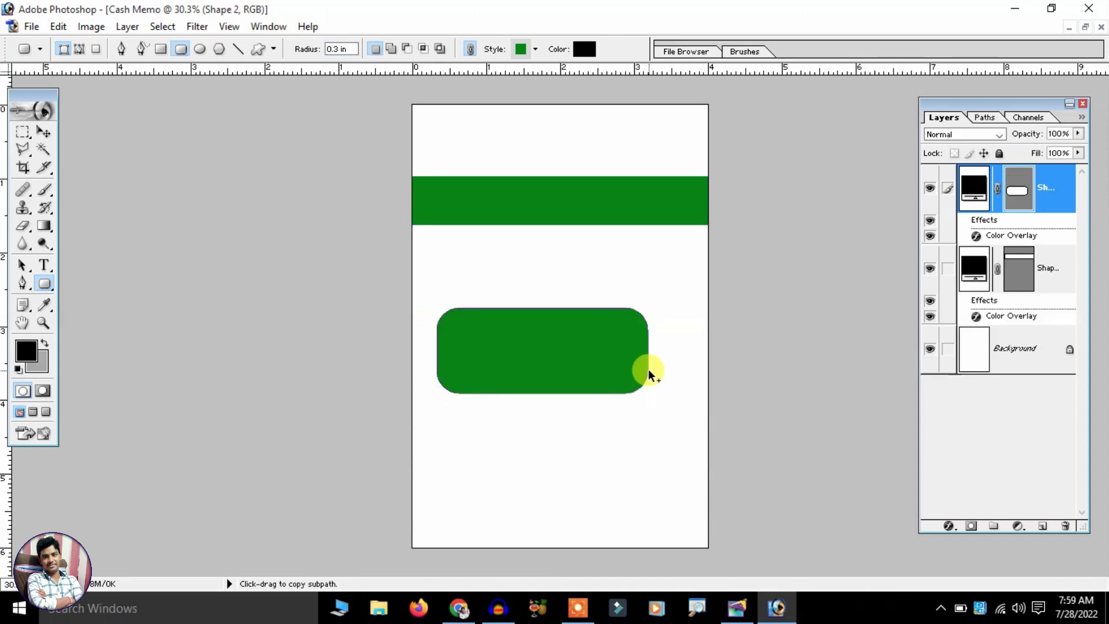
left_click(44, 132)
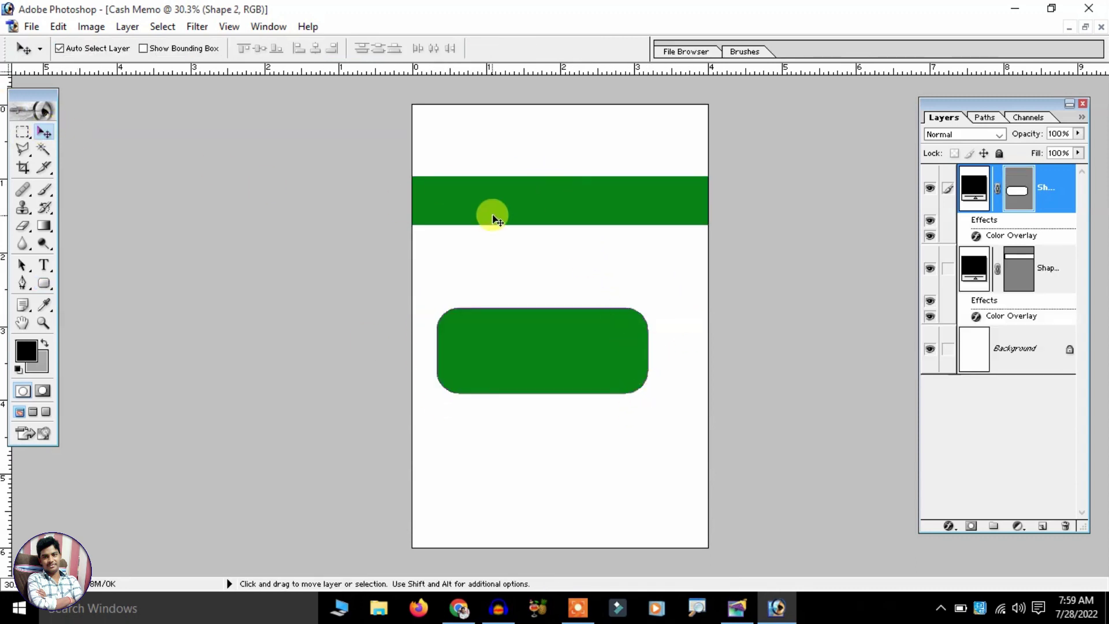
left_click_drag(493, 215, 471, 384)
left_click_drag(523, 347, 472, 121)
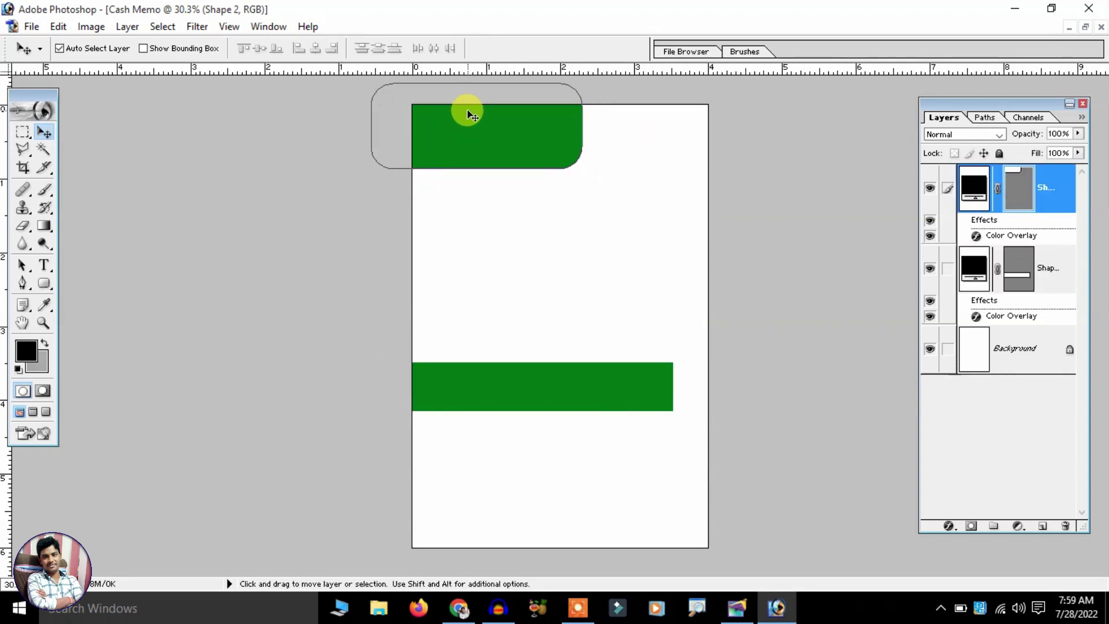
left_click_drag(472, 122, 465, 111)
left_click(475, 238)
Enlarge the rounded shape into a header banner and adjust its height, undoing the last stretch.
left_click(557, 141)
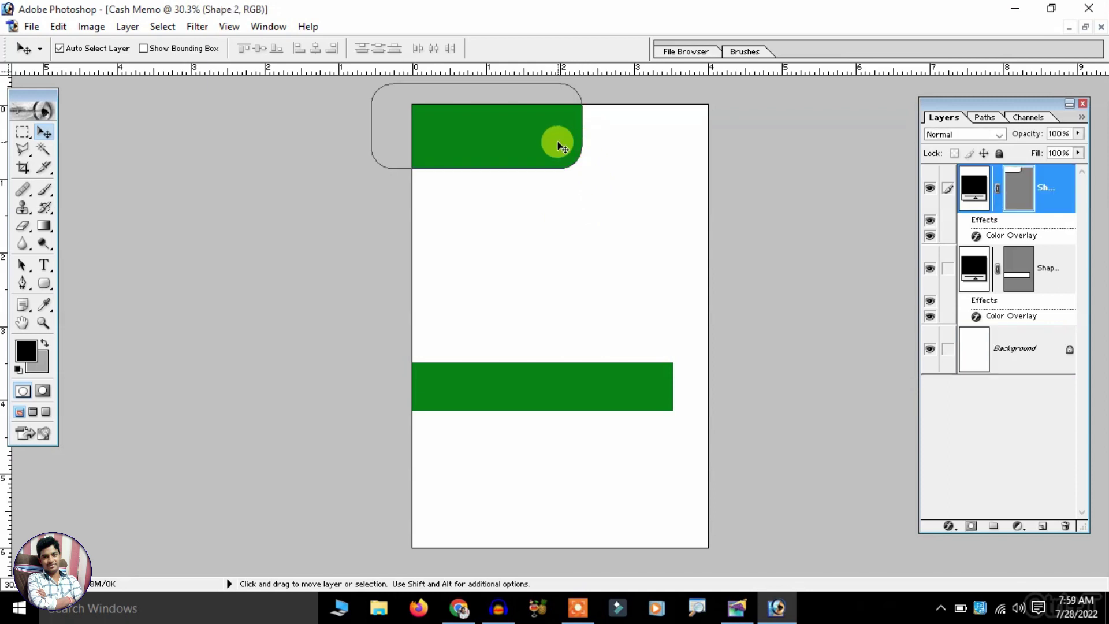
key("ctrl+t")
left_click_drag(576, 163, 626, 188)
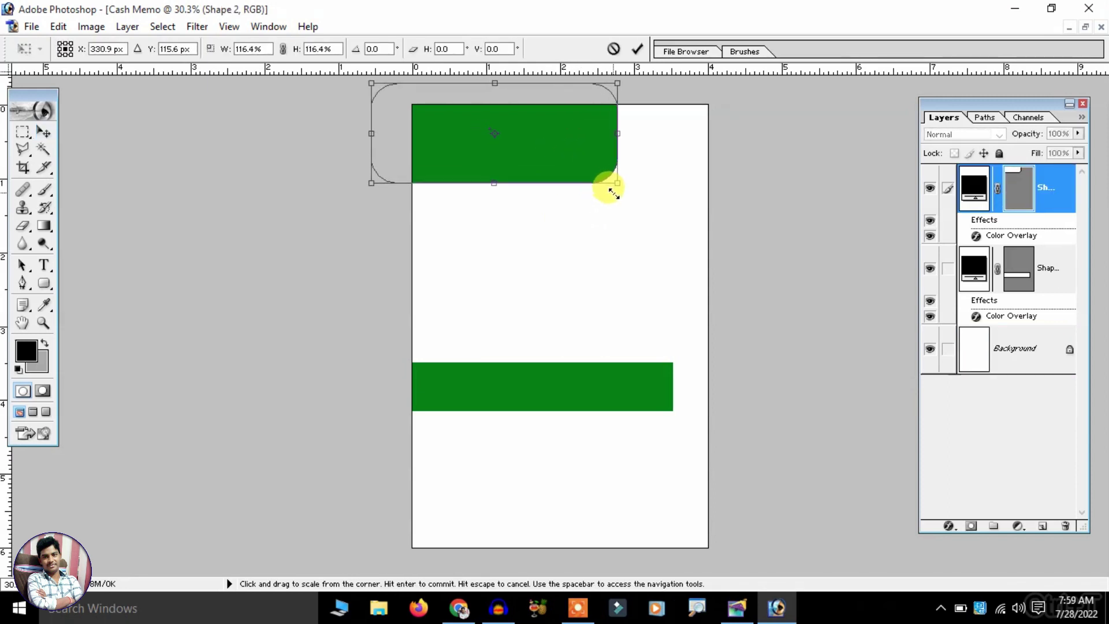
key("Return")
key("ctrl+t")
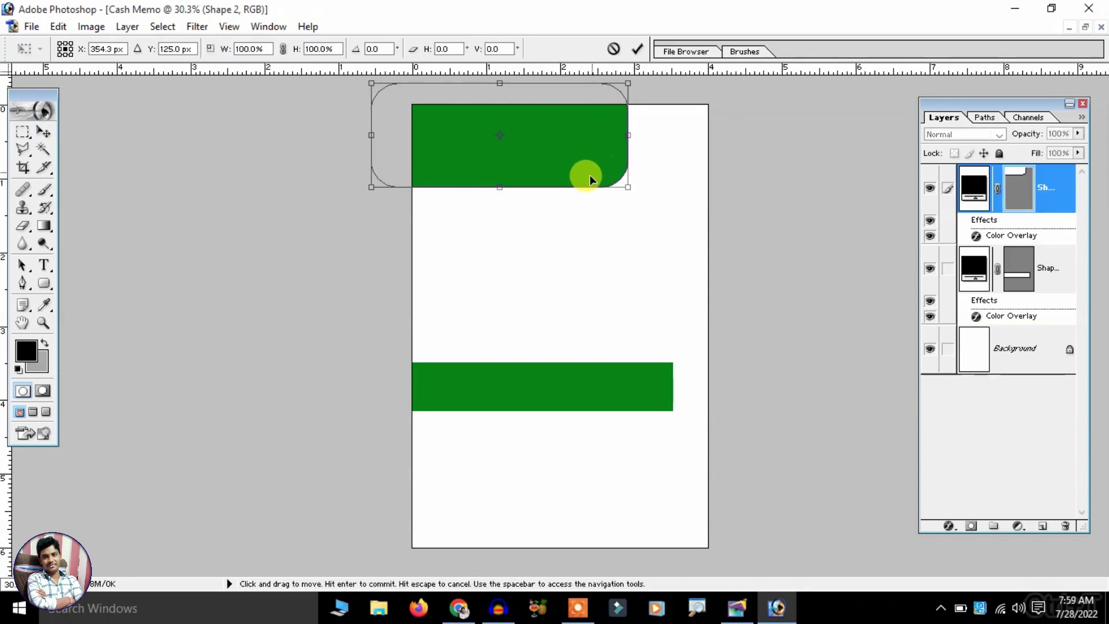
mouse_move(577, 186)
left_mouse_down()
mouse_move(595, 156)
mouse_move(592, 183)
left_mouse_up()
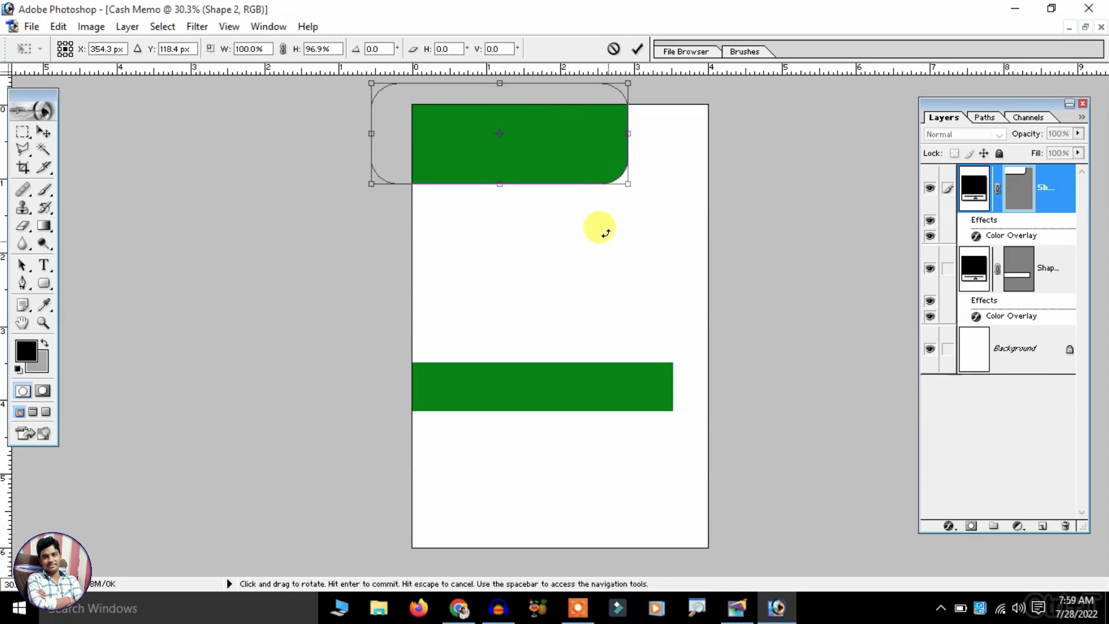
key("Return")
left_click(602, 193)
key("ctrl+z")
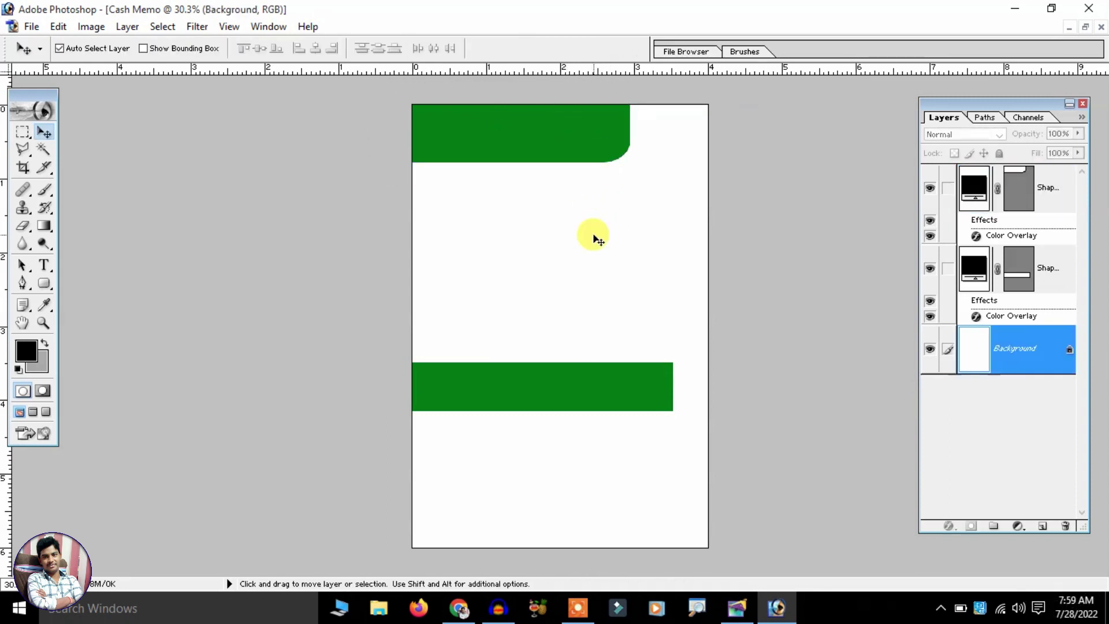
Shorten the green header banner by raising its bottom edge.
scroll(595, 236, "up", 2, "alt")
scroll(592, 235, "up", 1, "alt")
scroll(592, 236, "up", 1, "alt")
left_click(601, 173)
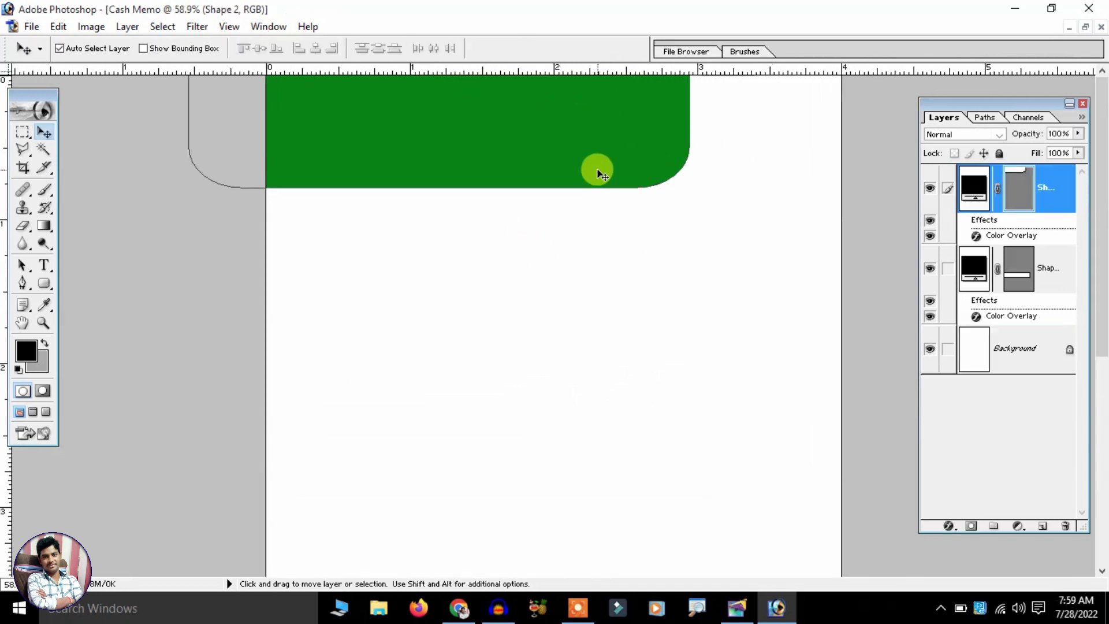
key("ctrl+t")
left_click_drag(606, 185, 609, 171)
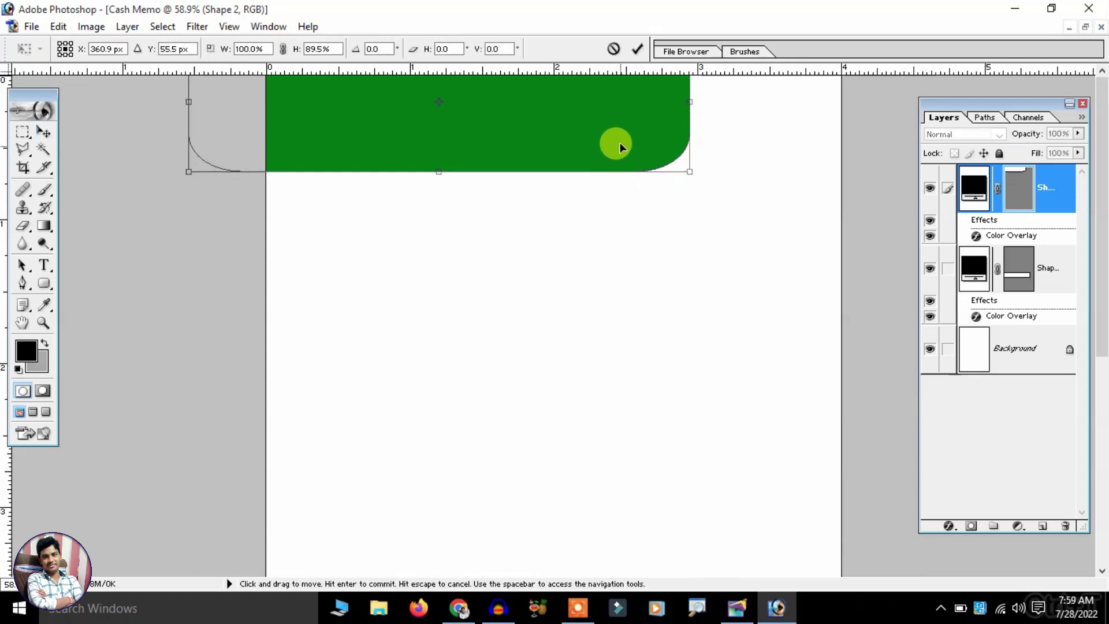
key("Return")
left_click(603, 228)
scroll(602, 230, "down", 2, "alt")
scroll(601, 229, "down", 1, "alt")
scroll(601, 229, "up", 3, "alt")
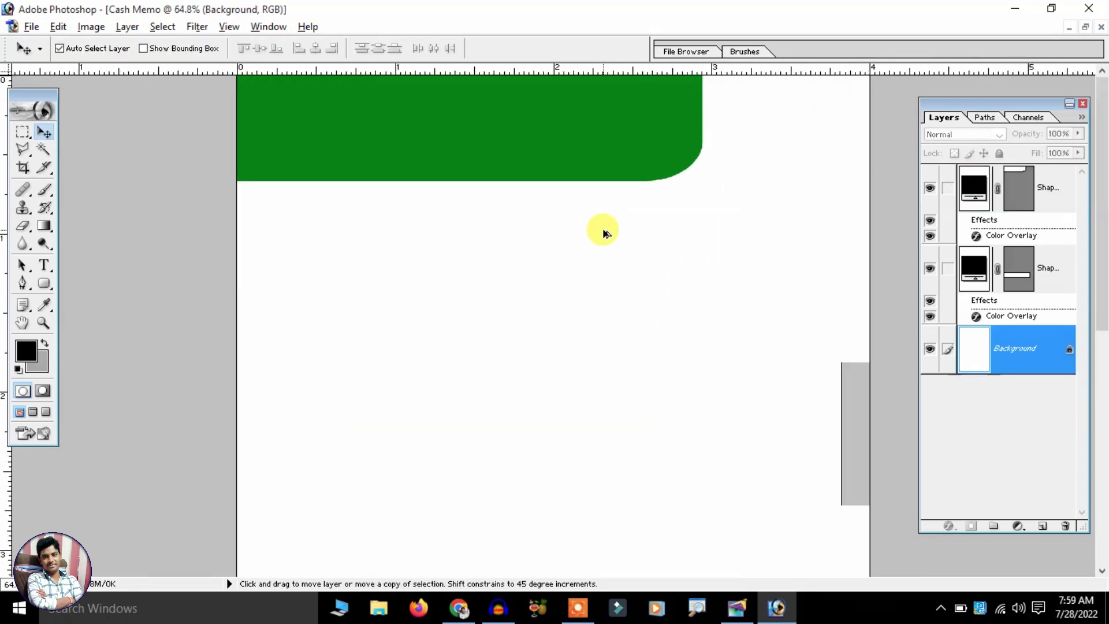
scroll(598, 227, "up", 1, "alt")
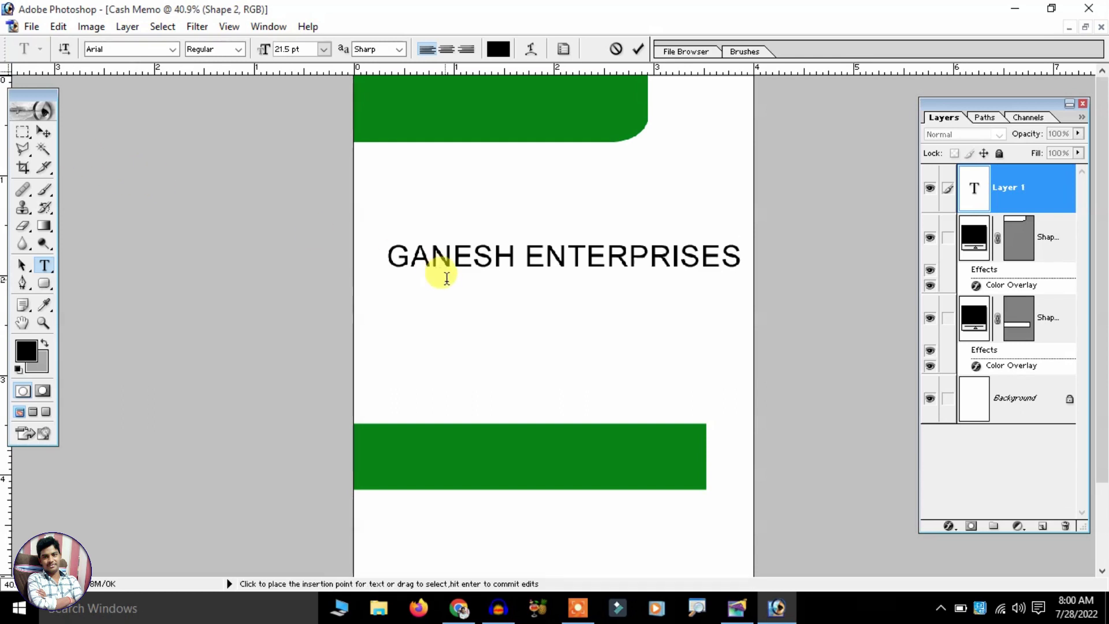
Set the GANESH ENTERPRISES heading text to the Black font style.
key("ctrl+a")
left_click(237, 50)
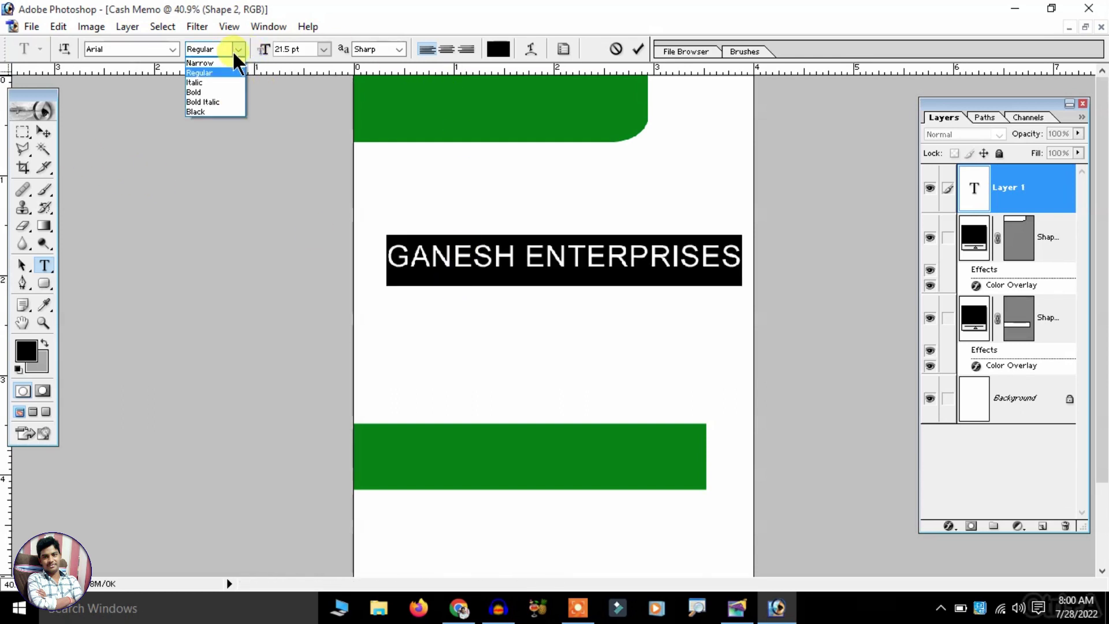
left_click(198, 111)
left_click(587, 258)
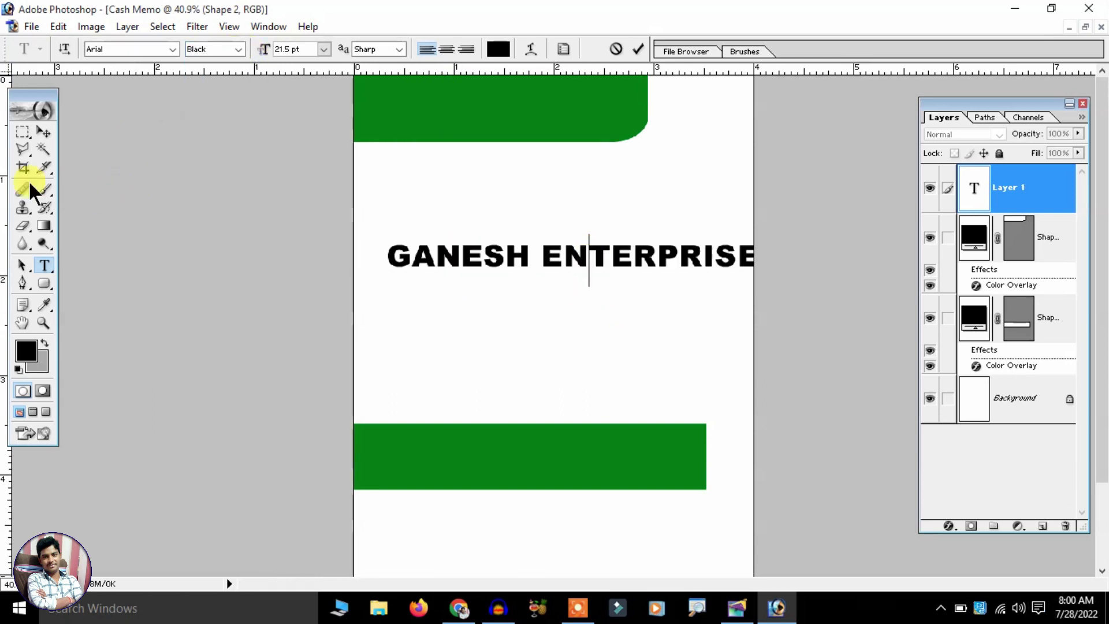
Move the heading onto the top green banner and squeeze it narrower to fit.
left_click(44, 133)
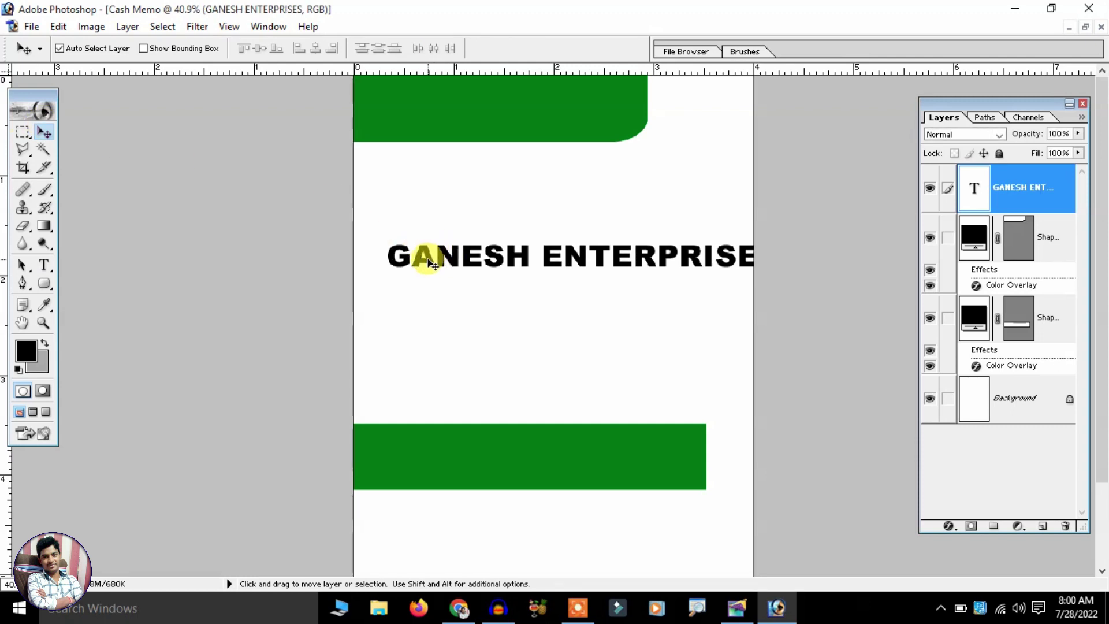
left_click_drag(428, 263, 391, 111)
key("ctrl+t")
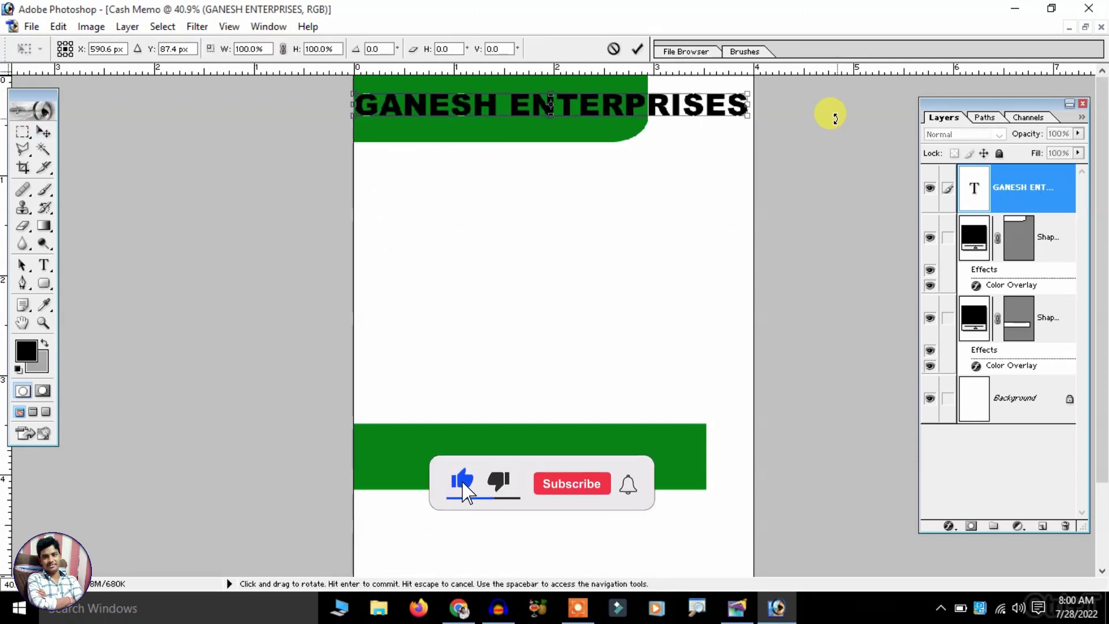
left_click_drag(749, 105, 587, 98)
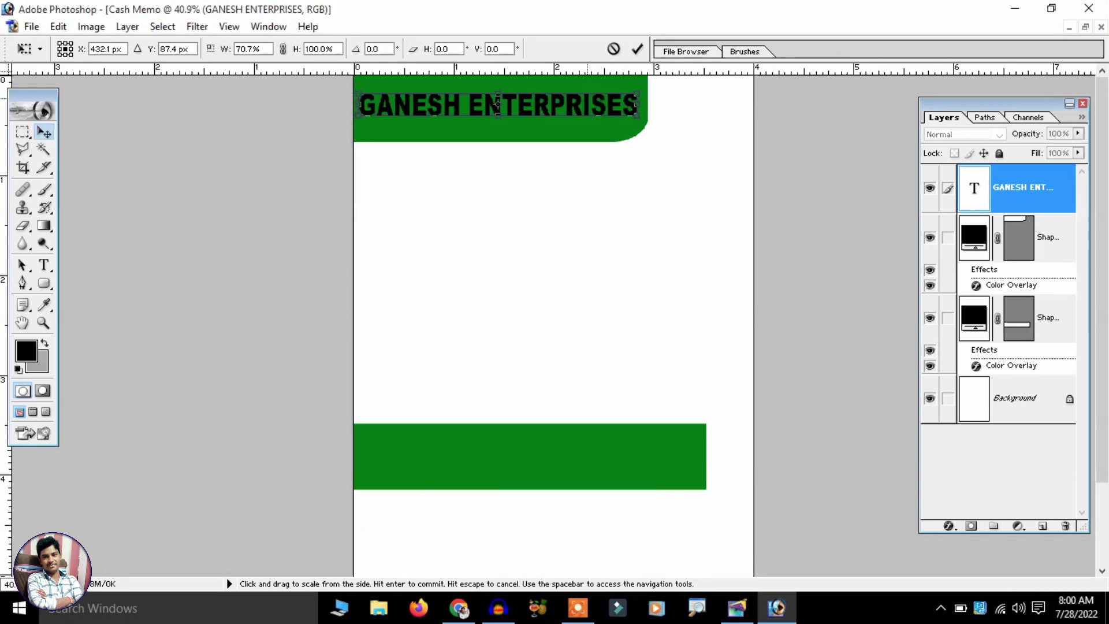
key("Return")
Stretch the heading wider and taller to fill the banner, nudging it down slightly.
left_click(44, 264)
key("ctrl+Return")
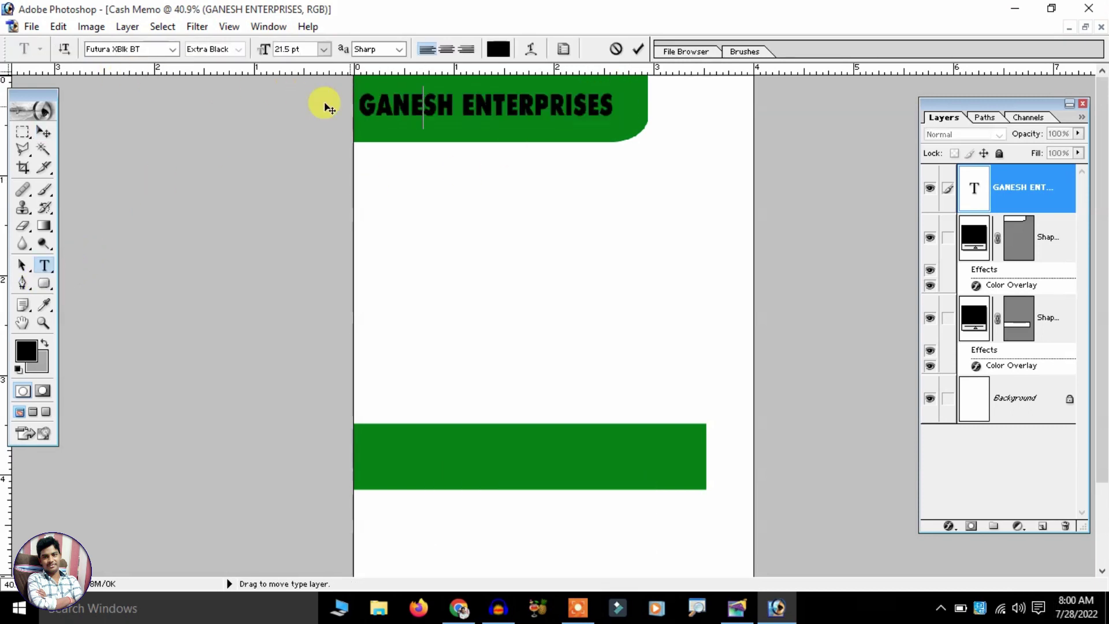
left_click(43, 132)
key("ctrl+t")
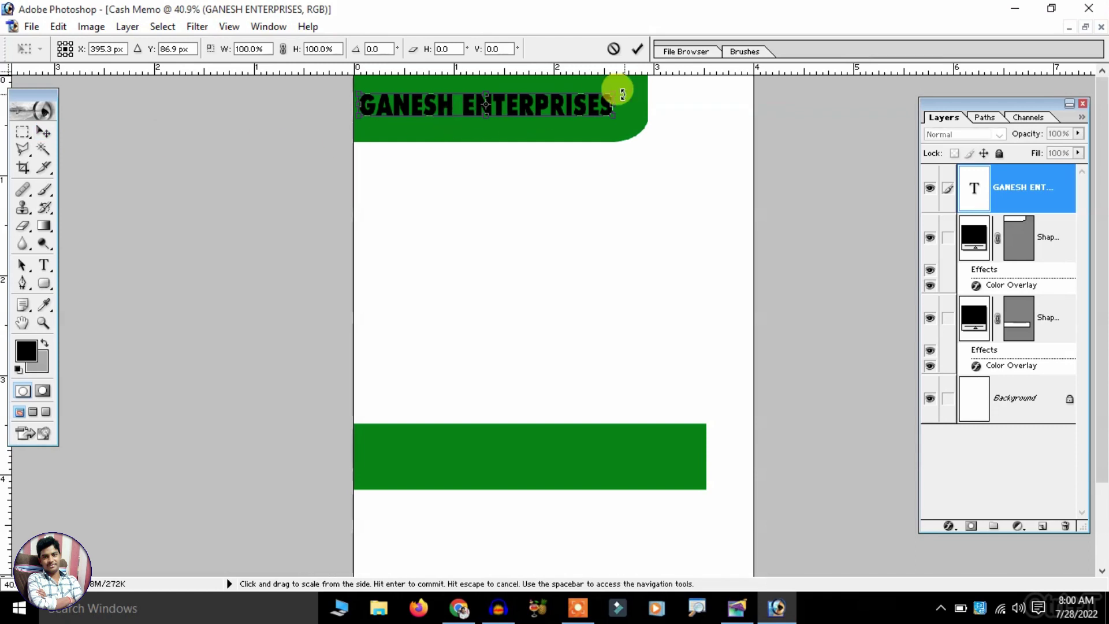
left_click_drag(614, 104, 636, 103)
mouse_move(566, 94)
left_mouse_down()
mouse_move(565, 85)
mouse_move(554, 111)
left_mouse_up()
key("shift+Down")
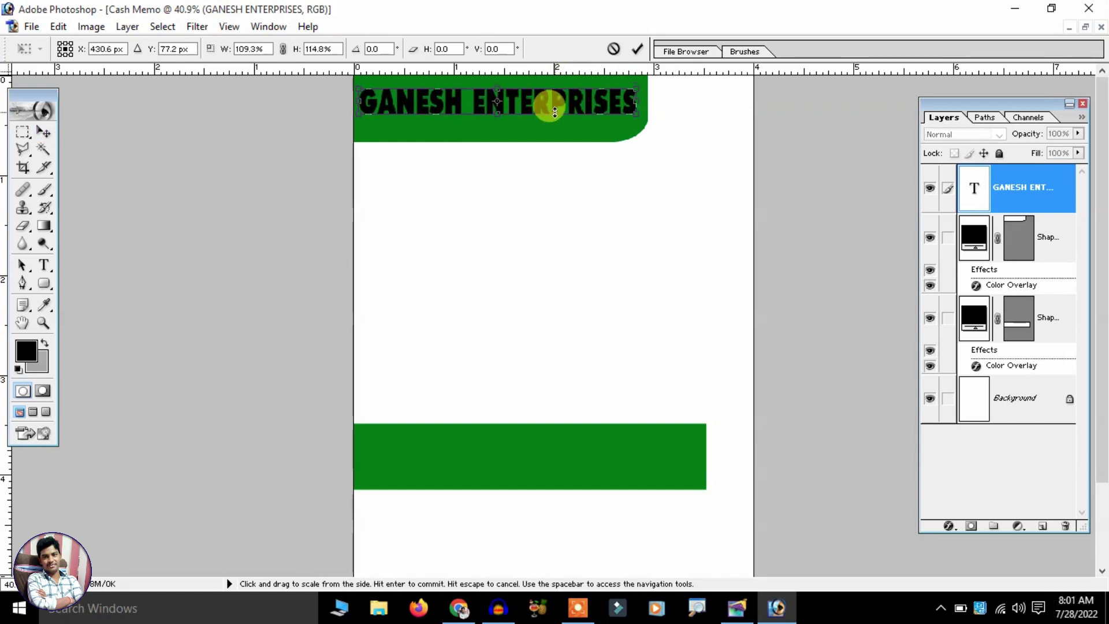
key("shift+Down")
Raise the green banner's bottom edge closer to the heading.
key("Return")
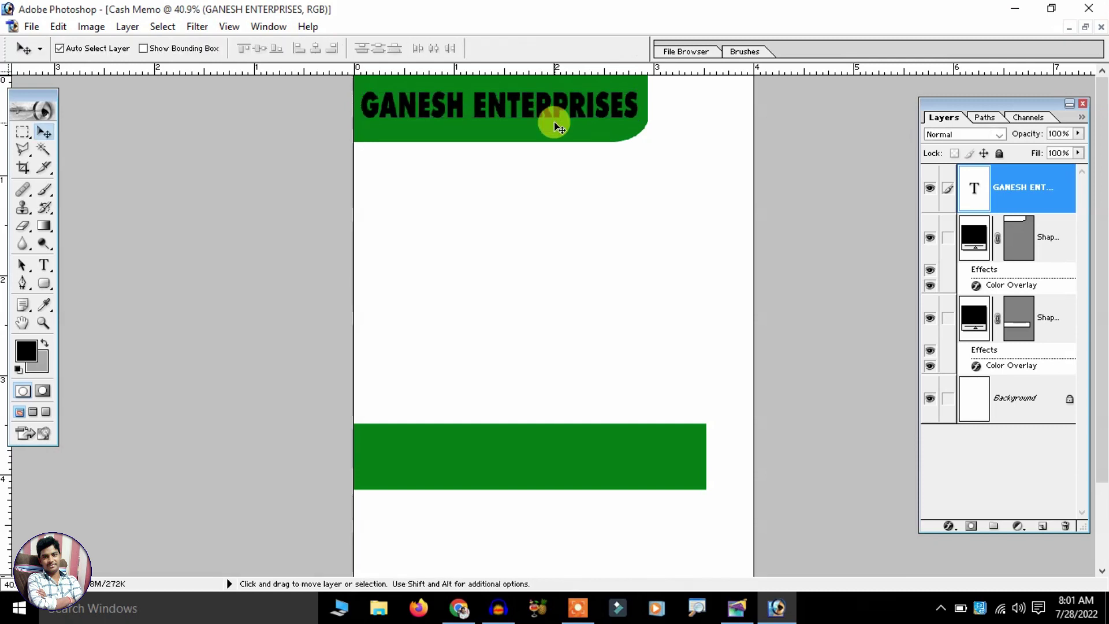
left_click(555, 119)
key("ctrl+minus")
key("ctrl+plus")
key("ctrl+plus")
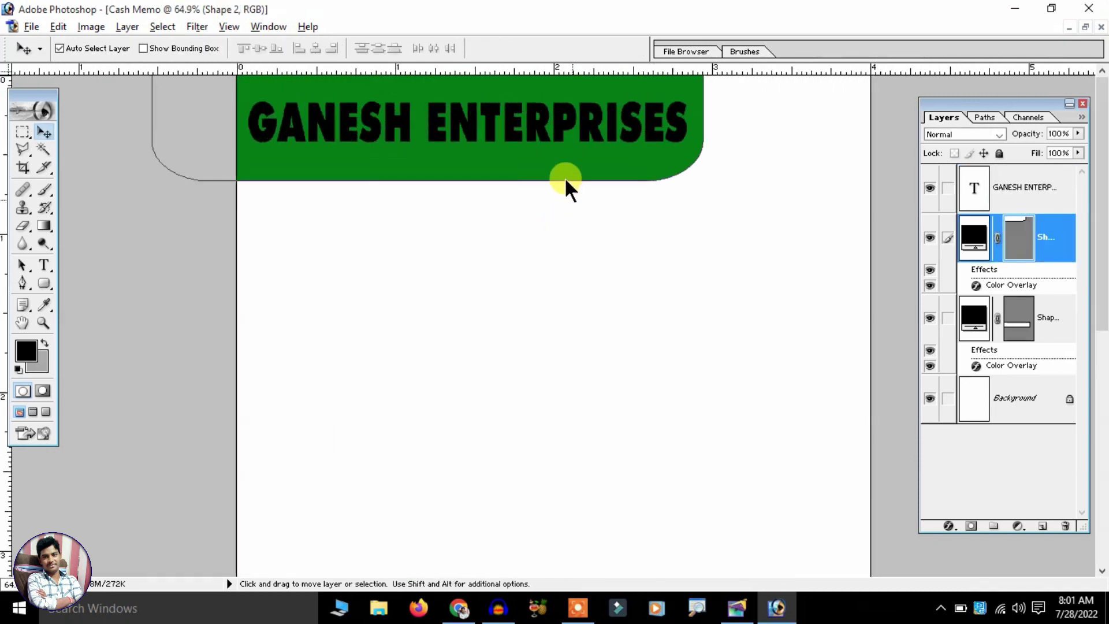
key("ctrl+t")
left_click_drag(565, 181, 569, 154)
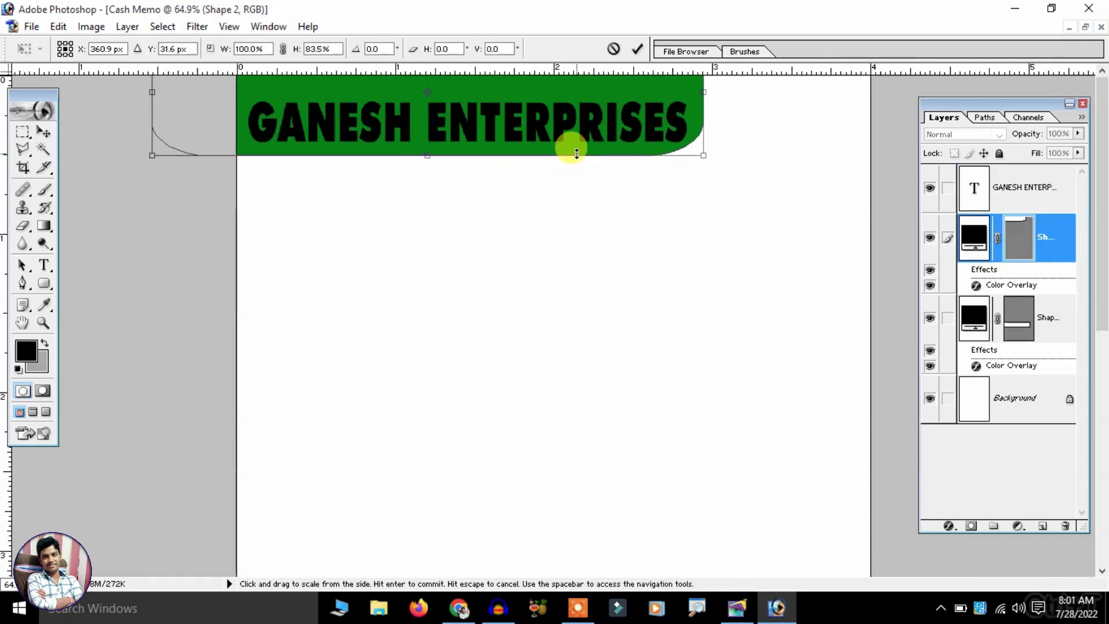
key("Return")
Nudge the GANESH ENTERPRISES heading up slightly and reselect its layer.
left_click(578, 122)
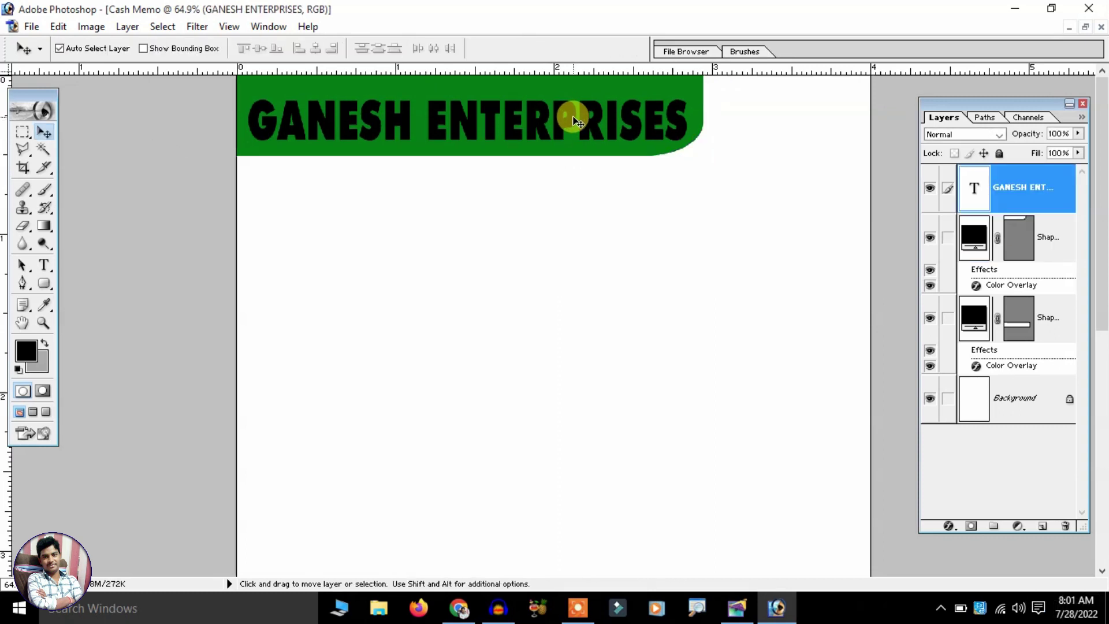
key("Up")
key("Up")
key("Up")
key("Up")
key("Up")
key("Up")
left_click(586, 139)
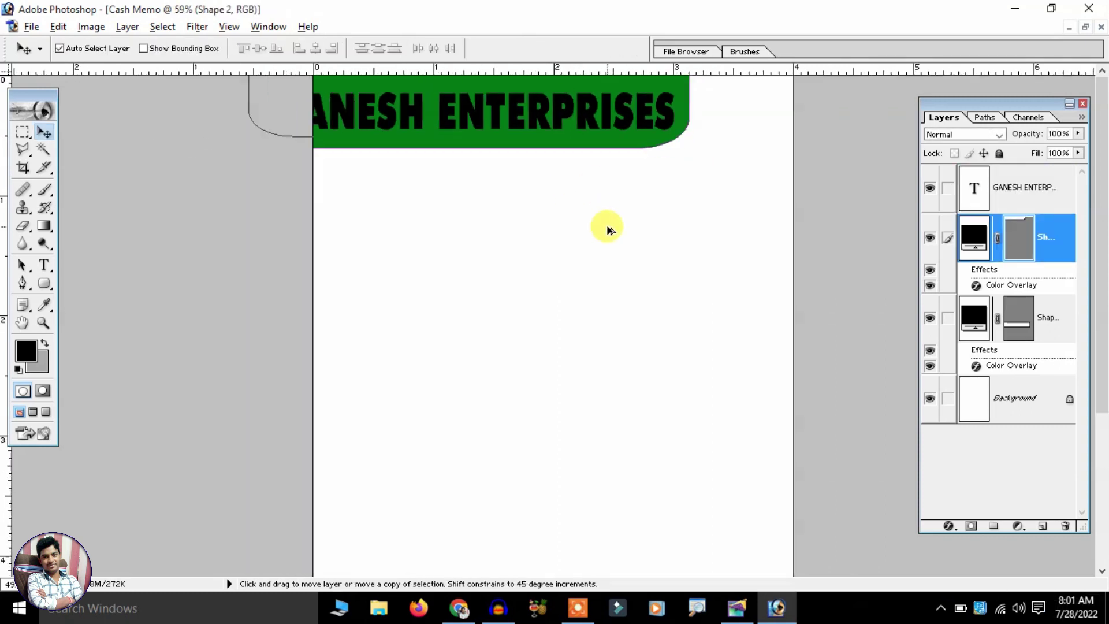
scroll(606, 227, "down", 3)
scroll(607, 228, "up", 2)
scroll(614, 268, "up", 2)
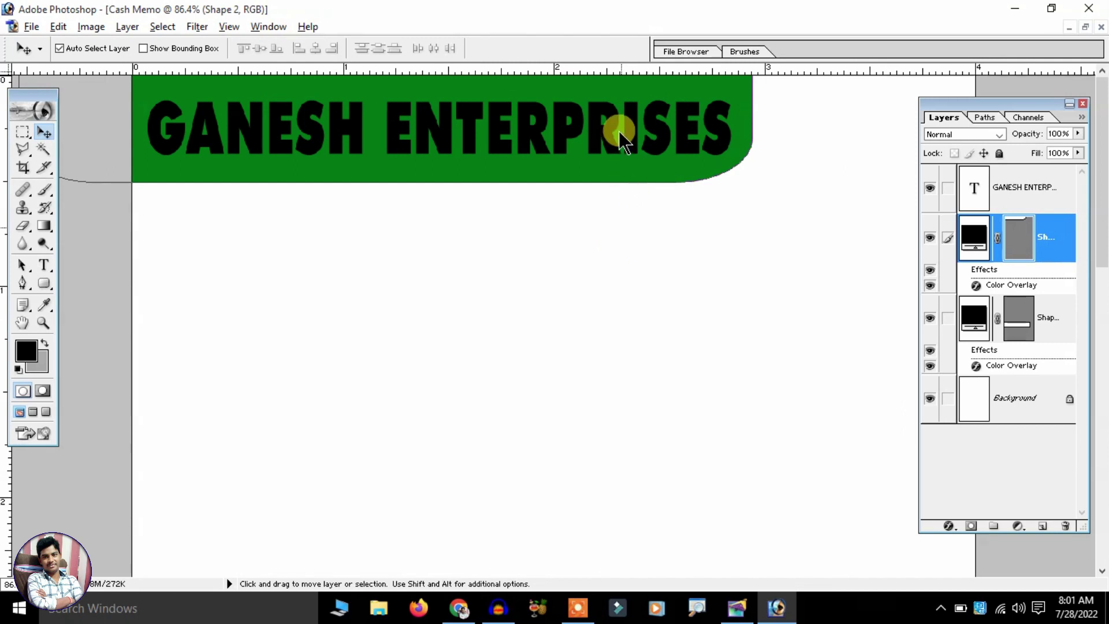
left_click(615, 125)
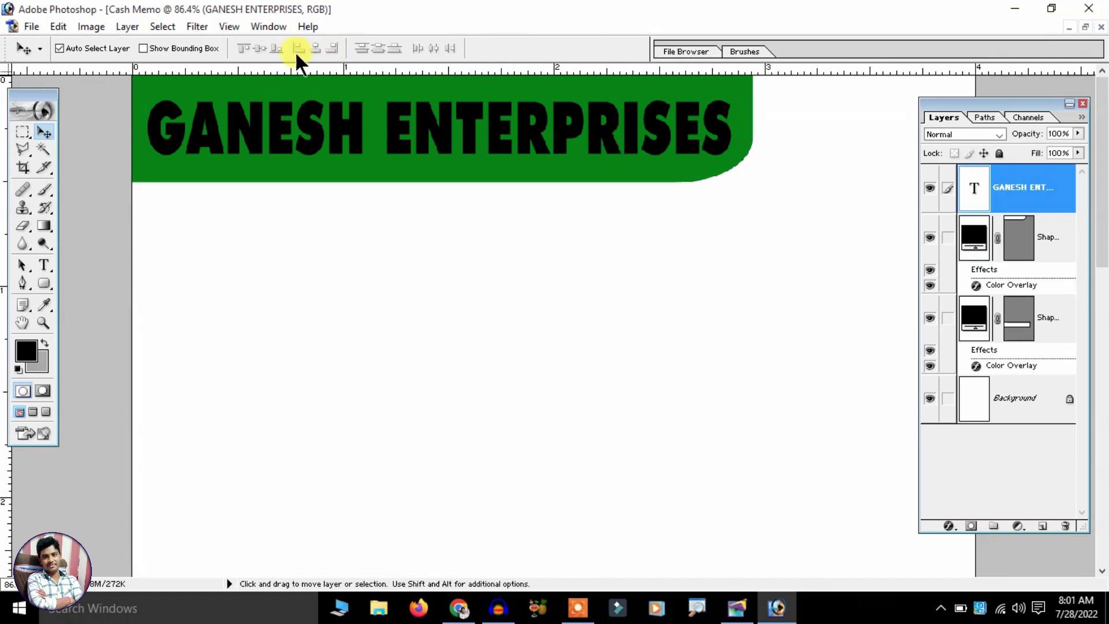
left_click(120, 27)
mouse_move(162, 123)
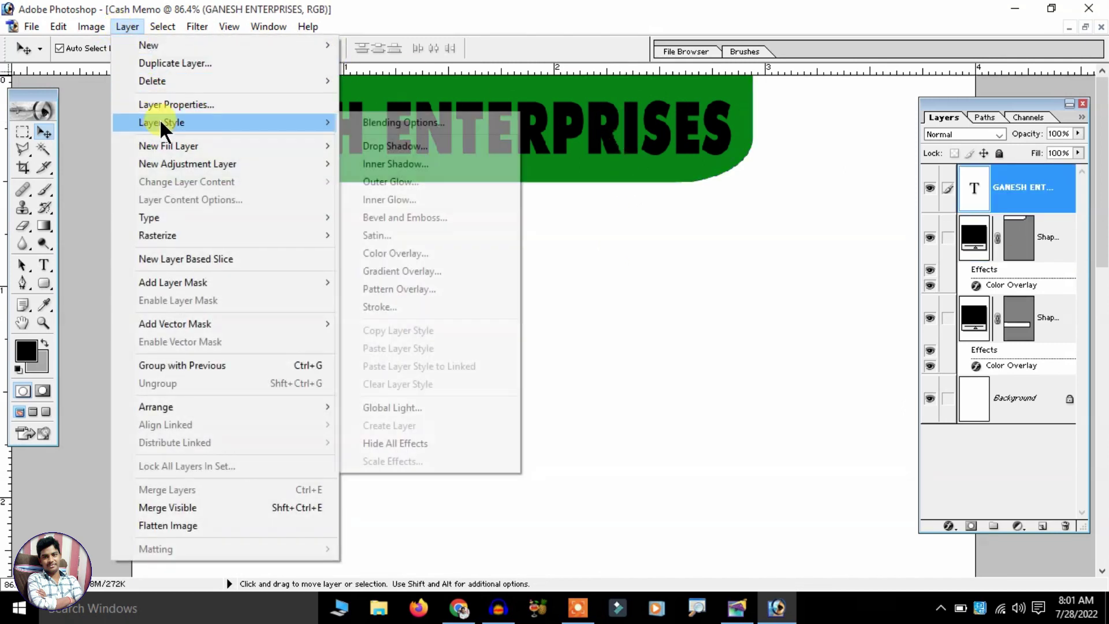
Give the heading a pure red Color Overlay layer style.
left_click(423, 252)
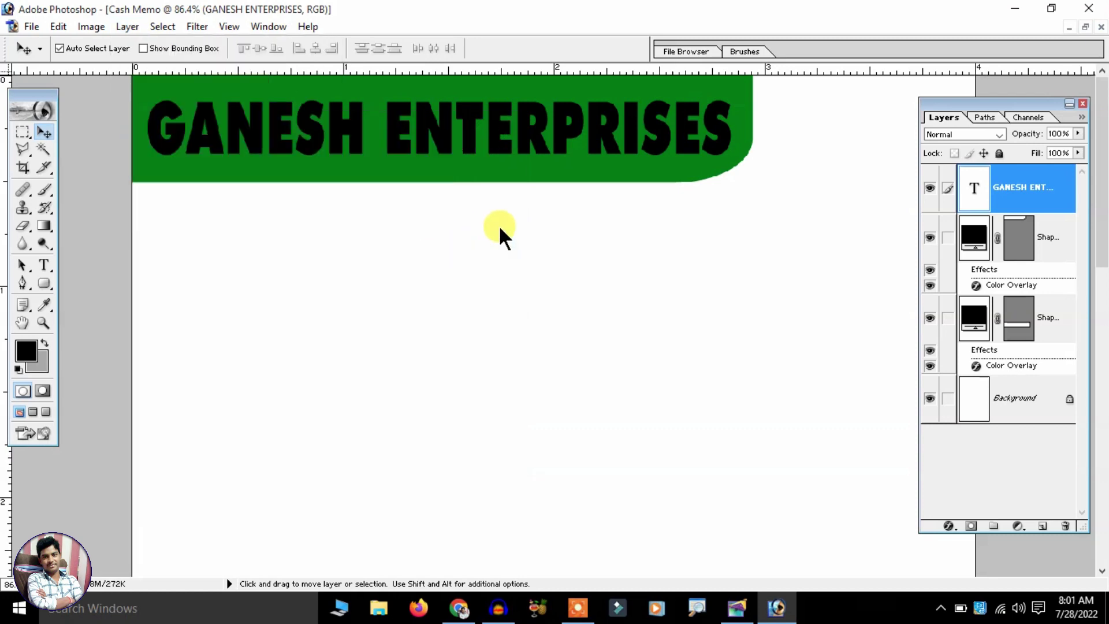
left_click_drag(573, 89, 684, 149)
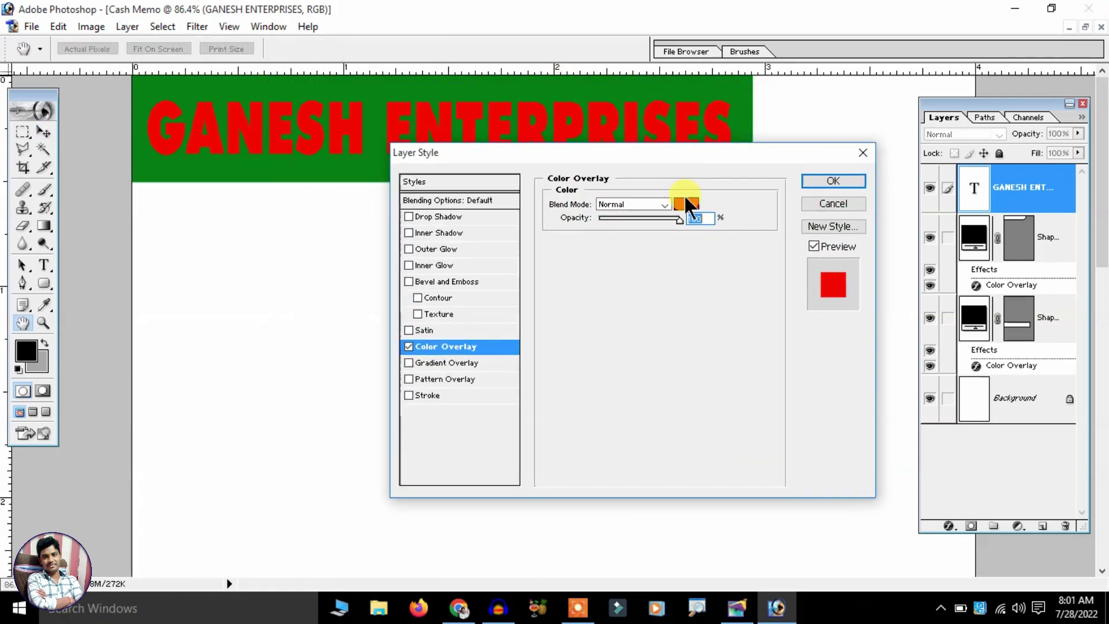
left_click(686, 203)
left_click(496, 220)
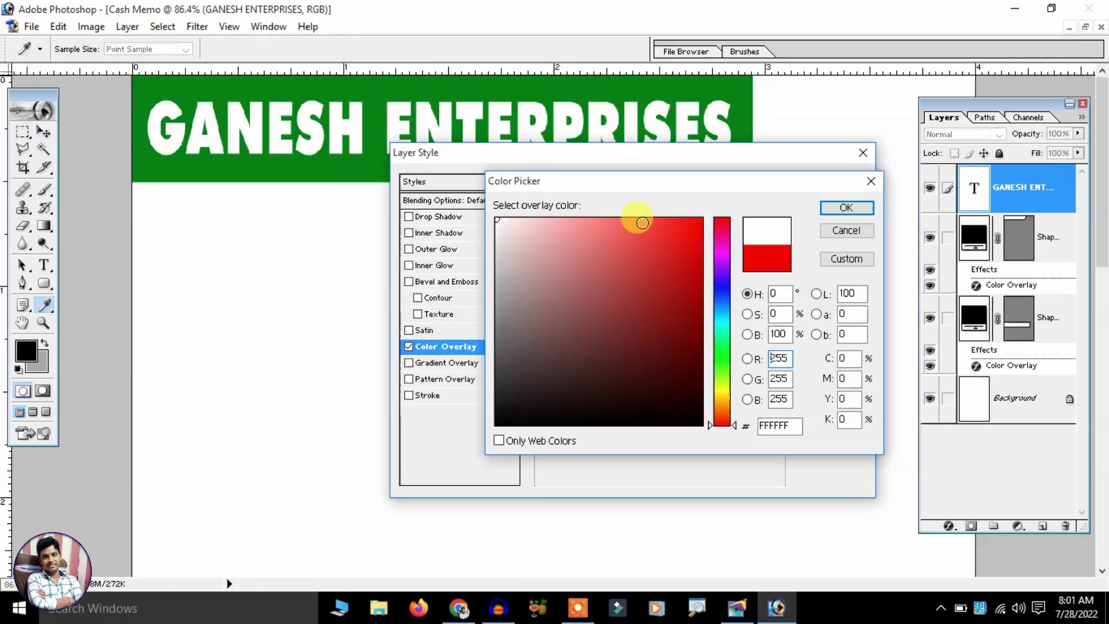
left_click(722, 338)
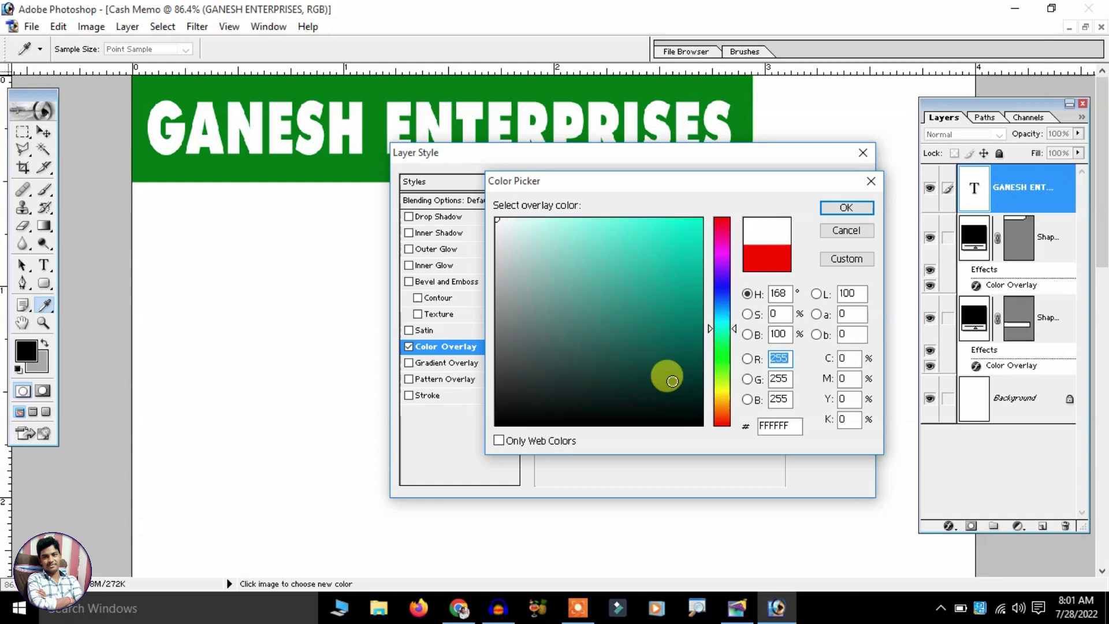
left_click(721, 422)
left_click_drag(646, 273, 848, 132)
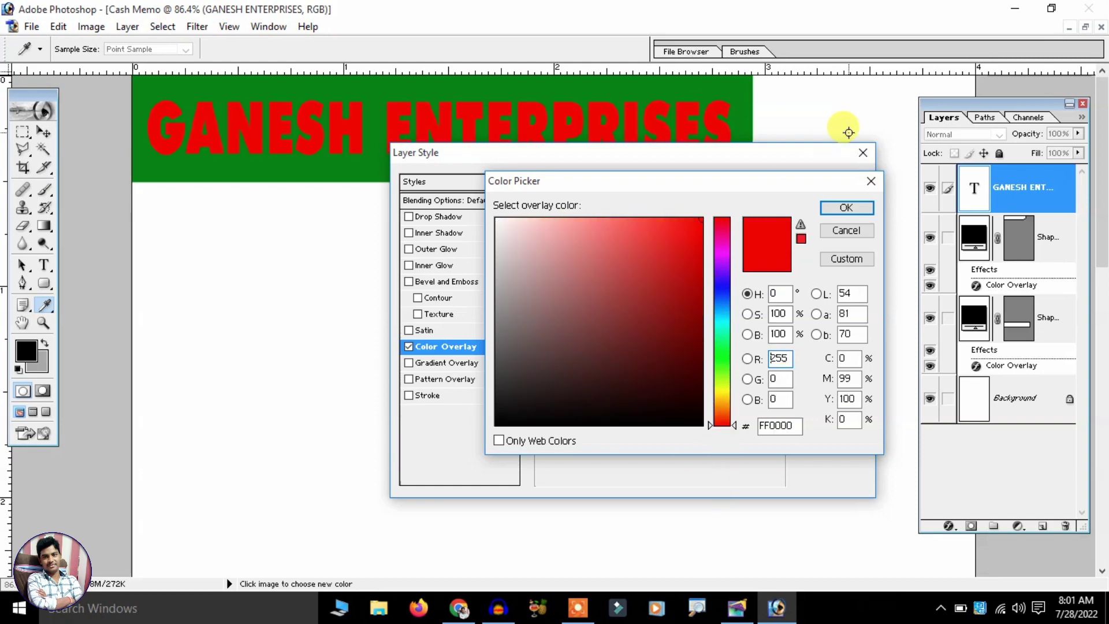
left_click(826, 211)
Add a white 3 px outline stroke and apply the layer style.
left_click(464, 396)
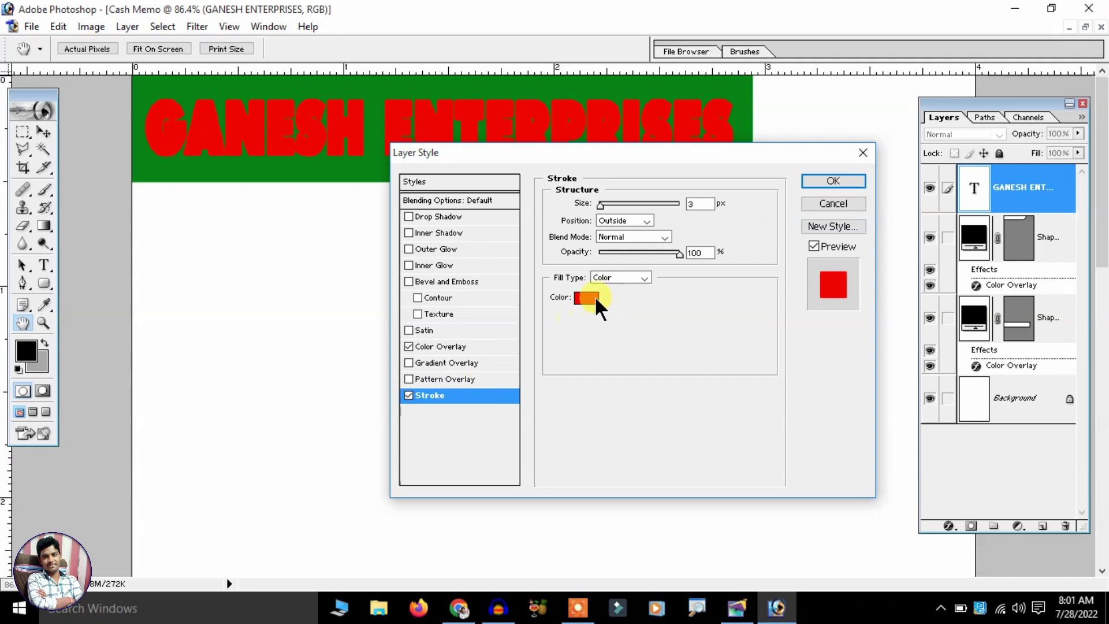
left_click(588, 297)
left_click(831, 207)
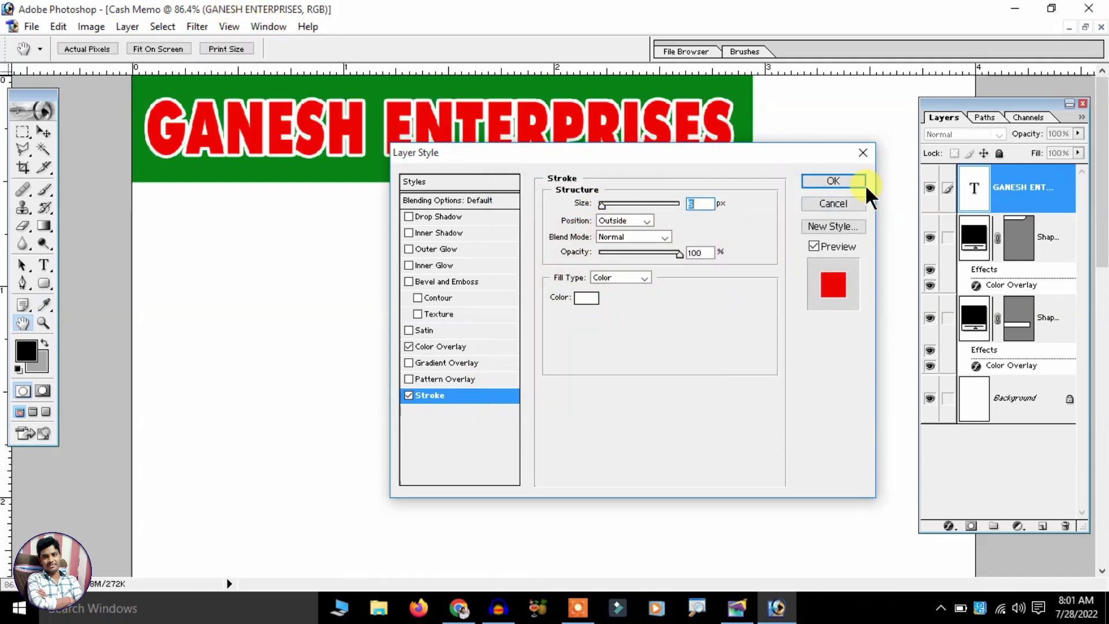
type("5")
left_click(834, 181)
Widen the letter spacing of the whole GANESH ENTERPRISES heading.
left_click(45, 264)
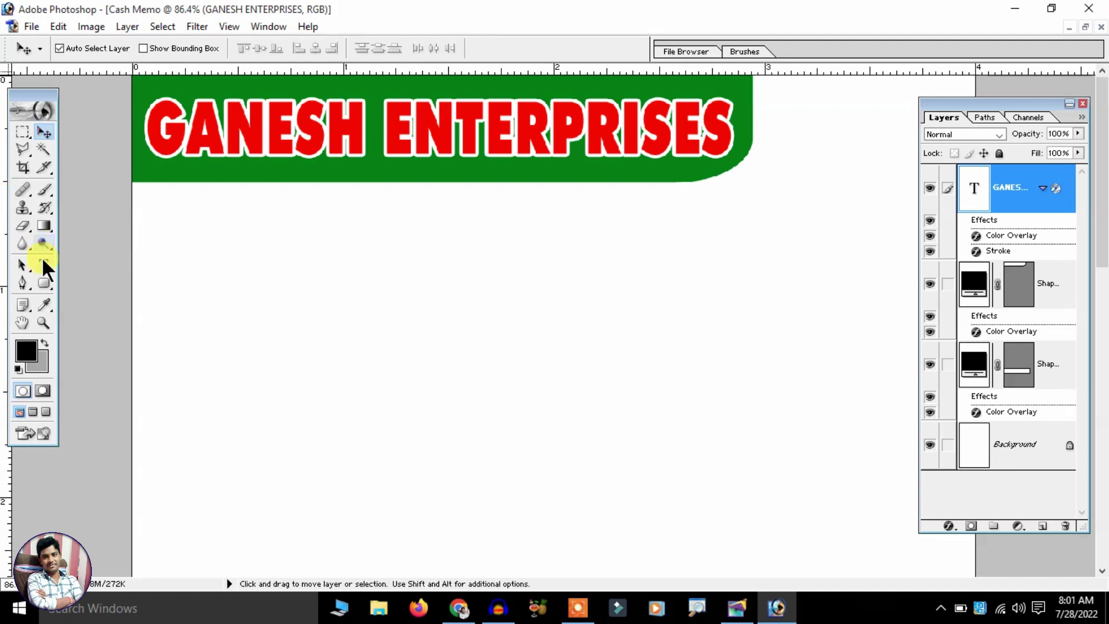
left_click(266, 167)
key("ctrl+a")
key("alt+Right")
key("alt+Right")
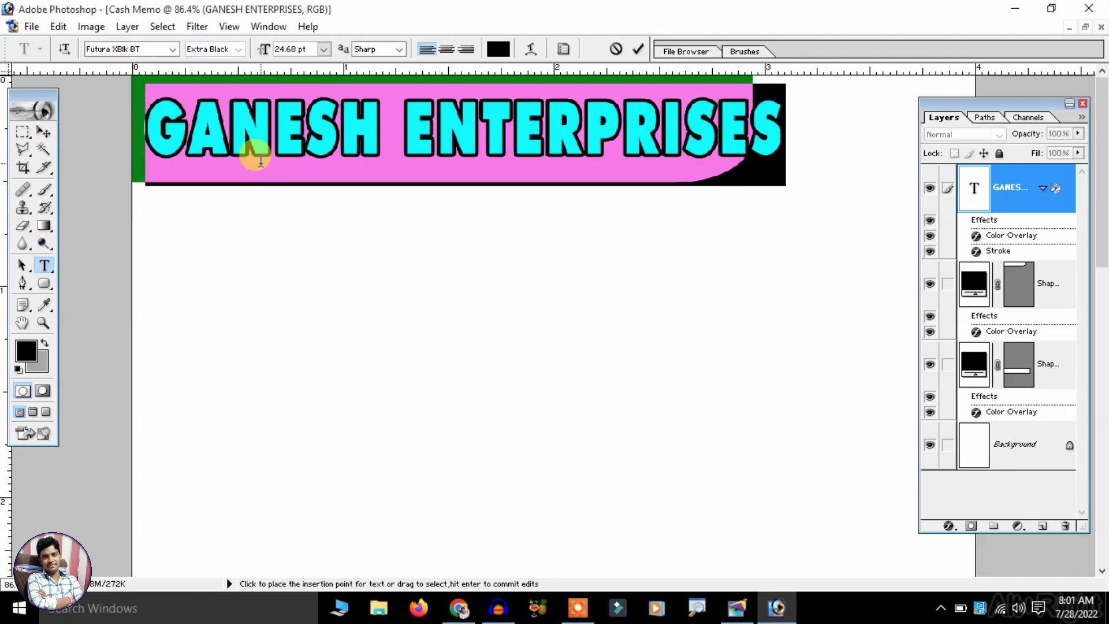
key("ctrl+Return")
key("v")
left_click(774, 167)
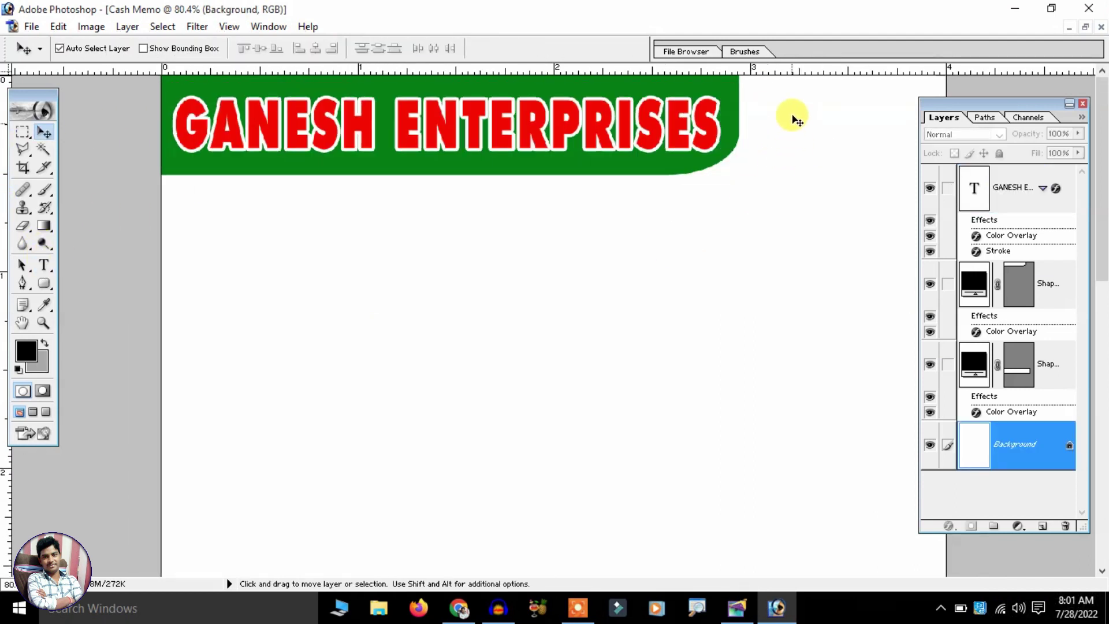
Search Google in a new Chrome tab for 'GANESH LOGO'.
left_click(459, 607)
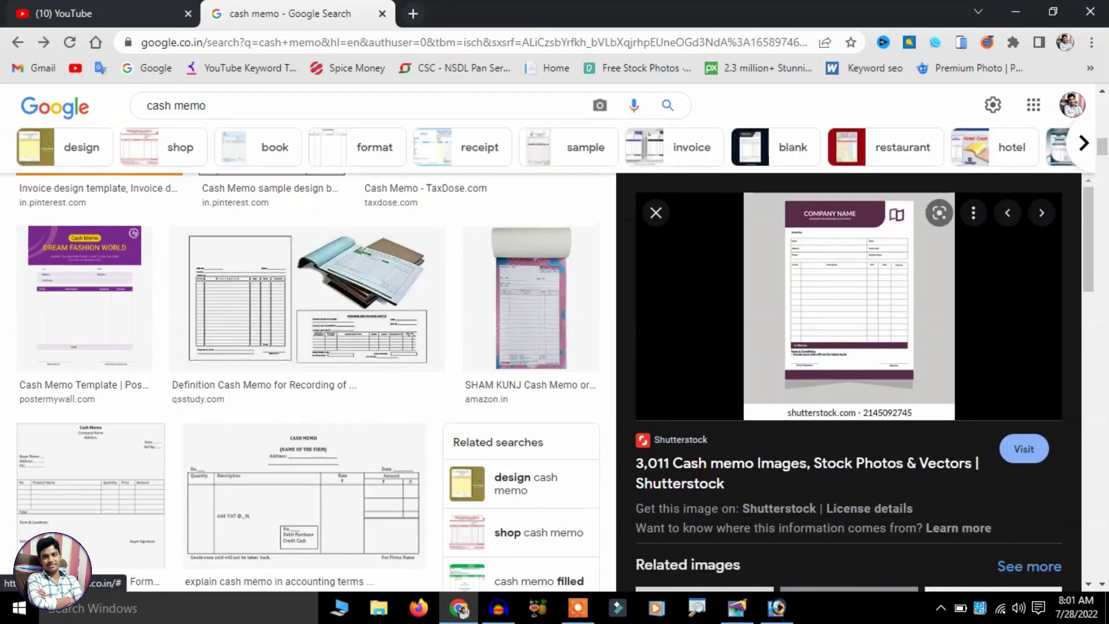
key("ctrl+t")
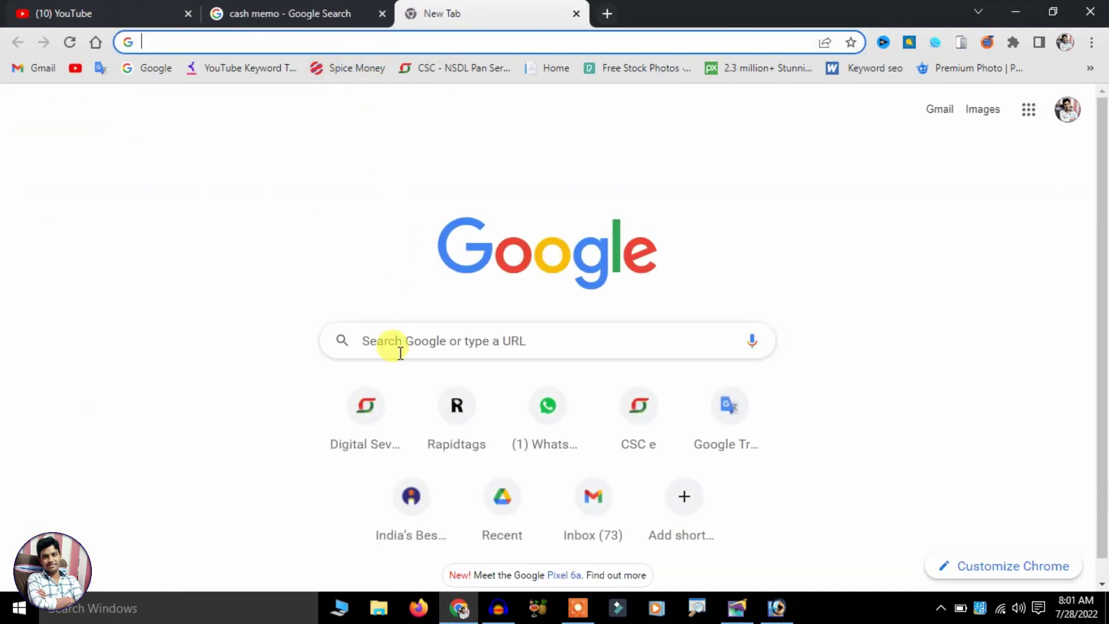
left_click(398, 349)
type("GAN")
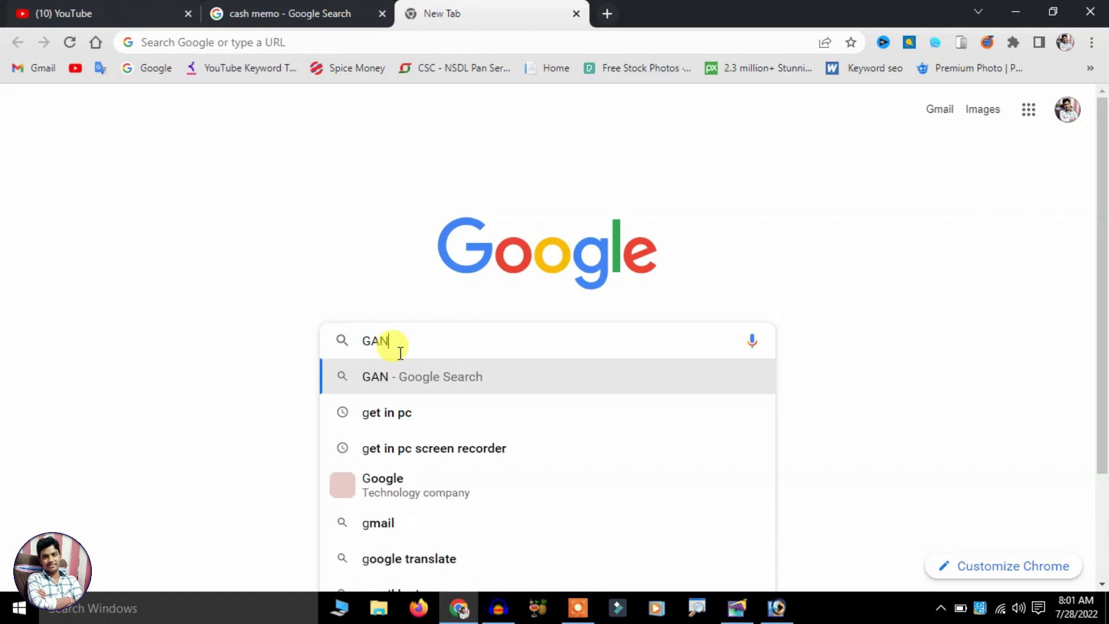
type("ESH LOGO")
key("Return")
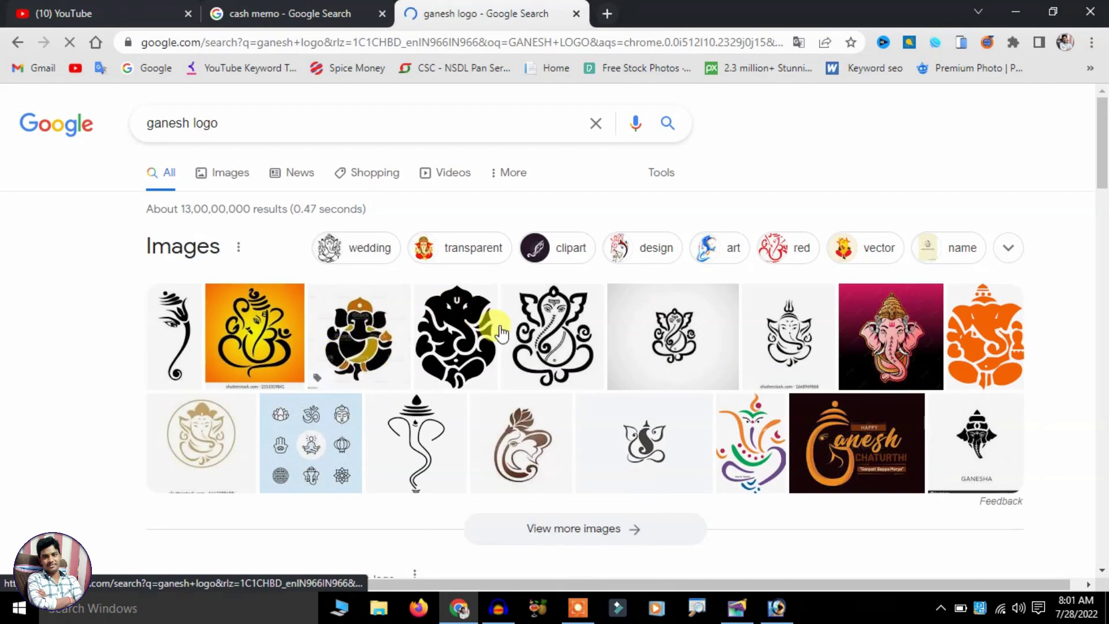
Copy one of the Ganesh logo image results to the clipboard.
left_click(495, 324)
right_click(880, 456)
left_click(913, 459)
key("alt+Tab")
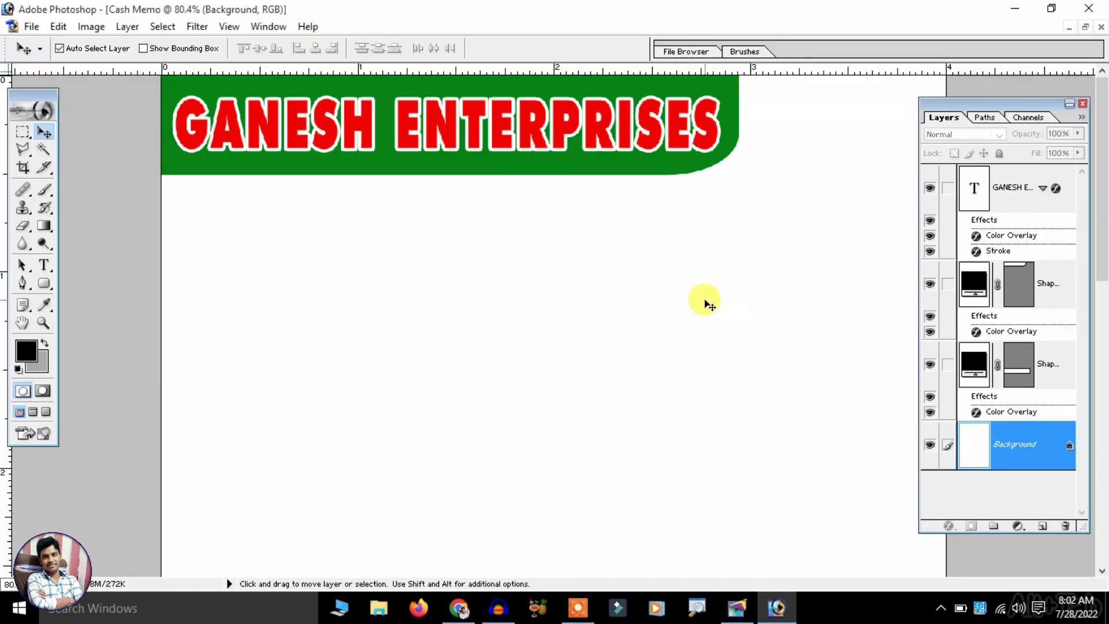
Paste the Ganesh image and shrink it into the top-right corner beside the banner.
key("ctrl+v")
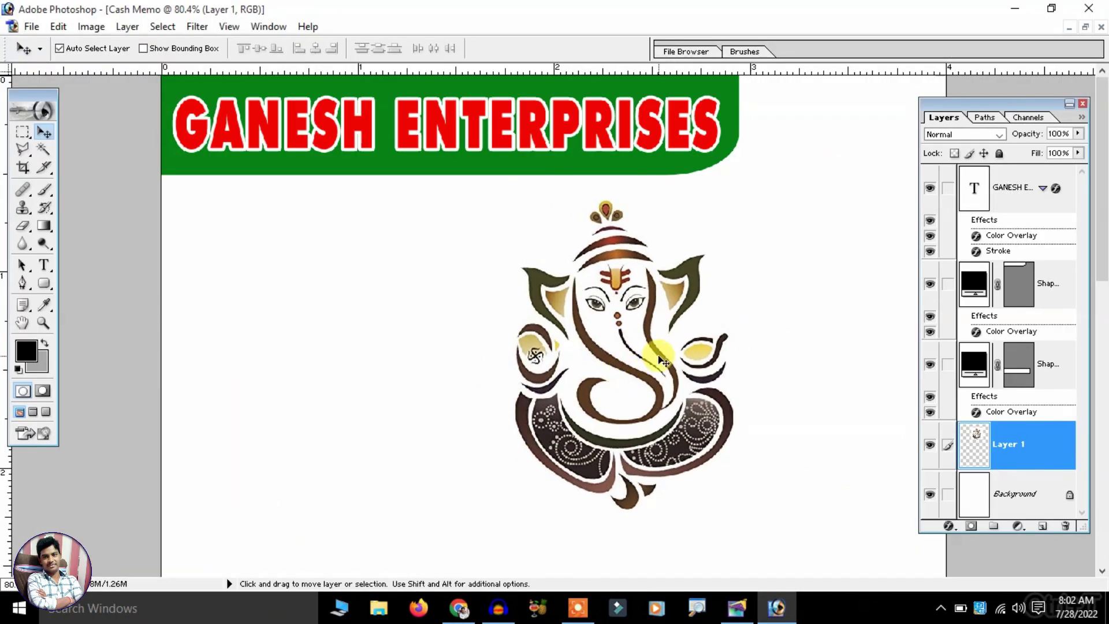
key("ctrl+t")
left_click_drag(458, 185, 557, 327)
mouse_move(653, 363)
left_mouse_down()
mouse_move(794, 123)
mouse_move(794, 78)
left_mouse_up()
mouse_move(722, 235)
left_mouse_down()
mouse_move(780, 186)
mouse_move(781, 168)
left_mouse_up()
scroll(774, 202, "down", 3)
scroll(775, 202, "down", 2)
scroll(777, 137, "up", 2)
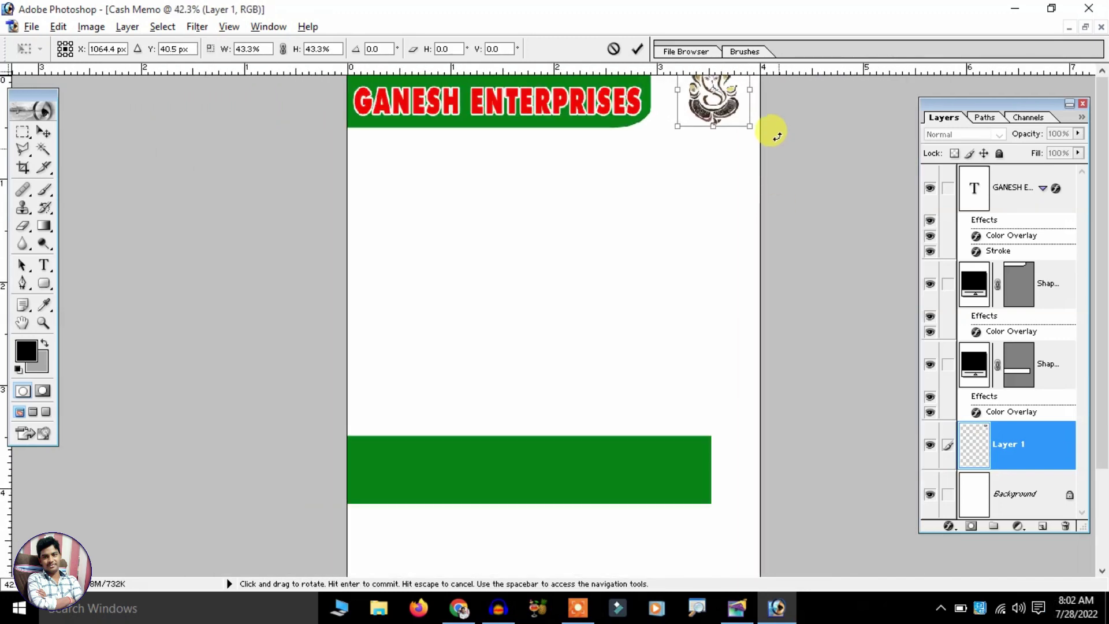
Apply the logo resize and view the whole memo page.
key("Return")
key("v")
left_click(754, 230)
scroll(754, 230, "down", 3)
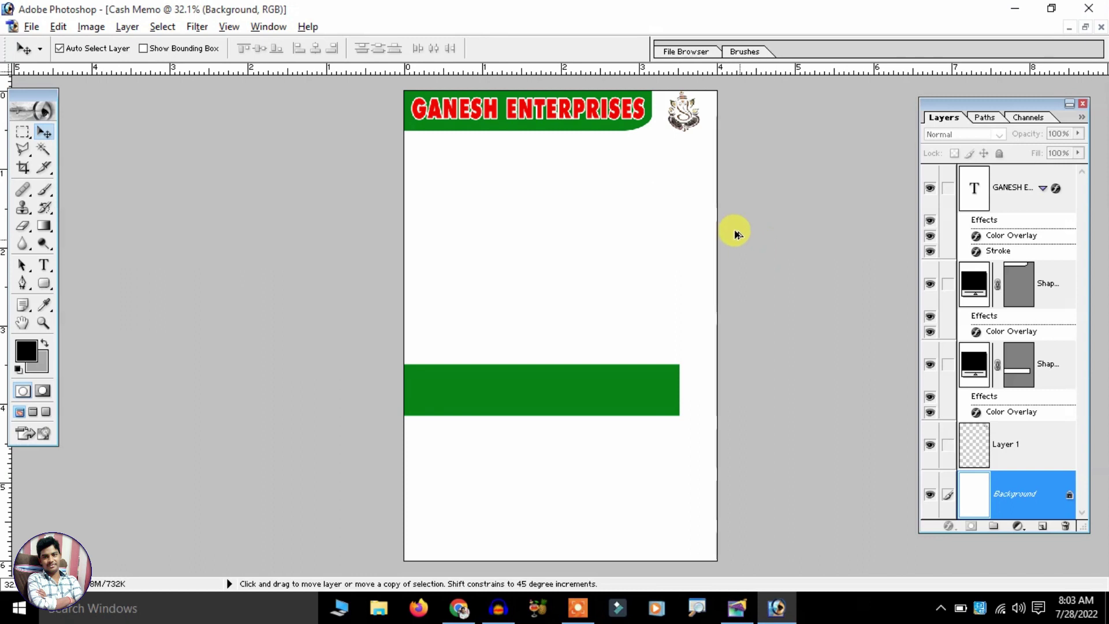
scroll(701, 238, "up", 2)
scroll(701, 237, "up", 3)
scroll(702, 242, "up", 1)
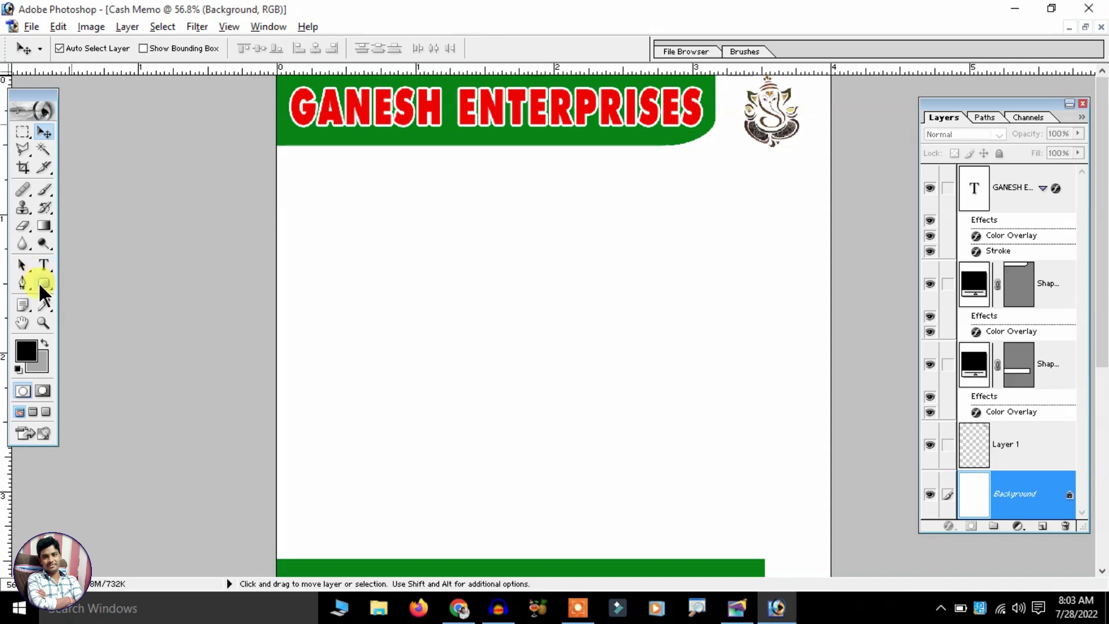
Draw a 0.01 in thin green line across the full page width below the header.
mouse_move(44, 282)
left_mouse_down()
mouse_move(106, 327)
mouse_move(99, 342)
left_mouse_up()
left_click_drag(274, 186, 859, 183)
key("Delete")
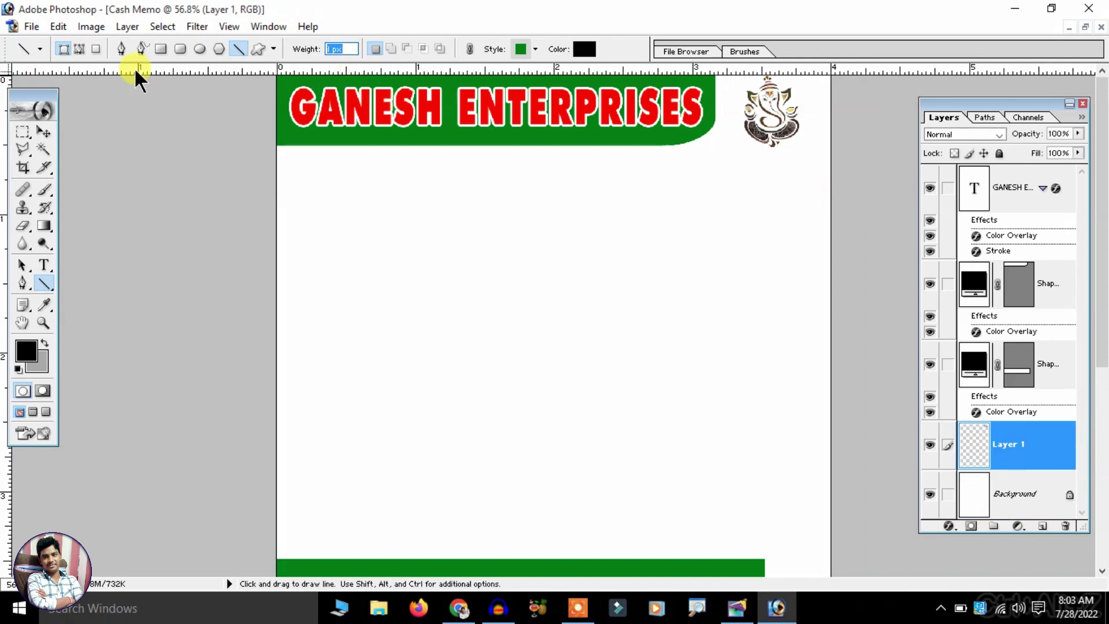
type("5")
type("3")
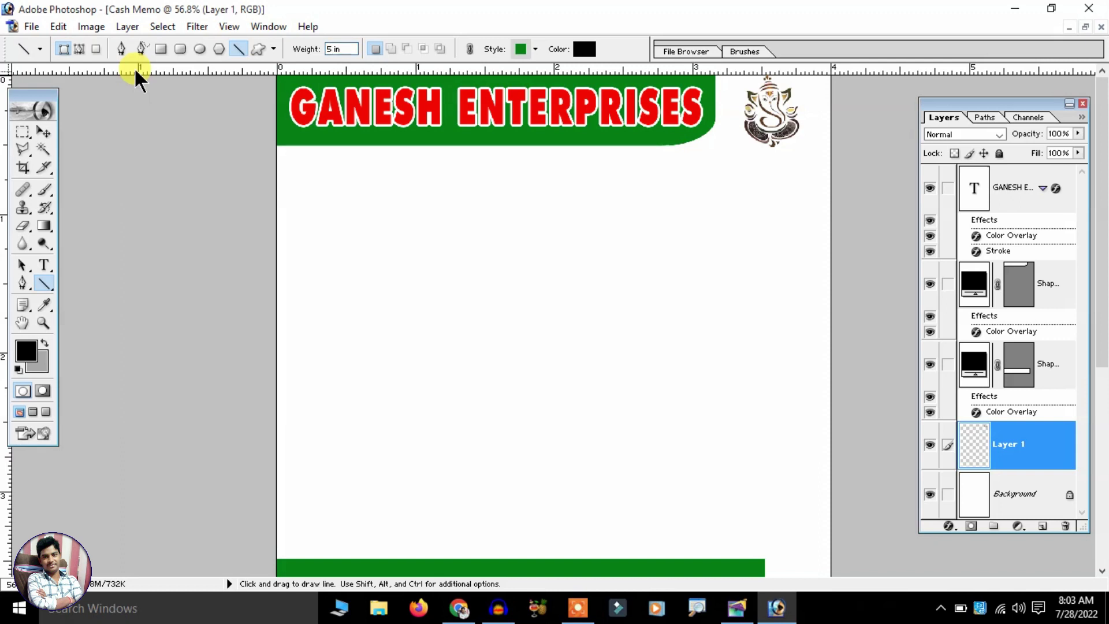
left_click_drag(268, 199, 835, 206)
key("ctrl+z")
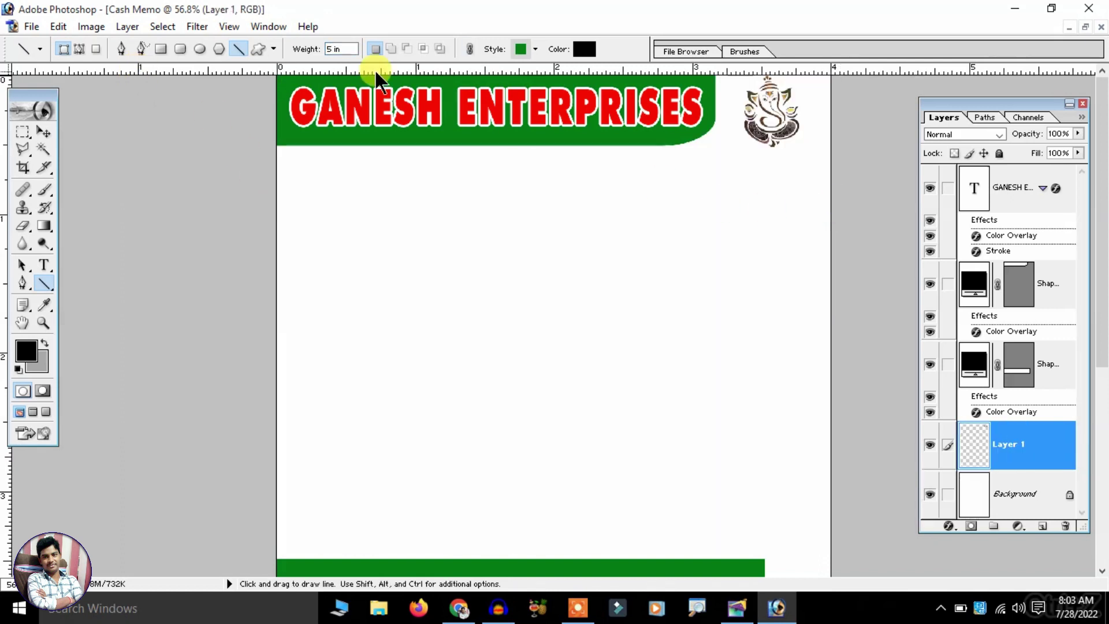
type("0.2")
left_click_drag(339, 191, 883, 190)
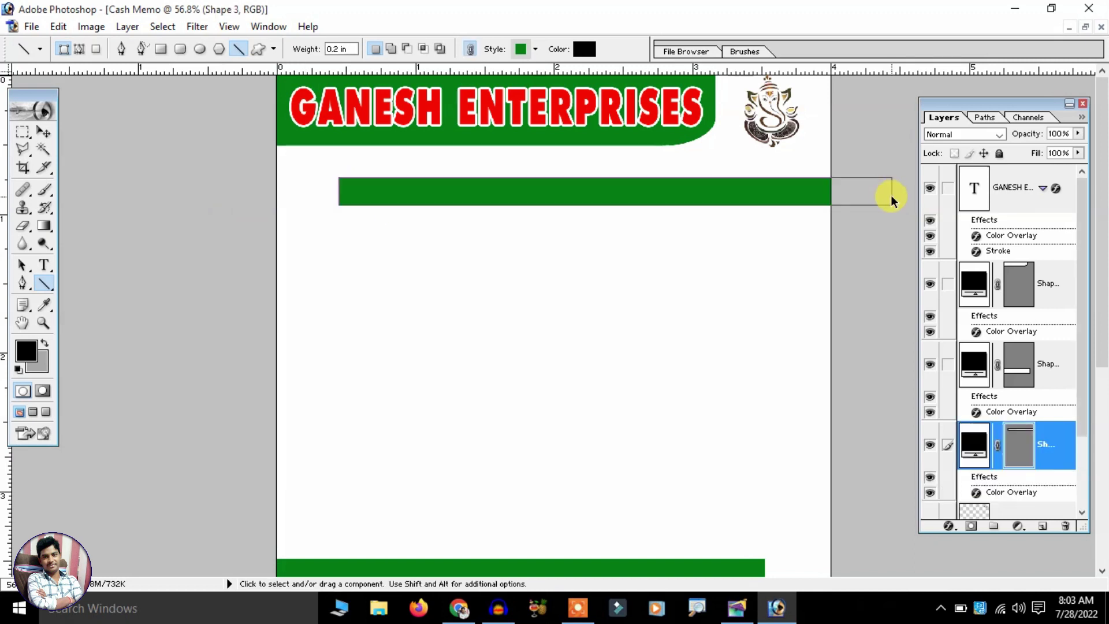
key("ctrl+z")
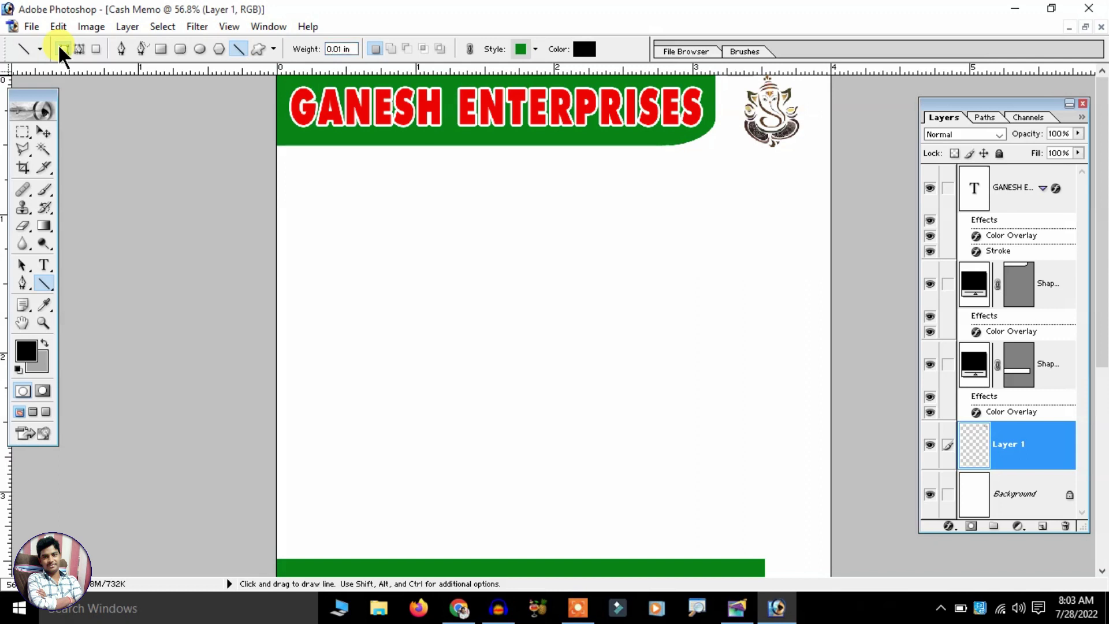
left_click_drag(274, 232, 556, 231)
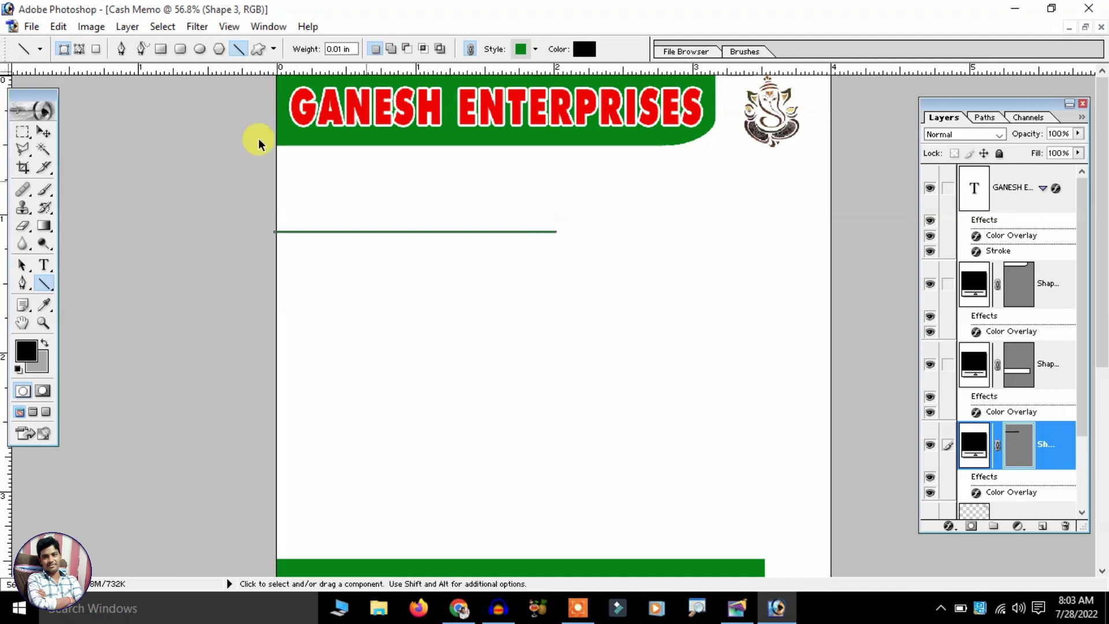
key("ctrl+z")
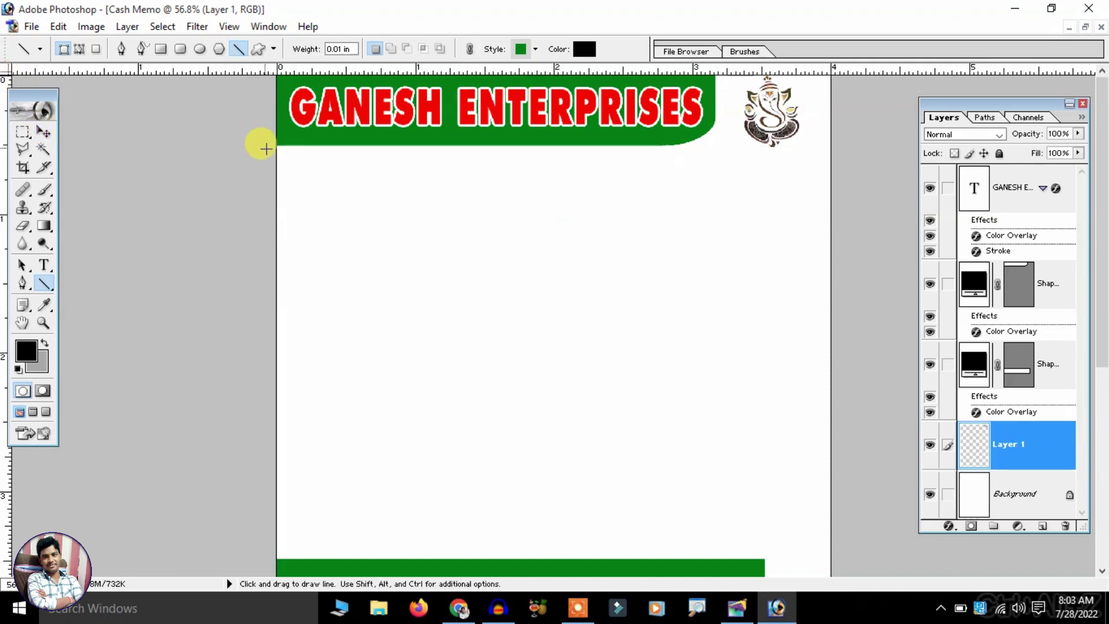
mouse_move(276, 171)
left_mouse_down()
mouse_move(877, 207)
mouse_move(832, 194)
left_mouse_up()
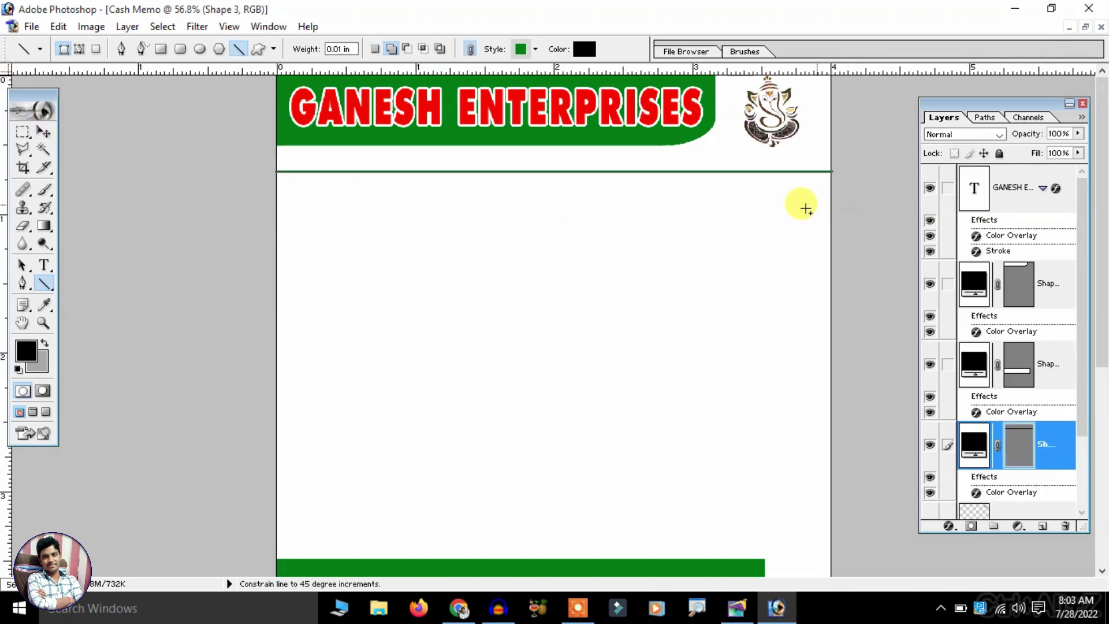
Nudge the green line up under the banner and the GANESH ENTERPRISES text down.
left_click(41, 130)
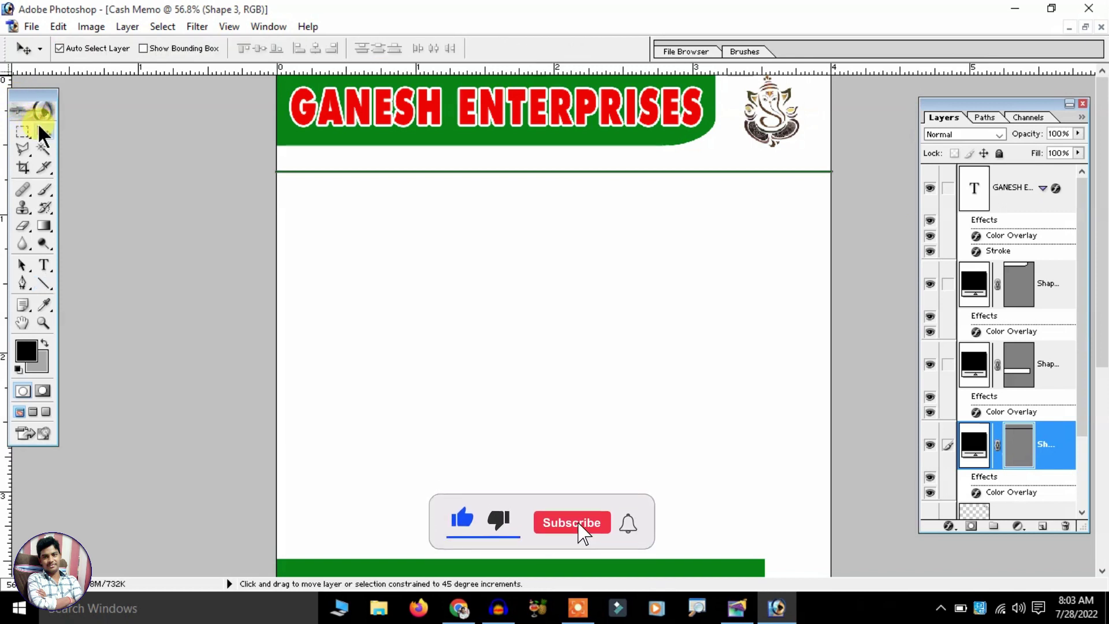
key("shift+Up")
key("shift+Up")
key("shift+Up")
key("shift+Up")
key("shift+Up")
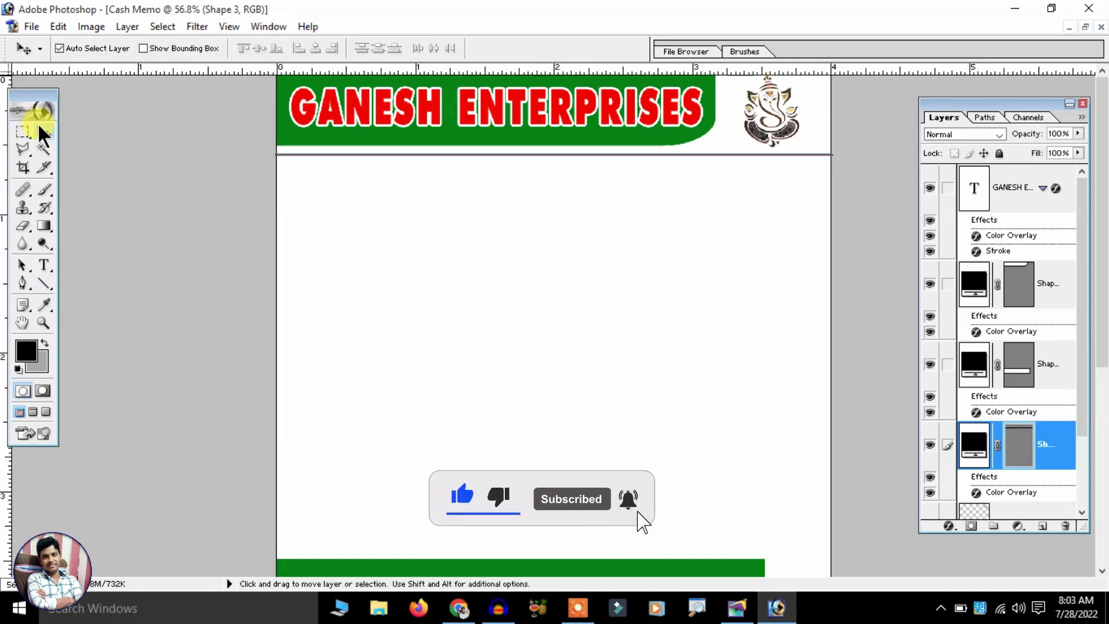
left_click(436, 120)
key("shift+Down")
key("shift+Down")
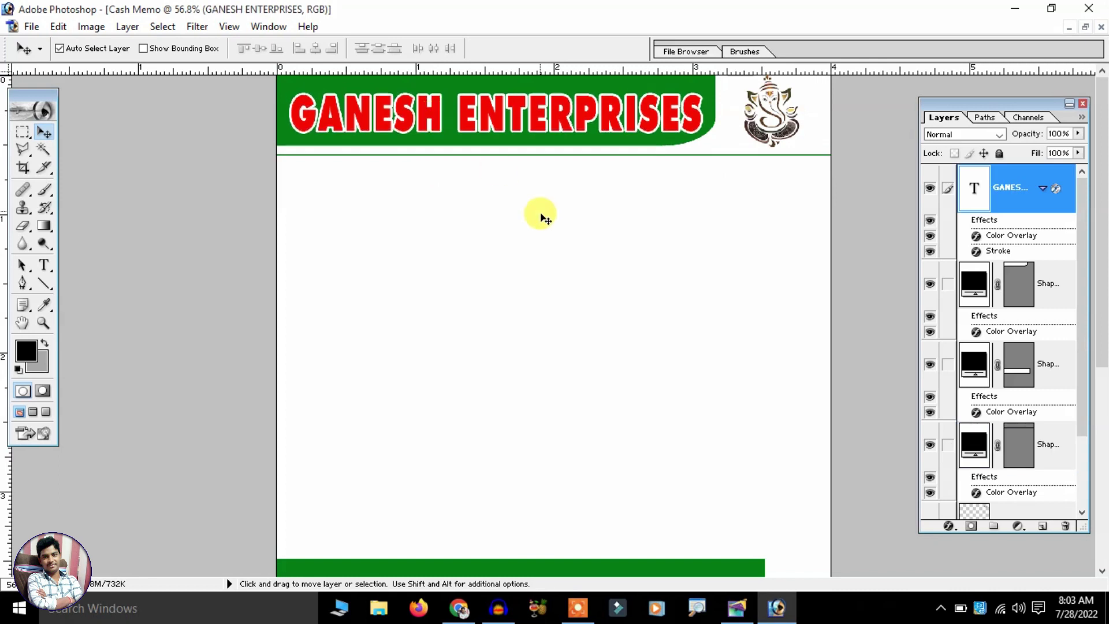
left_click(540, 217)
left_click(498, 120)
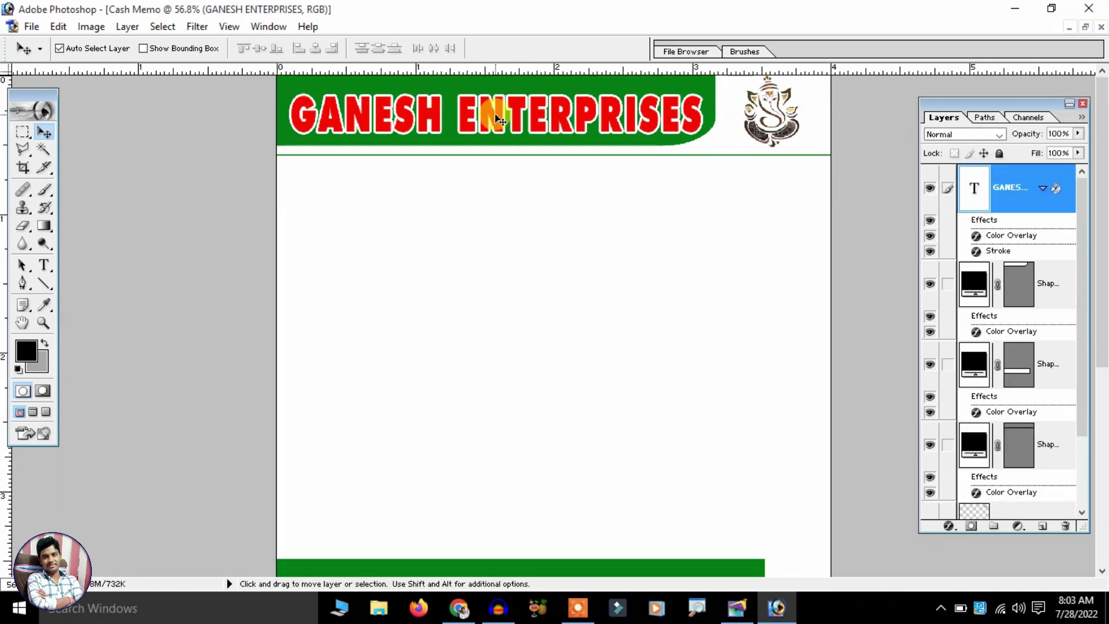
Start a new text line below the header and set its font to Calibri.
key("ctrl+plus")
key("ctrl+plus")
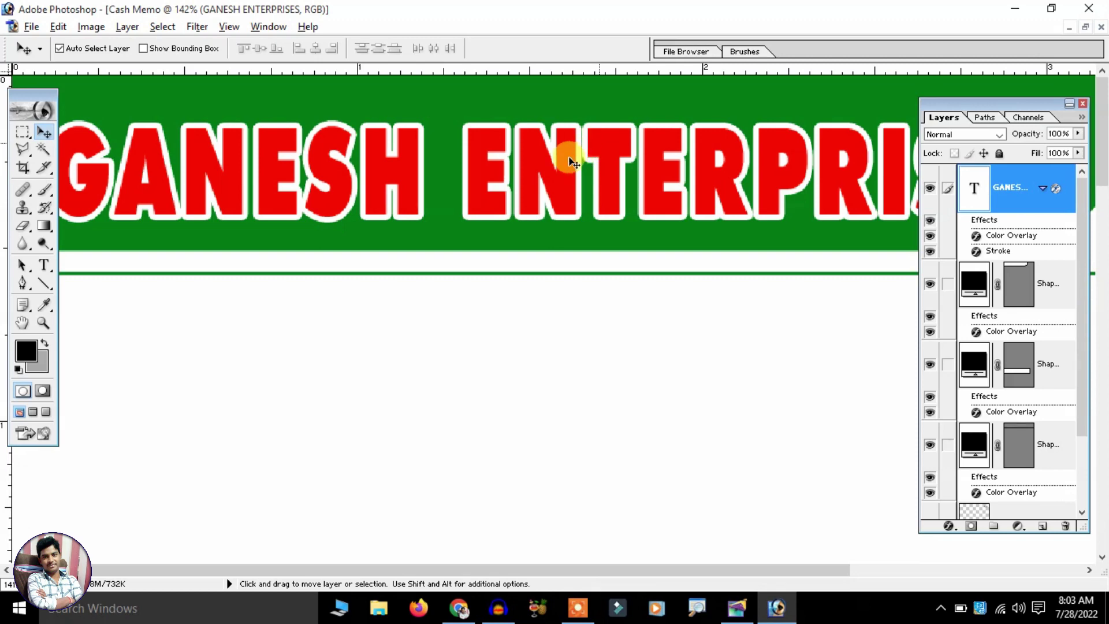
left_click(44, 265)
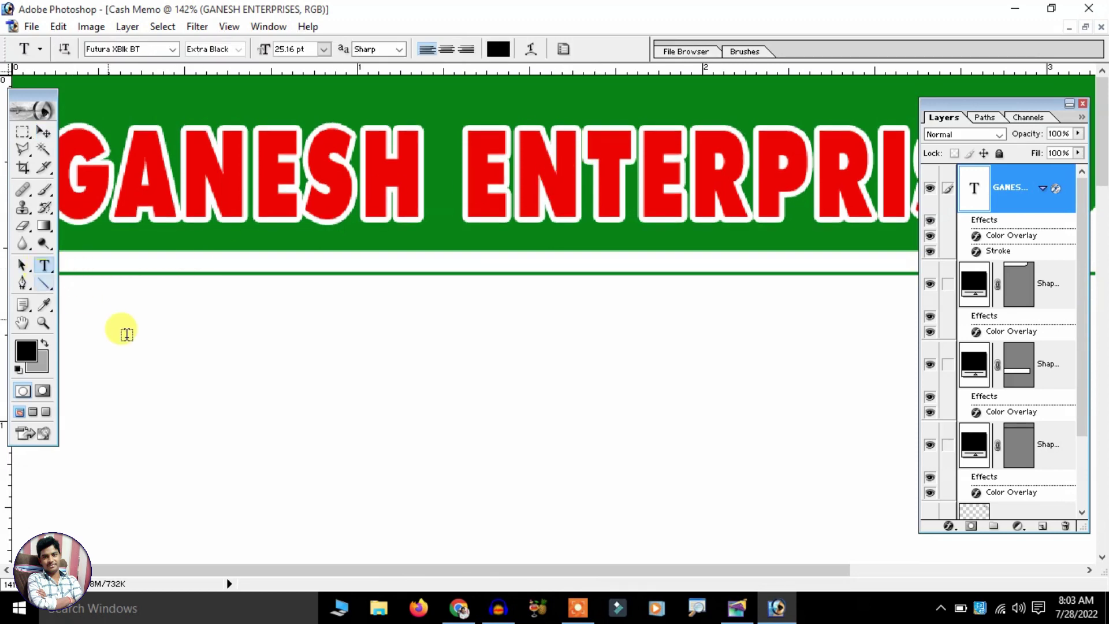
left_click(167, 405)
type("FGH")
key("ctrl+a")
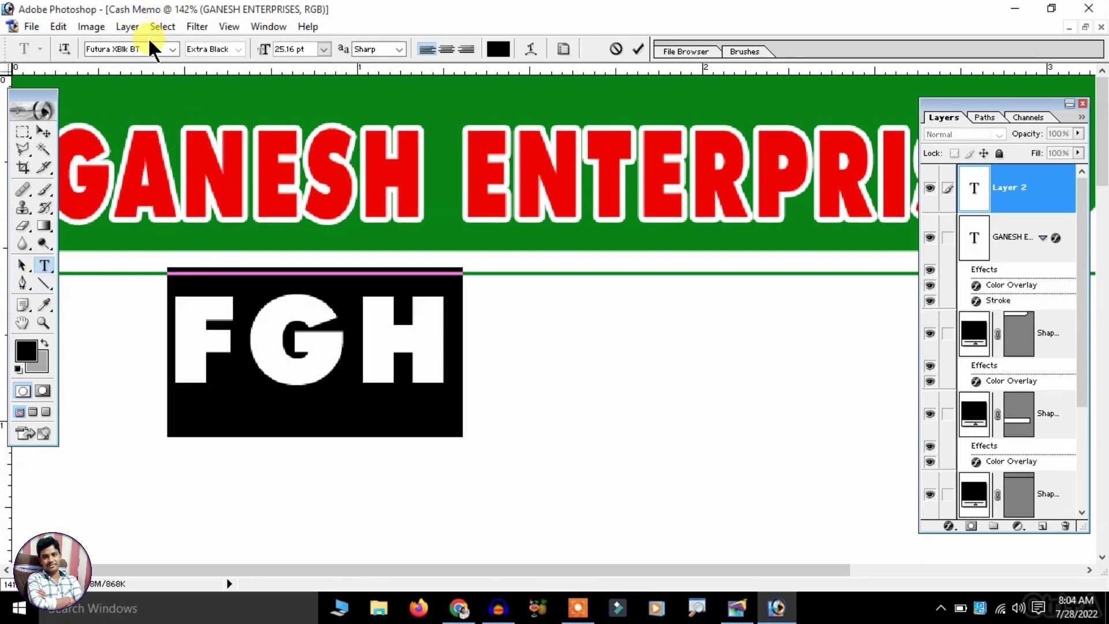
left_click(133, 49)
type("Calibri")
key("Return")
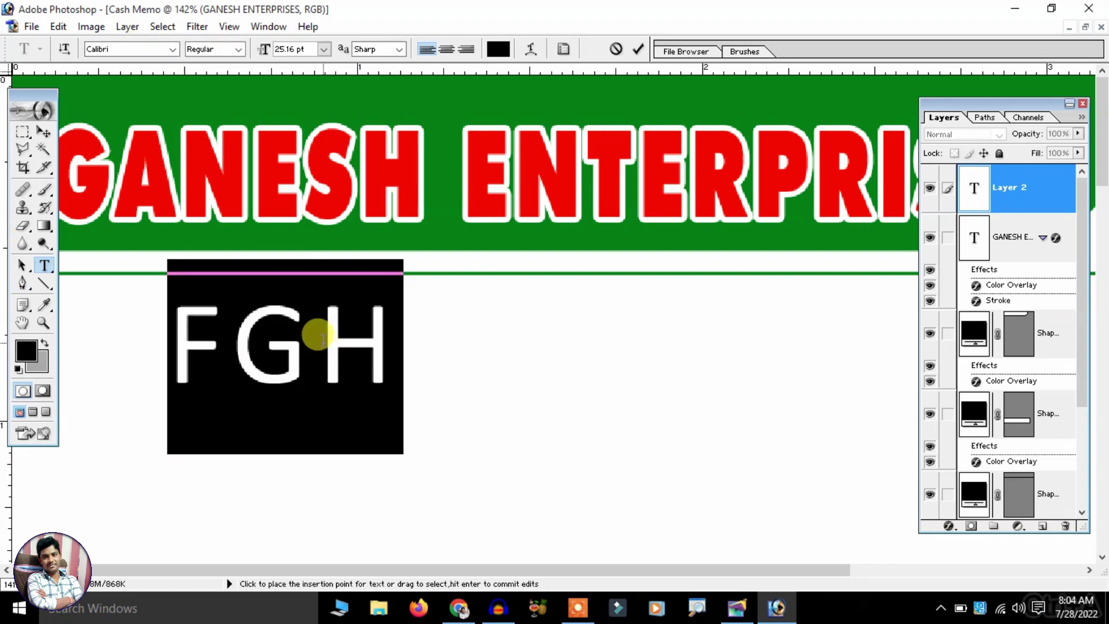
Type 'Cash-Memo' and make it Bold.
type("cAS")
key("BackSpace")
key("BackSpace")
key("BackSpace")
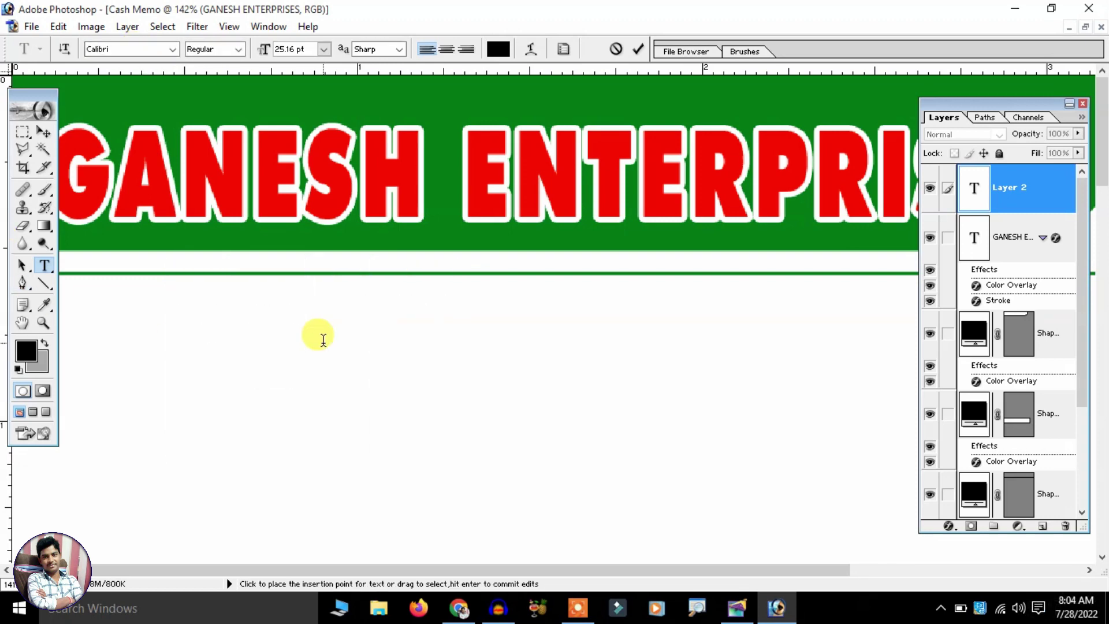
type("Cash")
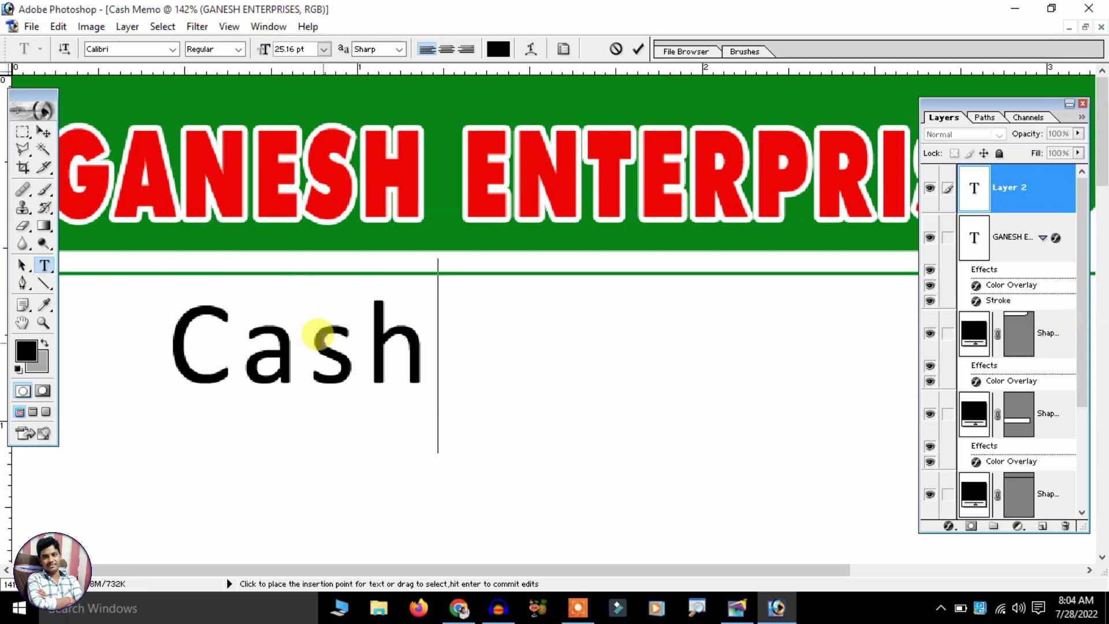
type("-Memo")
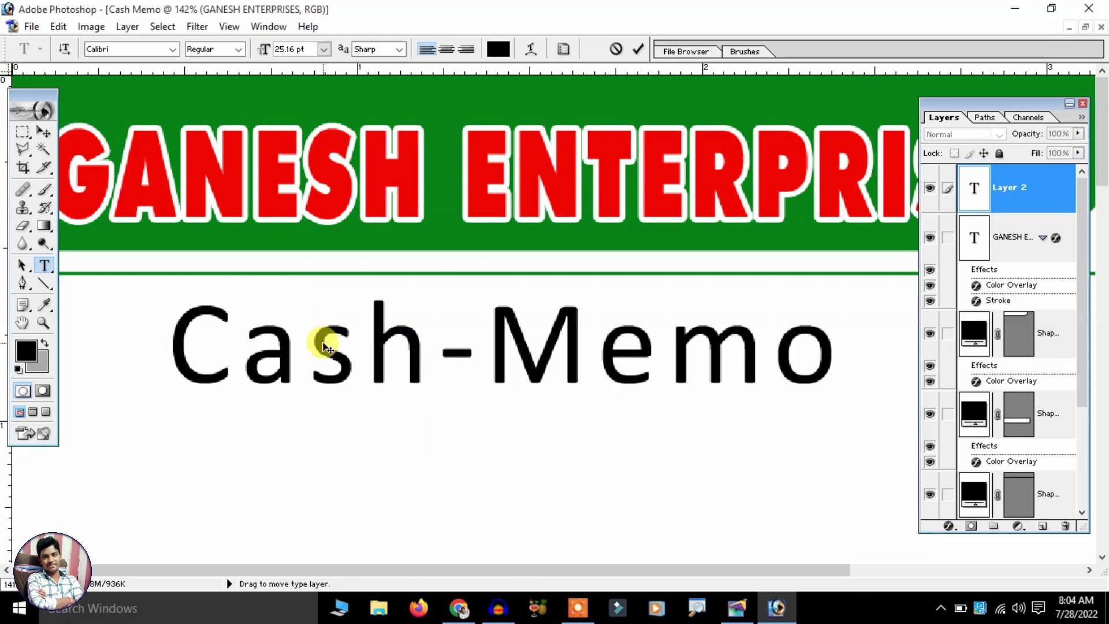
key("ctrl+Return")
left_click(242, 51)
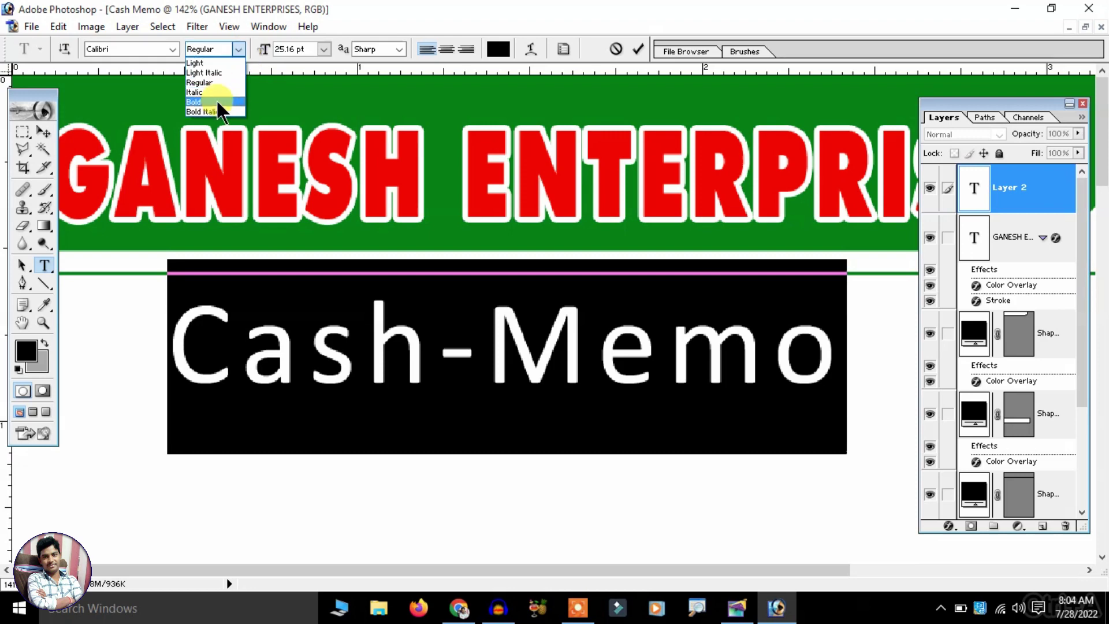
left_click(216, 103)
left_click(361, 396)
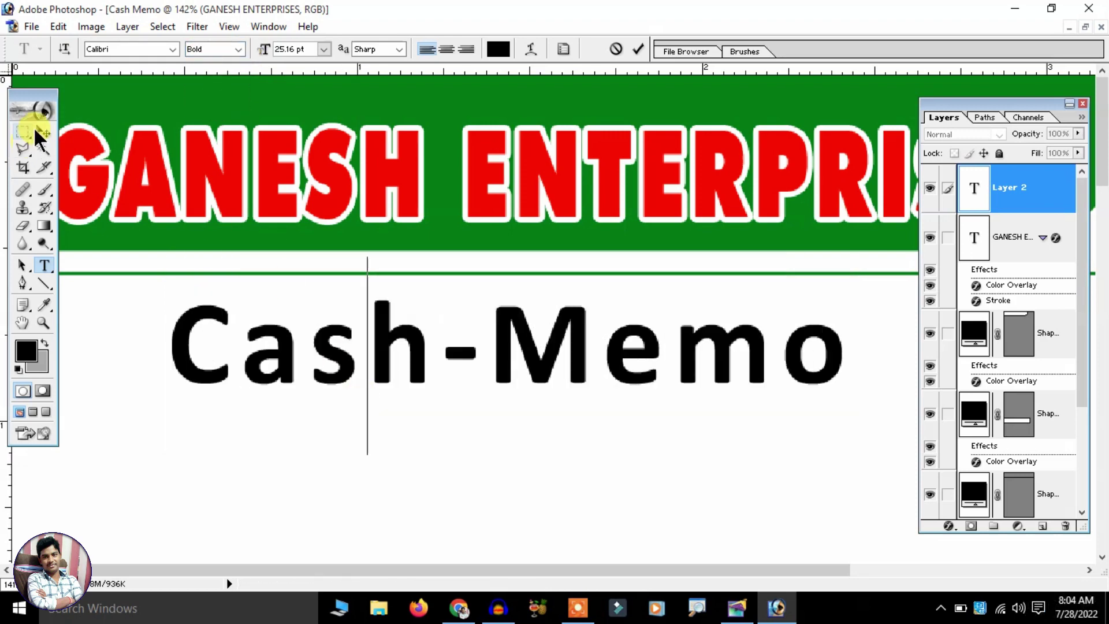
left_click(34, 132)
key("ctrl+minus")
key("ctrl+0")
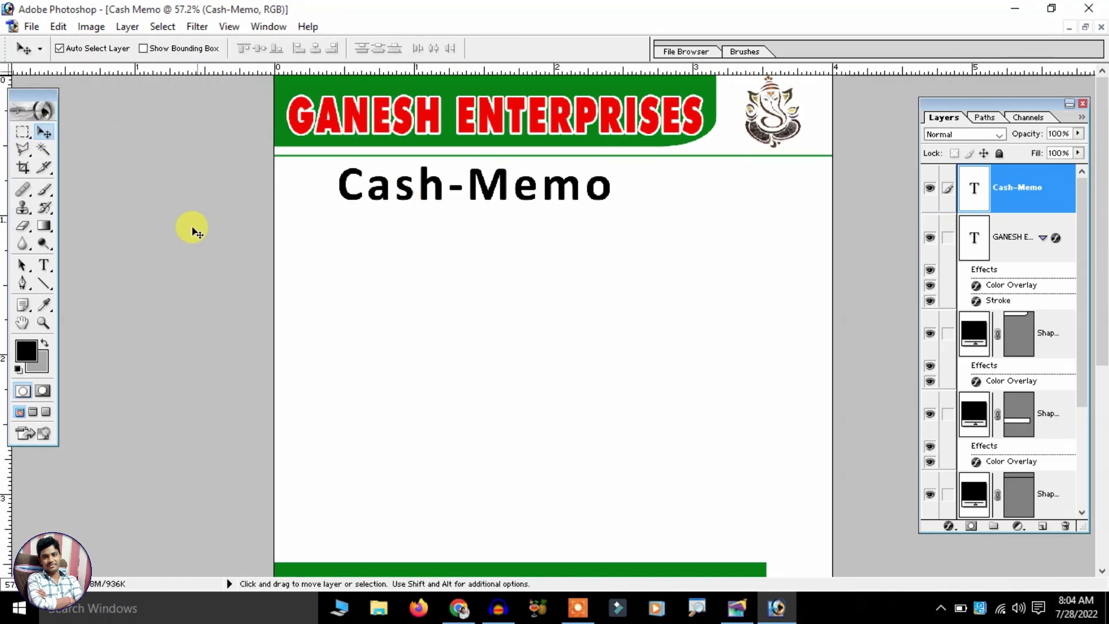
Tighten the letter spacing of the Cash-Memo text.
left_click(44, 264)
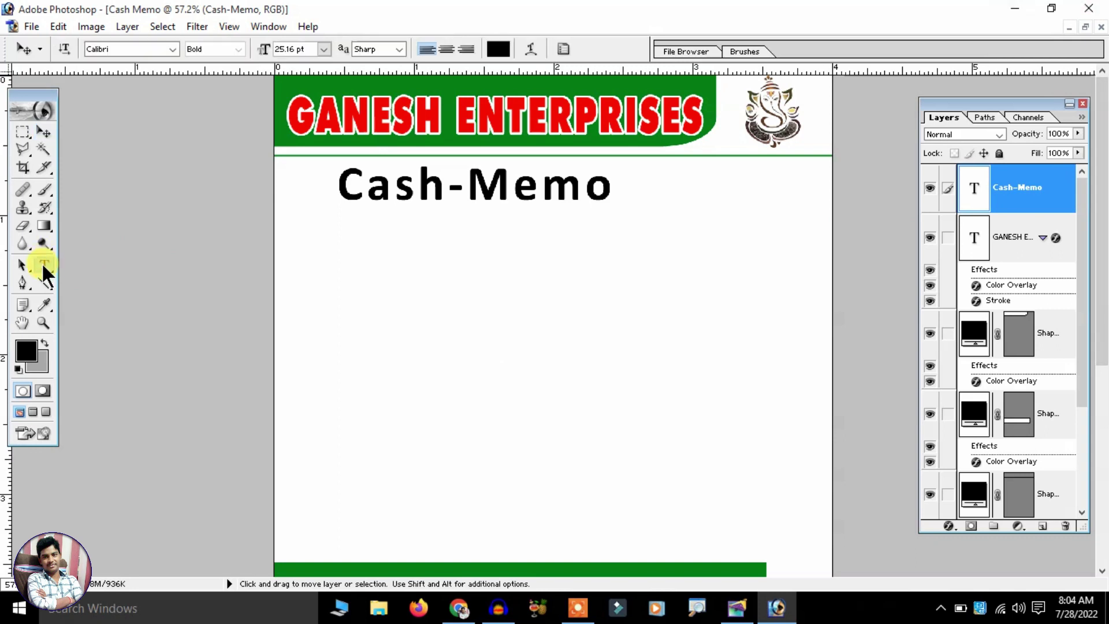
left_click(519, 190)
key("ctrl+a")
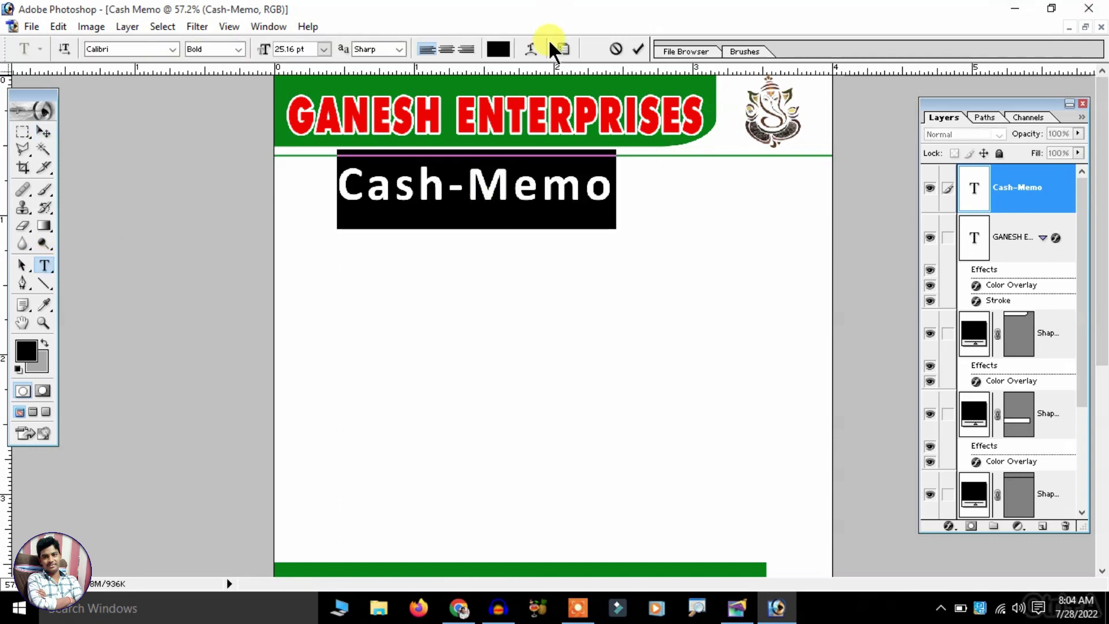
key("alt+Left")
key("alt+Left")
key("alt+Left")
key("alt+Left")
key("alt+Left")
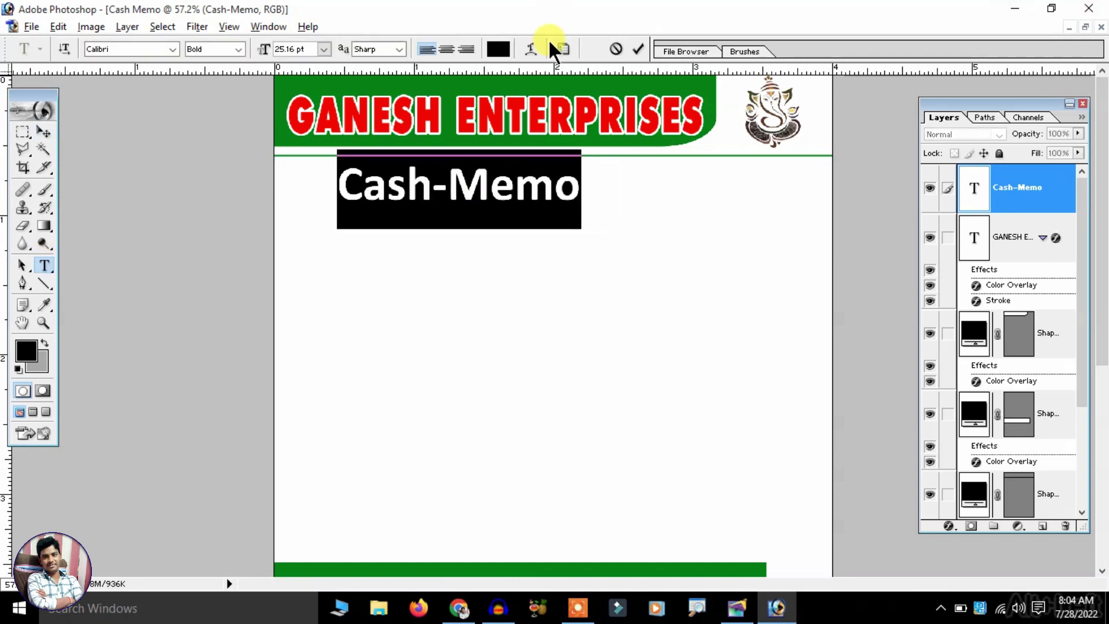
left_click(444, 190)
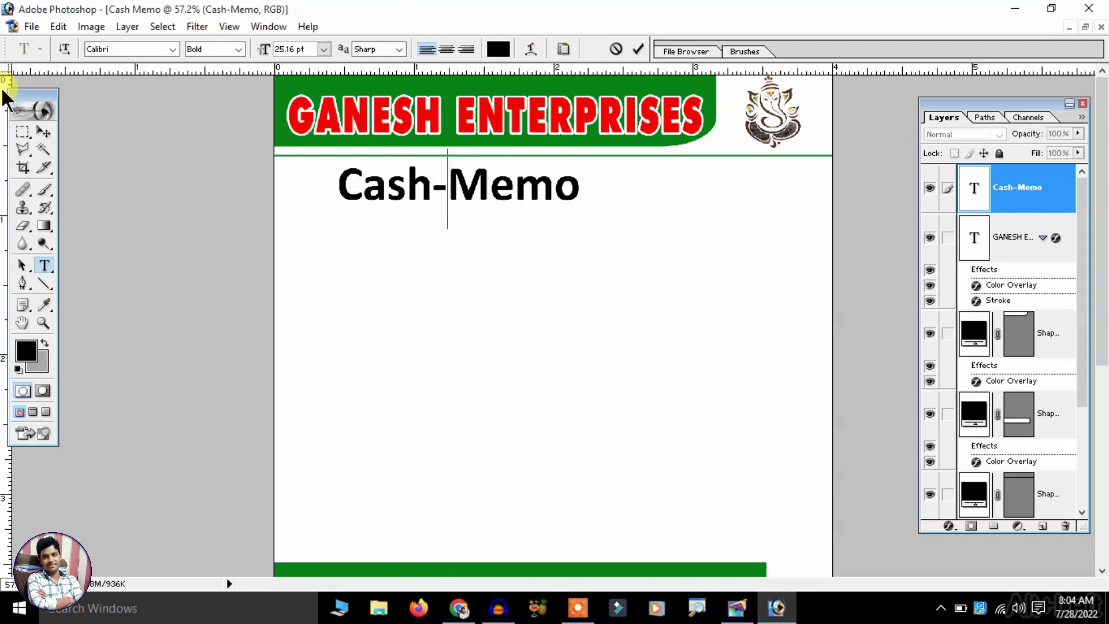
Free-transform Cash-Memo down to about 41% and drag it up onto the green banner.
left_click(44, 132)
key("ctrl+t")
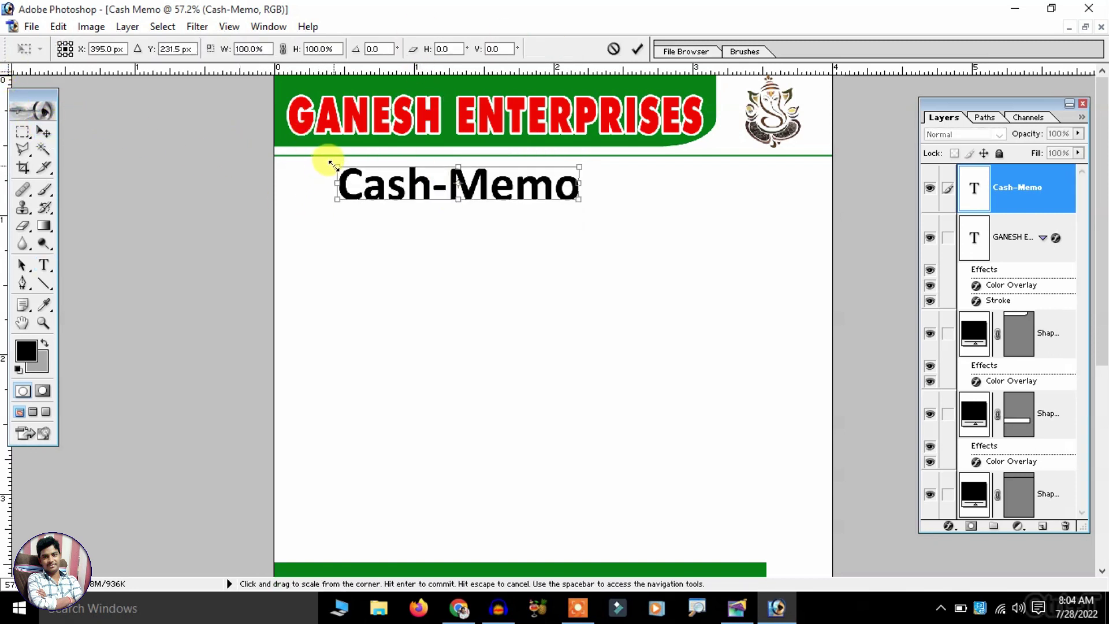
left_click_drag(337, 168, 471, 196)
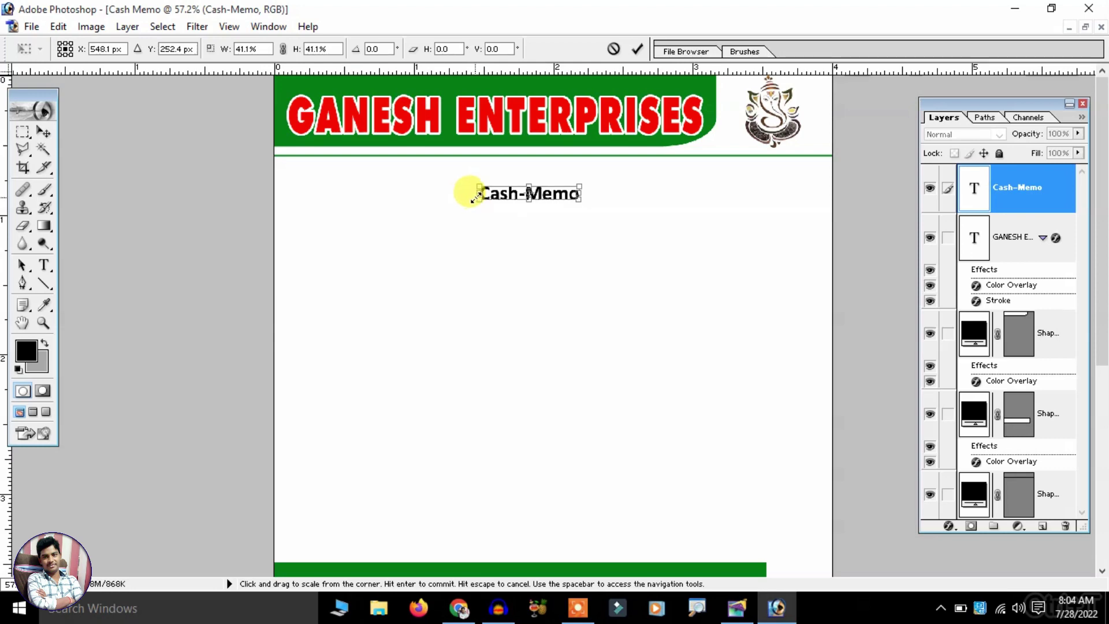
key("Return")
left_click_drag(542, 196, 559, 123)
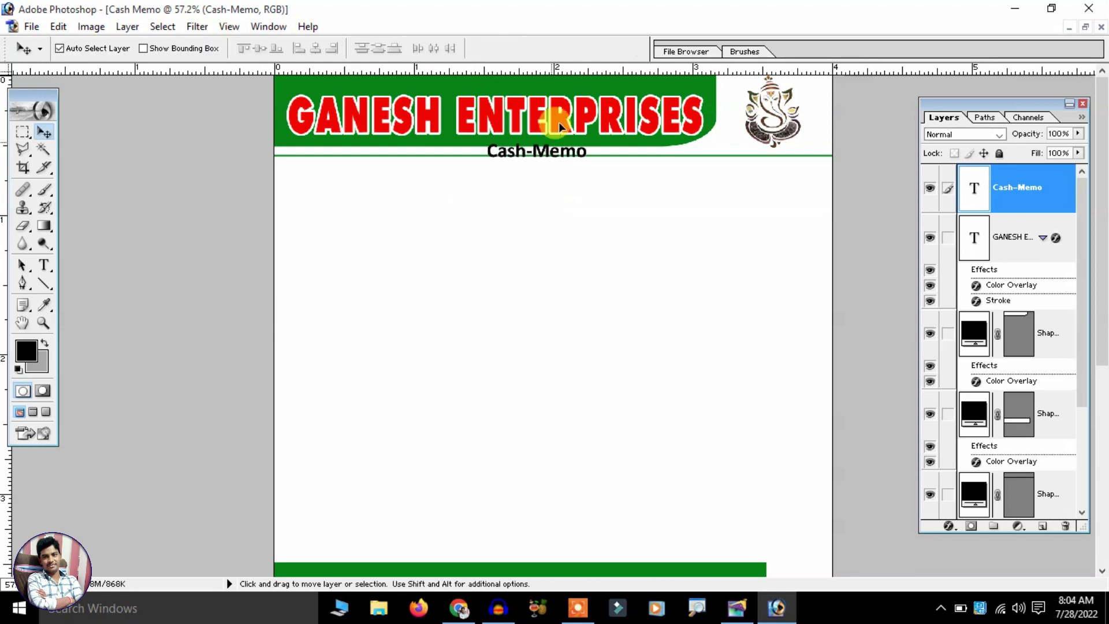
scroll(701, 163, "up", 2)
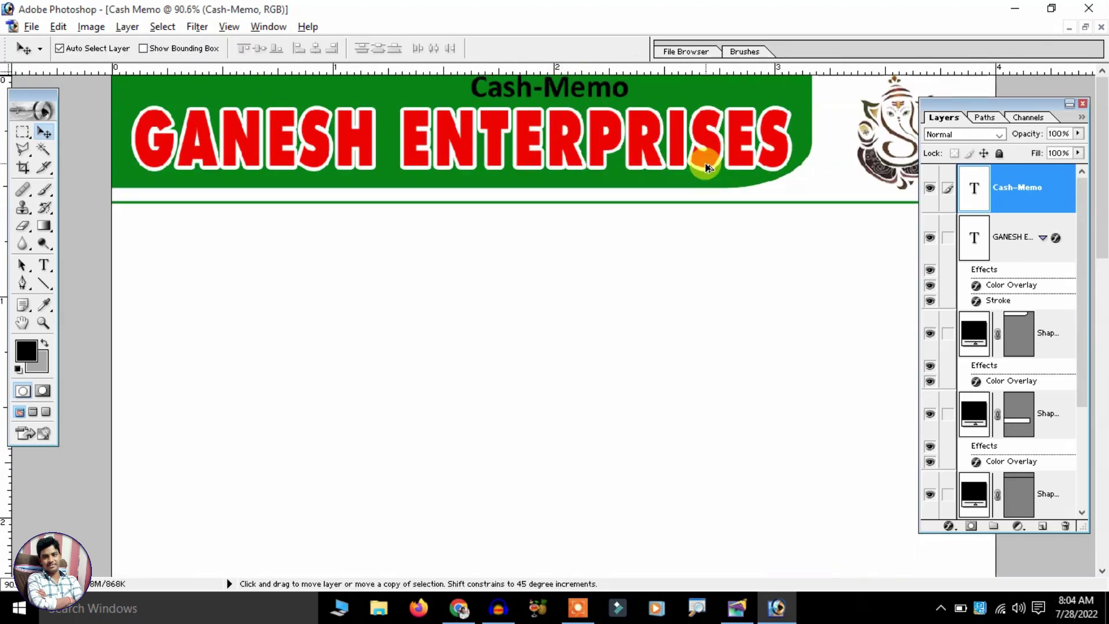
scroll(745, 162, "up", 2)
scroll(631, 278, "down", 3)
scroll(595, 272, "down", 2)
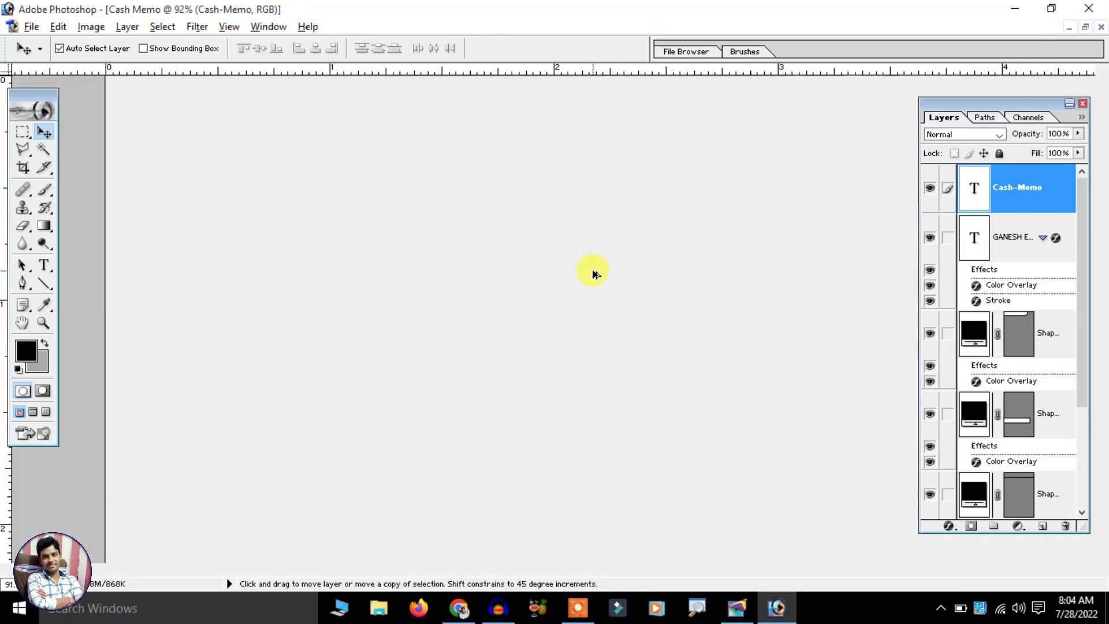
scroll(483, 118, "up", 5)
Switch the rulers to percent and add a horizontal guide.
right_click(407, 68)
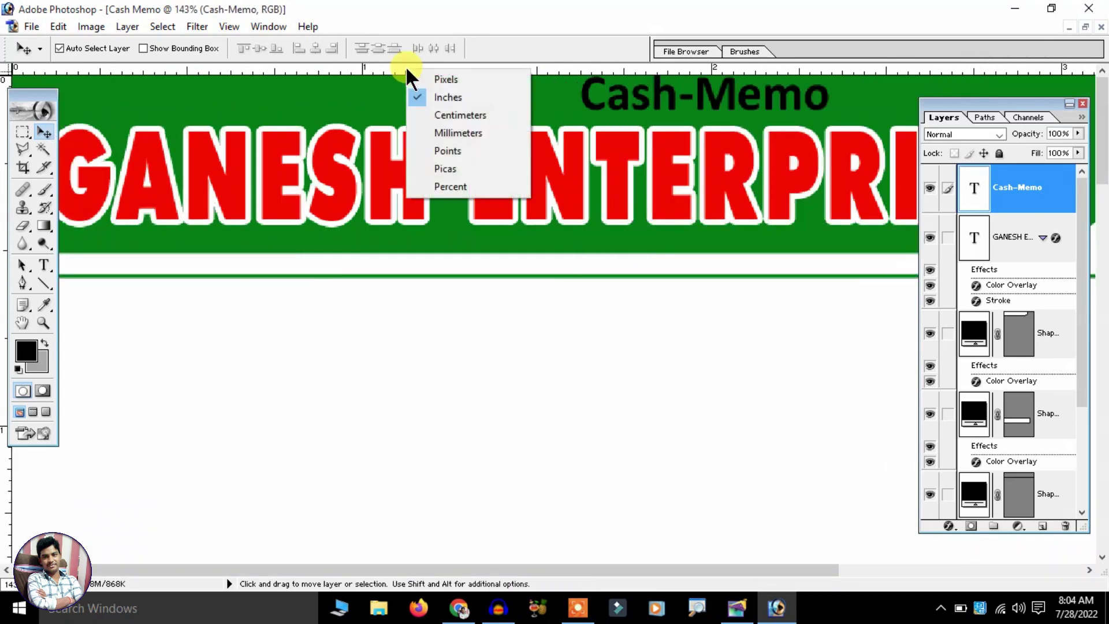
left_click(456, 184)
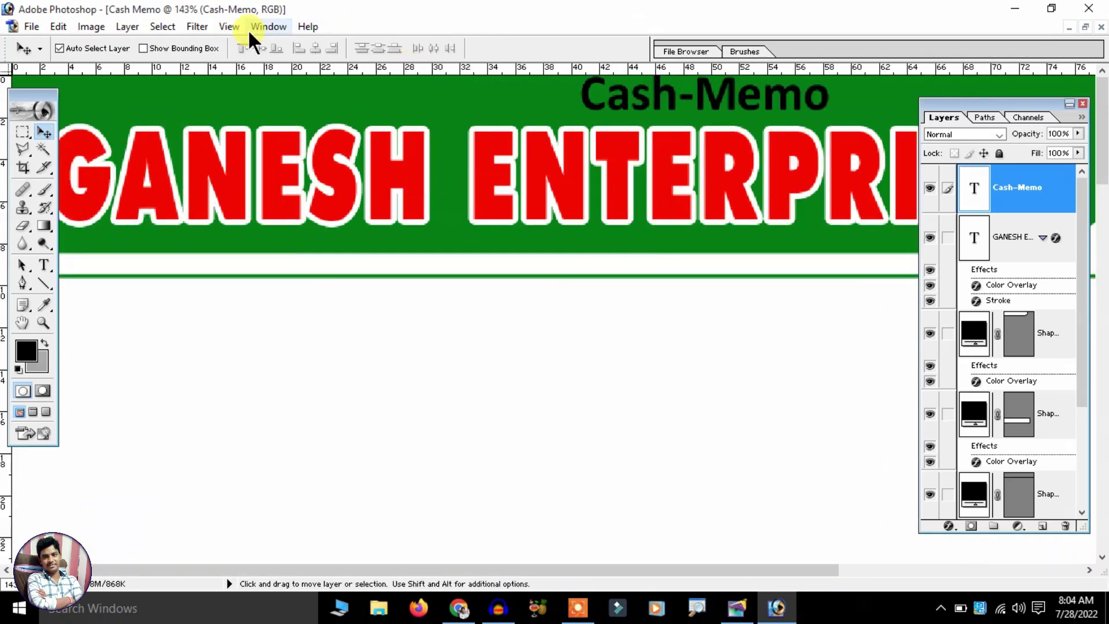
left_click(232, 26)
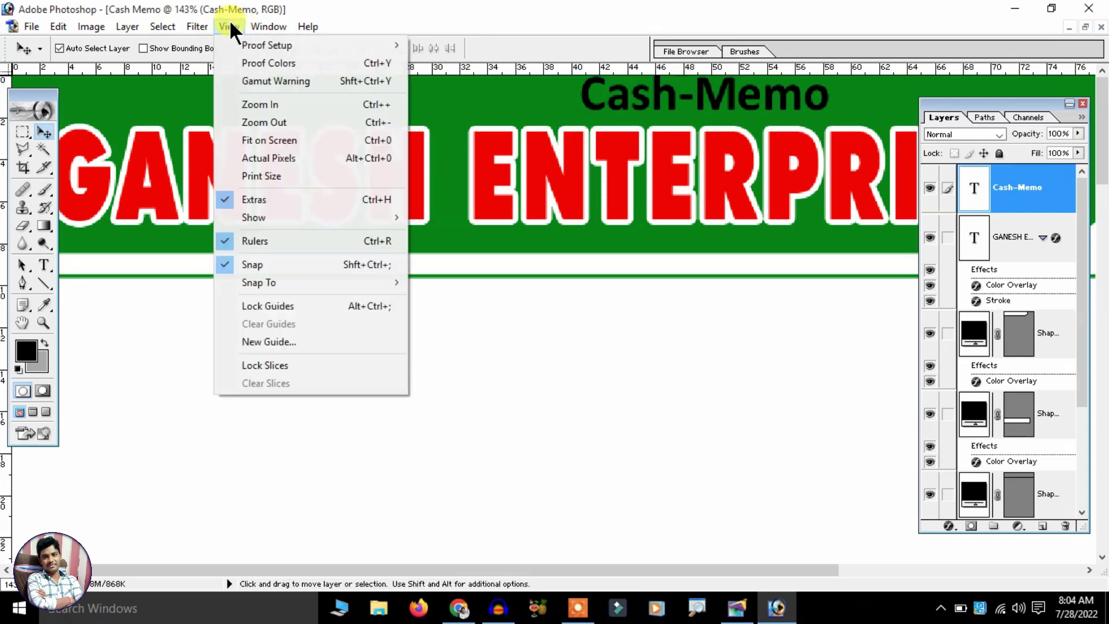
left_click(275, 344)
left_click(528, 297)
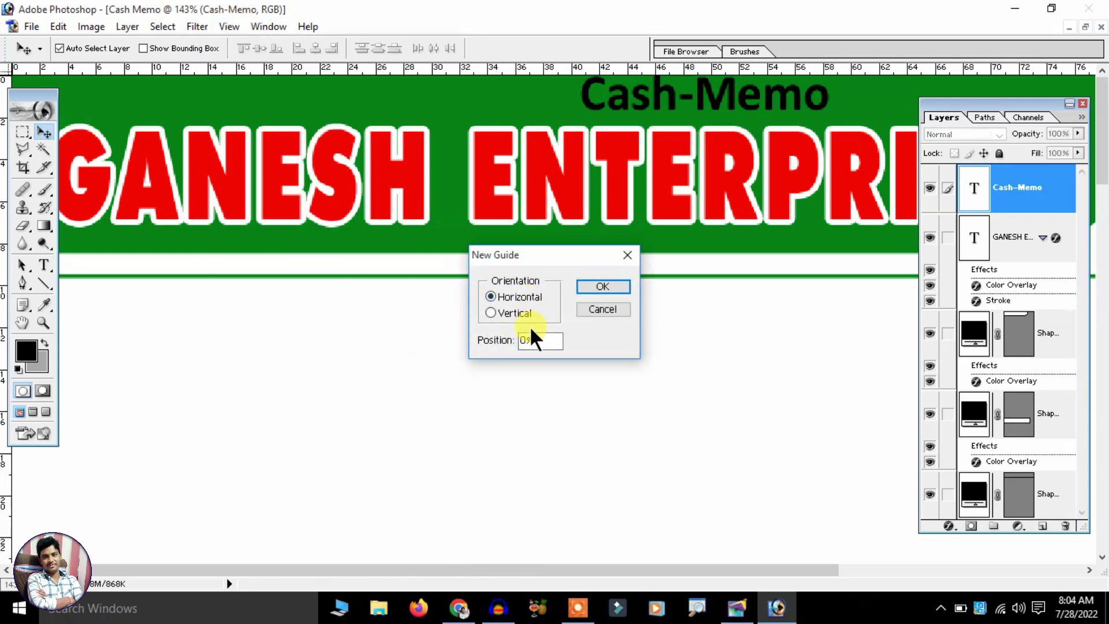
double_click(540, 341)
key("Return")
key("ctrl+0")
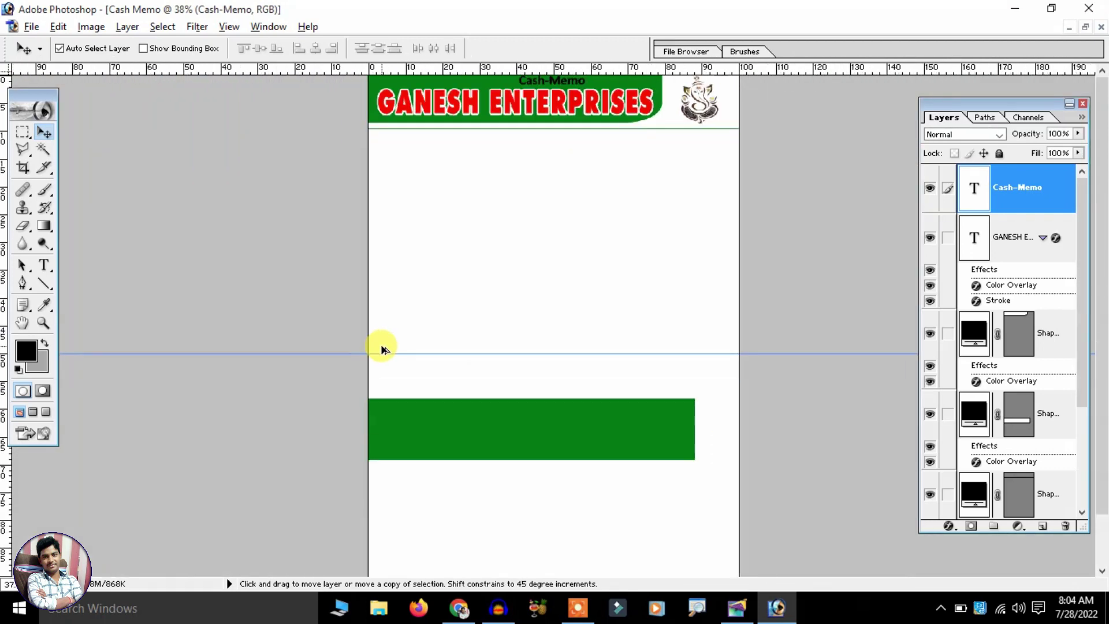
Add a vertical guide at 50%.
left_click(198, 27)
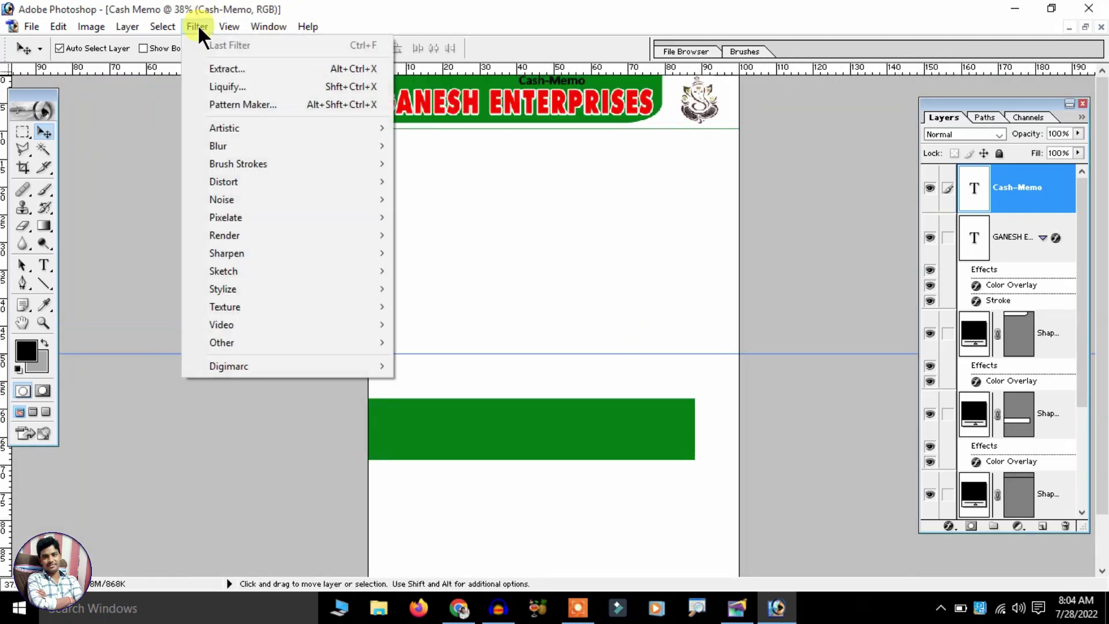
left_click(229, 27)
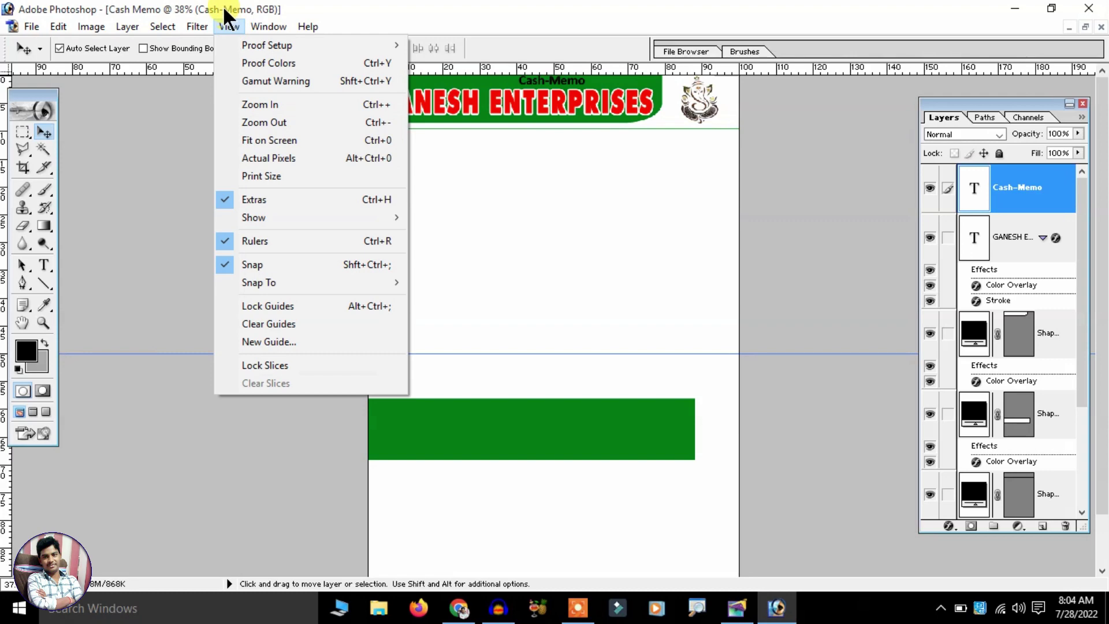
left_click(282, 340)
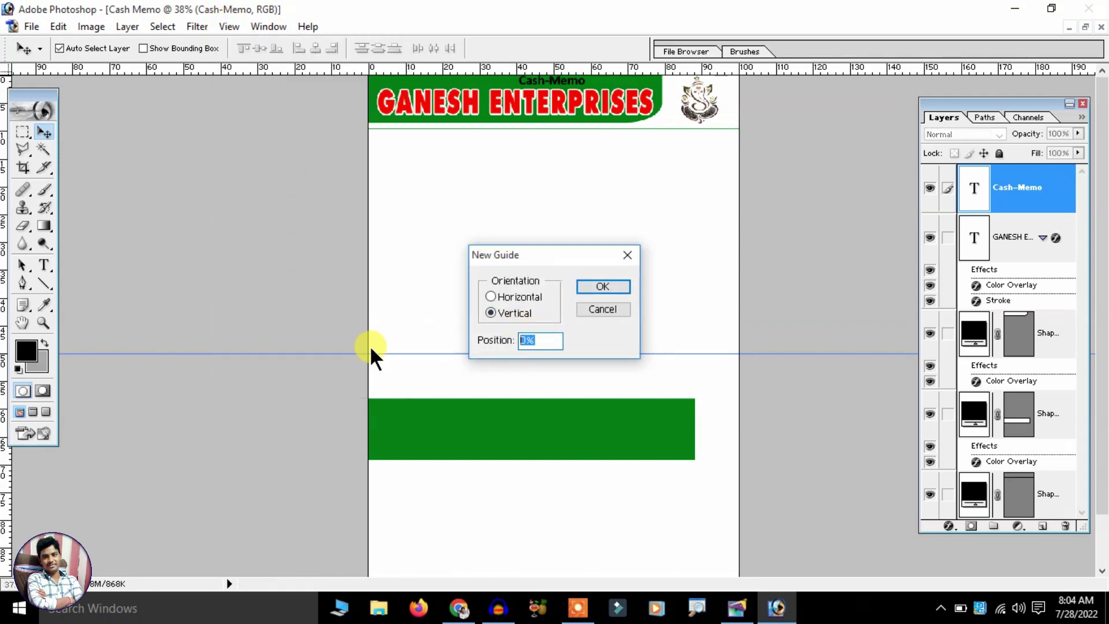
type("50")
key("Return")
scroll(641, 265, "up", 2)
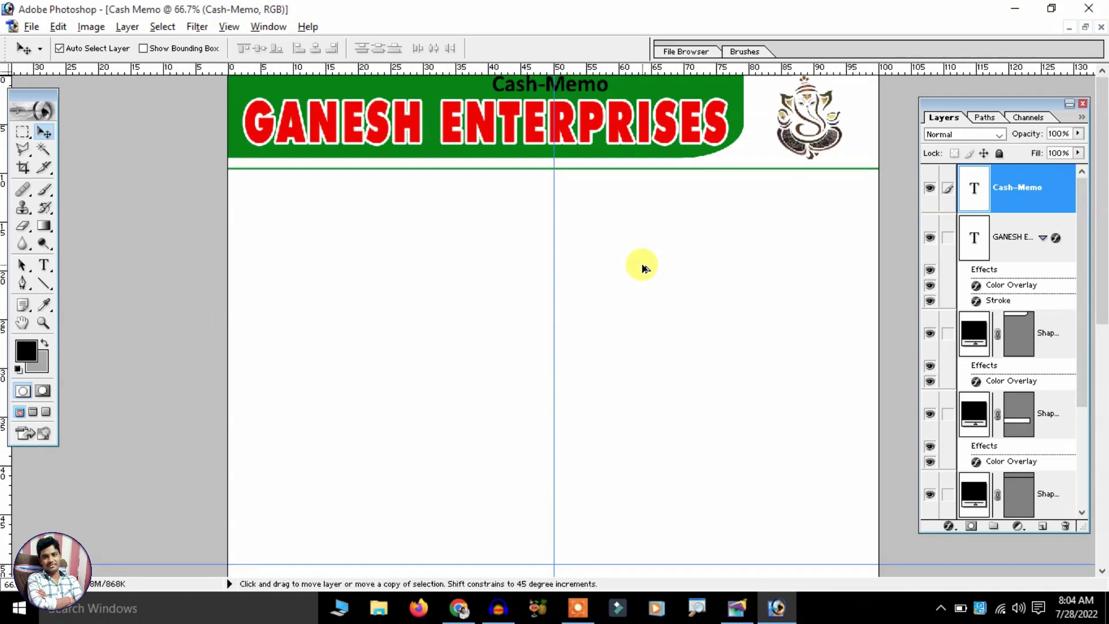
scroll(643, 231, "up", 1)
scroll(722, 145, "up", 1)
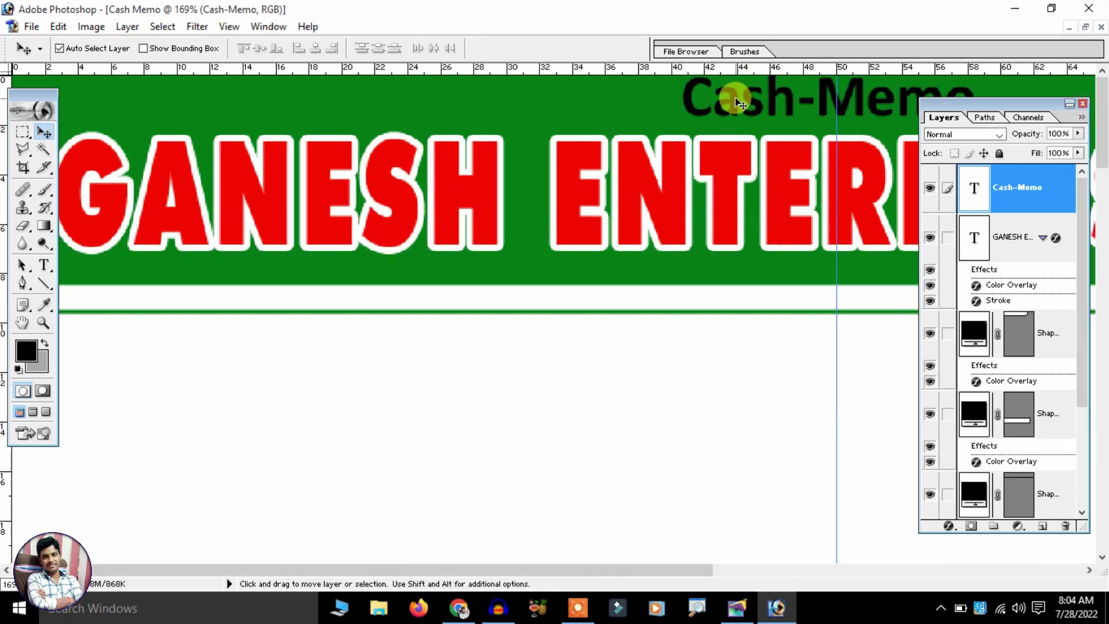
Centre the Cash-Memo title on the vertical guide.
key("ctrl+t")
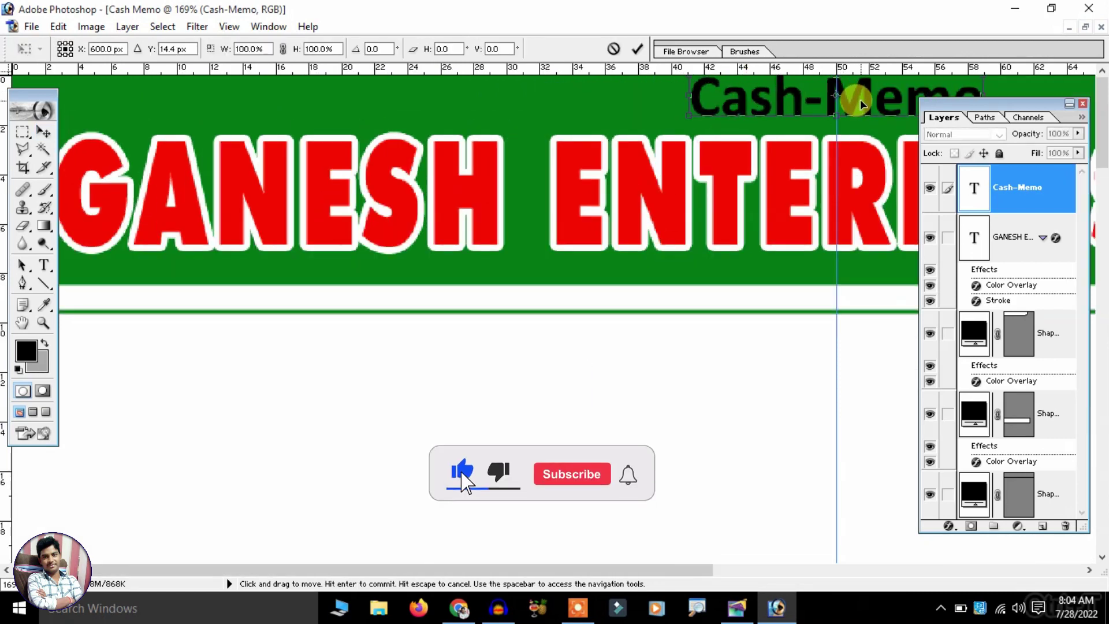
key("Return")
scroll(829, 112, "down", 1)
scroll(647, 195, "down", 1)
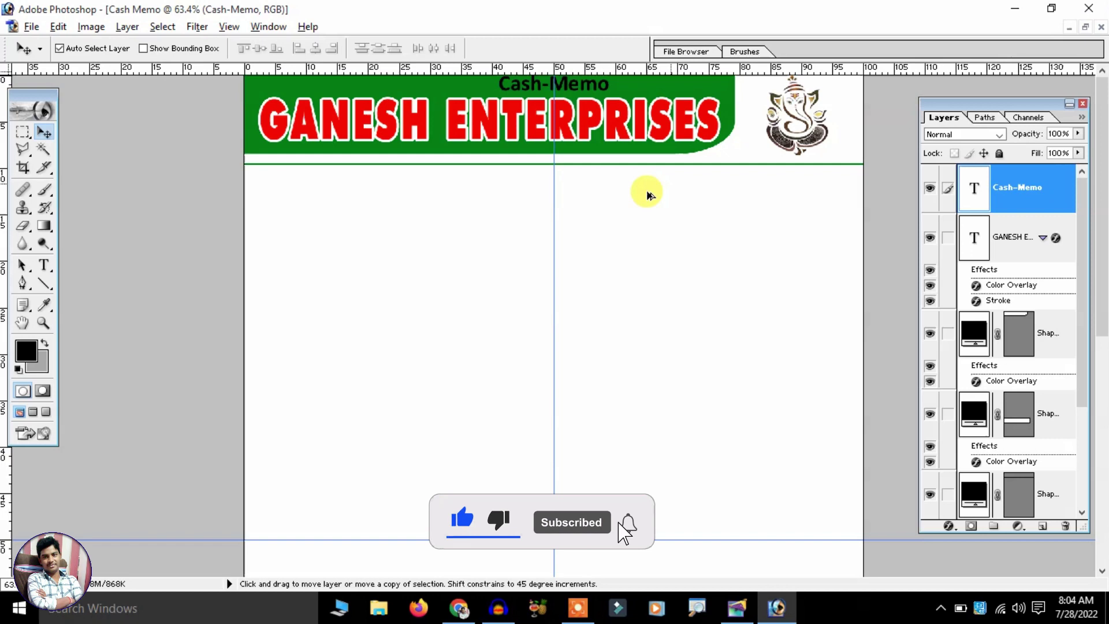
scroll(647, 195, "down", 1)
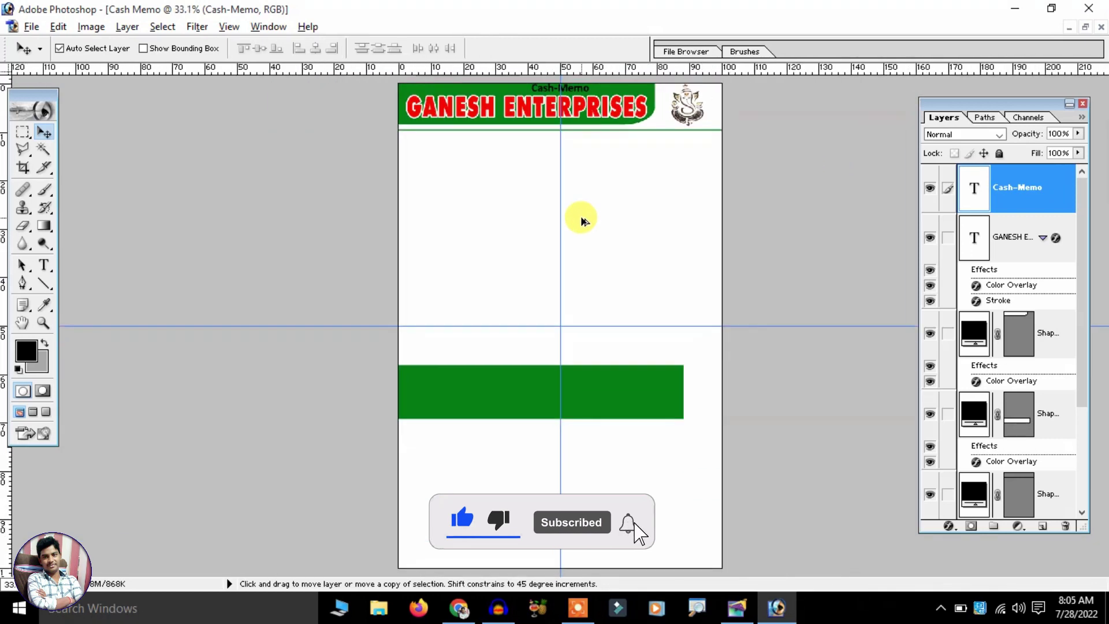
scroll(582, 218, "up", 1)
scroll(582, 217, "up", 1)
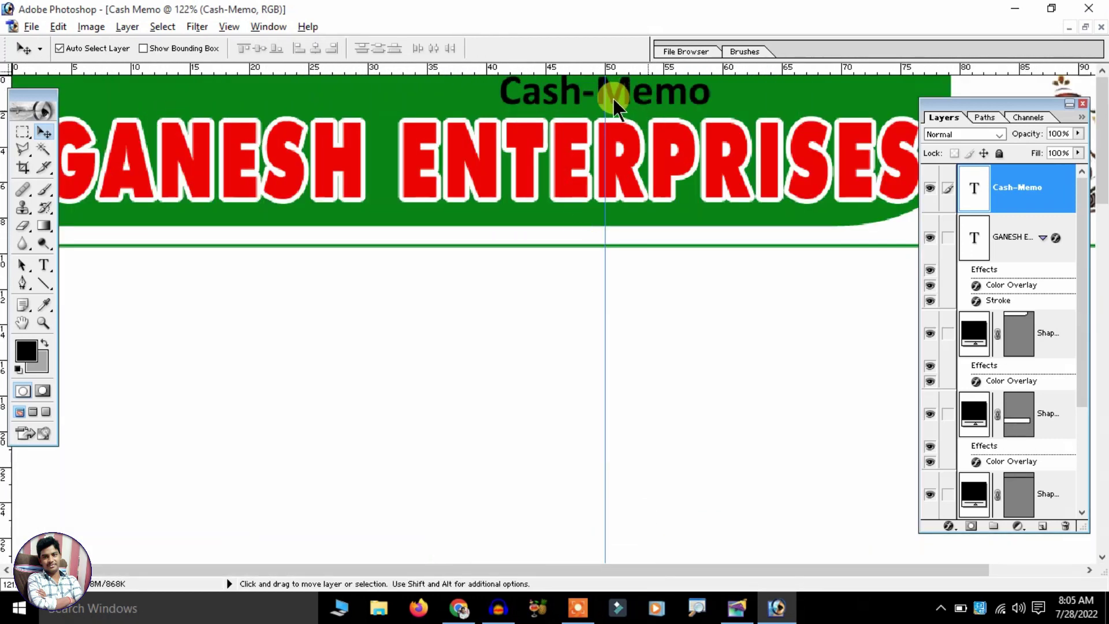
Nudge Cash-Memo and GANESH ENTERPRISES slightly down.
key("Down")
key("Down")
key("Down")
left_click(564, 161)
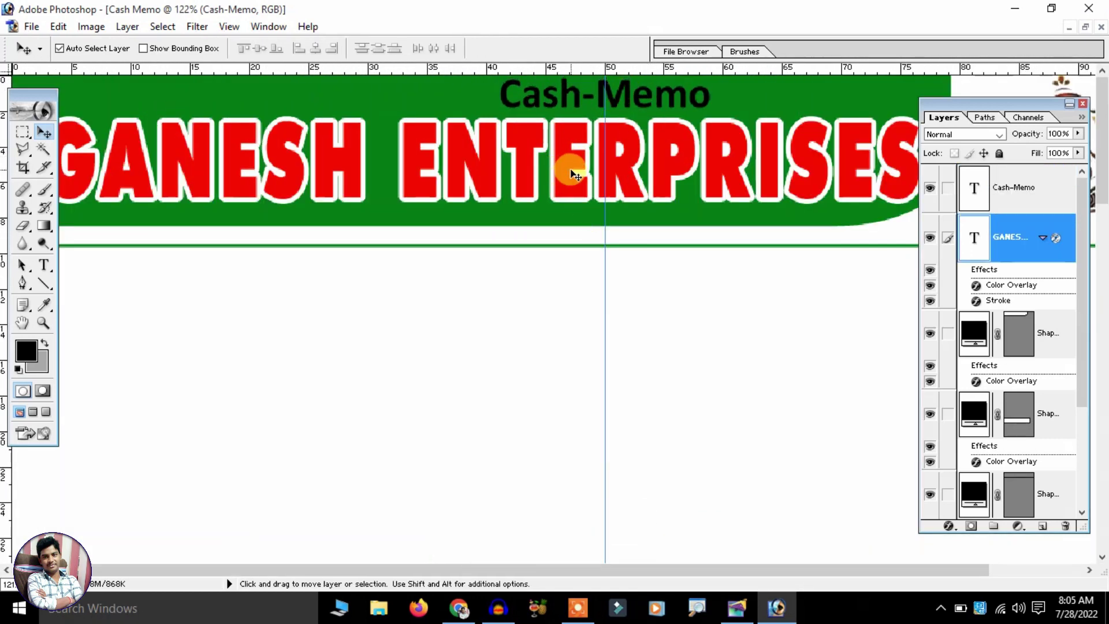
key("Down")
key("Down")
key("Down")
key("Down")
key("Down")
key("Down")
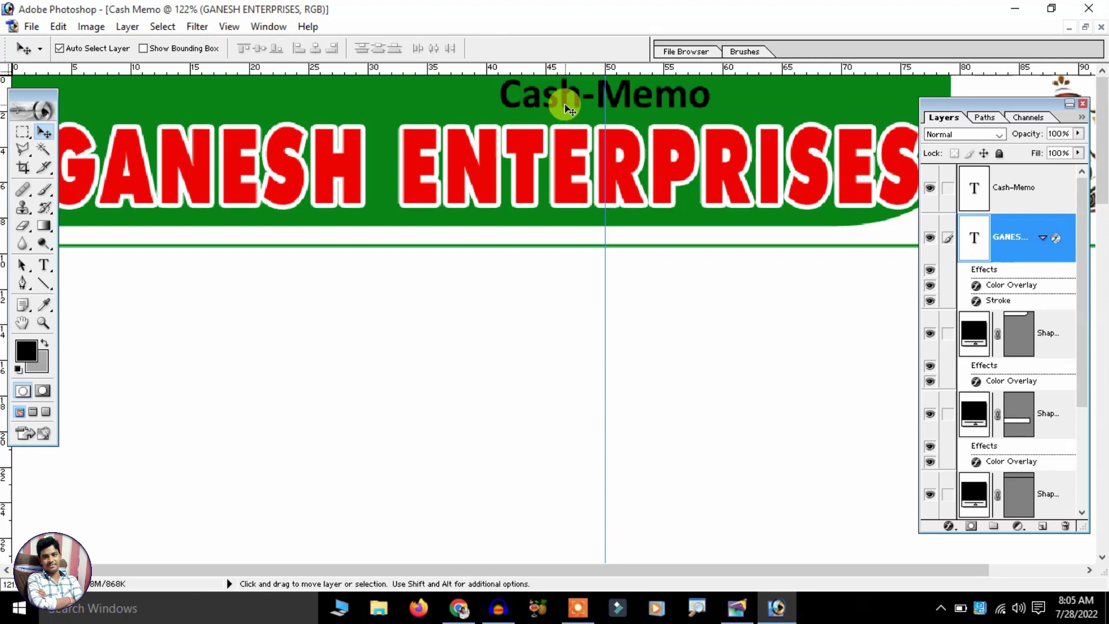
left_click(566, 105)
Give Cash-Memo a white Stroke layer style.
key("alt+l")
key("Escape")
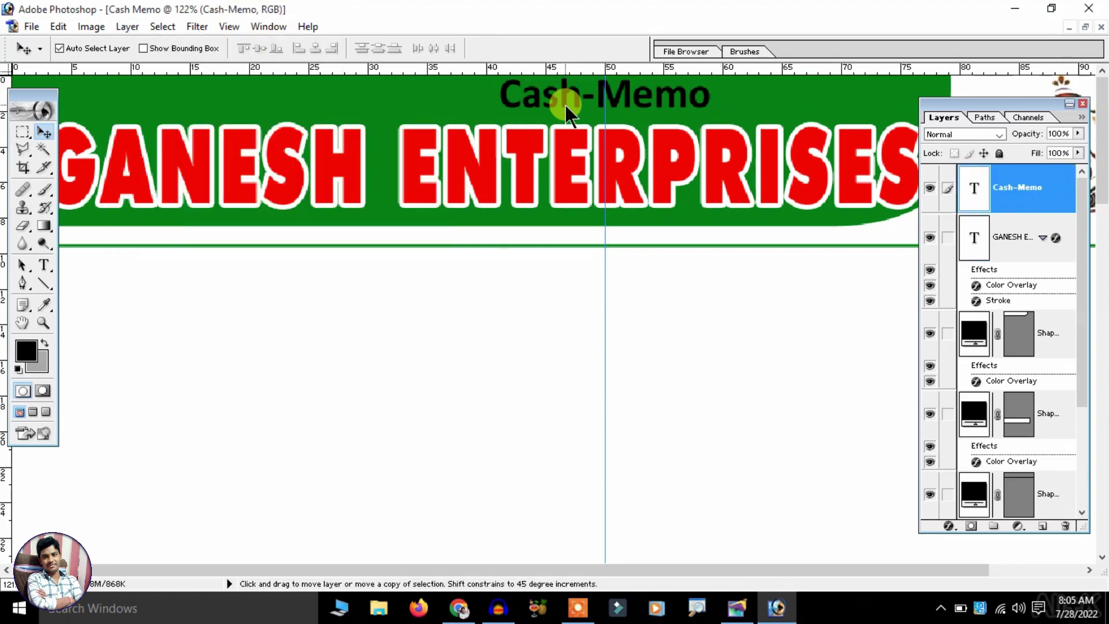
key("alt+l")
key("y")
key("k")
left_click(581, 297)
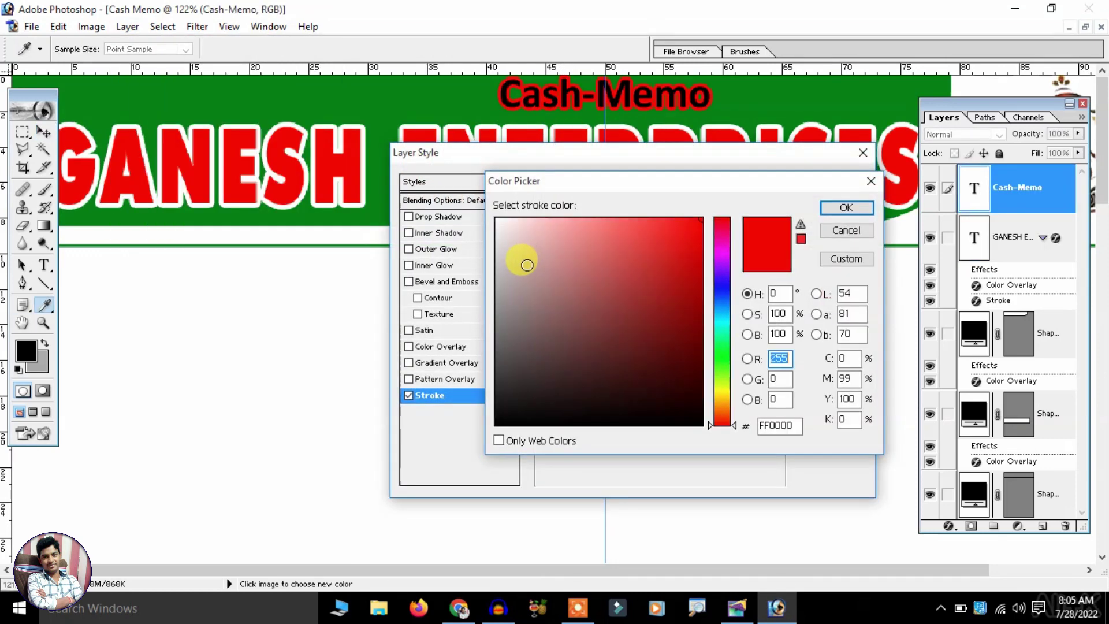
left_click(341, 119)
key("Return")
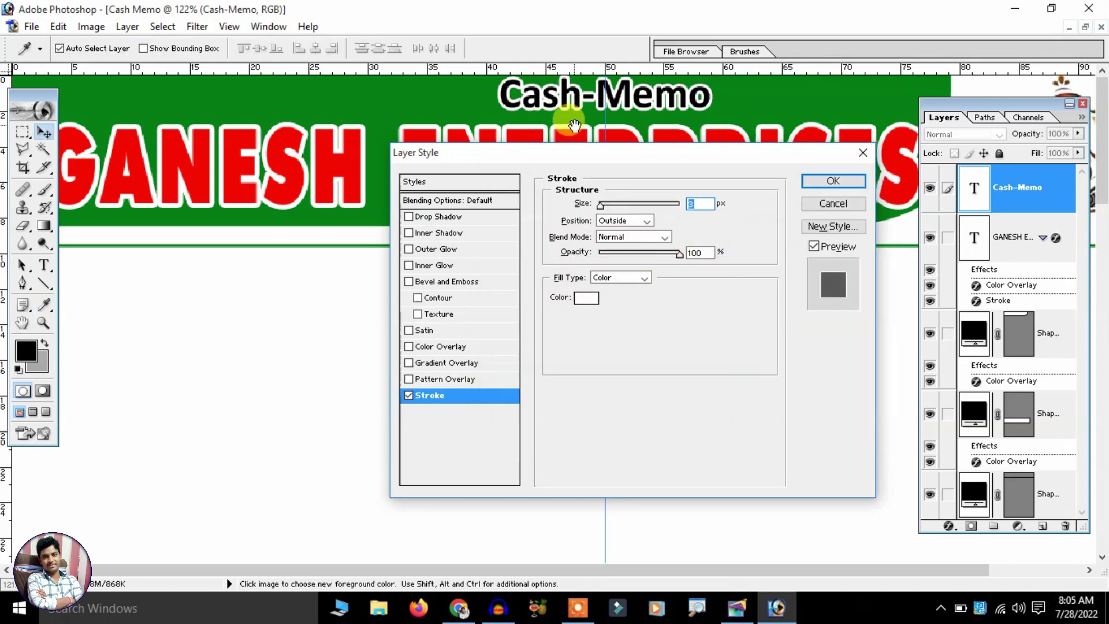
key("Return")
key("ctrl+0")
key("ctrl+plus")
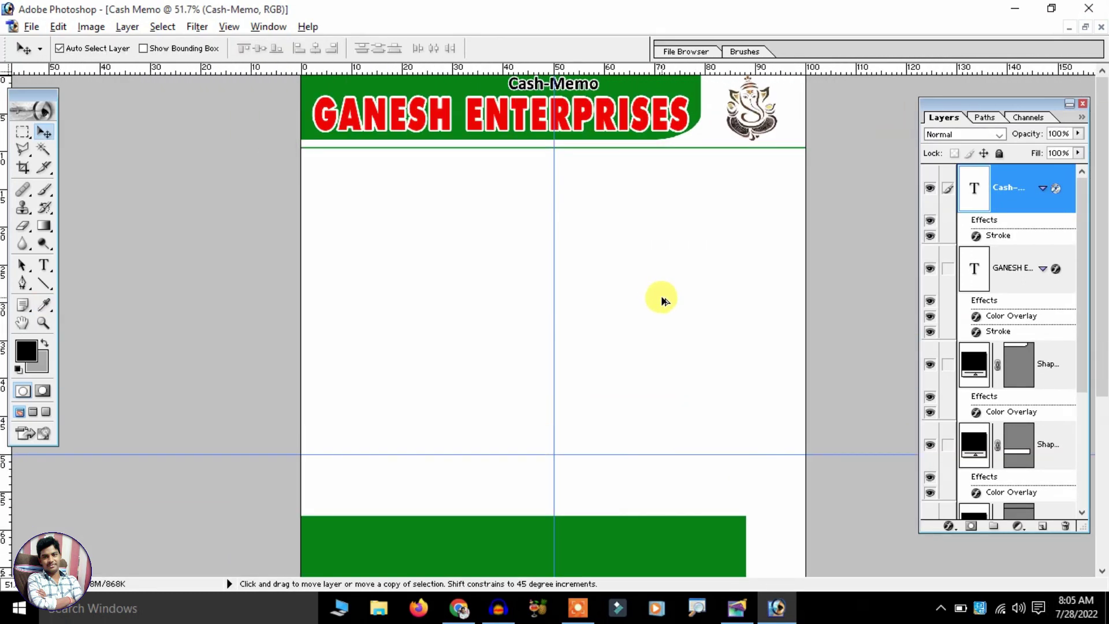
key("ctrl+plus")
key("ctrl+plus")
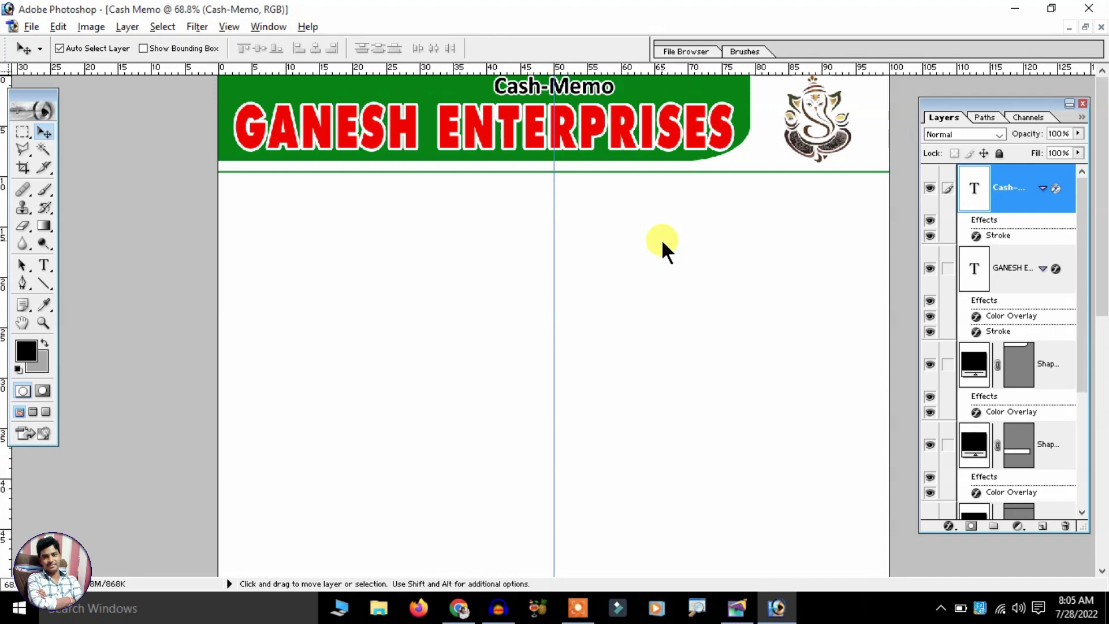
key("ctrl+minus")
key("ctrl+plus")
key("ctrl+plus")
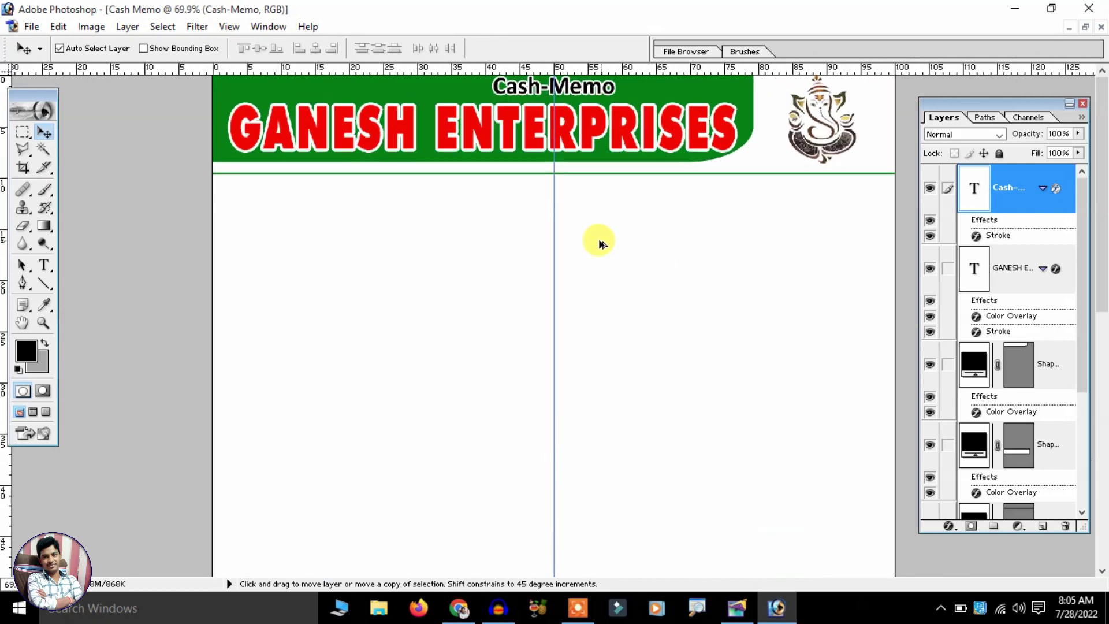
Duplicate the Cash-Memo text layer into the page body.
left_click_drag(537, 93, 530, 110)
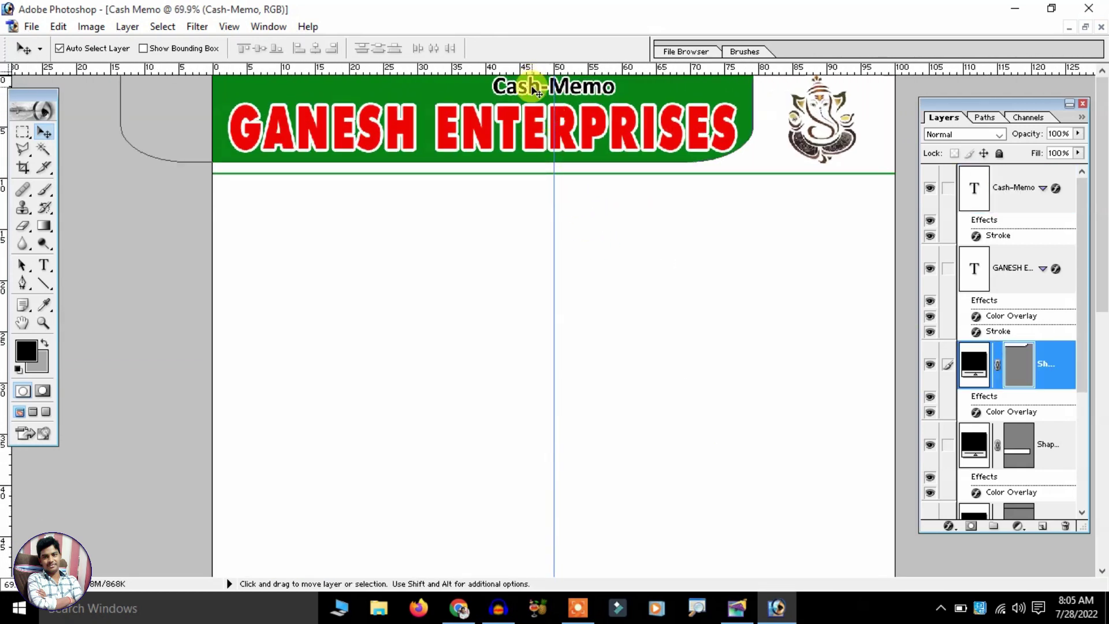
key("ctrl+z")
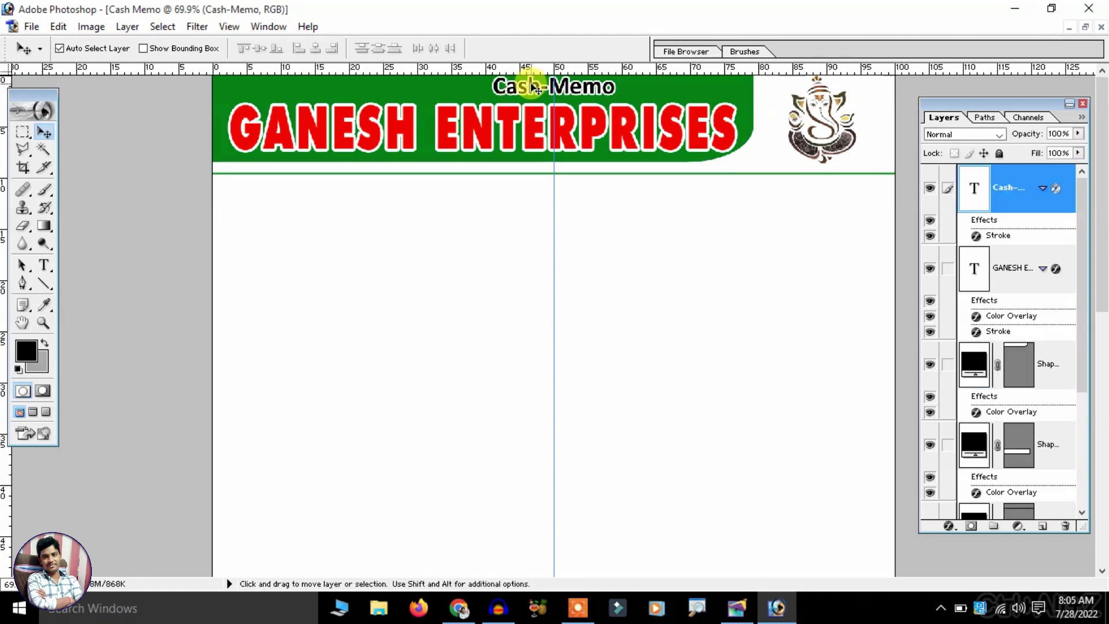
left_click_drag(535, 88, 291, 236)
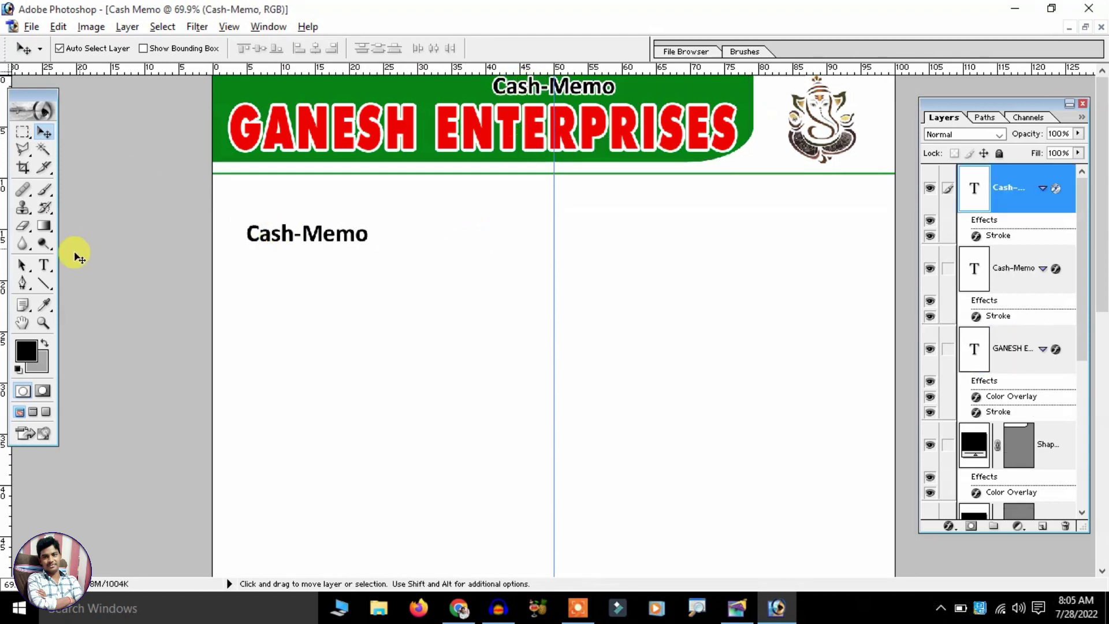
left_click(44, 265)
left_click(48, 132)
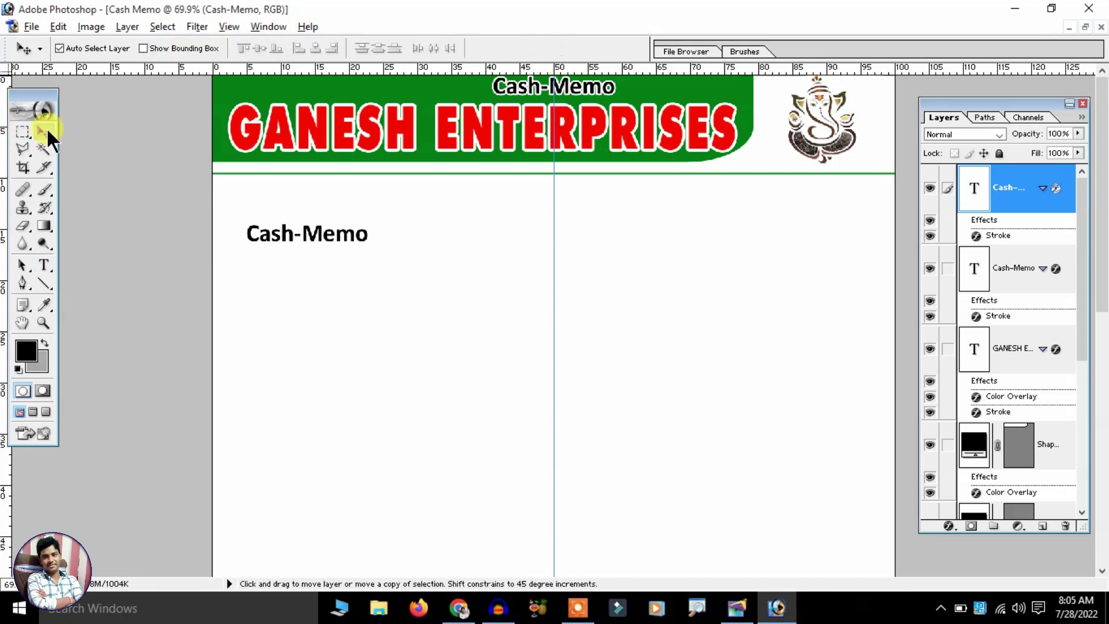
key("alt+l")
key("Escape")
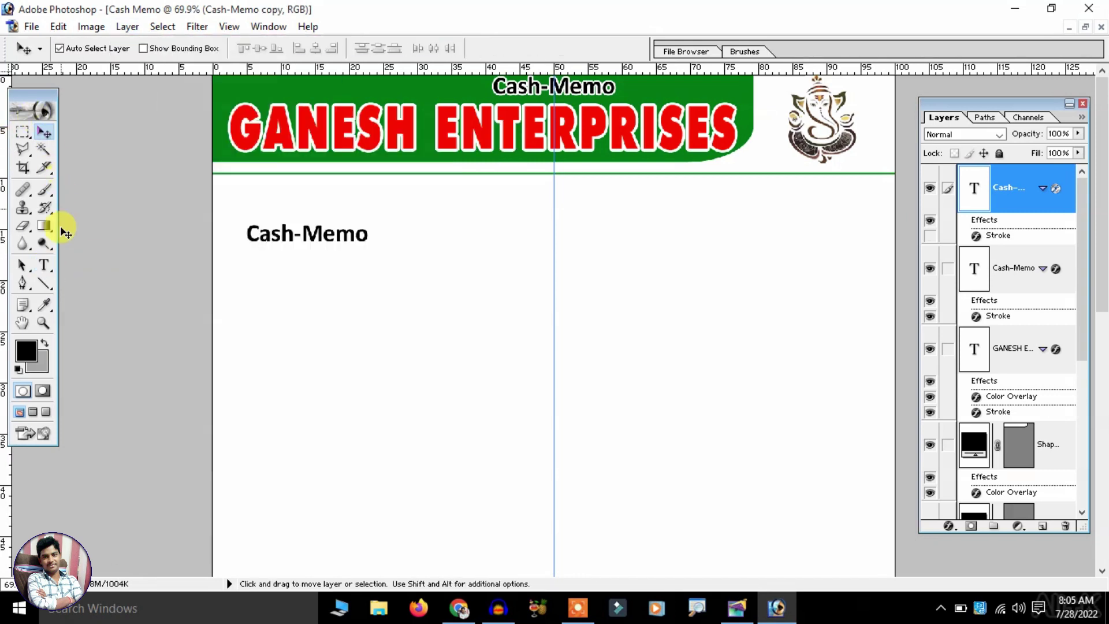
Retype the copy as the Bill No. and Date line in Regular weight.
left_click(44, 265)
triple_click(287, 233)
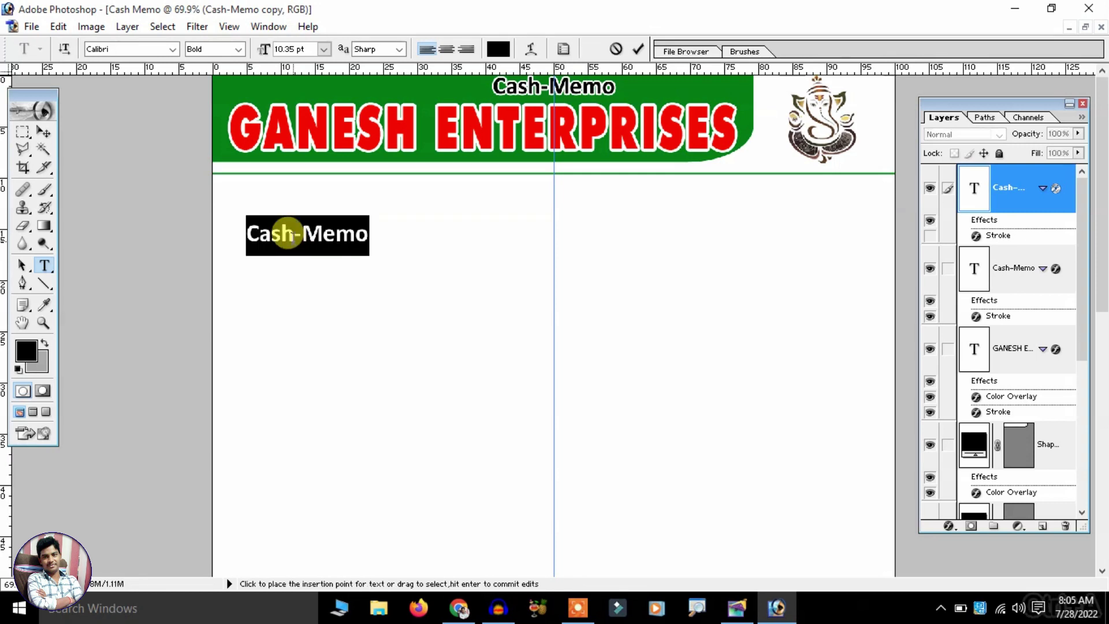
type("b")
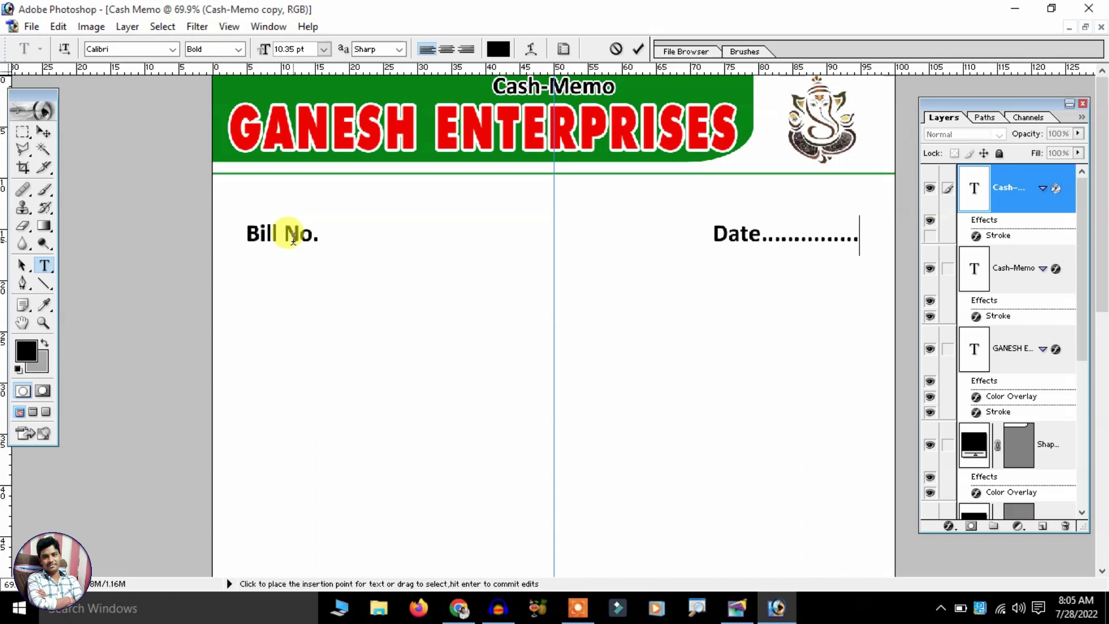
key("ctrl+a")
left_click(152, 45)
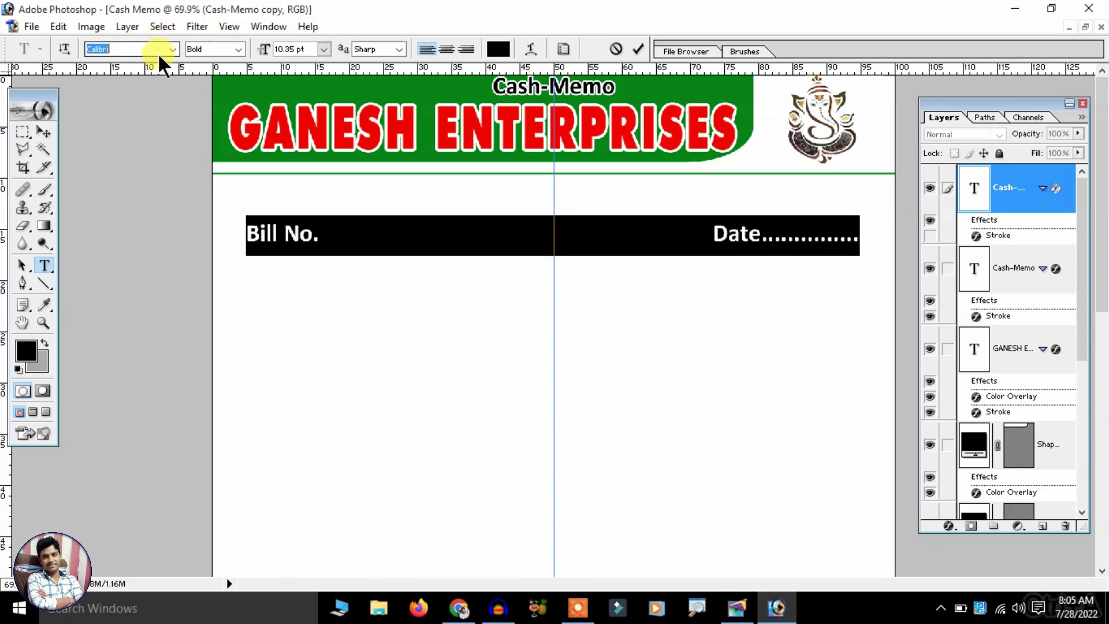
left_click(238, 49)
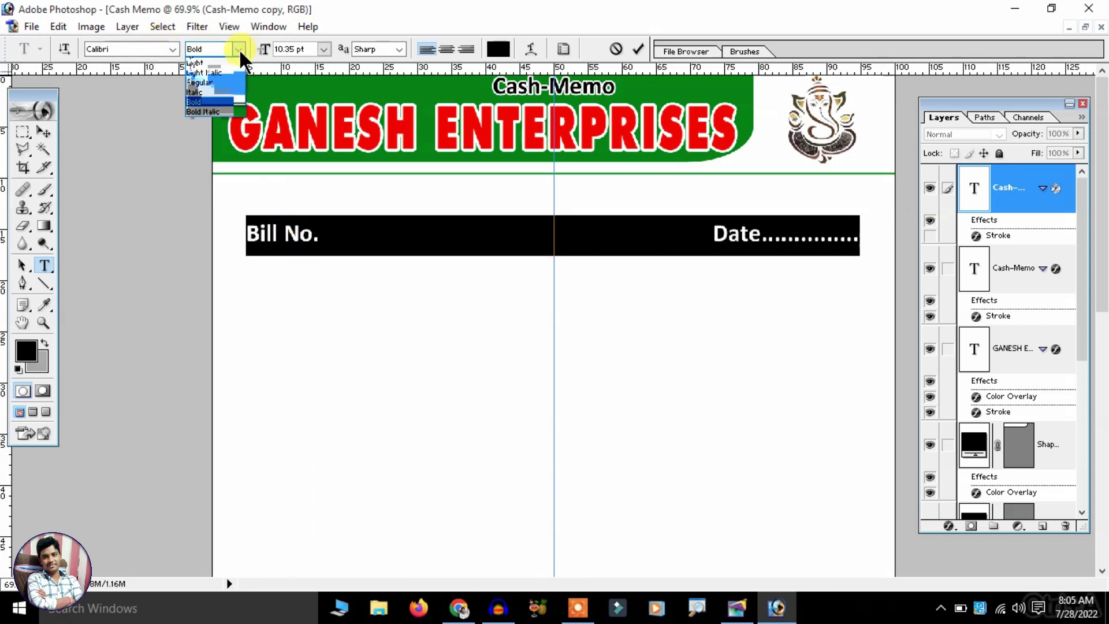
left_click(214, 82)
left_click(283, 245)
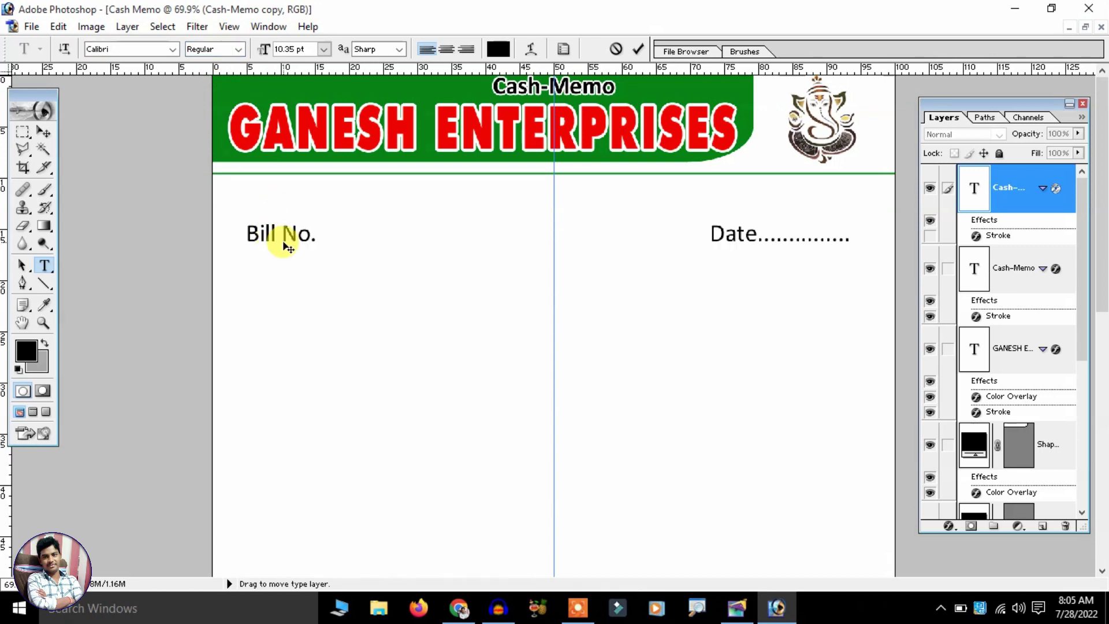
key("ctrl+a")
left_click(51, 128)
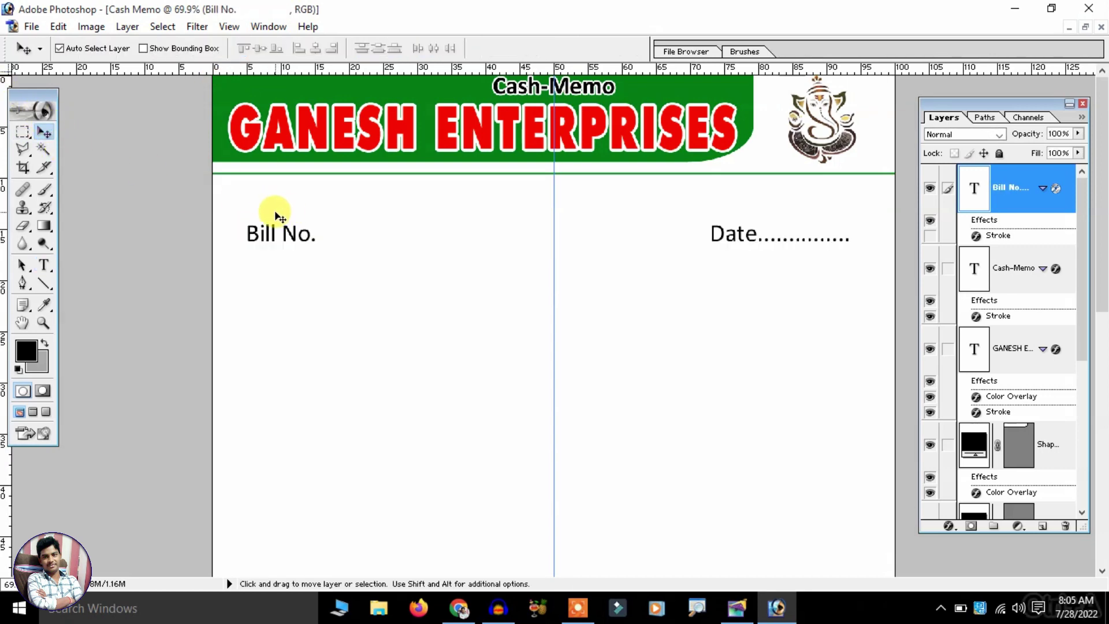
Move the Bill No. line up and left, and push Date further right.
key("ctrl+t")
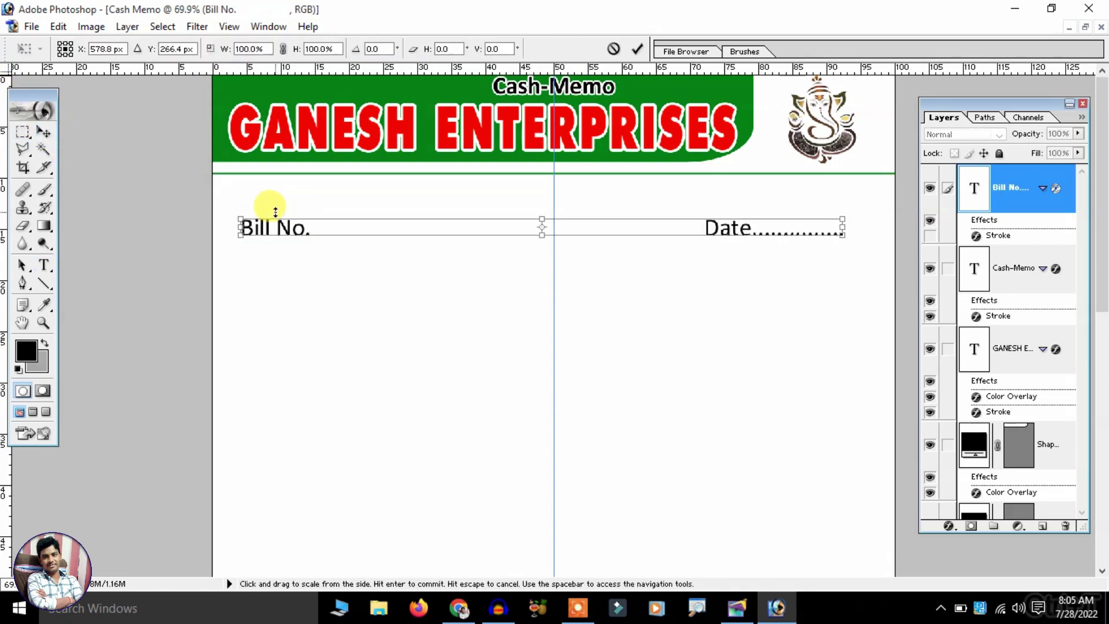
key("shift+Up")
key("shift+Up")
key("shift+Up")
key("shift+Left")
key("shift+Left")
key("shift+Left")
key("shift+Left")
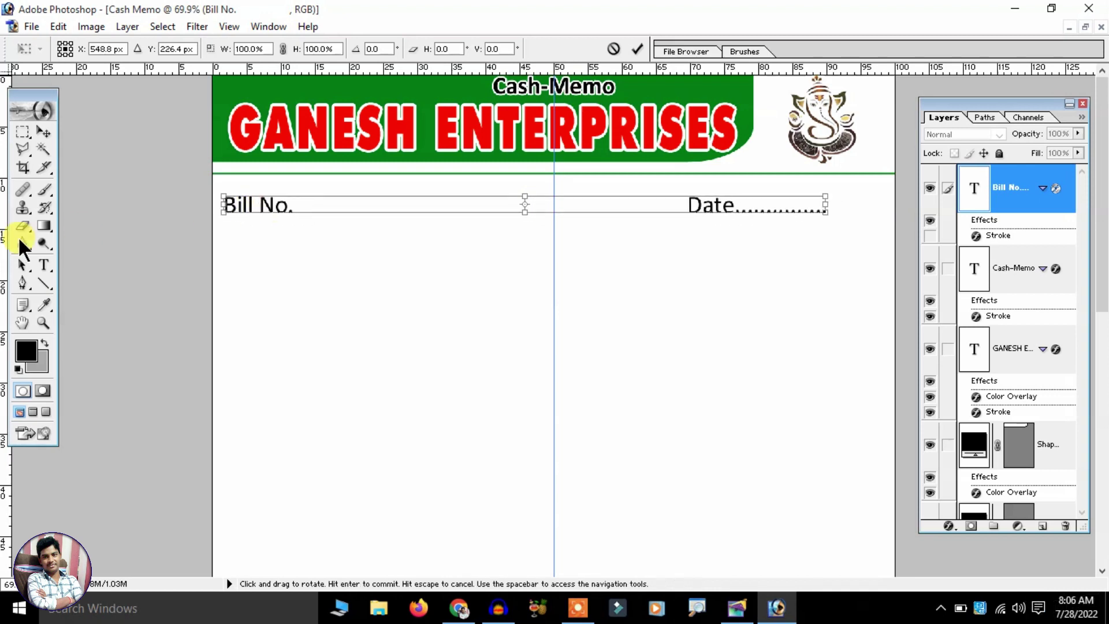
left_click(43, 265)
left_click(517, 239)
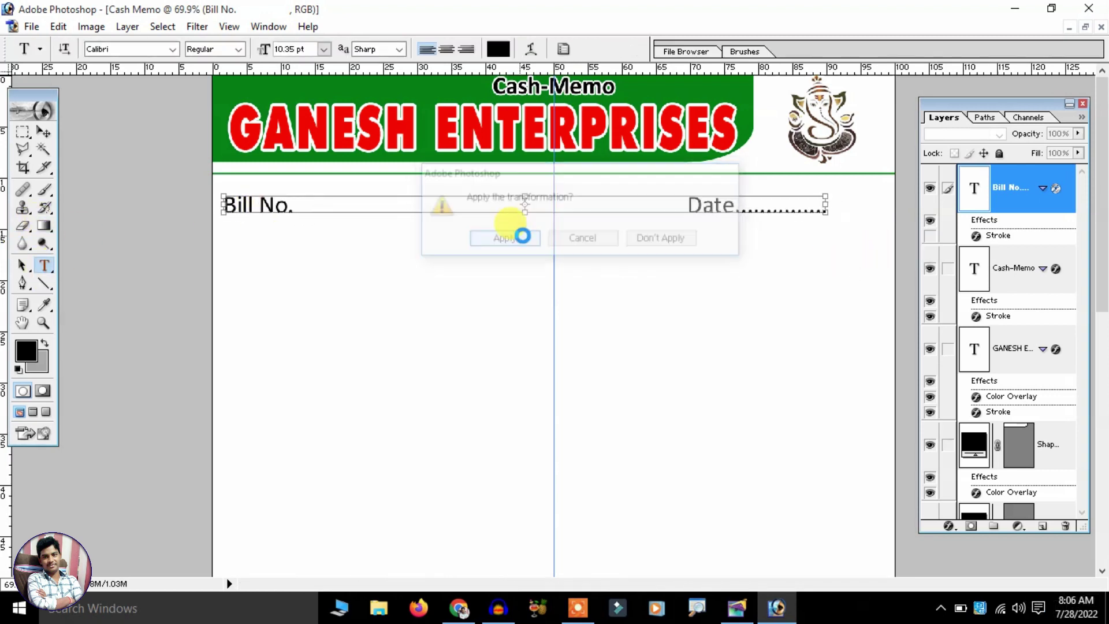
left_click(692, 206)
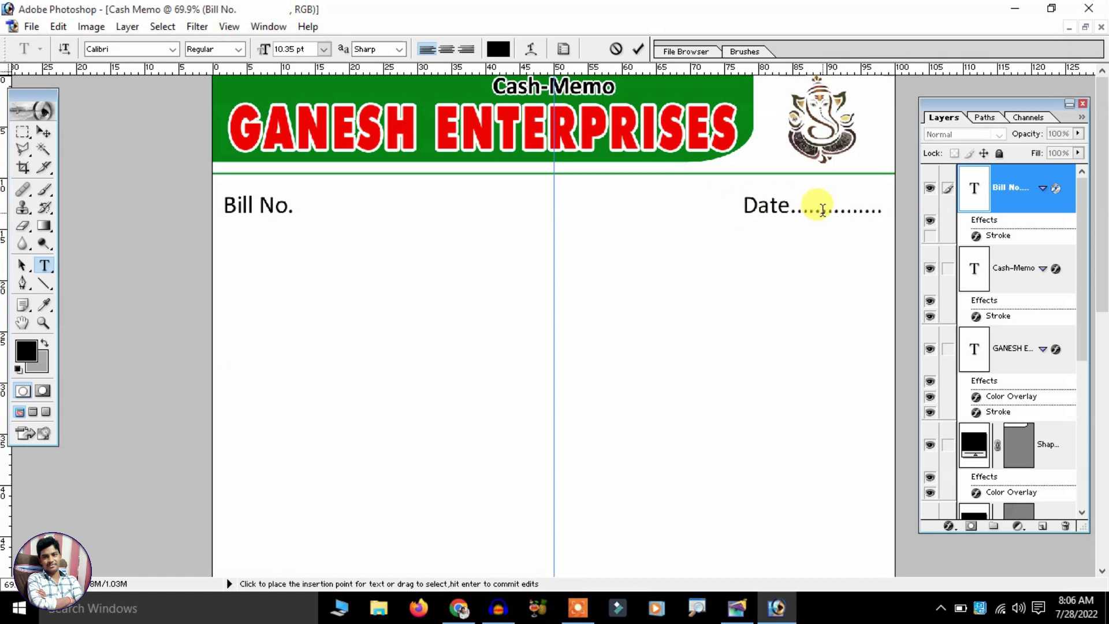
type("Name")
Reduce the line spacing to pull the Name line up under Bill No.
key("ctrl+a")
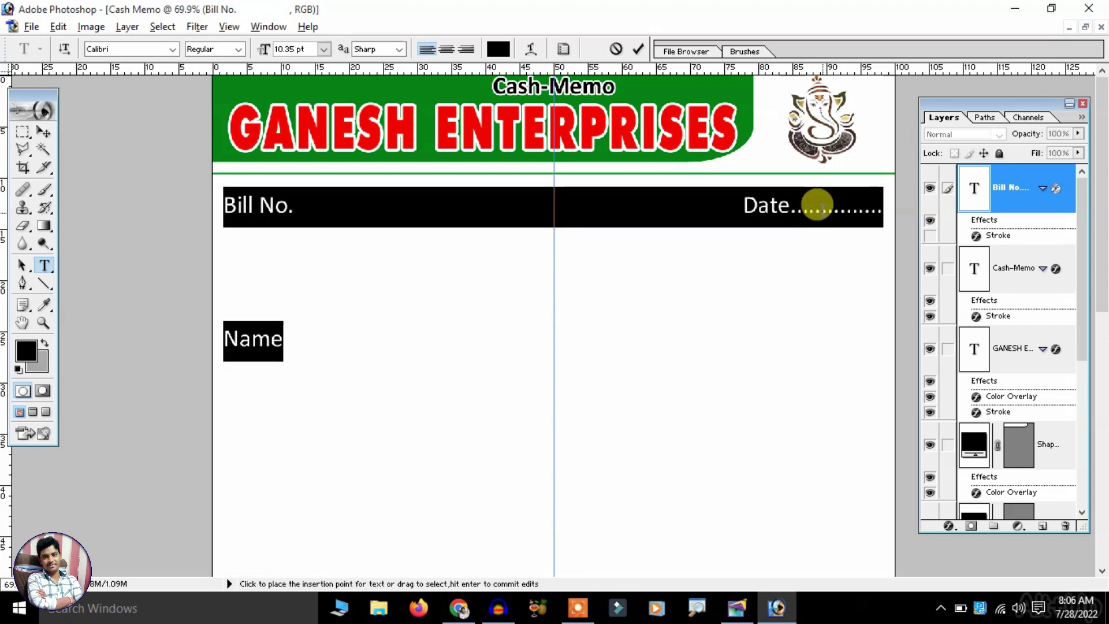
key("alt+Up")
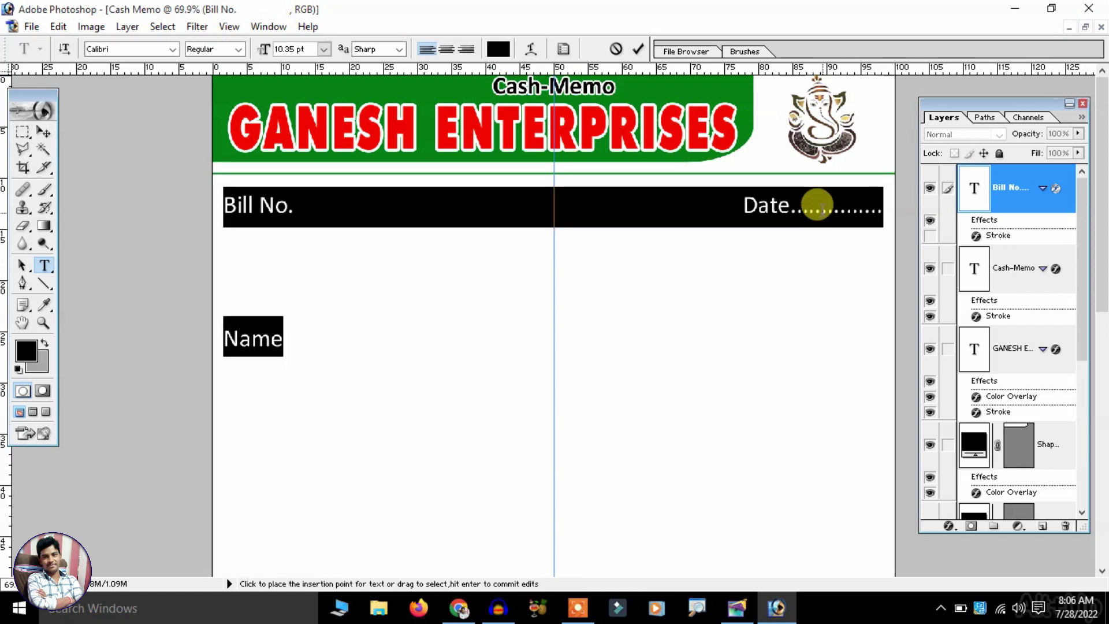
key("alt+Up")
key("alt+Up")
key("alt+Up")
key("alt+Up")
key("alt+Up")
key("alt+Up")
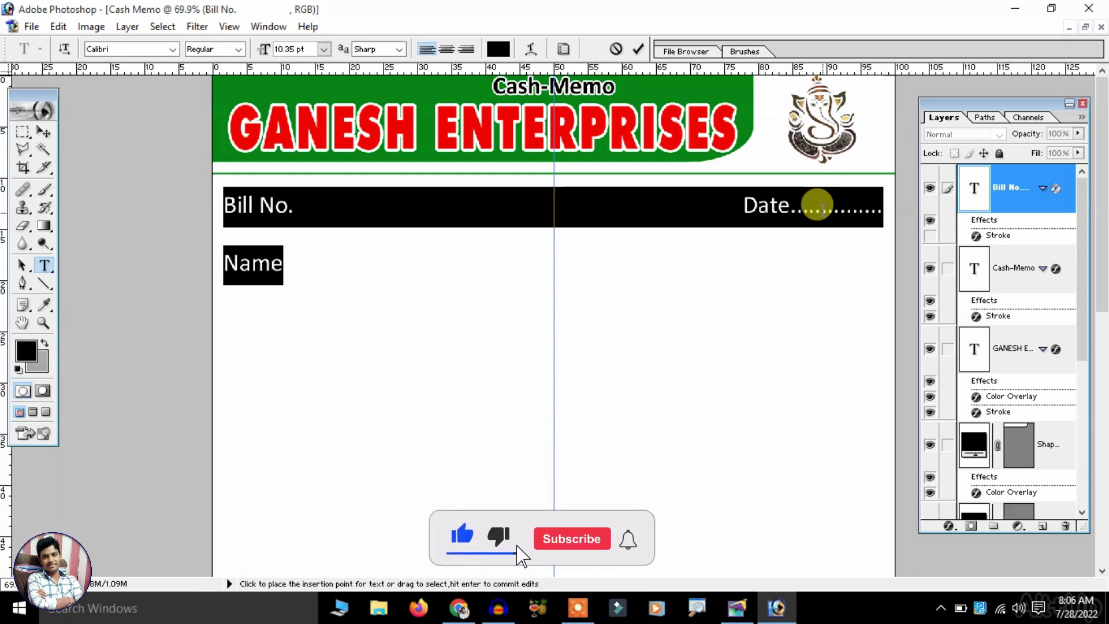
key("alt+Up")
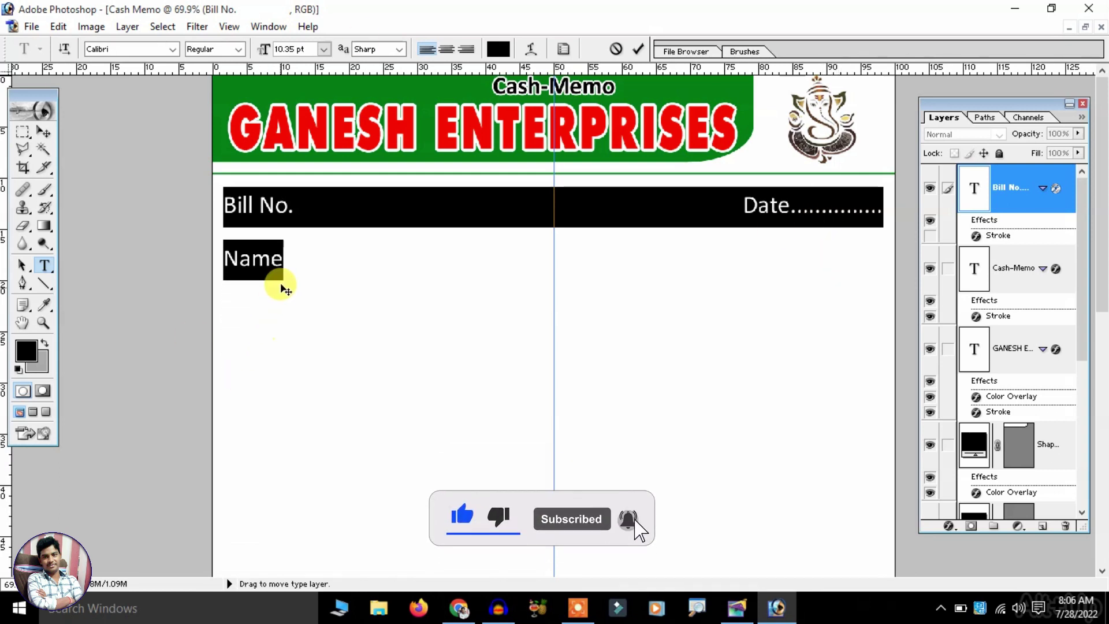
left_click(281, 262)
type("Address.........................................................................................")
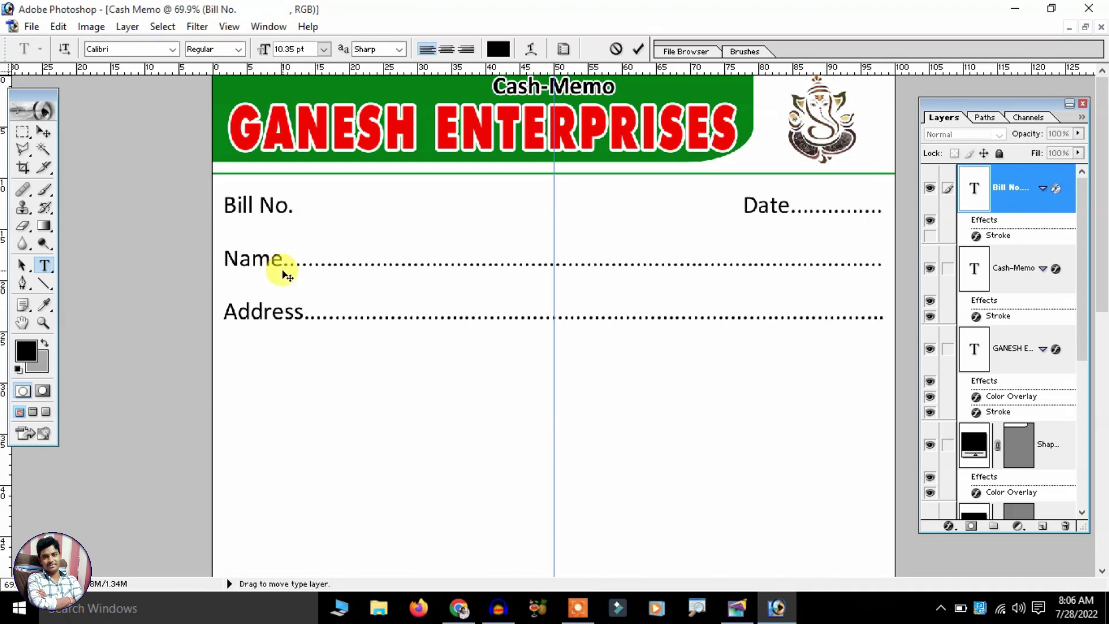
Tighten the field lines further and add 'Mob No.' within the Address dots.
key("ctrl+a")
key("alt+Up")
key("alt+Up")
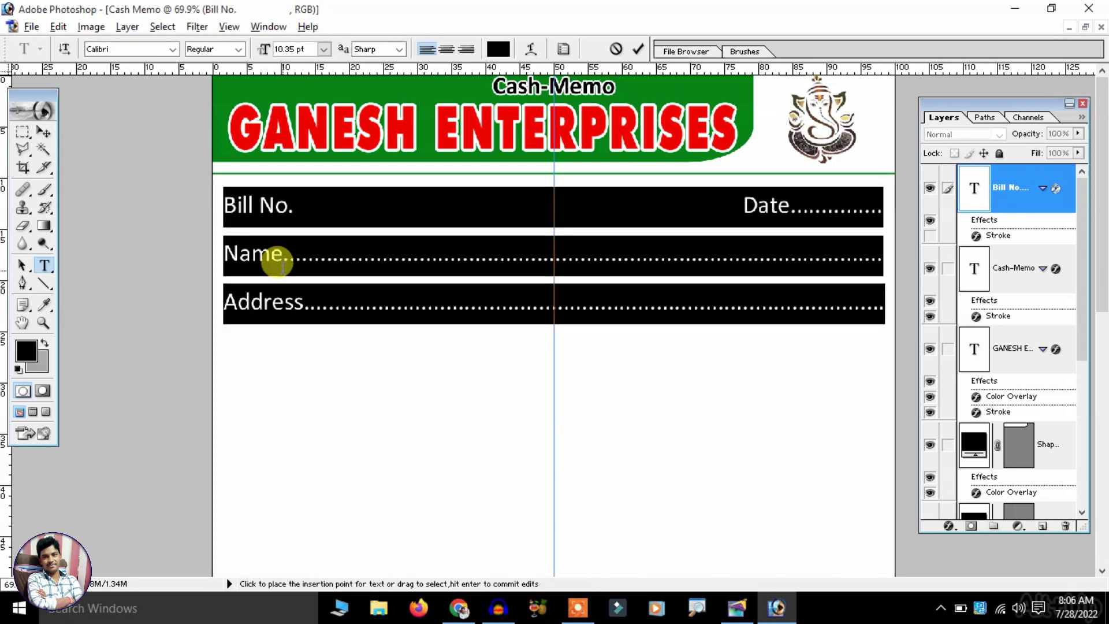
key("alt+Up")
key("alt+Up")
key("alt+Up")
key("alt+Up")
key("alt+Up")
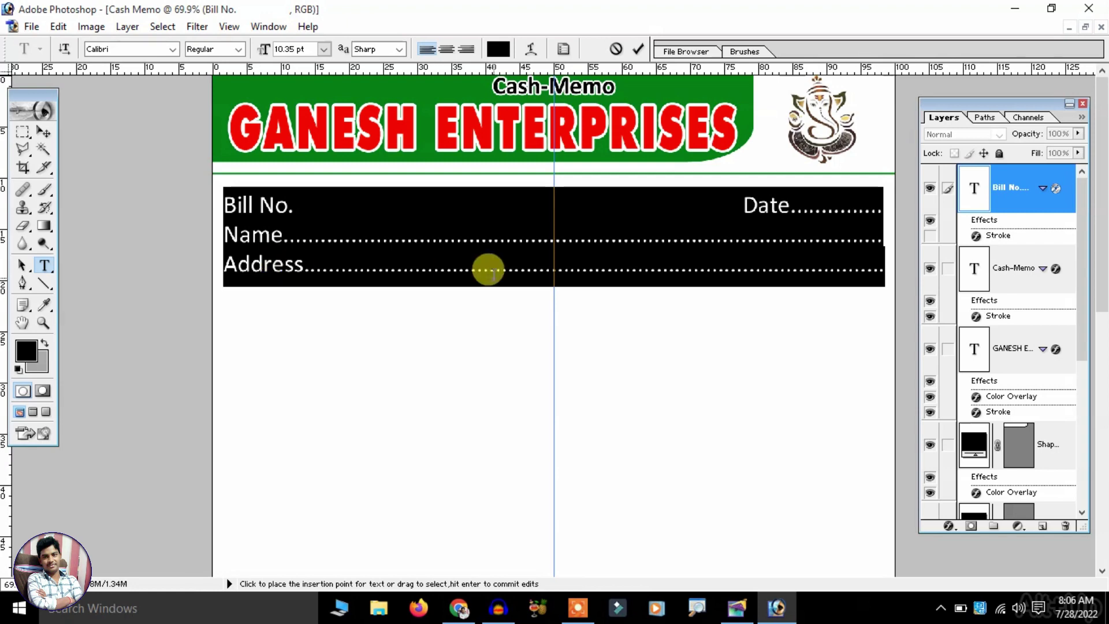
left_click(661, 271)
type("Mo")
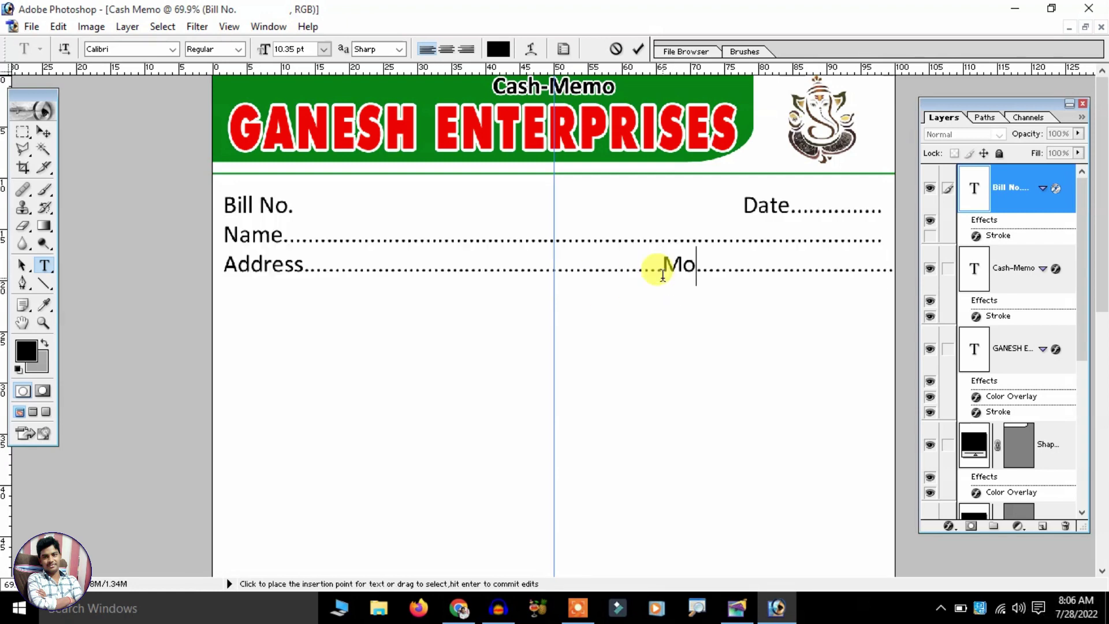
type("b ")
type("No")
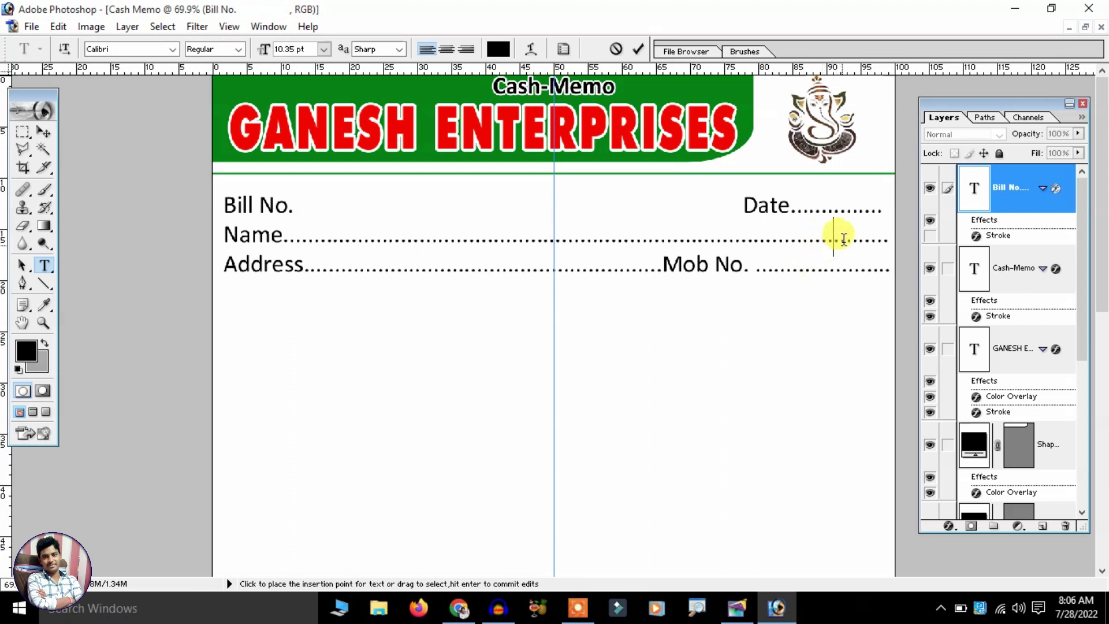
type(".")
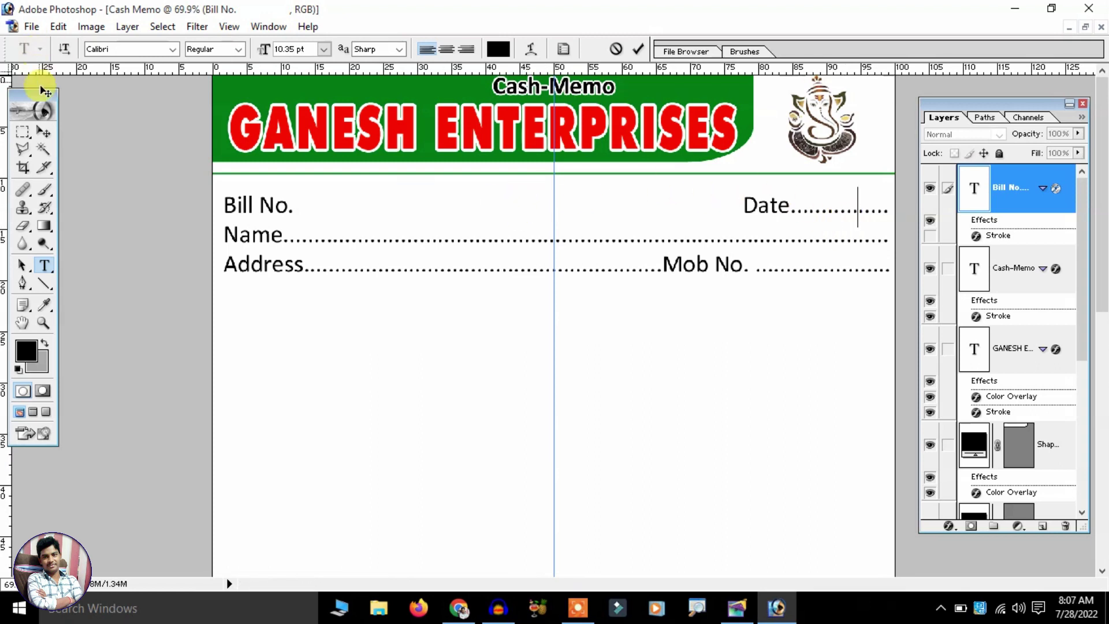
Commit the customer field text and nudge the field lines up slightly.
left_click(44, 130)
key("ctrl+0")
key("ctrl+0")
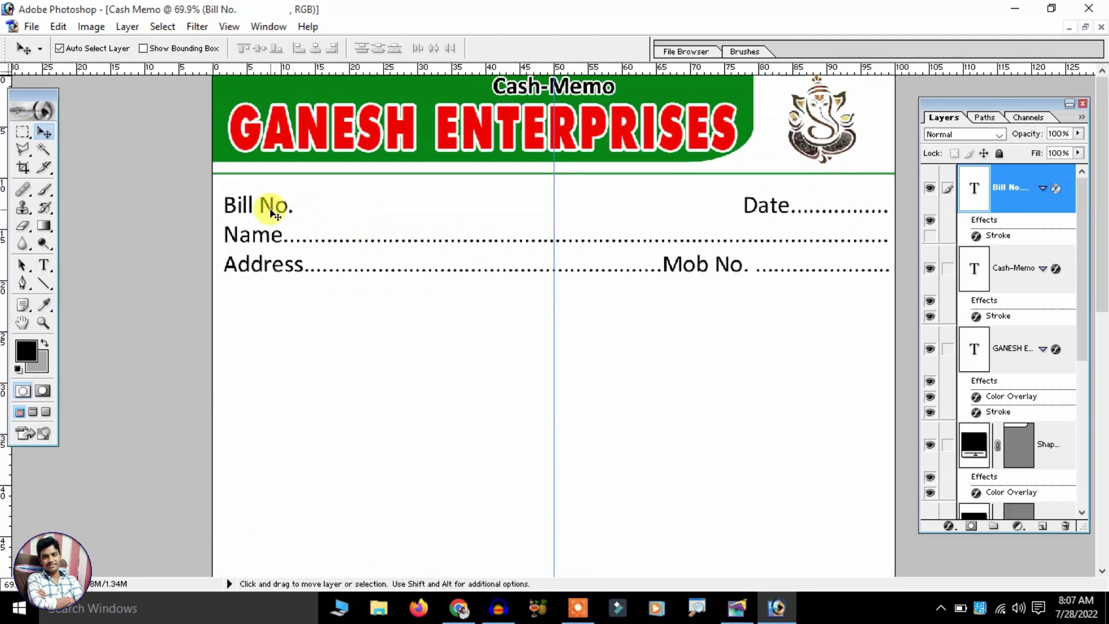
key("Up")
key("Up")
key("Up")
key("Up")
key("Up")
key("Up")
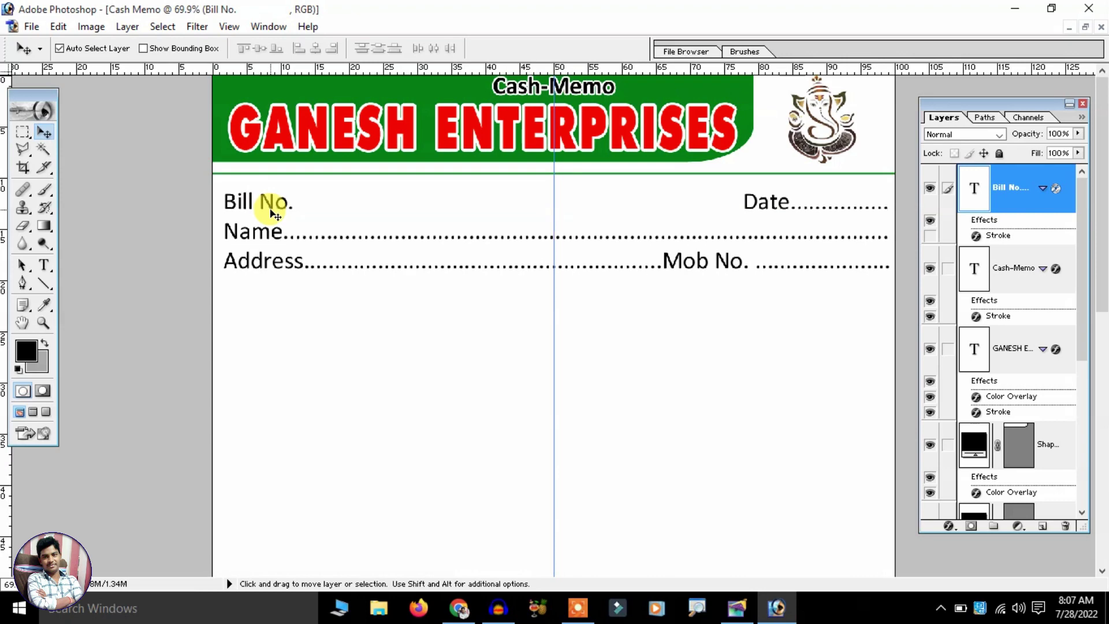
key("Up")
key("Up")
key("ctrl+minus")
key("ctrl+minus")
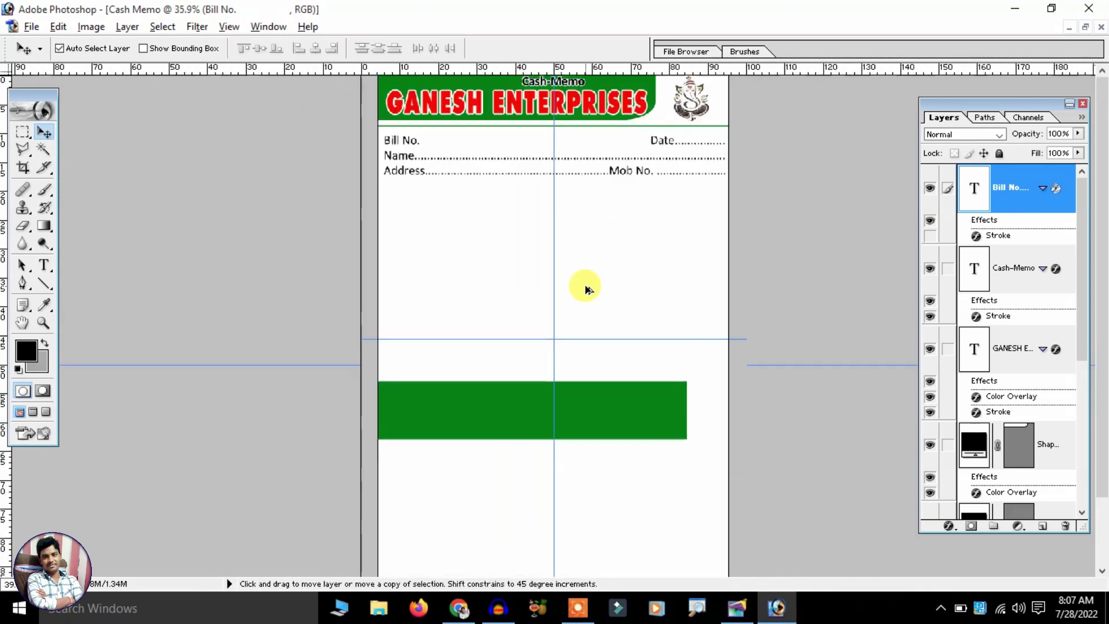
key("ctrl+plus")
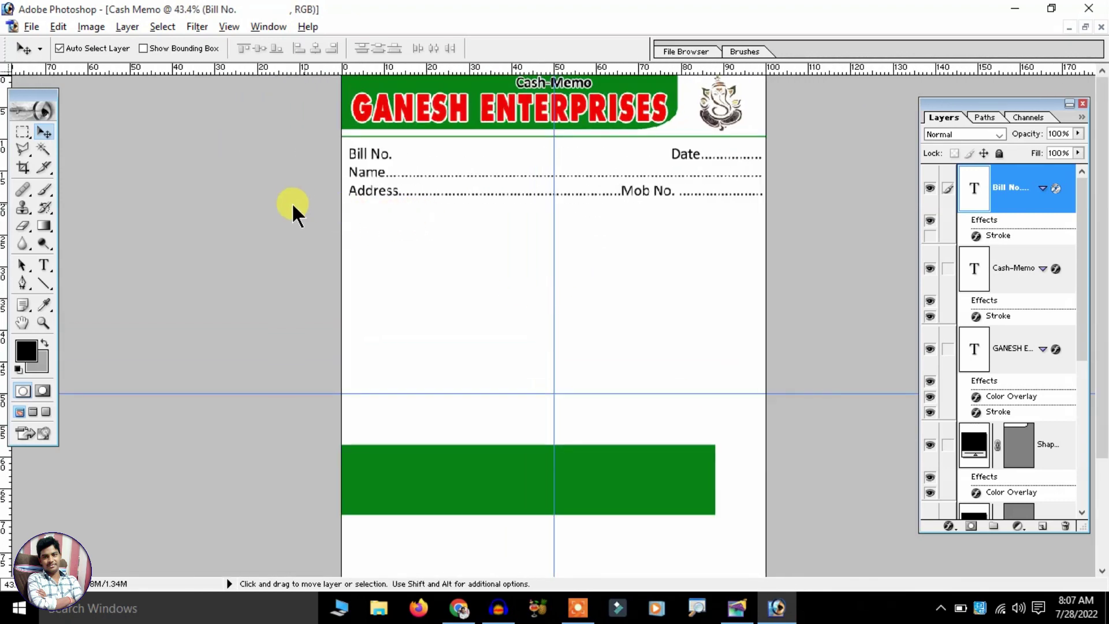
key("ctrl+plus")
Move the green bar up below the fields and shrink it to a thin strip.
left_click_drag(397, 546, 462, 293)
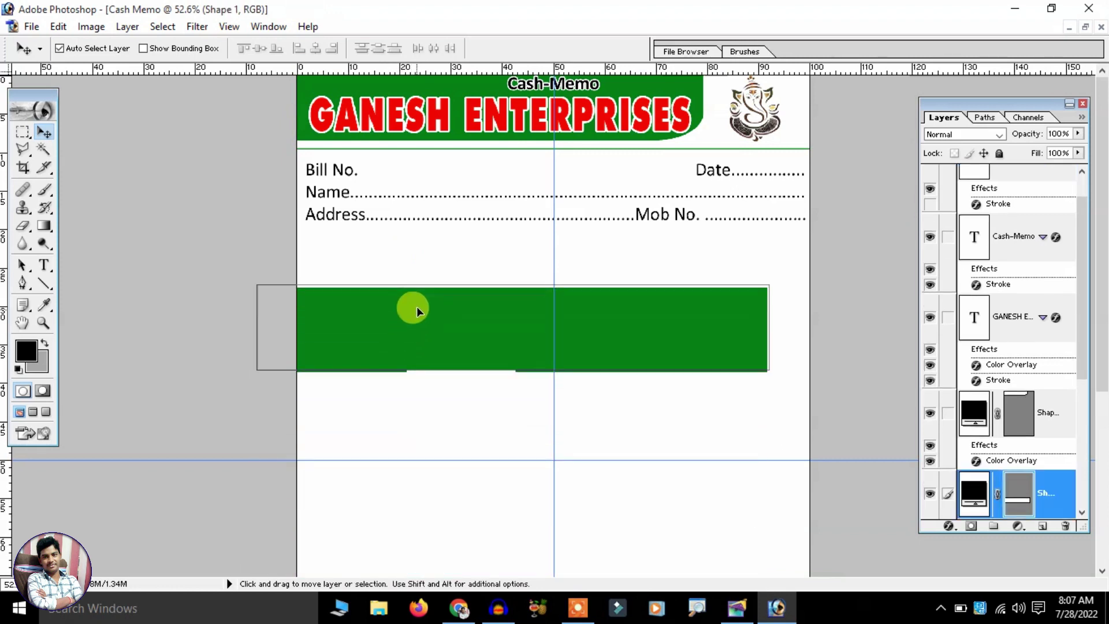
key("ctrl+t")
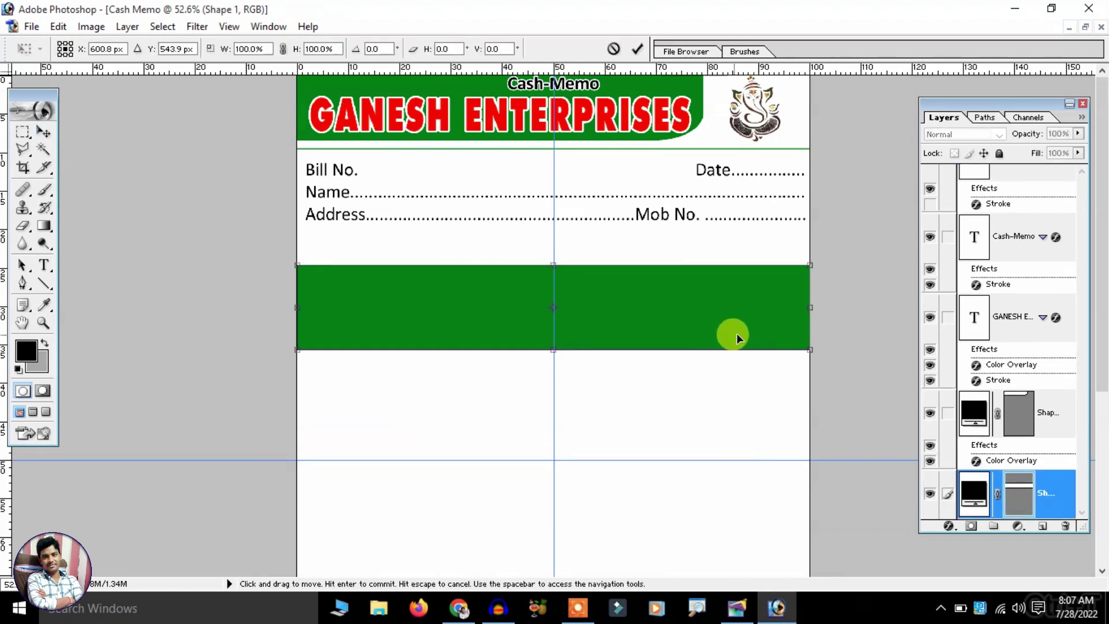
left_click_drag(716, 349, 728, 292)
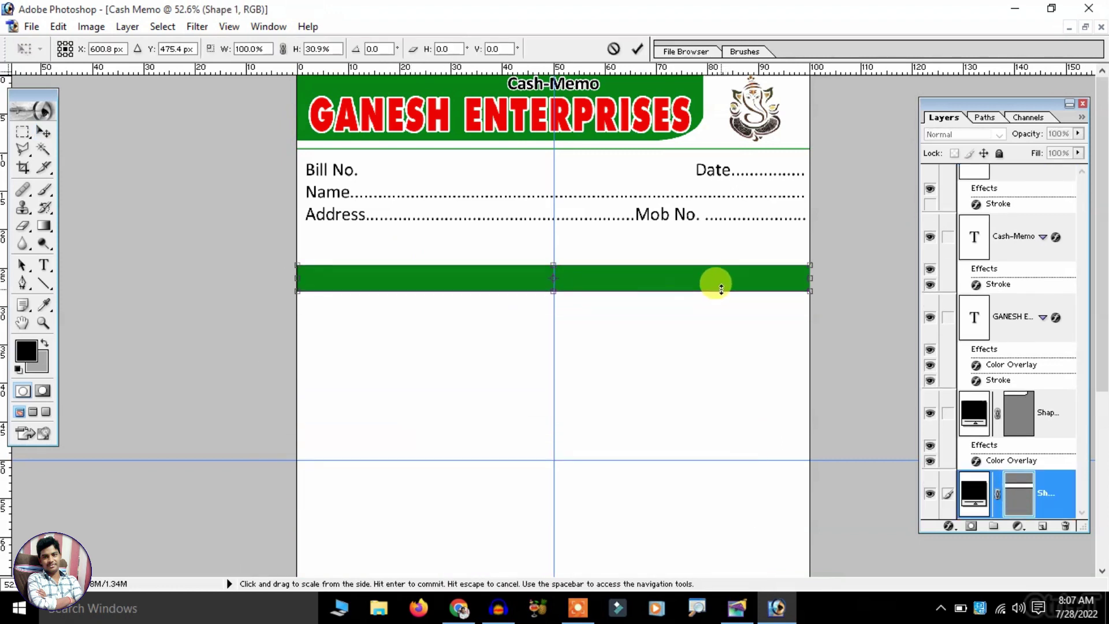
key("Return")
key("shift+Up")
key("shift+Up")
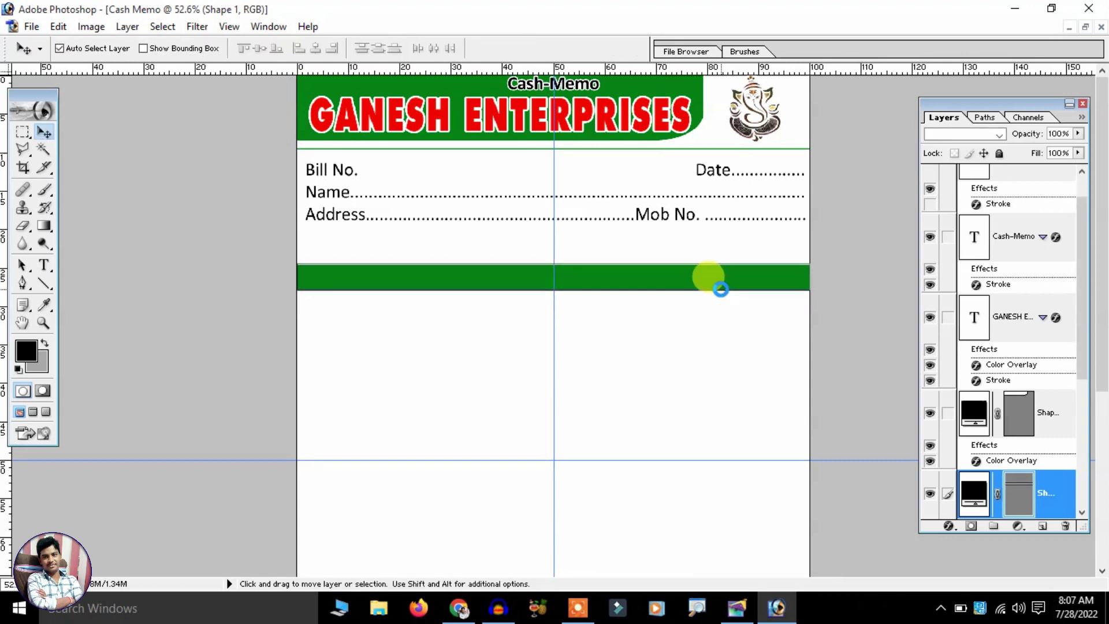
key("shift+Up")
key("shift+Up")
key("shift+Up")
key("shift+Up")
key("Up")
key("Up")
key("Up")
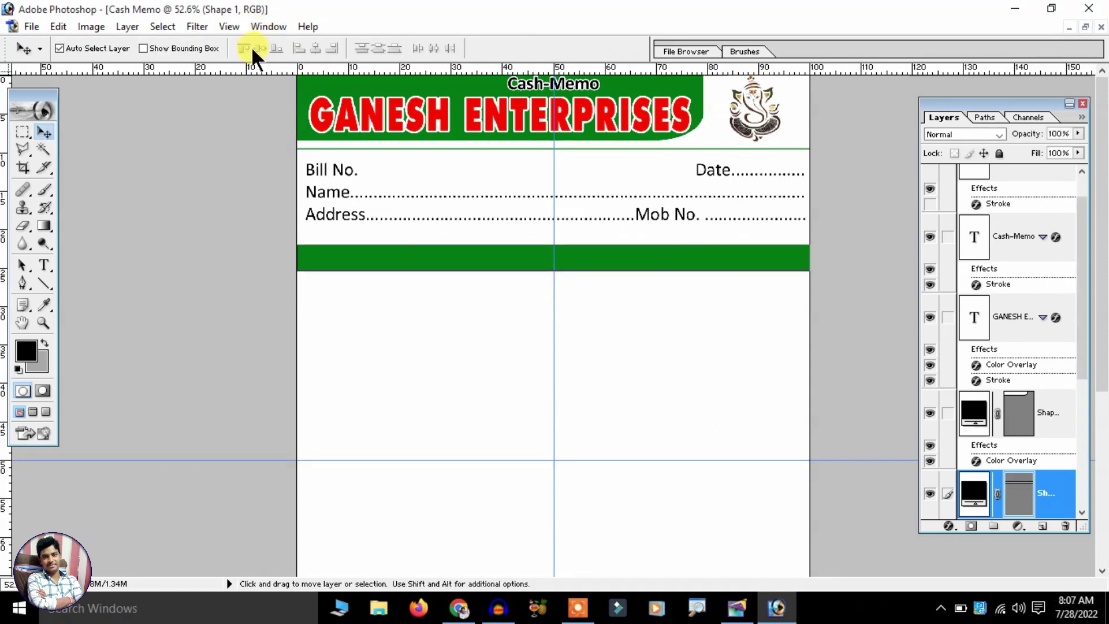
Clear the bar's Color Overlay so it turns black, and nudge it just under Address.
key("alt+l")
key("y")
key("a")
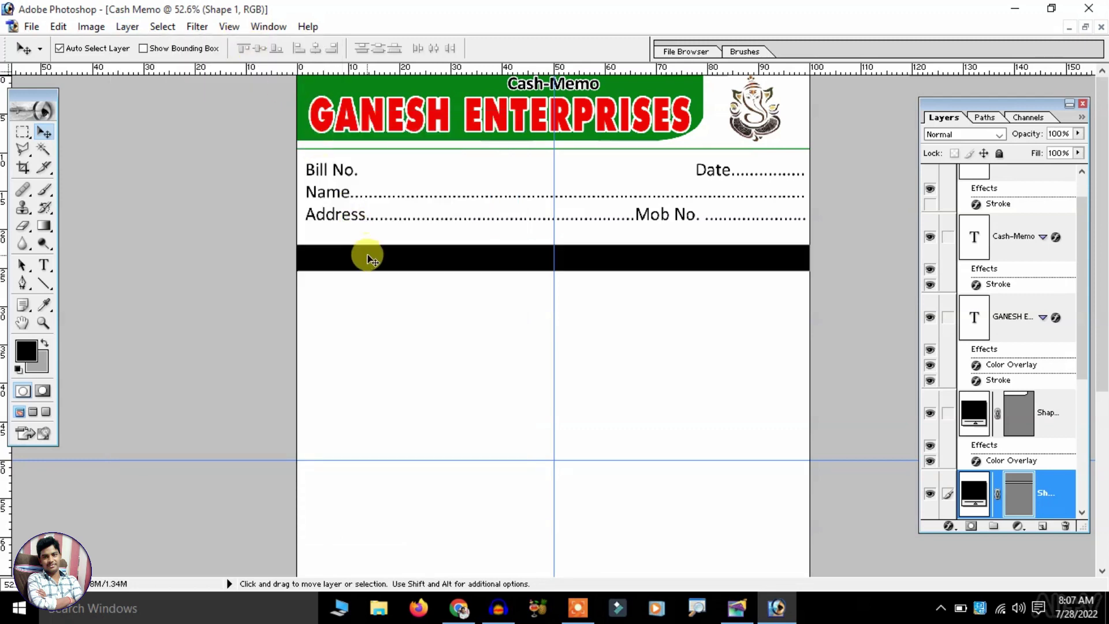
key("Up")
key("Up")
key("Up")
key("Up")
key("Up")
key("Up")
key("Up")
key("Up")
key("Up")
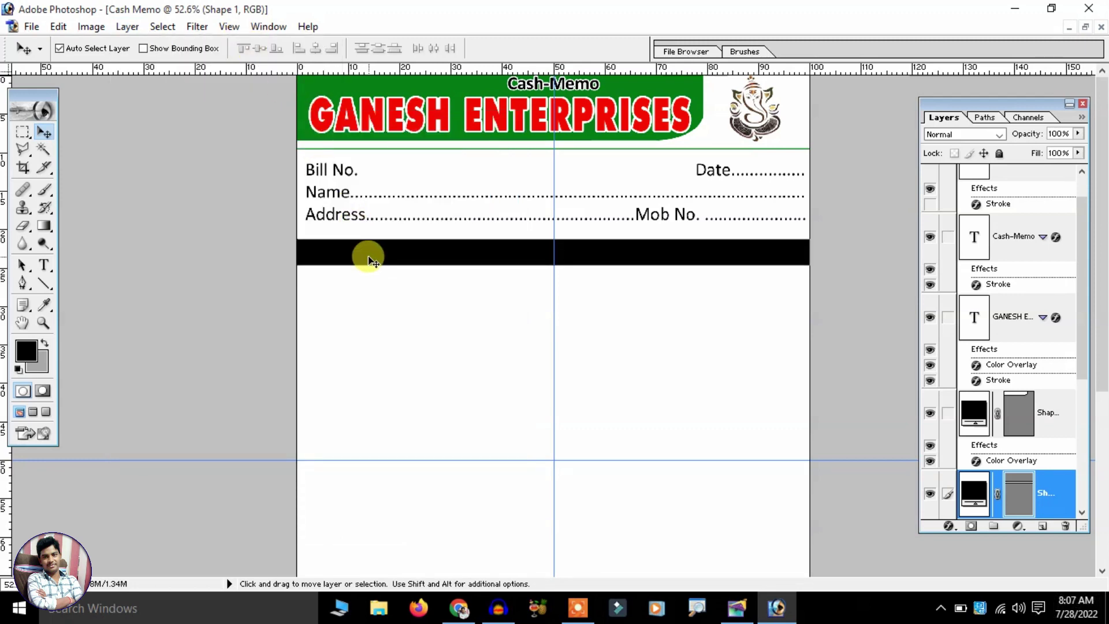
key("Up")
key("Up")
key("Up")
key("Up")
key("Up")
key("Up")
Select the black bar's shape layer and drag it slightly lower.
left_click(381, 283)
scroll(388, 284, "down", 2)
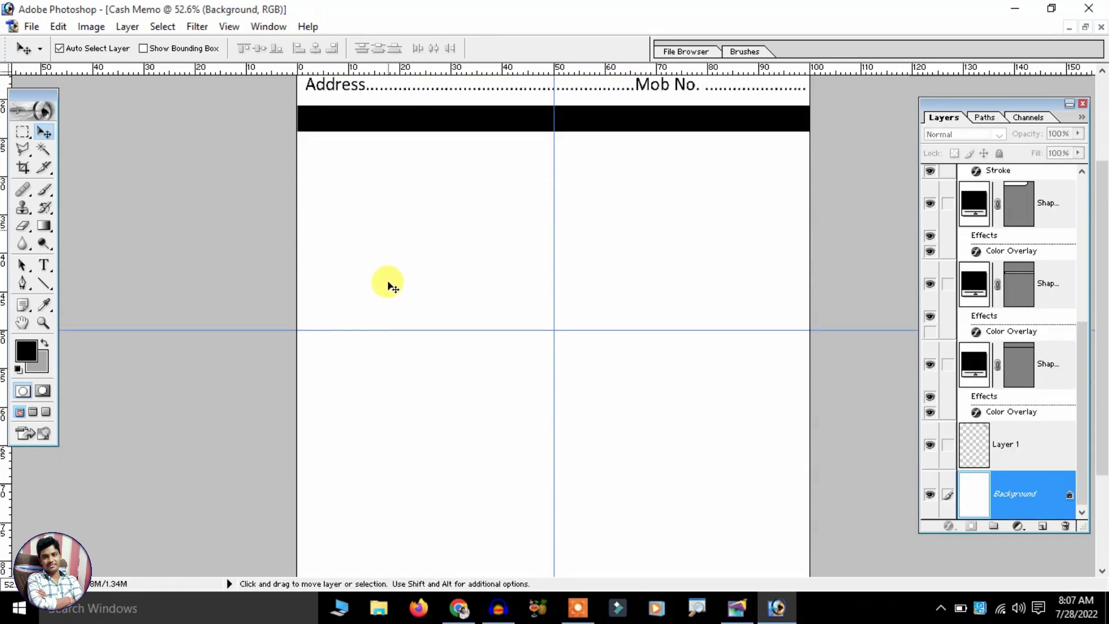
scroll(389, 284, "down", 1)
scroll(404, 312, "down", 1)
scroll(422, 324, "down", 1)
scroll(428, 317, "down", 1)
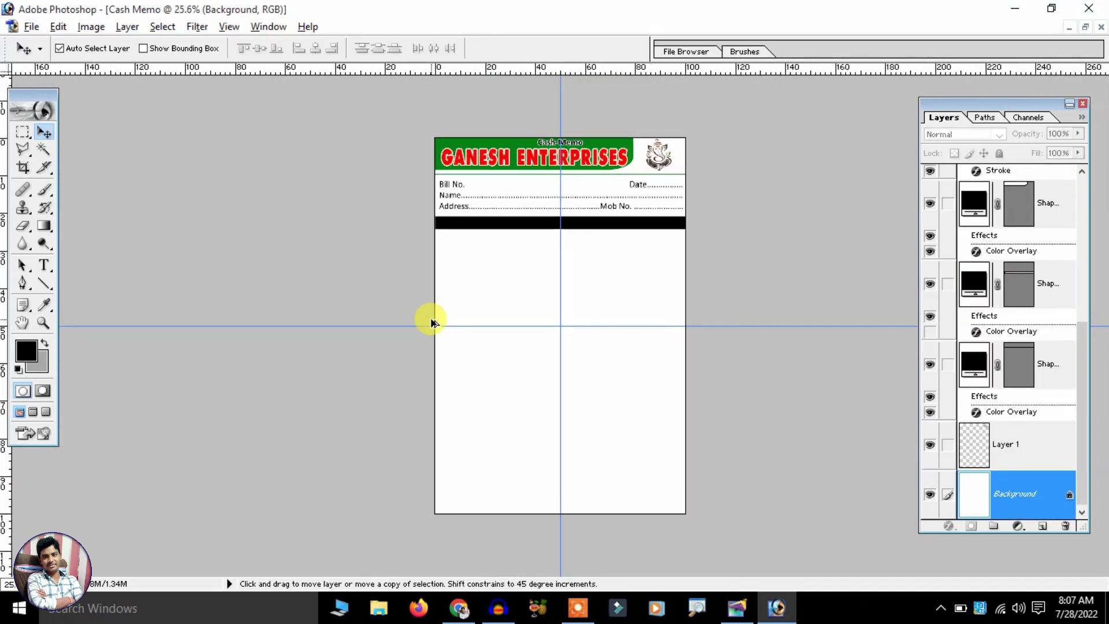
left_click(500, 228)
left_click_drag(500, 228, 502, 236)
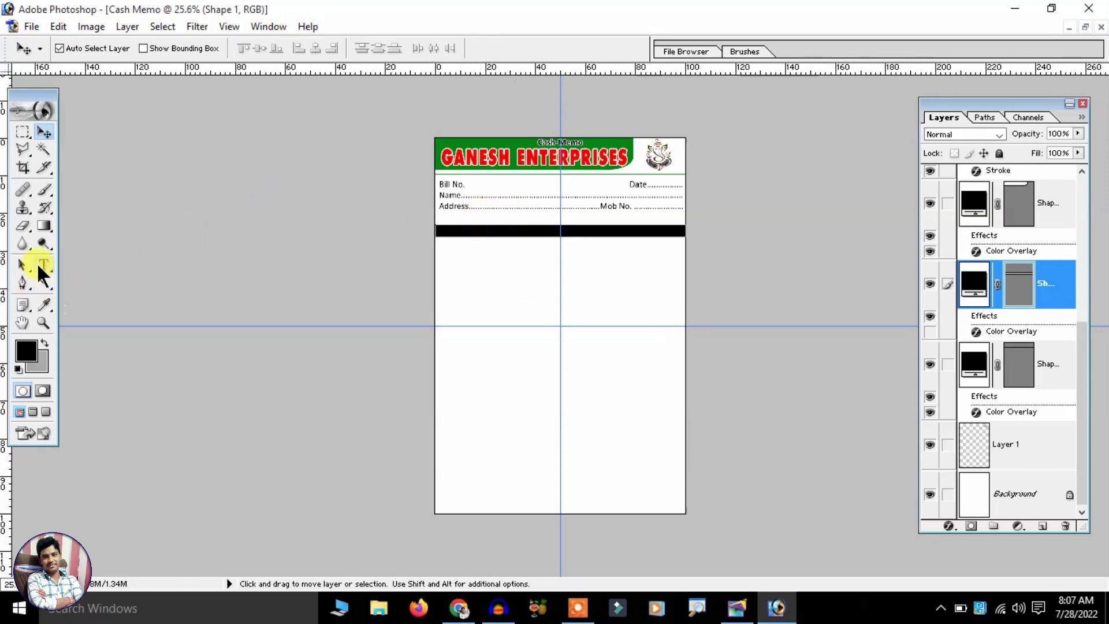
Spread out the line spacing of the Bill No., Name and Address text block.
left_click(44, 265)
left_click(448, 208)
key("ctrl+a")
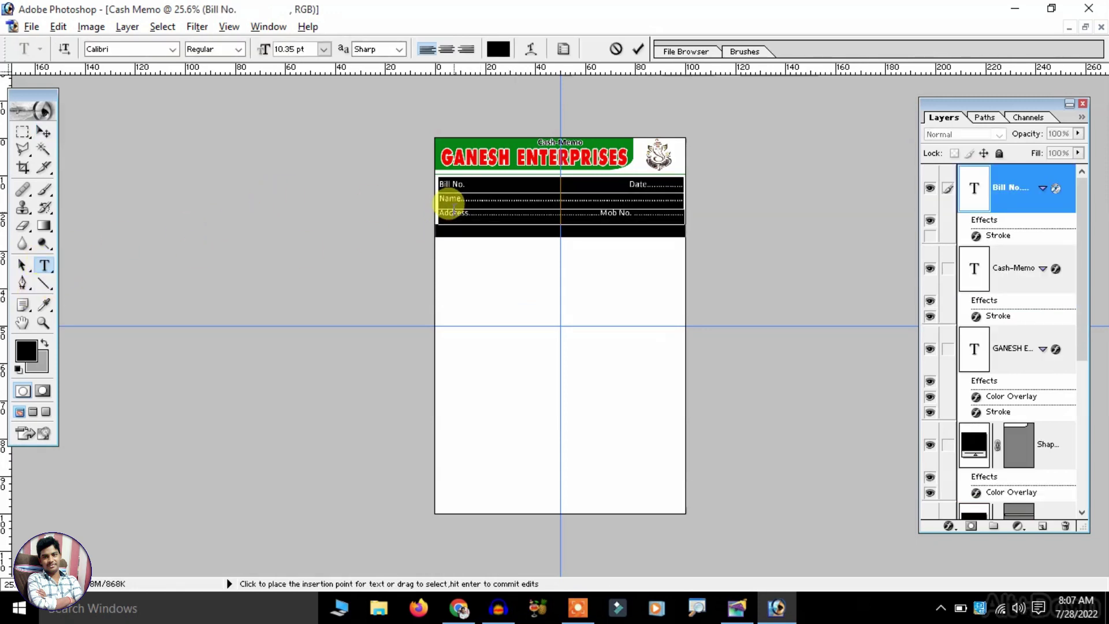
left_click(453, 210)
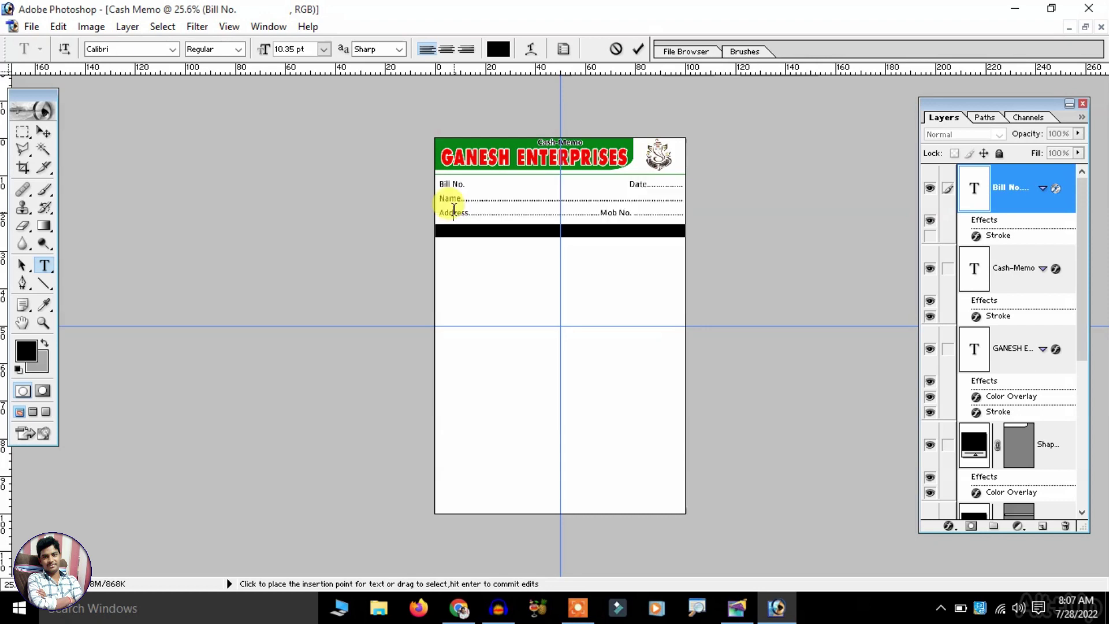
left_click(45, 131)
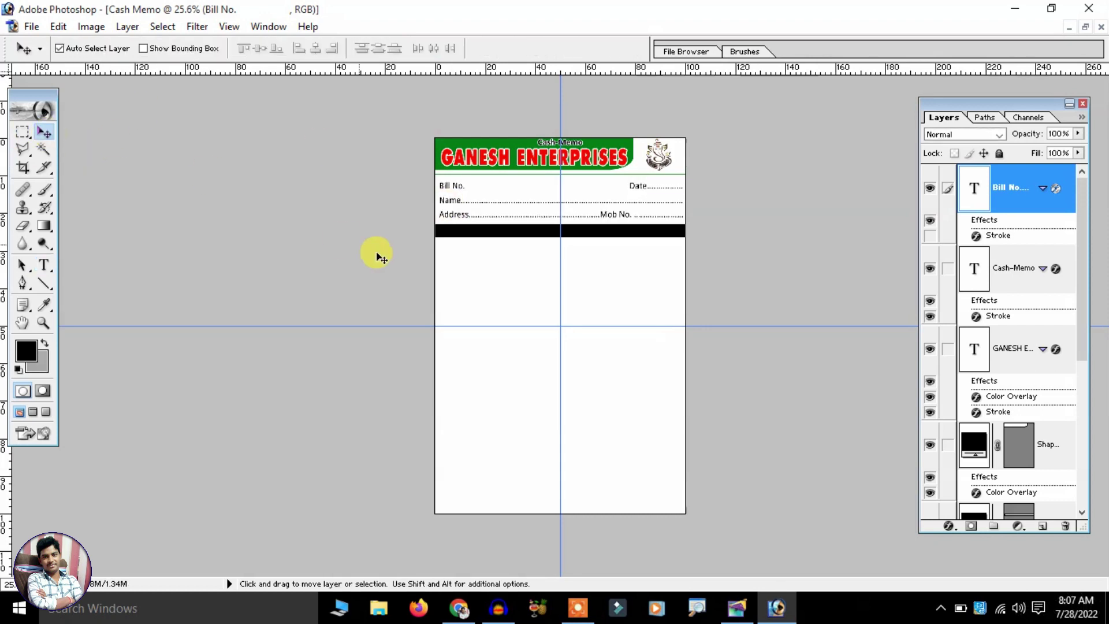
left_click(38, 280)
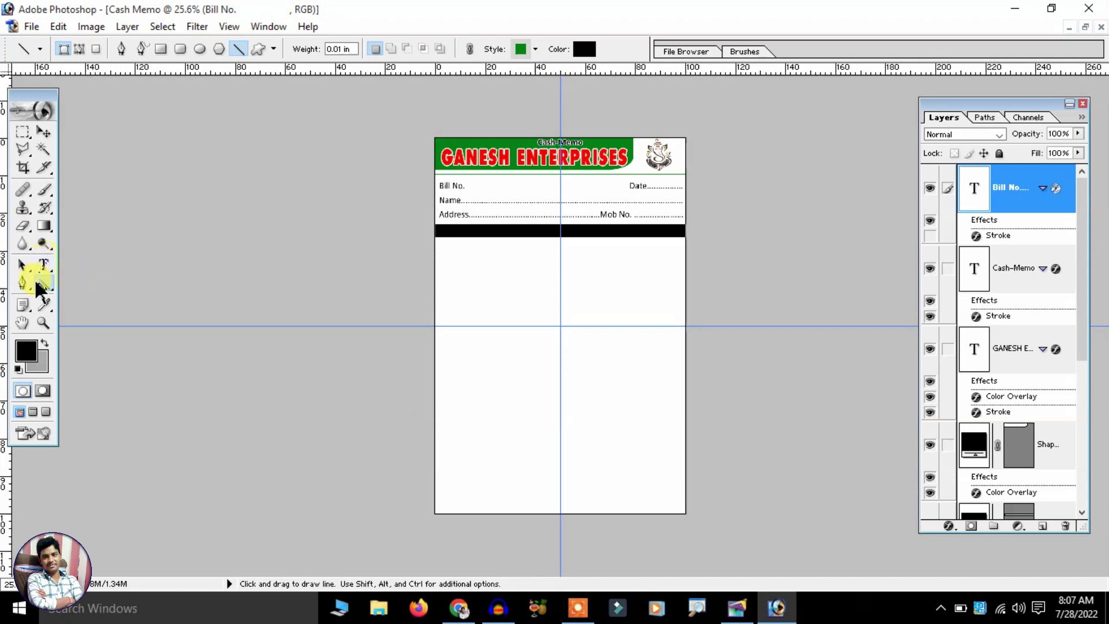
Test-draw a horizontal line and try a 1 px Line weight, which is rejected.
left_click_drag(40, 283, 104, 347)
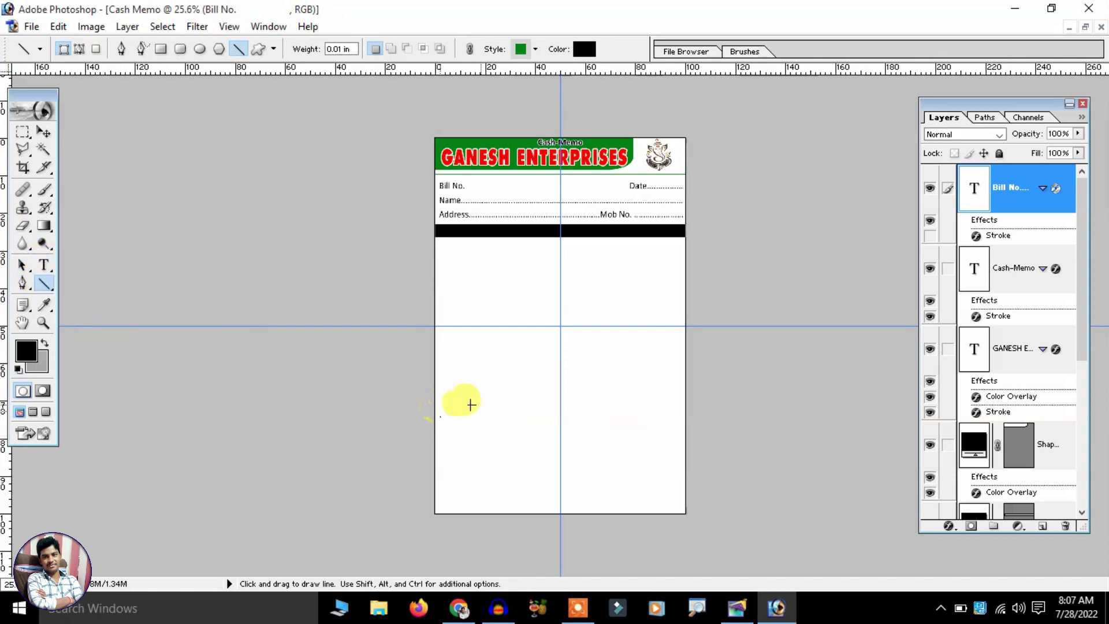
left_click_drag(433, 422, 685, 422)
key("ctrl+z")
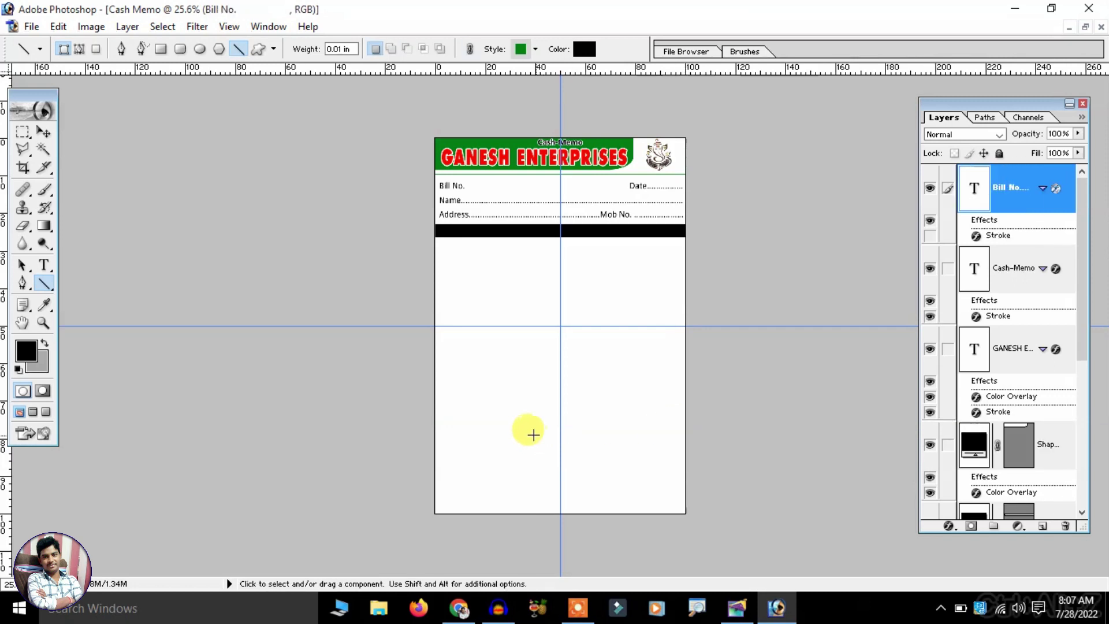
left_click(340, 49)
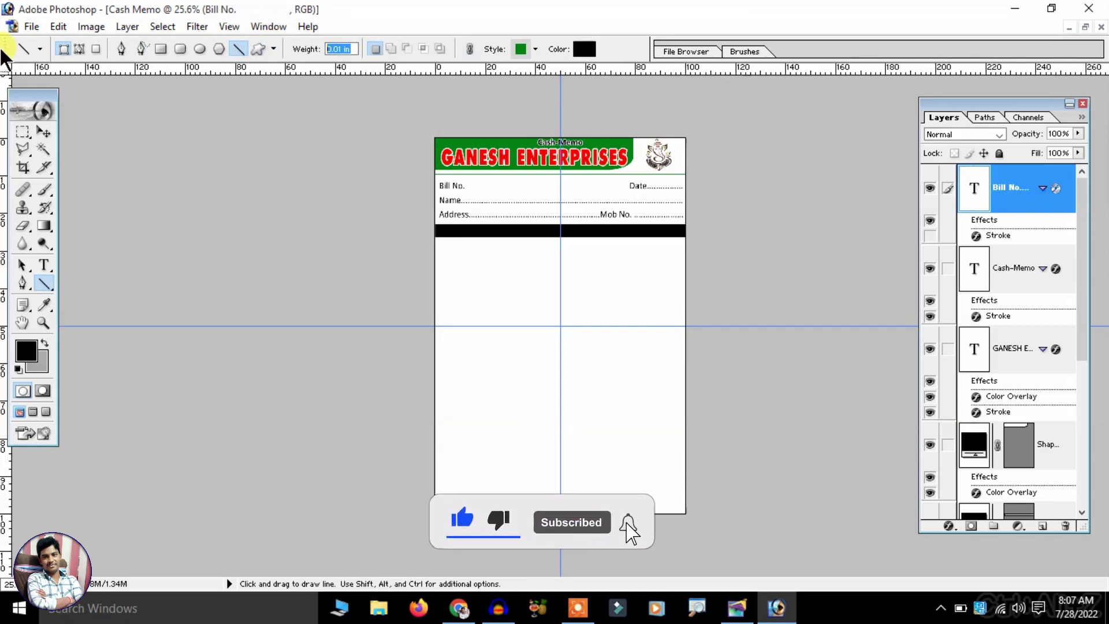
type("1 px")
key("Return")
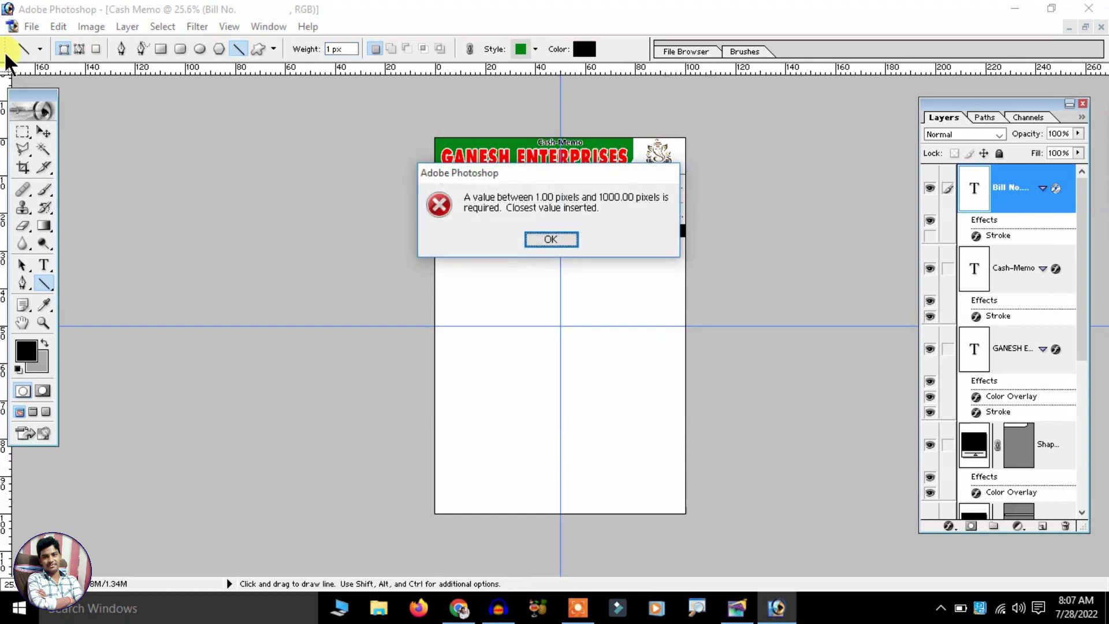
left_click(571, 240)
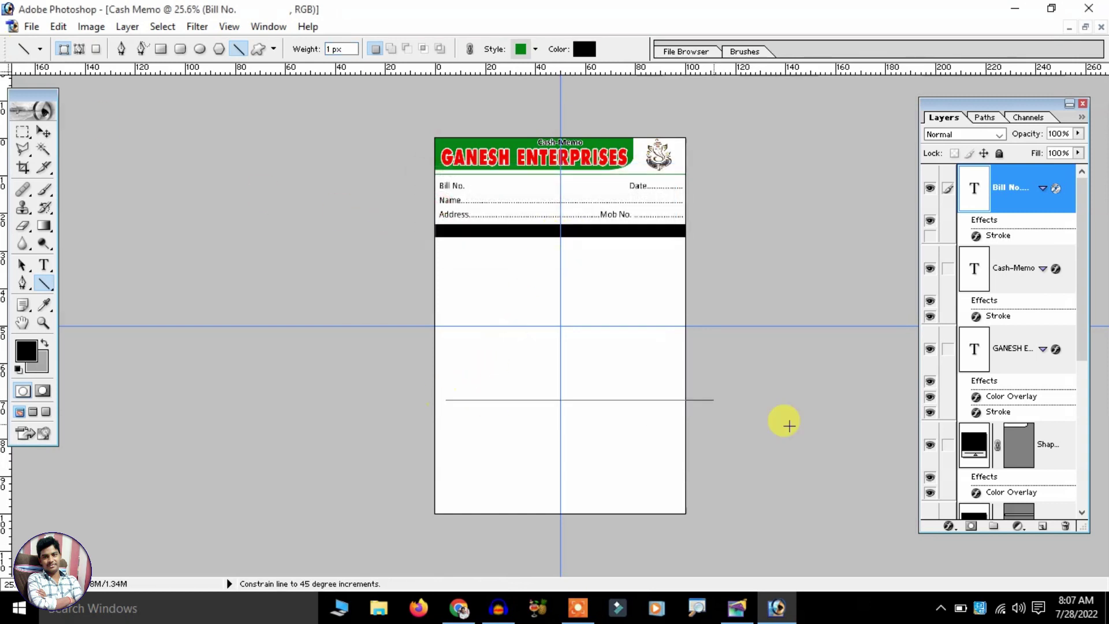
left_click_drag(446, 397, 829, 399)
key("ctrl+z")
Try Line weights of 5 px and then 10 px, undoing each trial line.
left_click(346, 49)
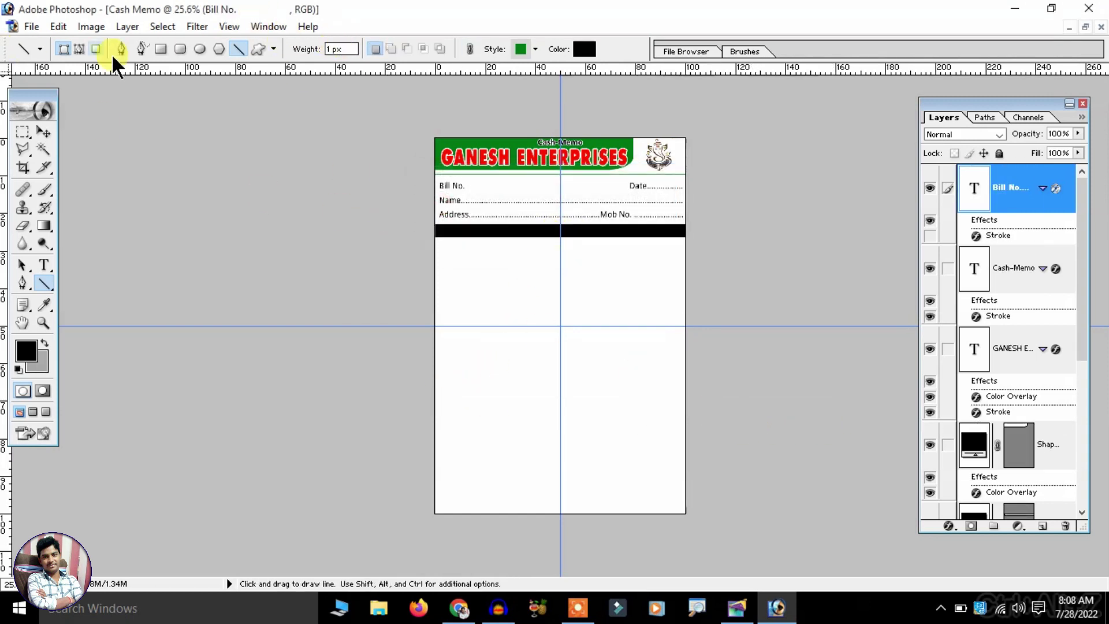
double_click(338, 49)
type("5")
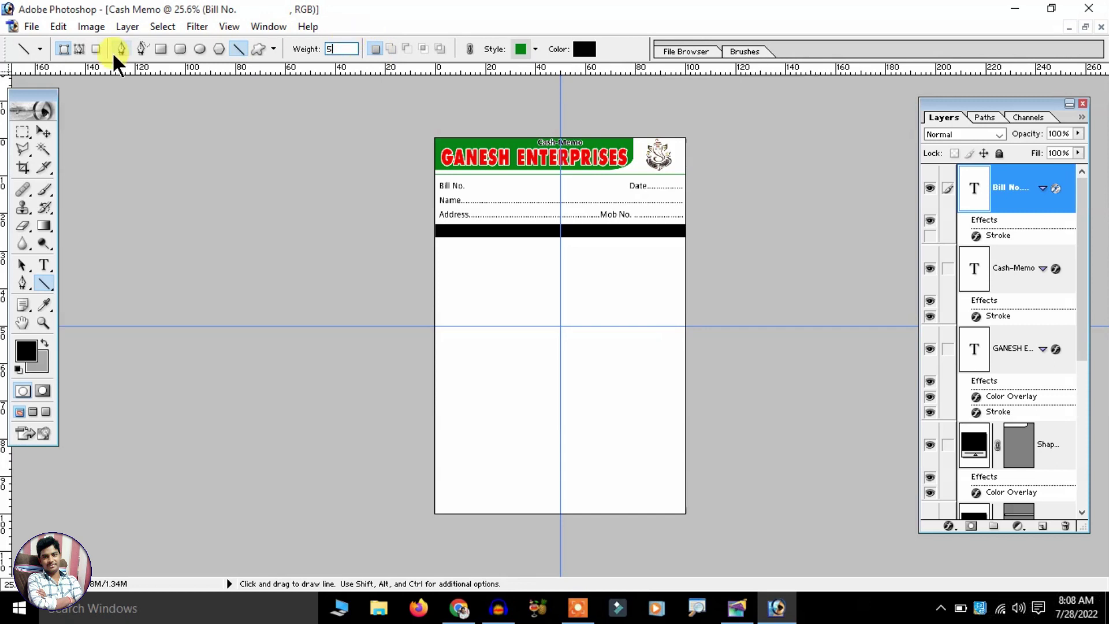
left_click_drag(471, 413, 563, 414)
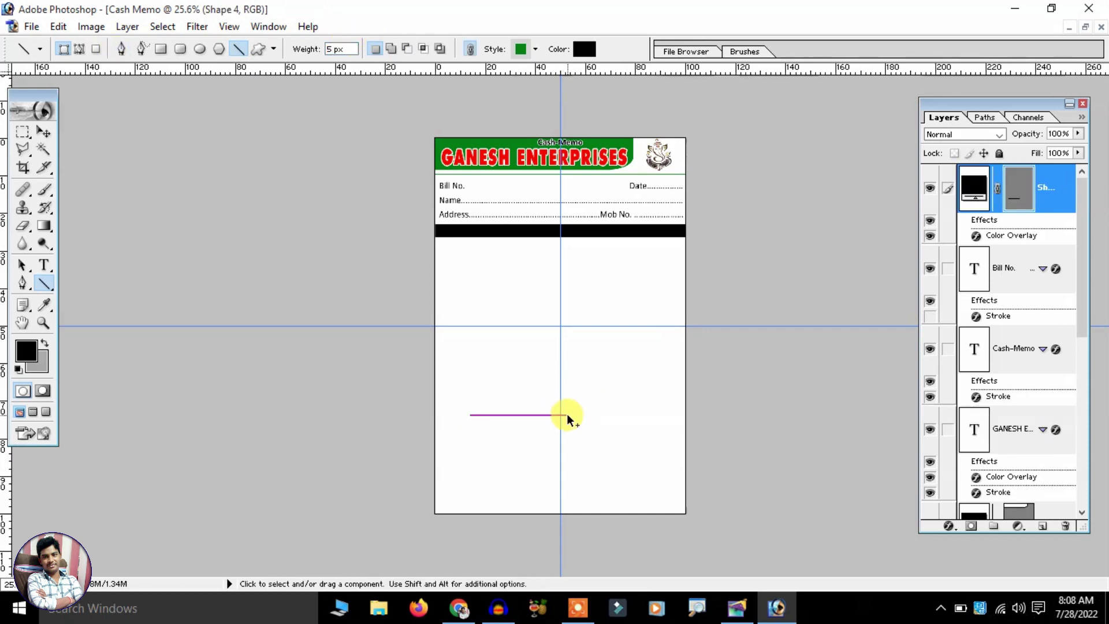
key("ctrl+z")
scroll(569, 413, "up", 2)
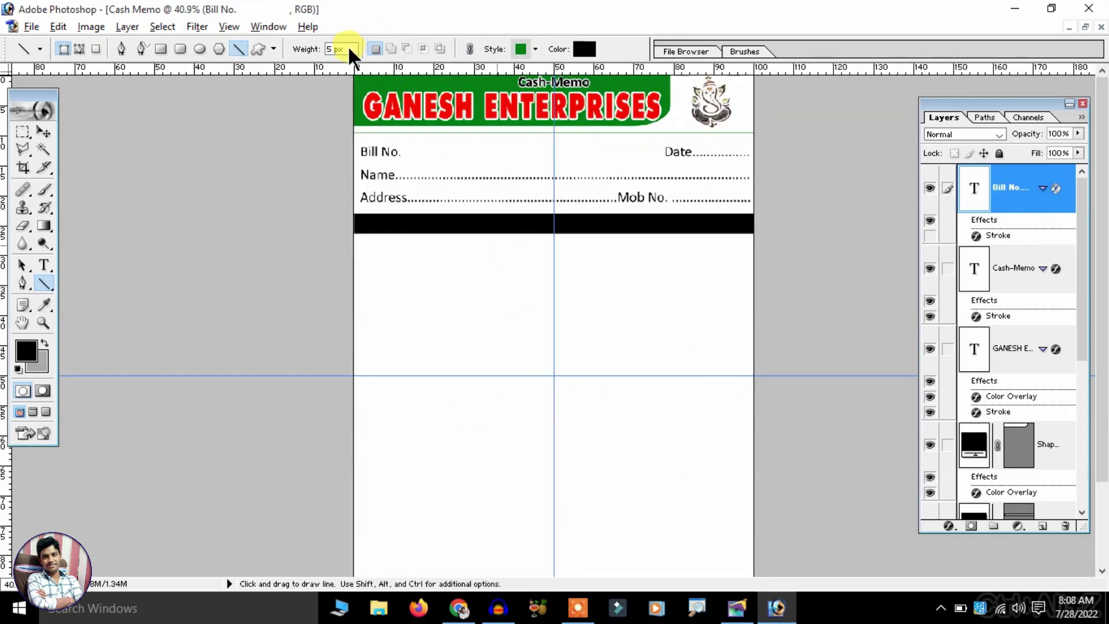
double_click(340, 49)
type("10")
key("Return")
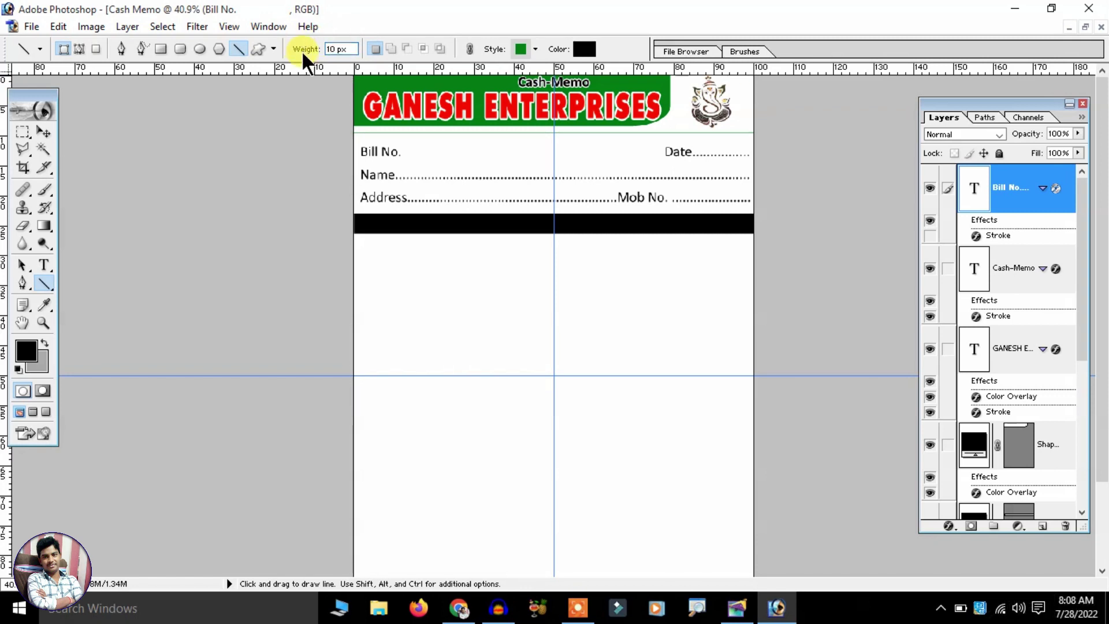
left_click_drag(389, 421, 582, 421)
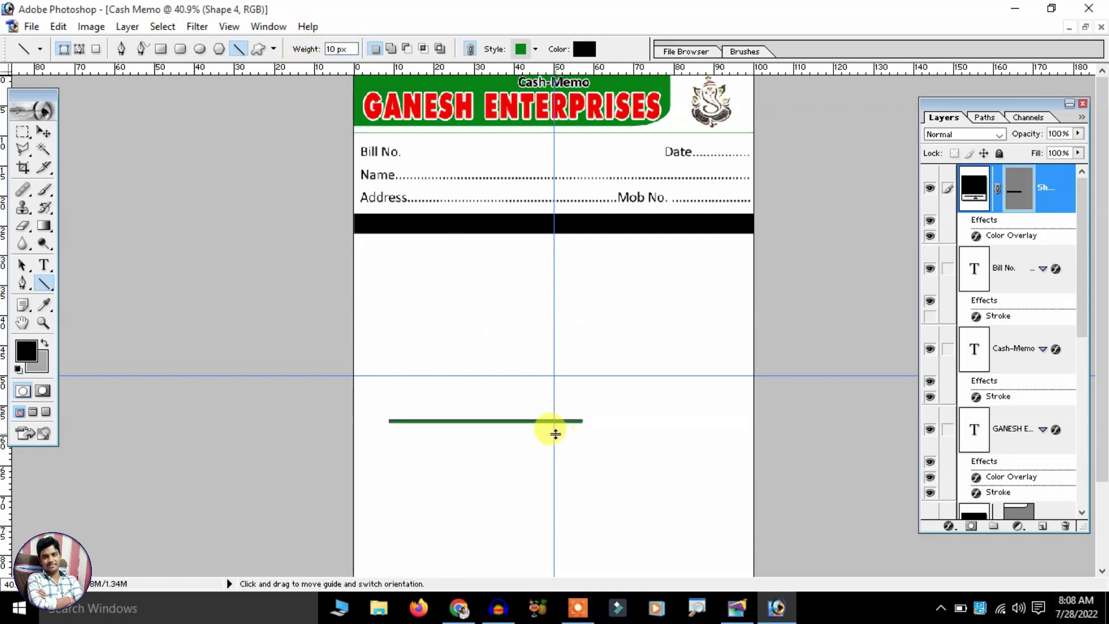
key("ctrl+z")
Draw a 10 px horizontal line near the page bottom and remove its colour overlay.
left_click(43, 132)
scroll(606, 425, "down", 2)
scroll(607, 424, "down", 1)
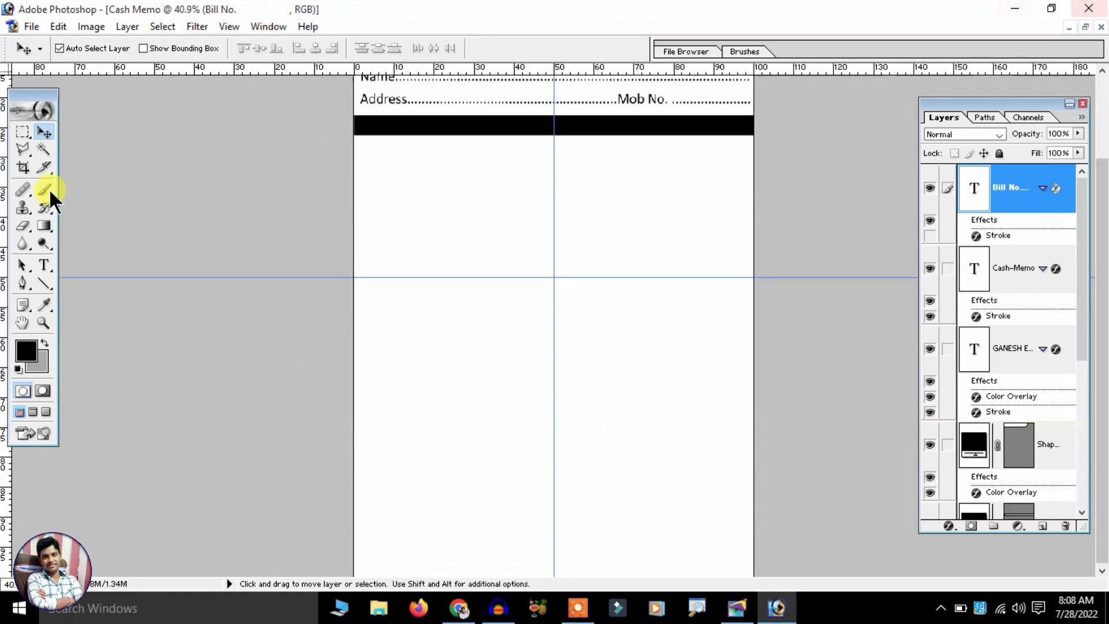
left_click(43, 283)
left_click_drag(398, 489, 734, 495)
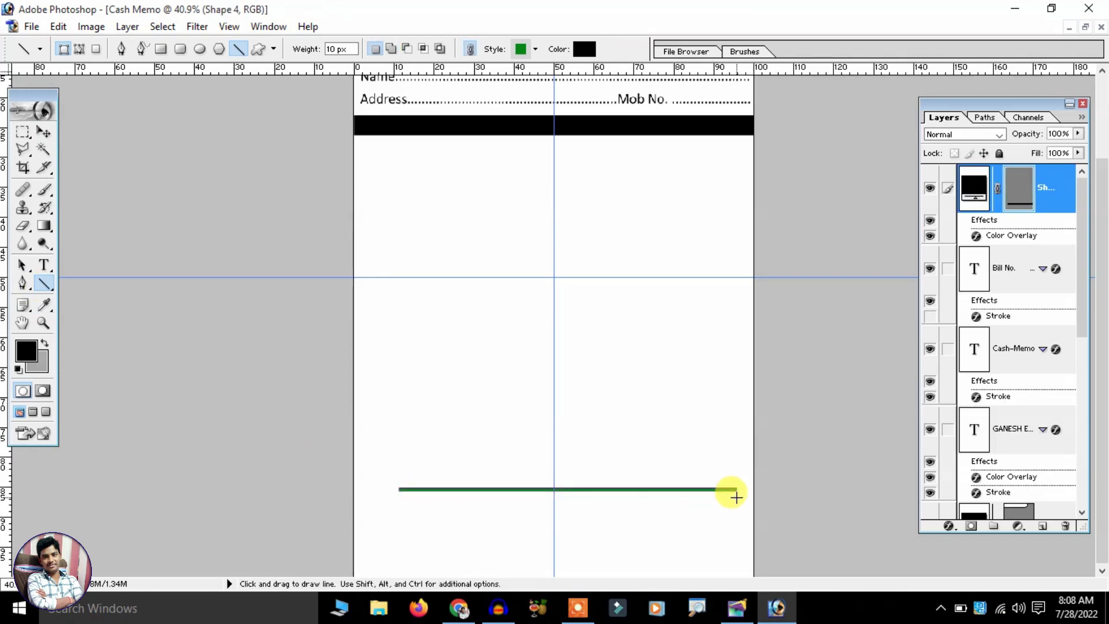
double_click(736, 496)
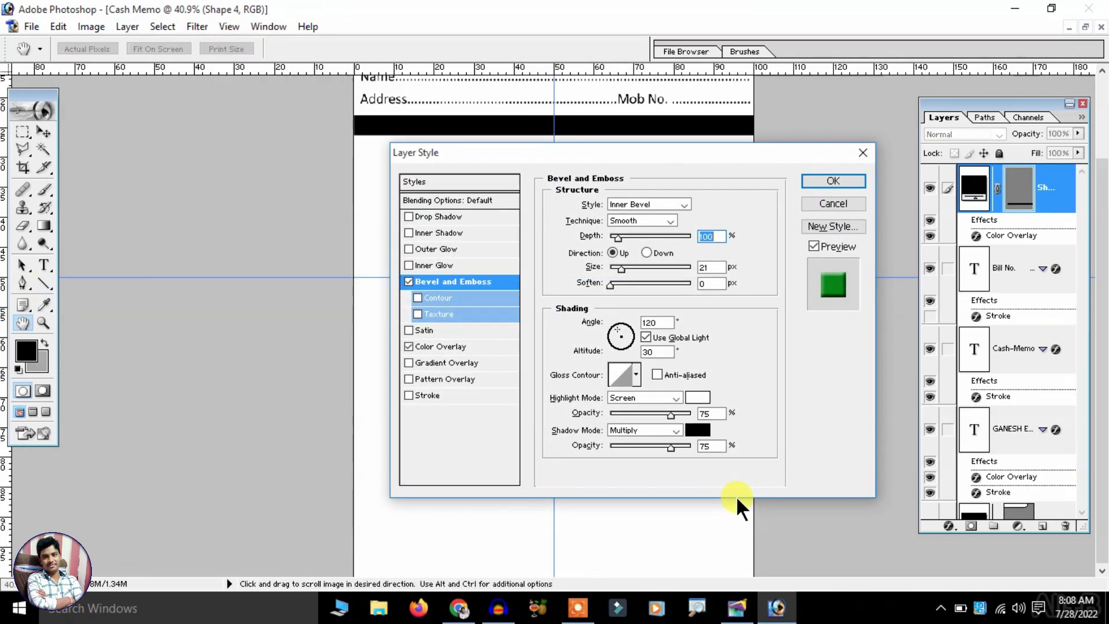
left_click(827, 202)
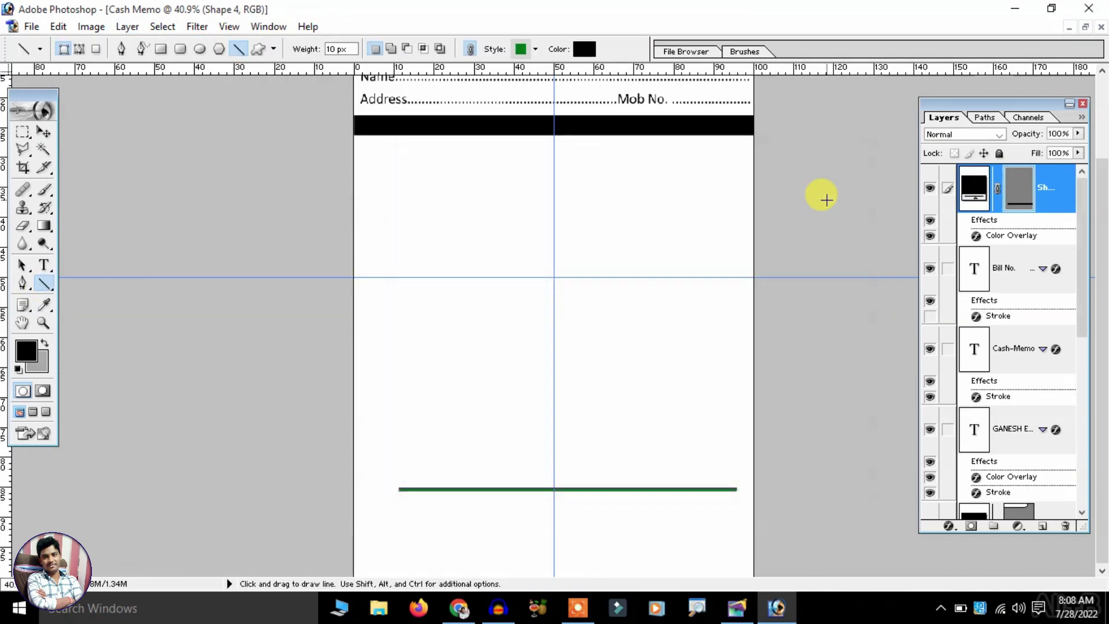
key("alt+l")
key("Escape")
key("ctrl+z")
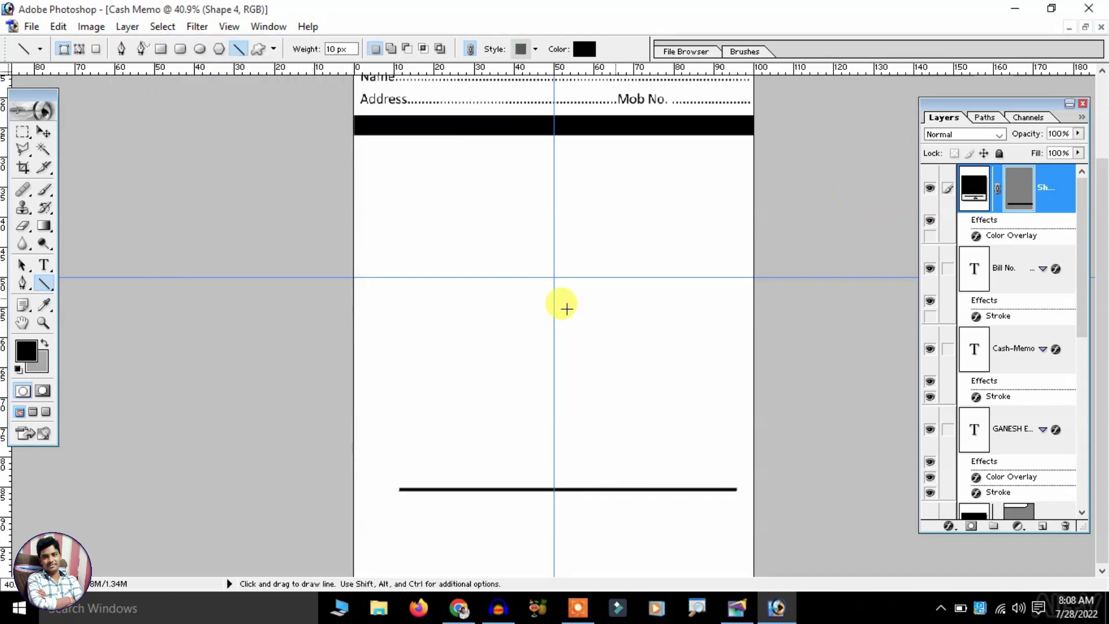
Stretch the bottom line with Free Transform so it spans the full page width.
key("ctrl+t")
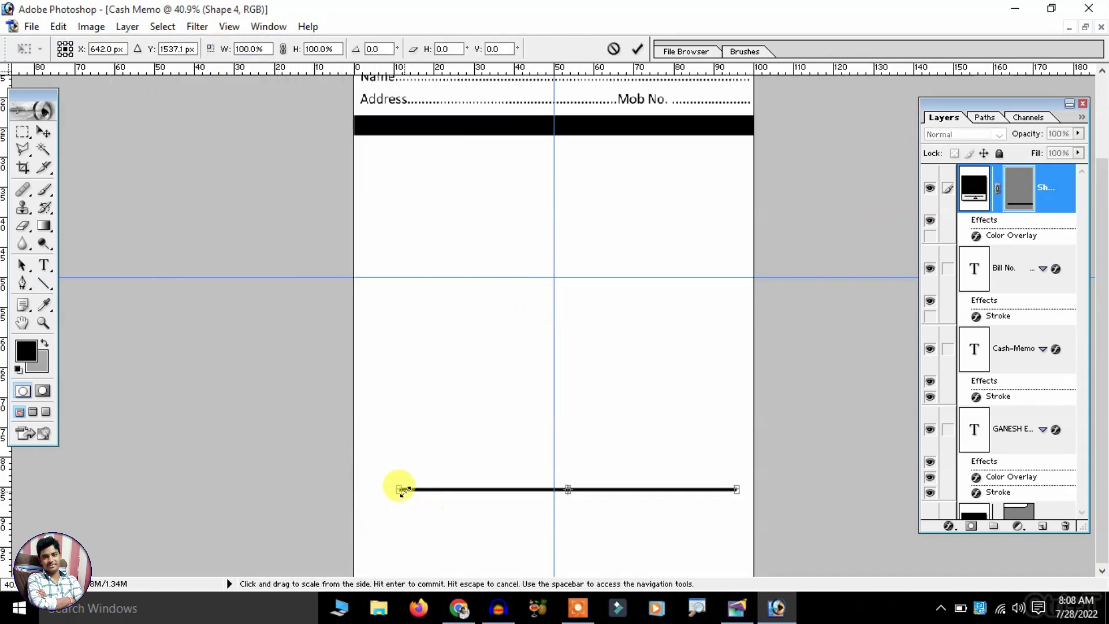
left_click_drag(398, 489, 357, 489)
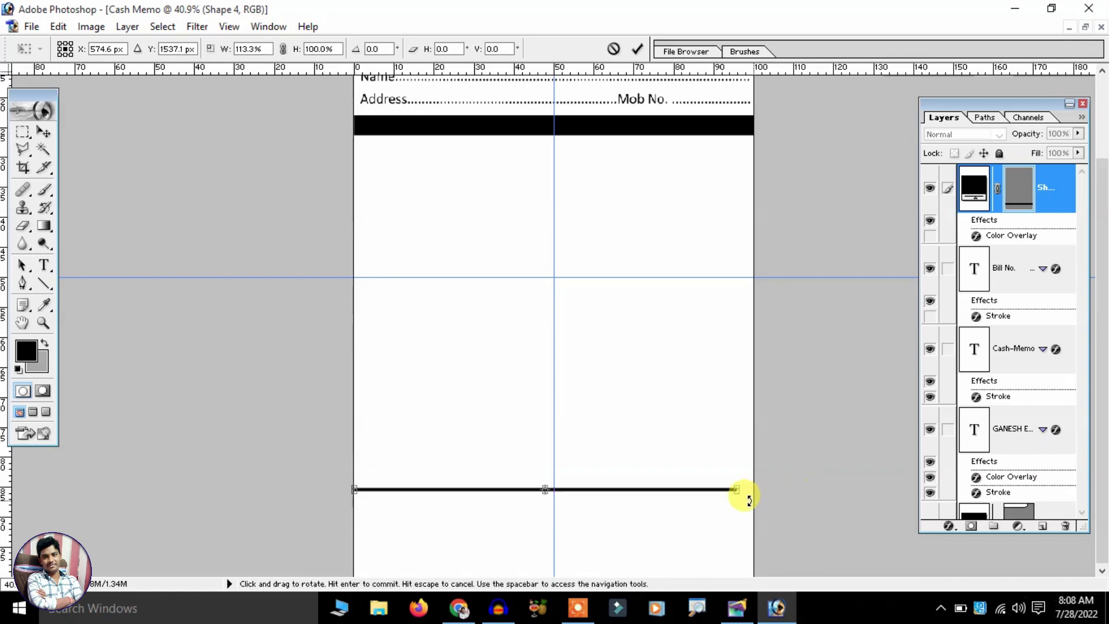
left_click_drag(736, 489, 759, 487)
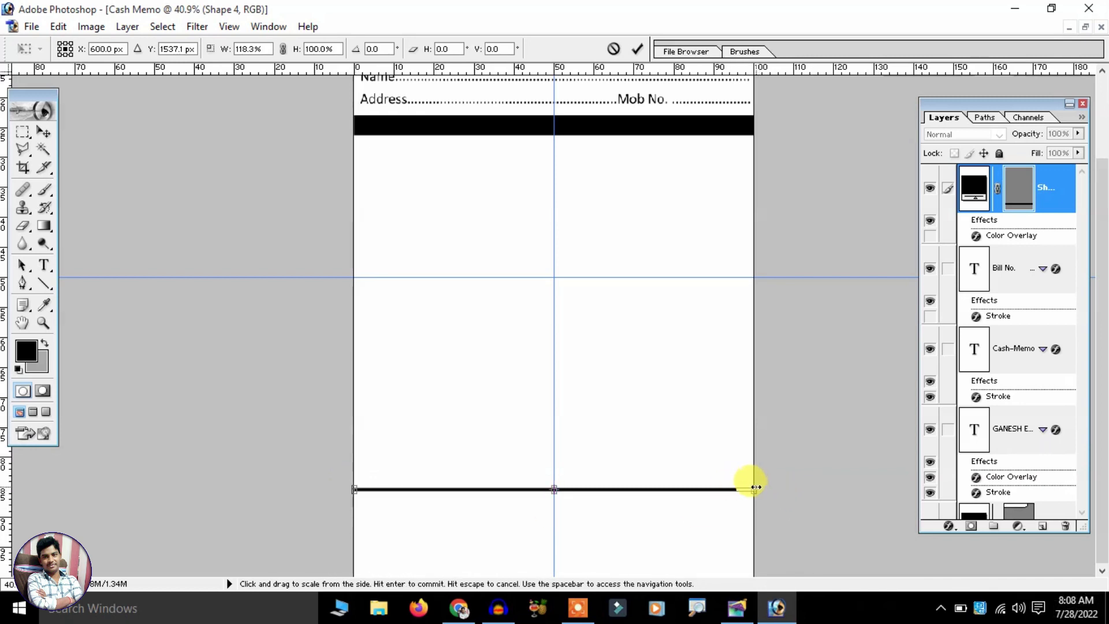
key("Return")
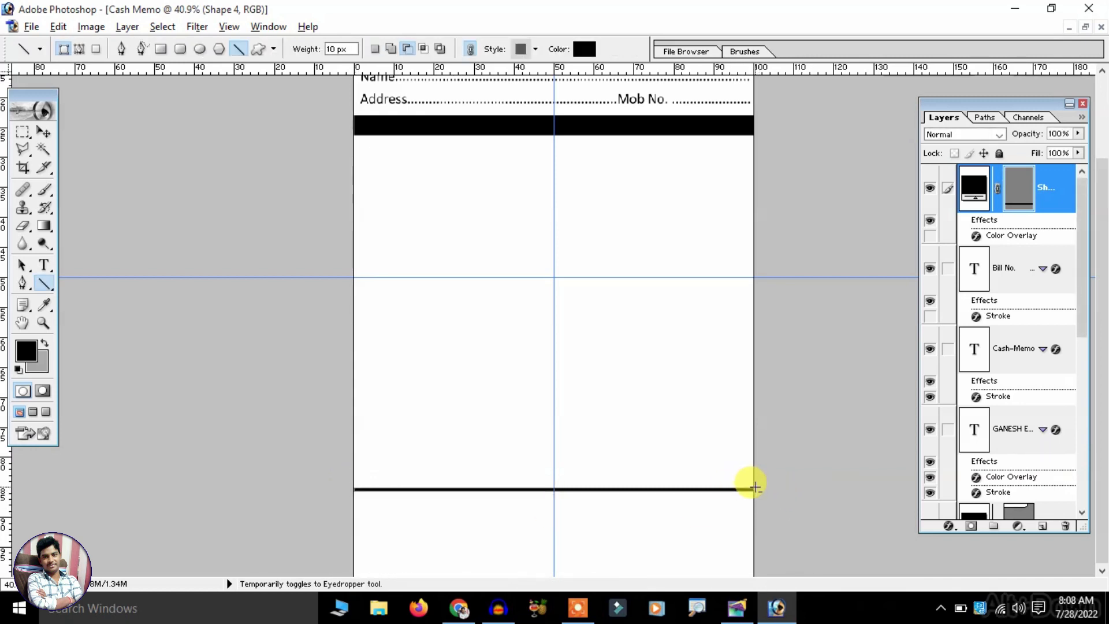
Nudge the bottom rule into its final position near the page bottom and commit it.
key("ctrl+t")
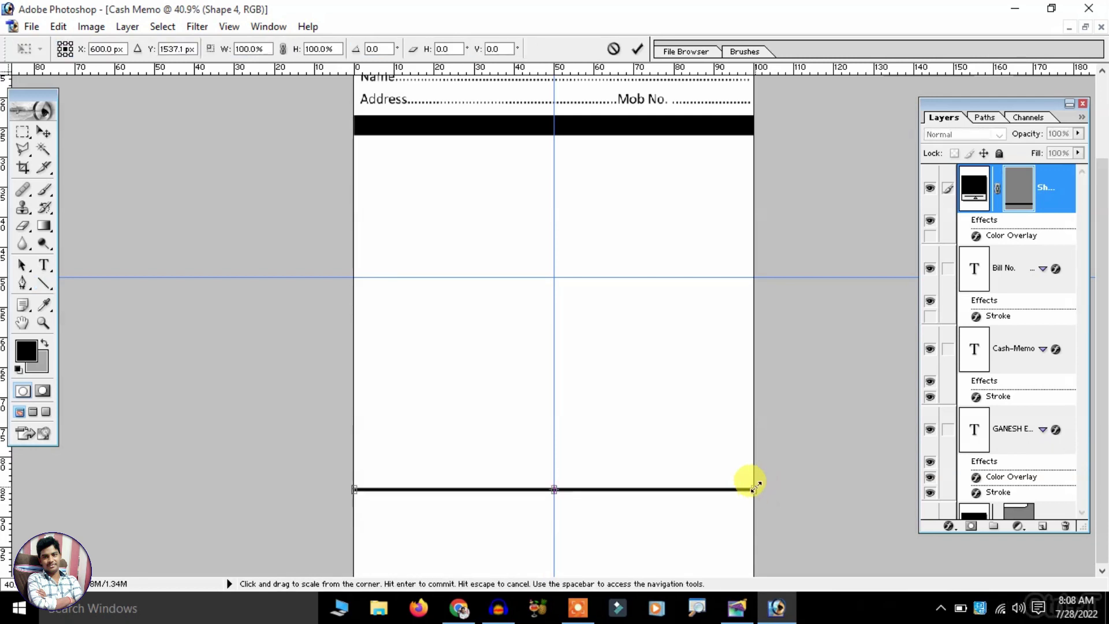
key("shift+Down")
key("shift+Down")
key("shift+Down")
key("shift+Down")
key("shift+Down")
key("shift+Down")
key("shift+Down")
key("shift+Down")
key("shift+Down")
key("shift+Down")
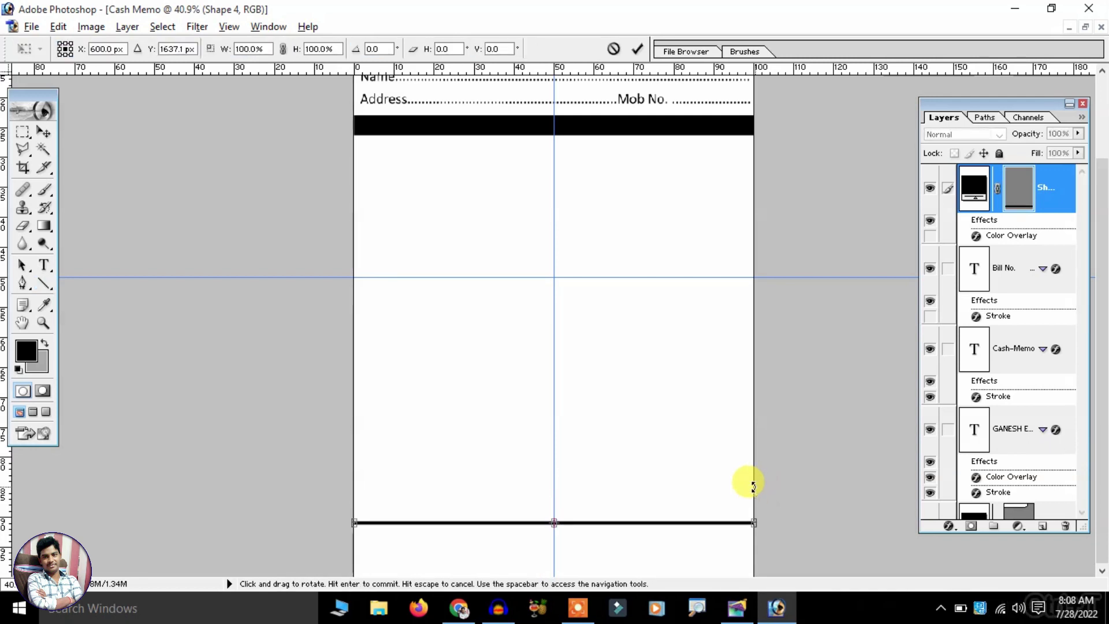
scroll(754, 487, "down", 1)
scroll(753, 487, "down", 1)
scroll(753, 487, "up", 1)
scroll(751, 484, "down", 1)
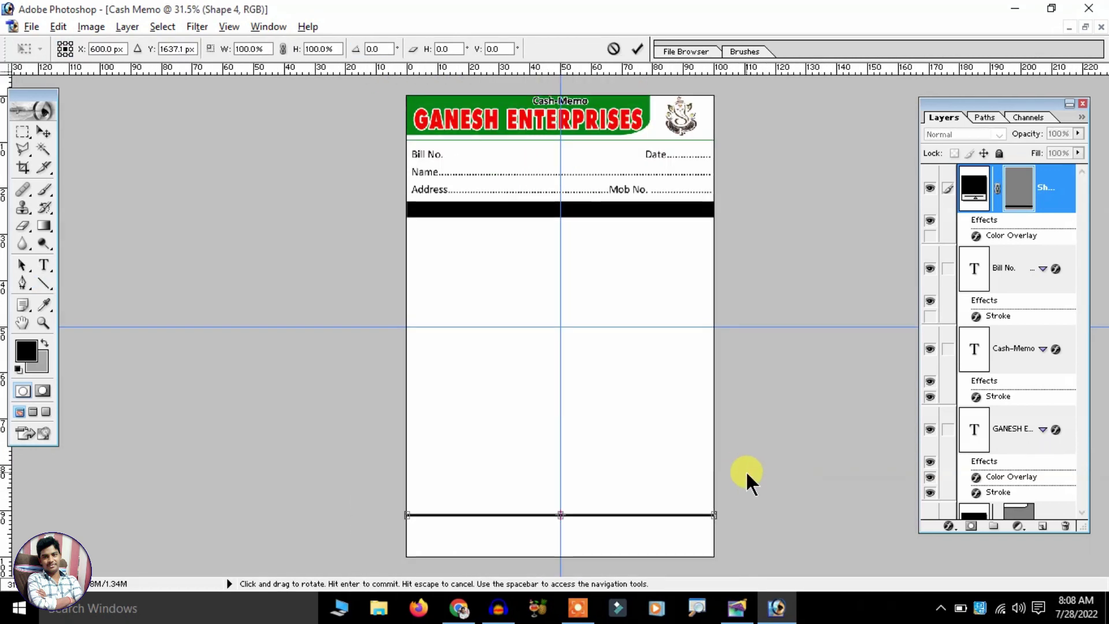
key("alt+minus")
key("Escape")
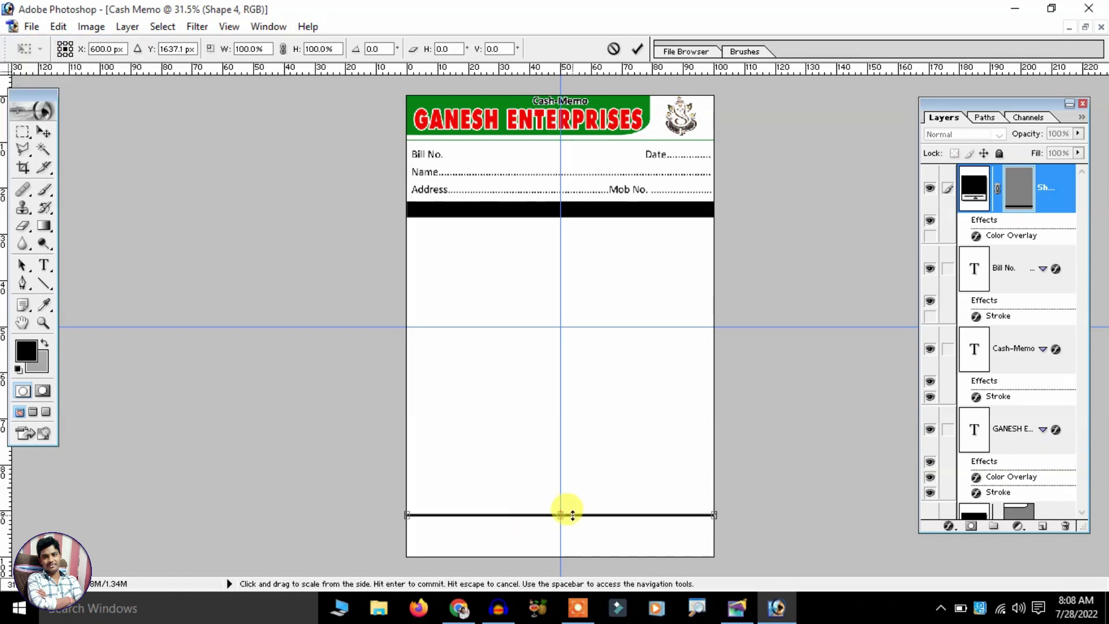
left_click_drag(569, 514, 570, 510)
key("Up")
key("Up")
key("Up")
key("Up")
key("Up")
key("Up")
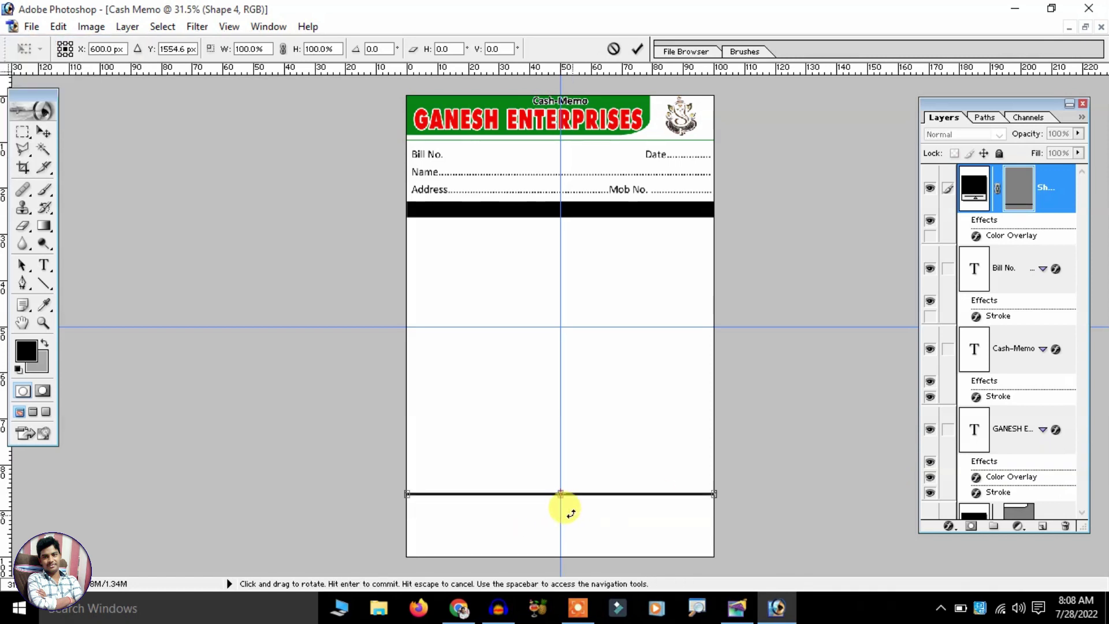
key("Up")
key("Up")
key("Up")
key("Return")
scroll(587, 445, "up", 1, "alt")
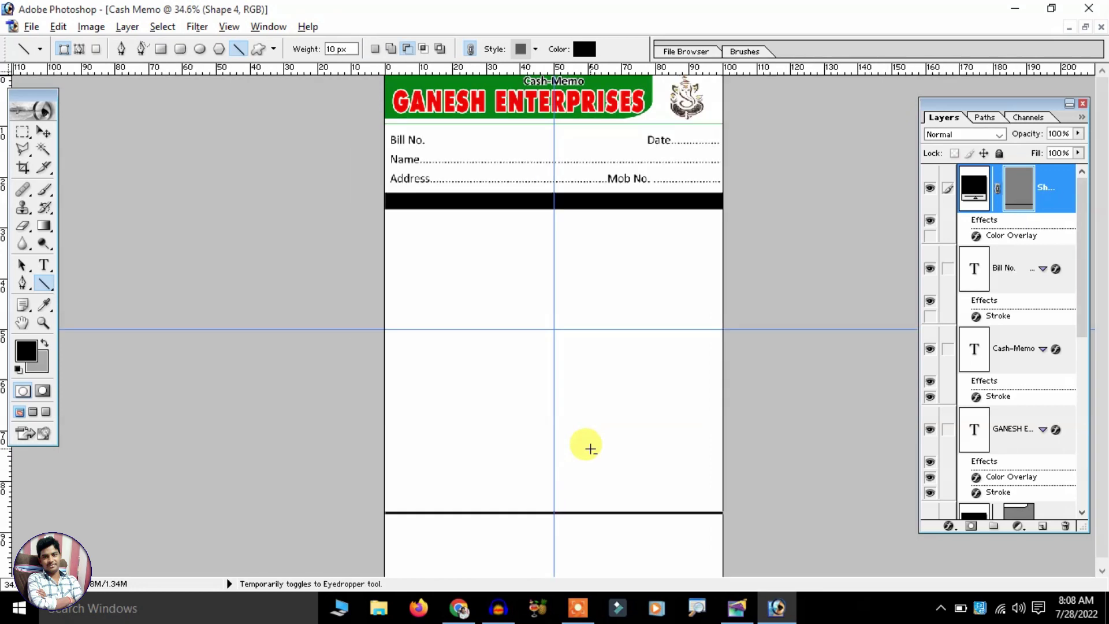
scroll(586, 445, "up", 1, "alt")
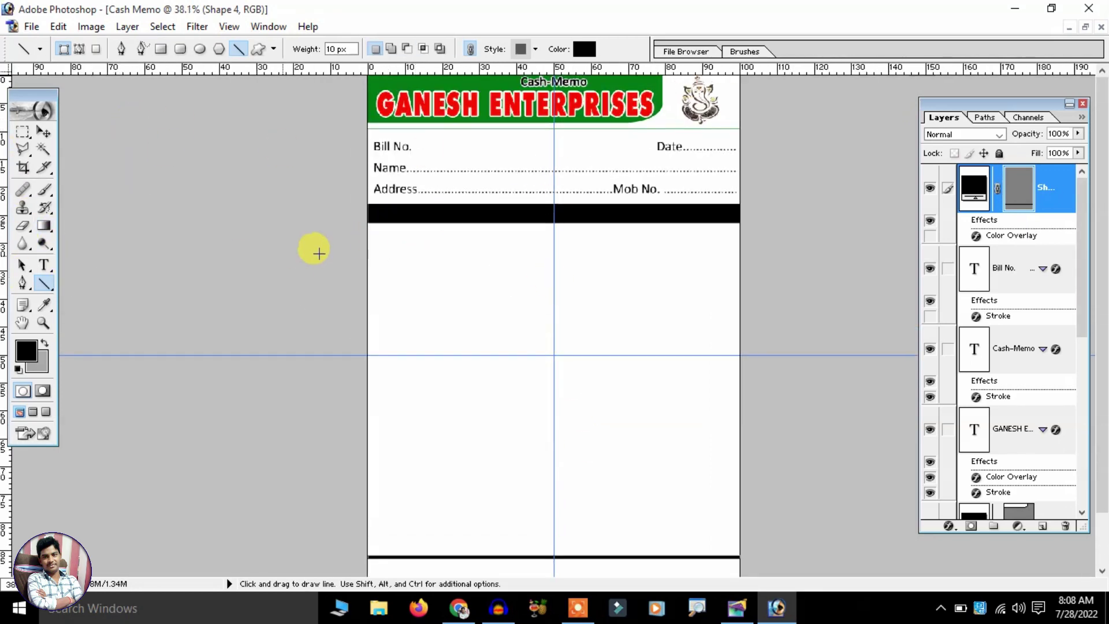
Draw a thick vertical line from the black bar, then delete that line layer.
left_click_drag(432, 215, 432, 552)
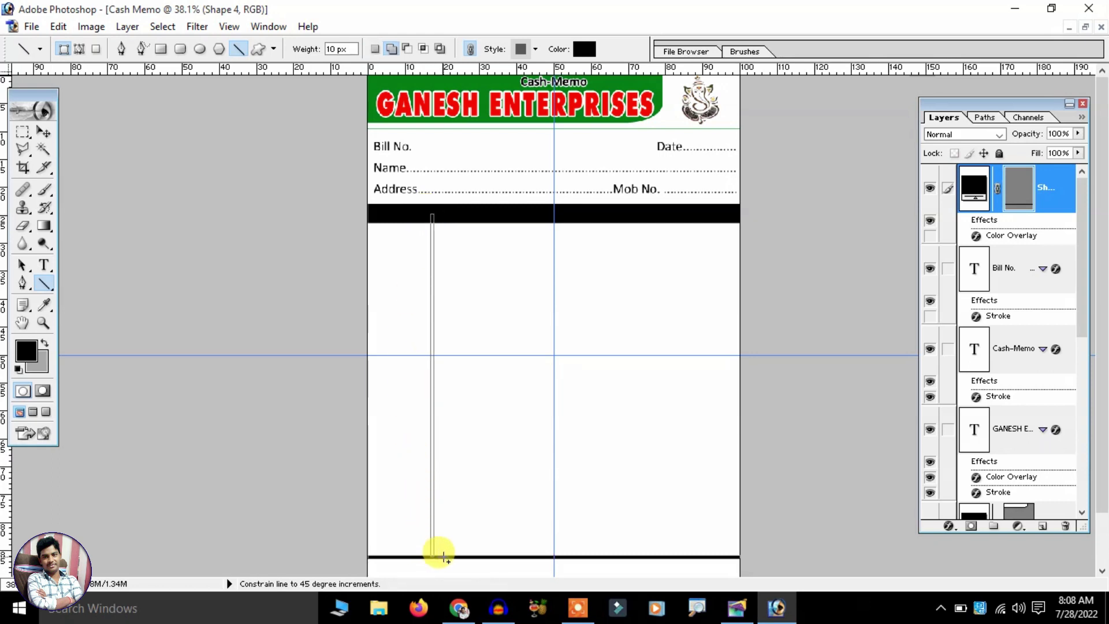
left_click_drag(444, 558, 445, 558)
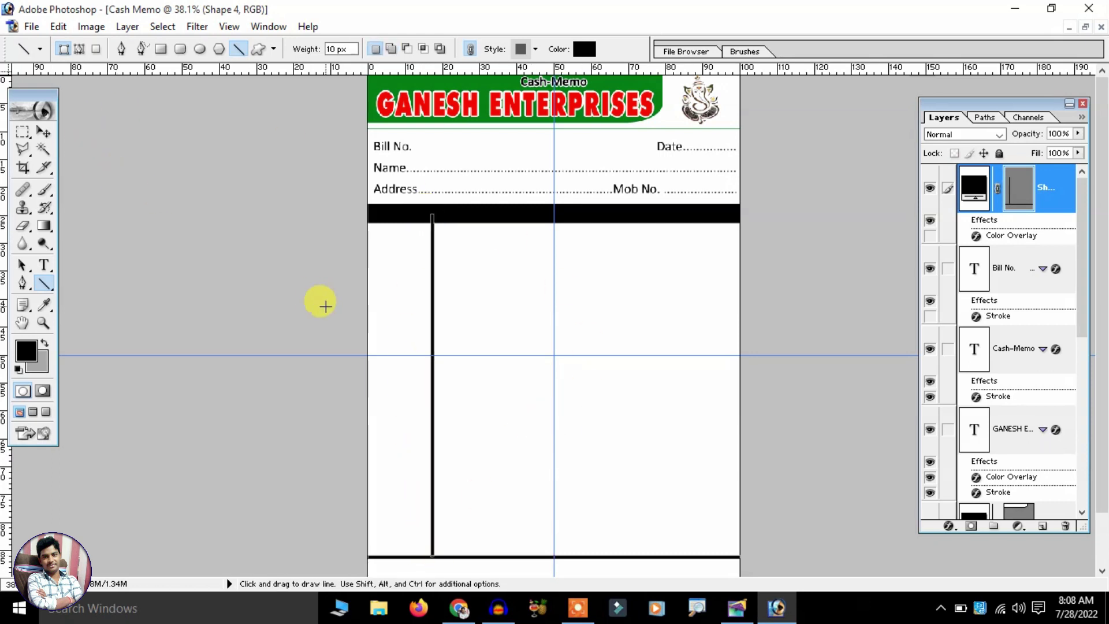
left_click(44, 132)
left_click(465, 281)
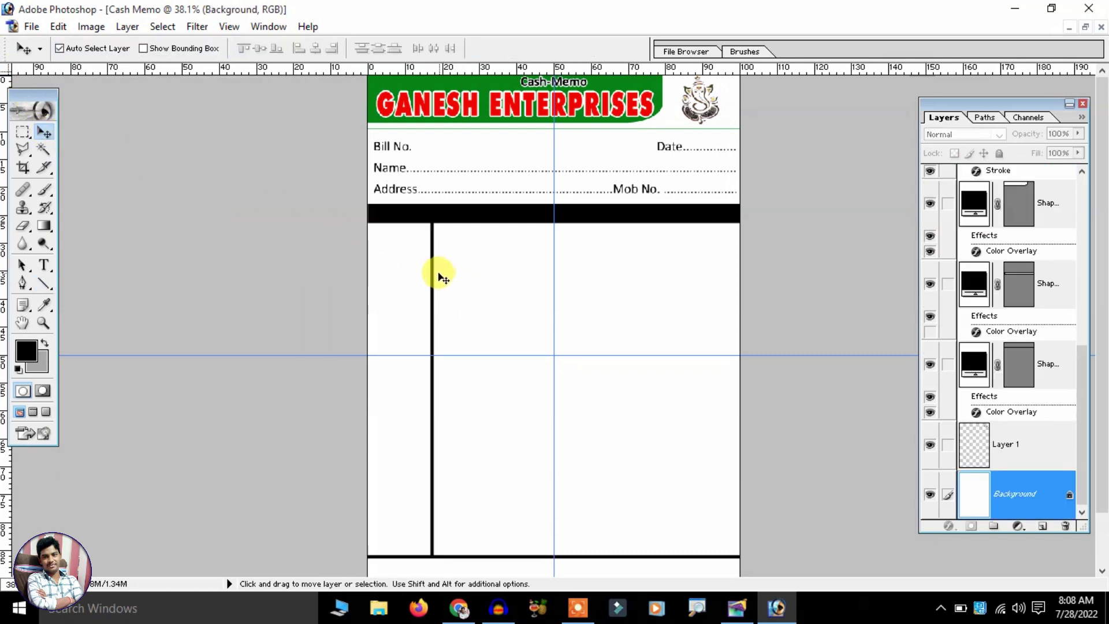
left_click(433, 278)
key("shift+Left")
key("shift+Left")
key("shift+Left")
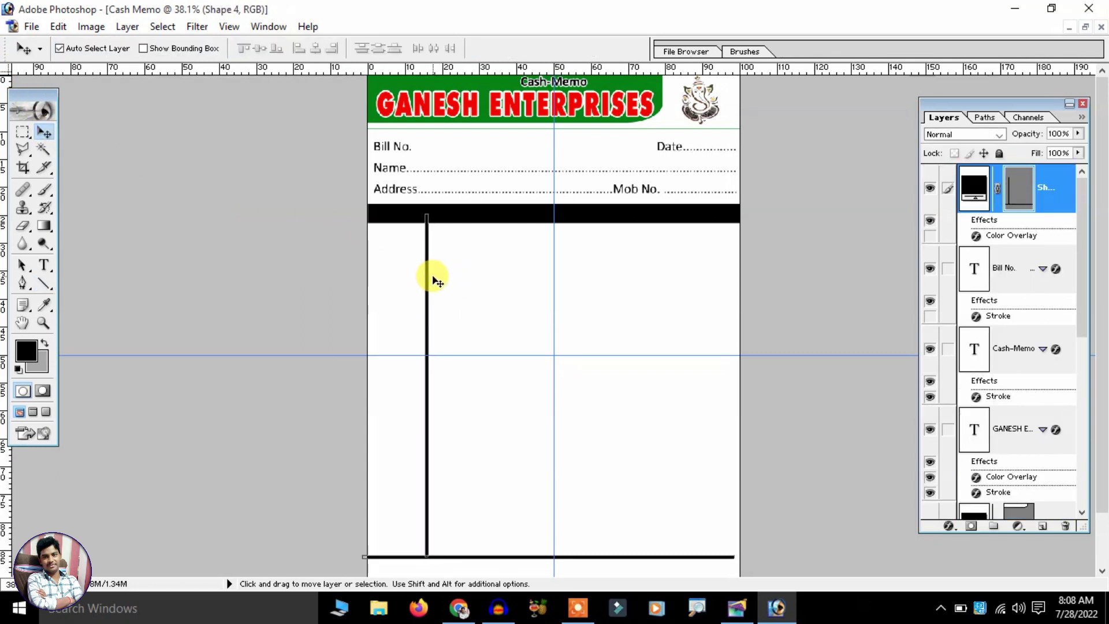
key("shift+Left")
key("alt+l")
key("d")
key("Return")
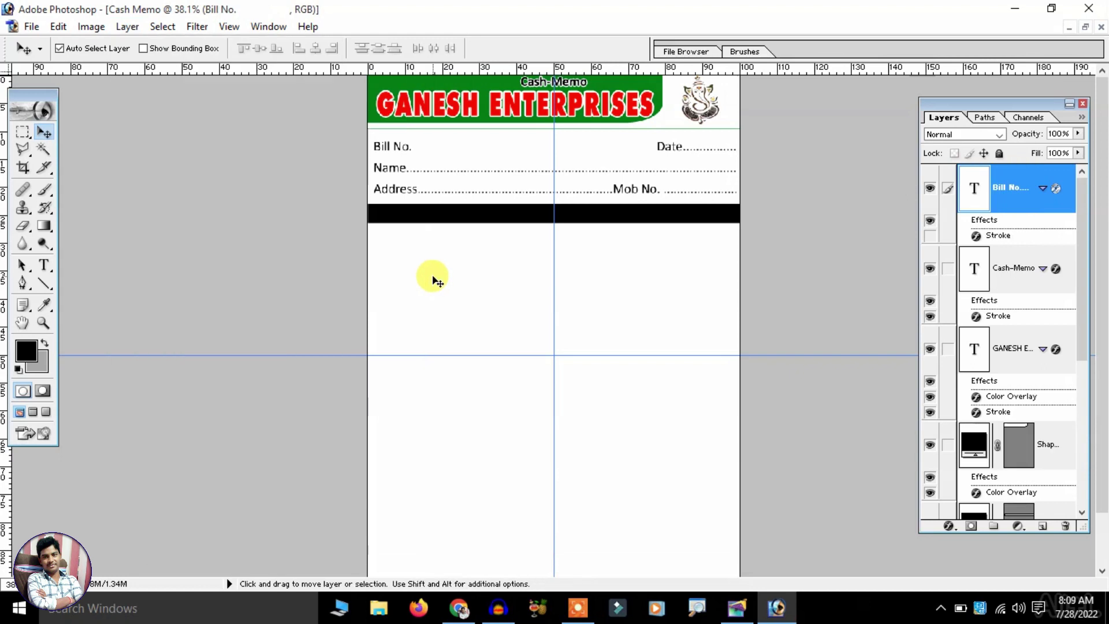
Set the Line weight to 6 px and draw a thinner vertical line down from the black bar.
left_click(44, 283)
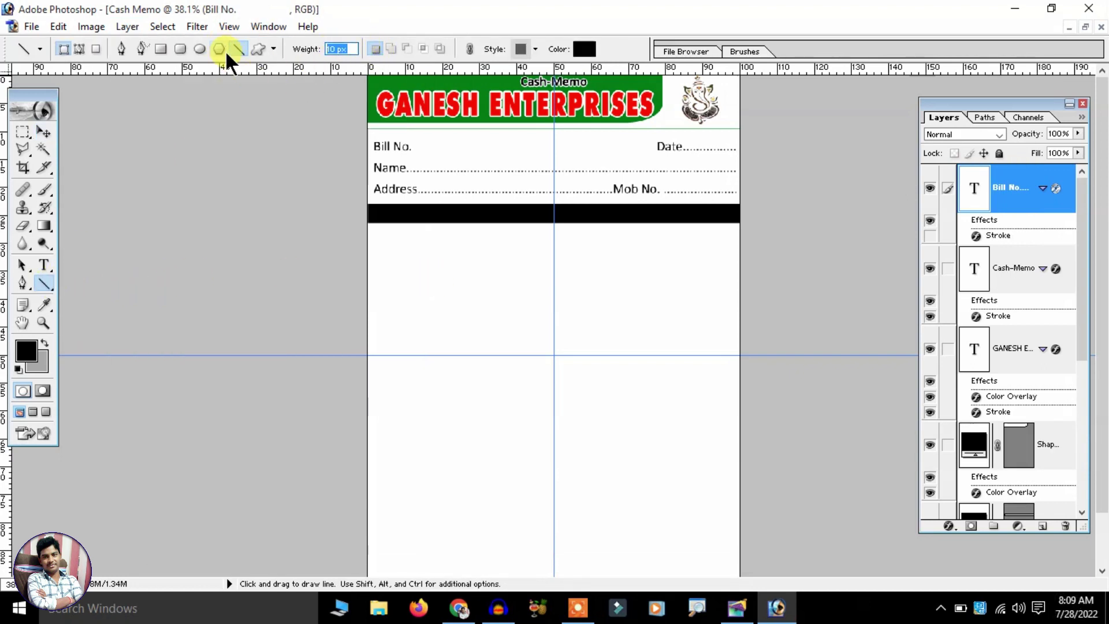
type("6")
key("Return")
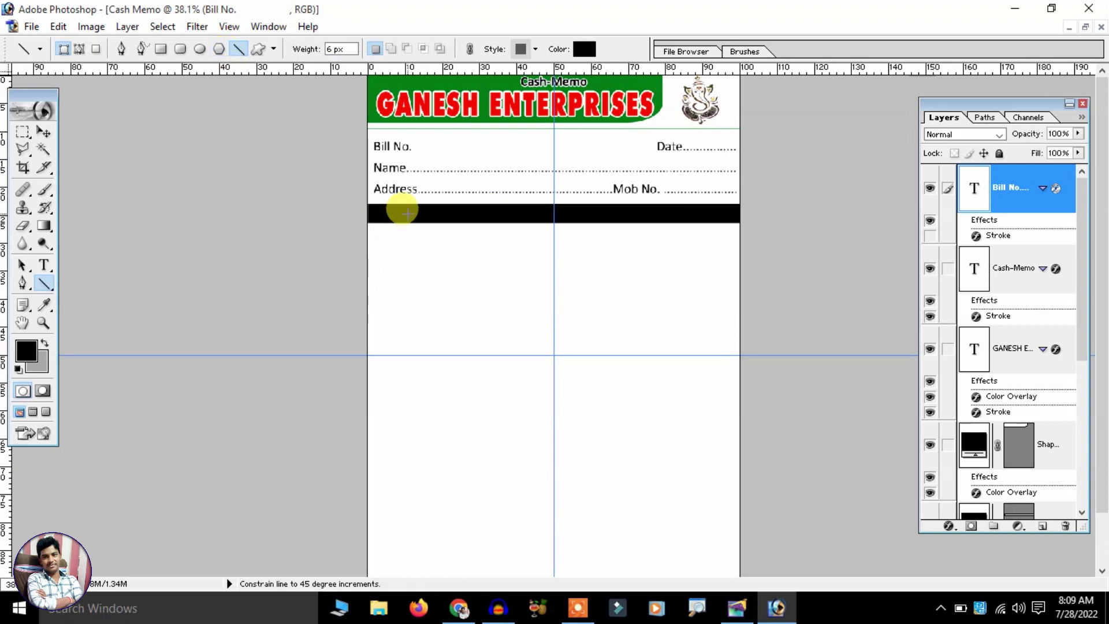
scroll(404, 219, "down", 1)
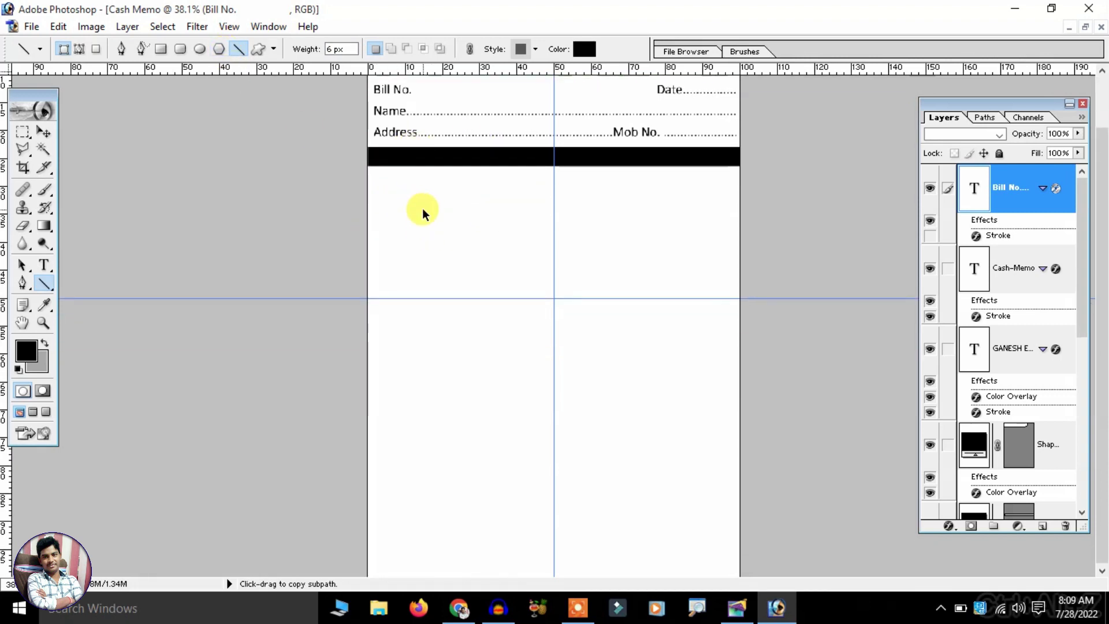
key("ctrl+z")
left_click(45, 132)
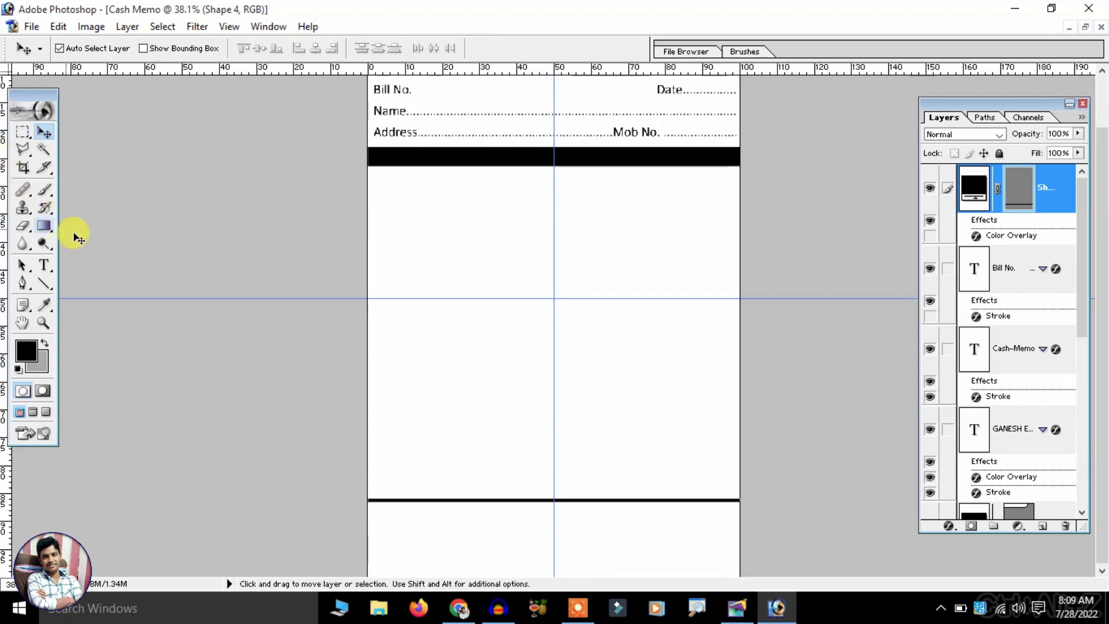
left_click(442, 277)
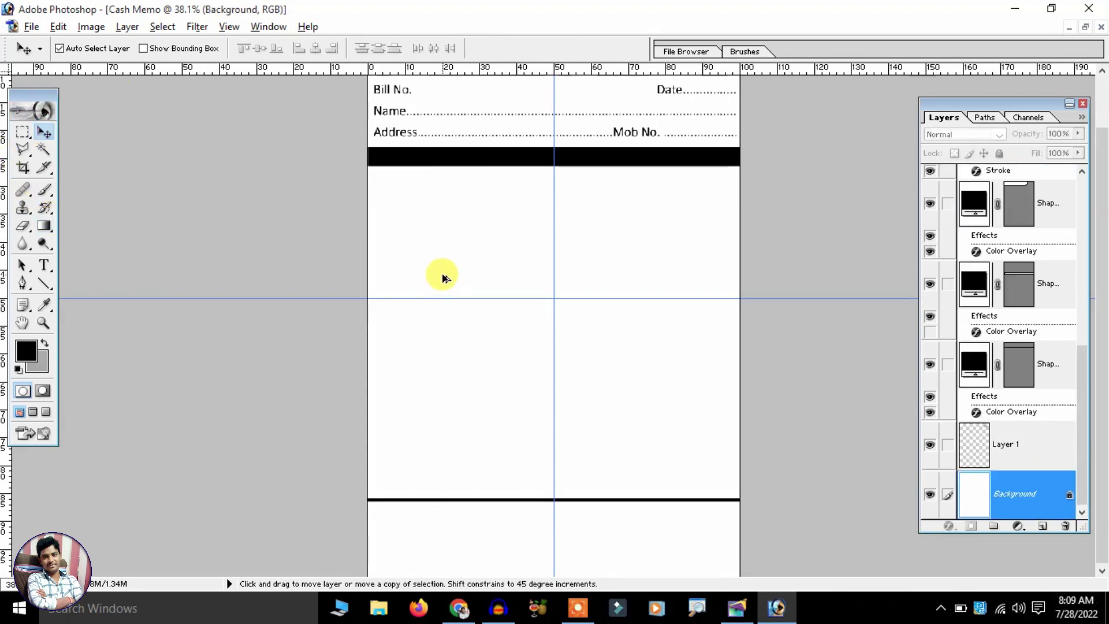
left_click(45, 282)
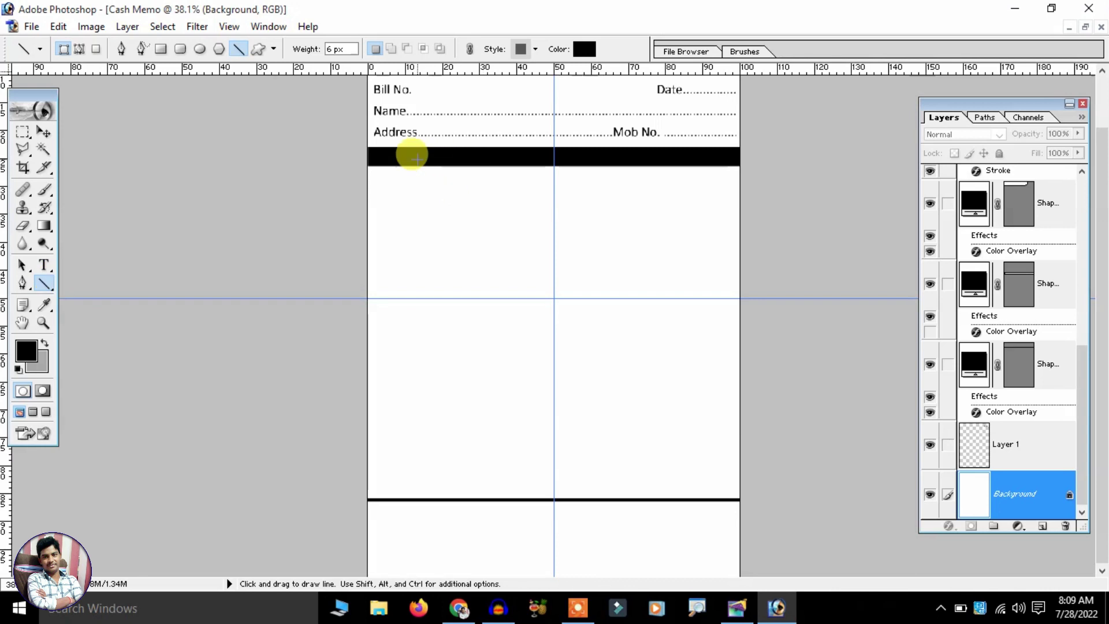
mouse_move(417, 161)
left_mouse_down()
mouse_move(462, 499)
mouse_move(456, 491)
left_mouse_up()
key("ctrl+0")
Select the vertical line and nudge it left, dismissing the locked-layer warning.
left_click(44, 132)
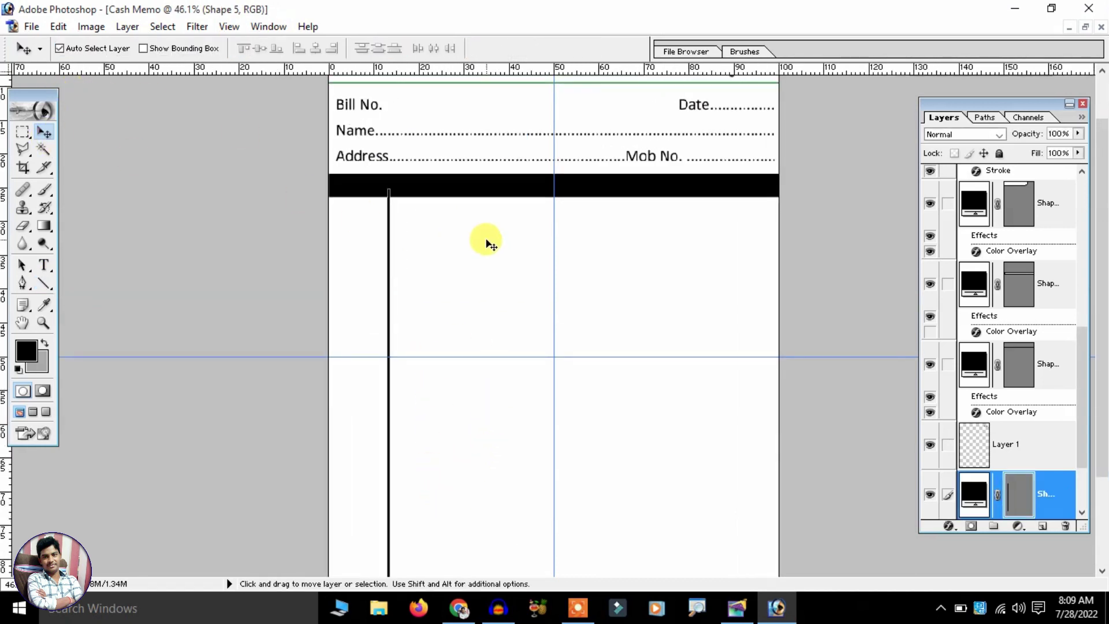
left_click(479, 241)
key("Left")
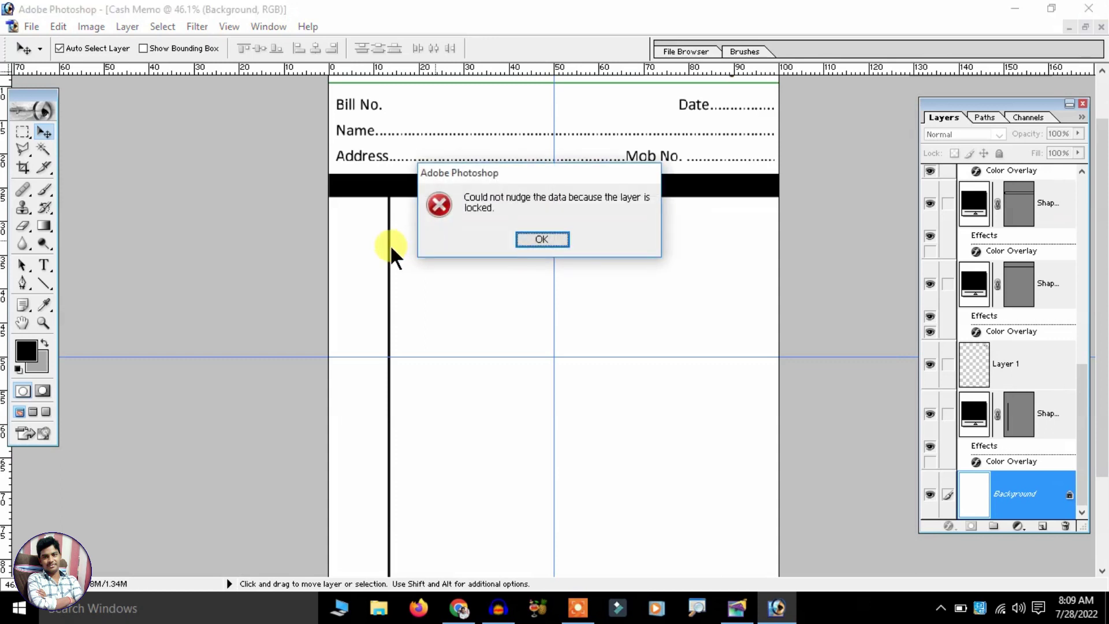
left_click(558, 242)
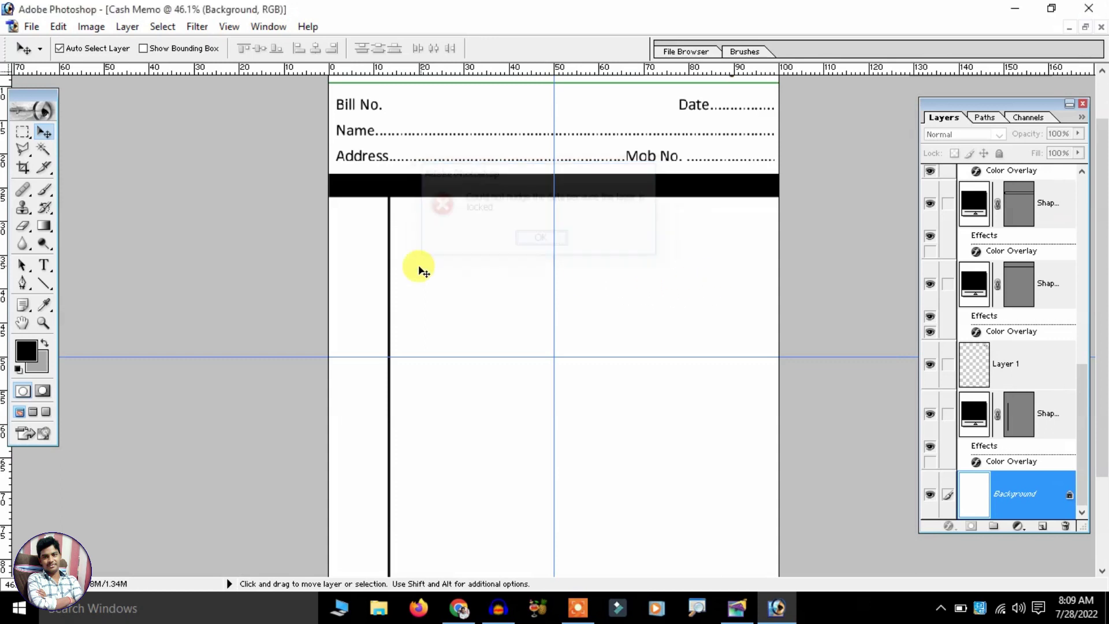
left_click(388, 295)
key("Left")
key("Left")
key("Left")
key("Left")
key("Left")
key("Left")
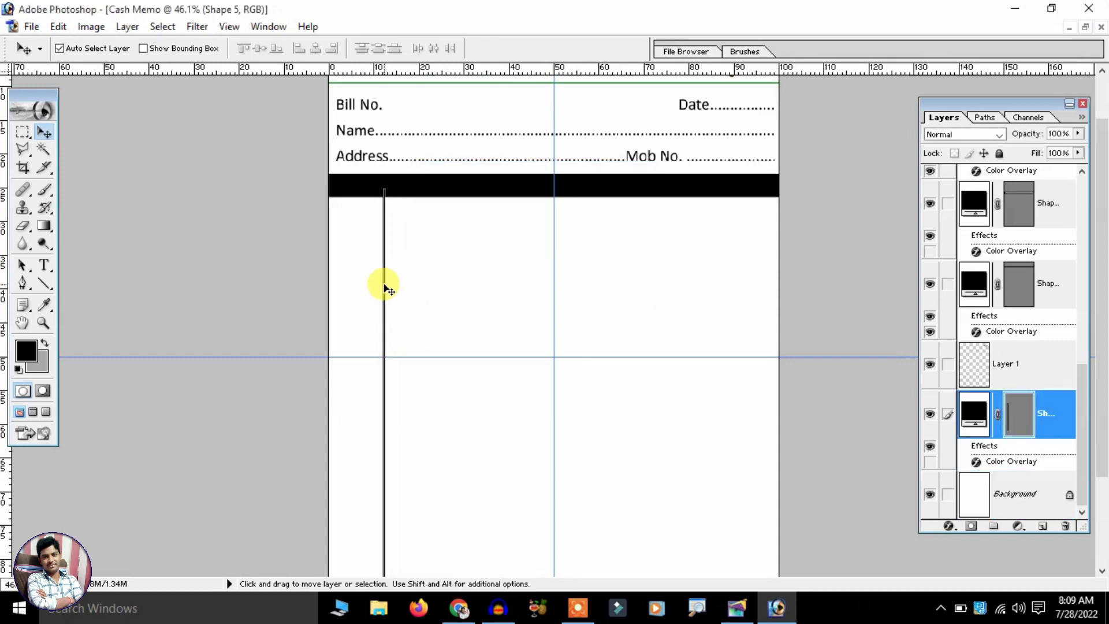
Alt-drag copies of the line to the right and nudge them into evenly spaced columns.
left_click_drag(385, 286, 585, 281)
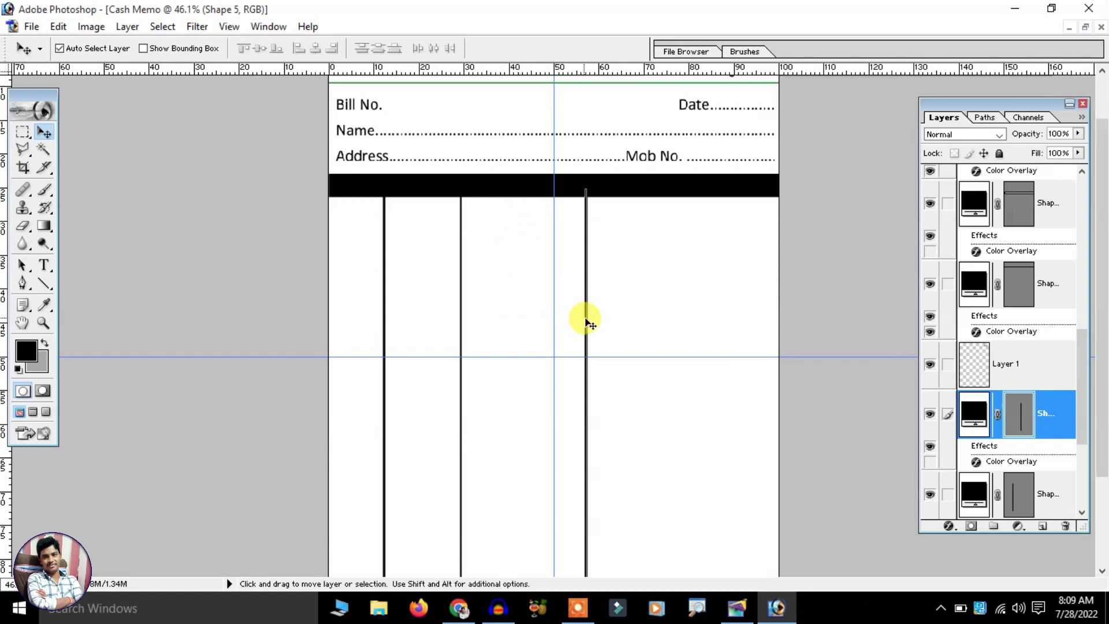
left_click_drag(586, 324, 640, 315)
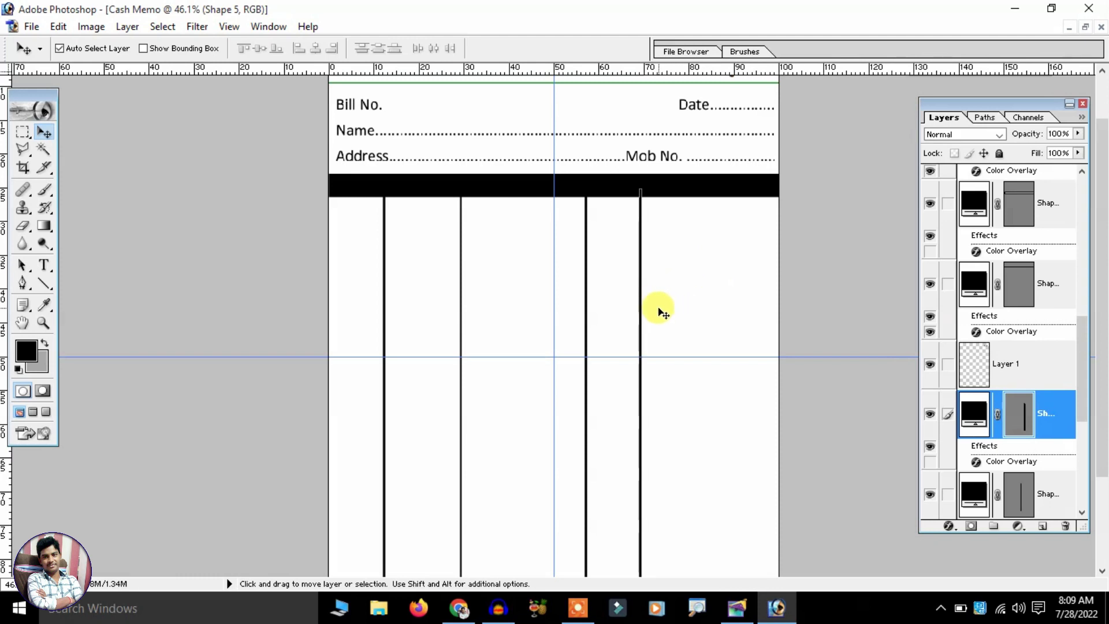
key("shift+Right")
key("shift+Right")
key("shift+Right")
key("shift+Right")
key("shift+Right")
key("shift+Right")
key("shift+Right")
key("shift+Right")
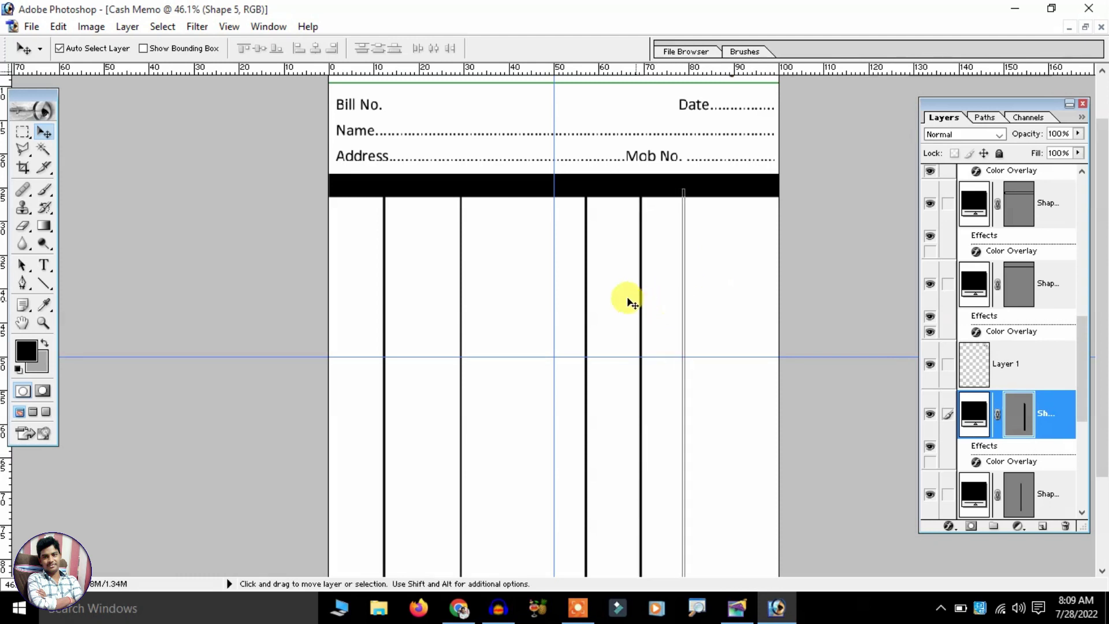
left_click(613, 297)
left_click(585, 300)
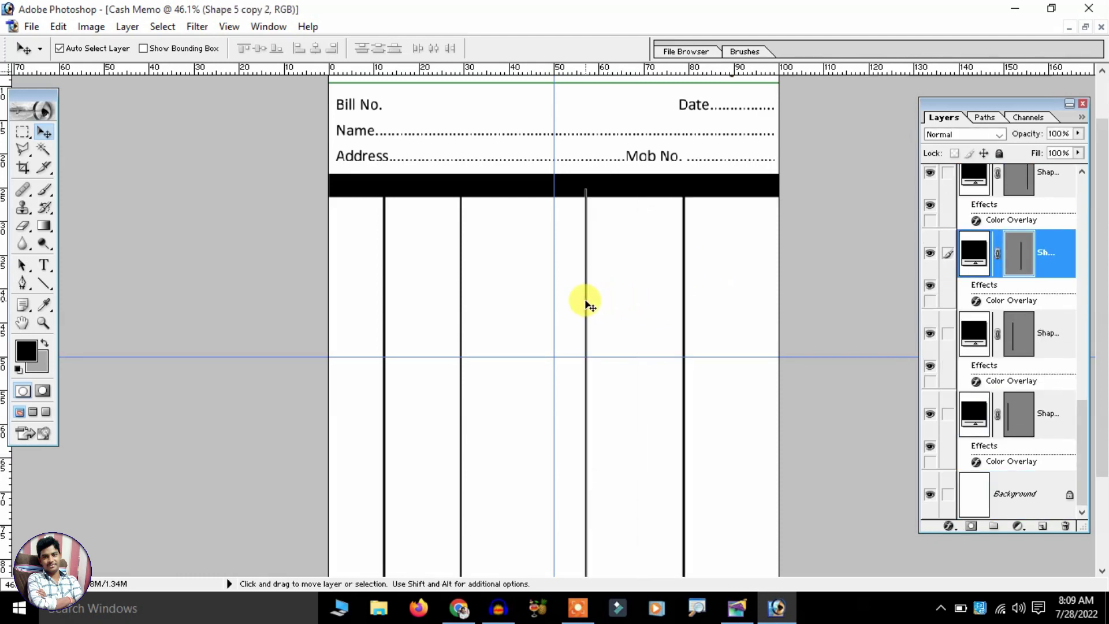
key("shift+Right")
key("shift+Right")
key("shift+Right")
key("shift+Right")
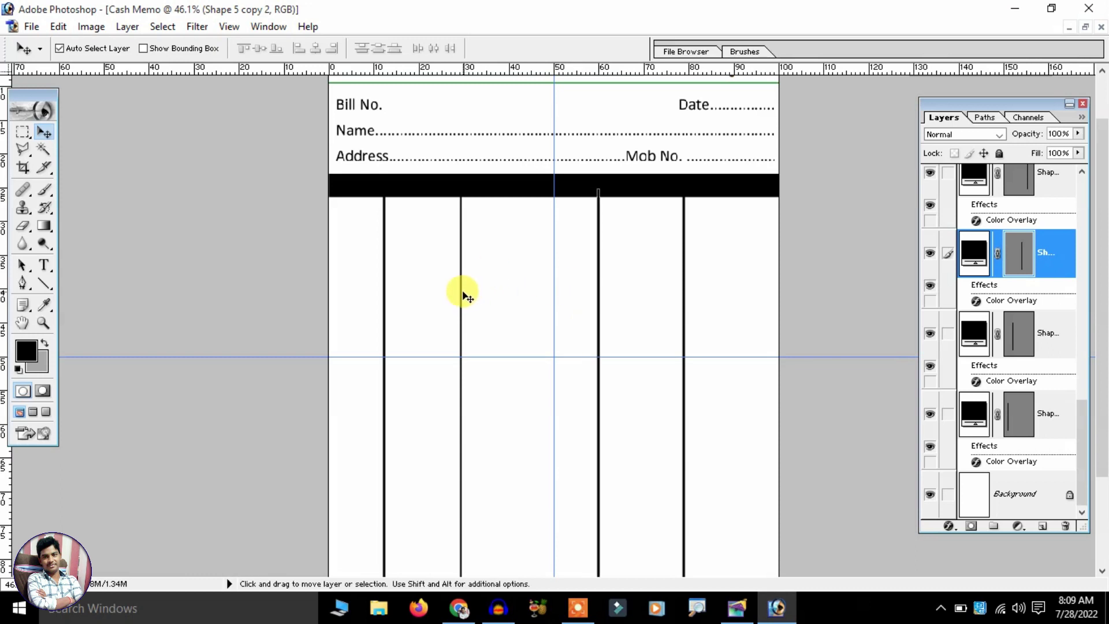
left_click(462, 296)
key("shift+Right")
key("shift+Right")
key("shift+Right")
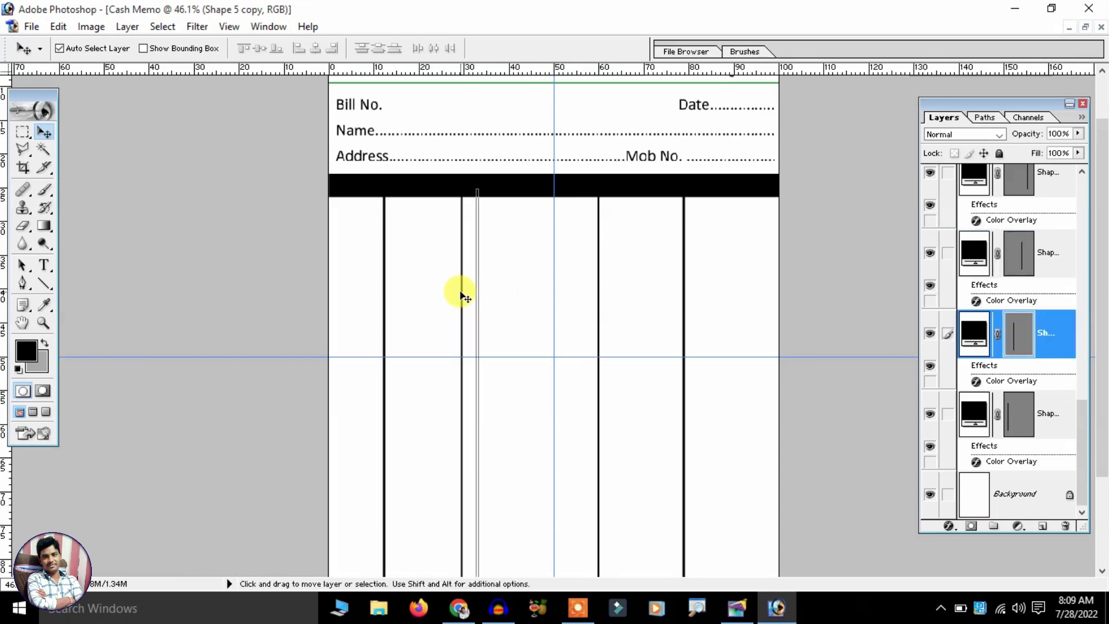
key("shift+Right")
key("shift+Right")
key("shift+Right")
key("shift+Right")
key("shift+Right")
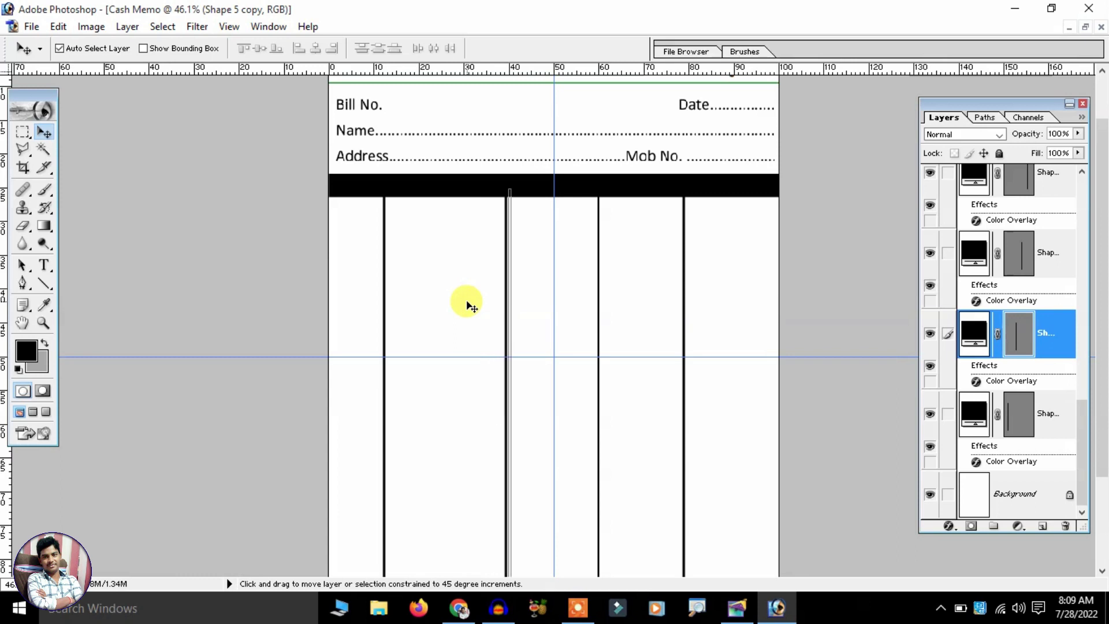
key("shift+Right")
key("shift+Right")
key("shift+Right")
key("shift+Right")
key("shift+Right")
key("shift+Right")
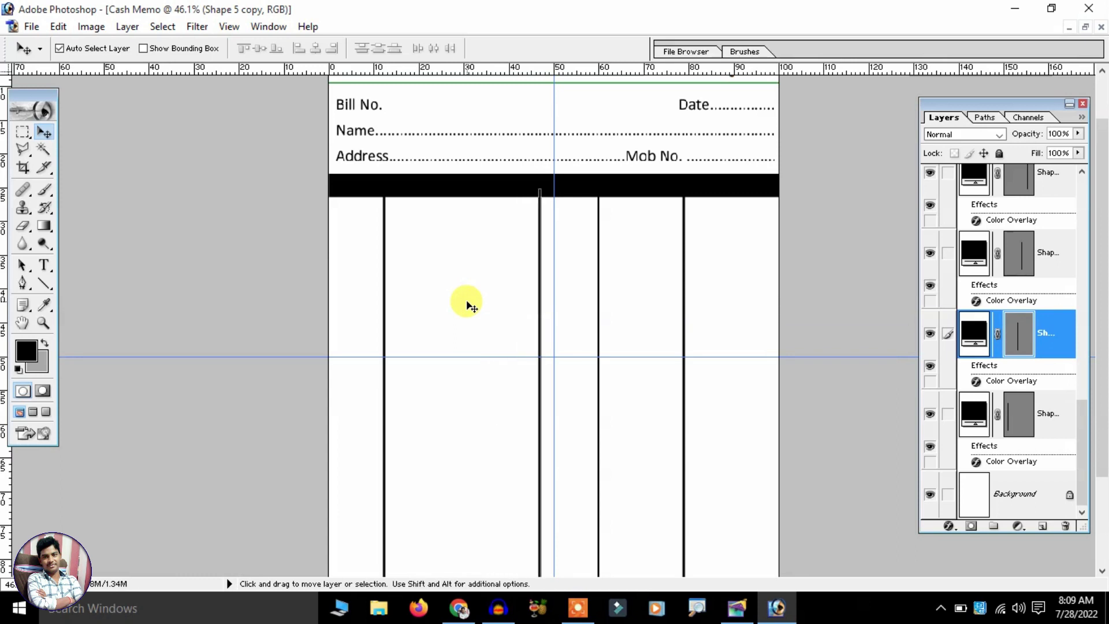
left_click(385, 255)
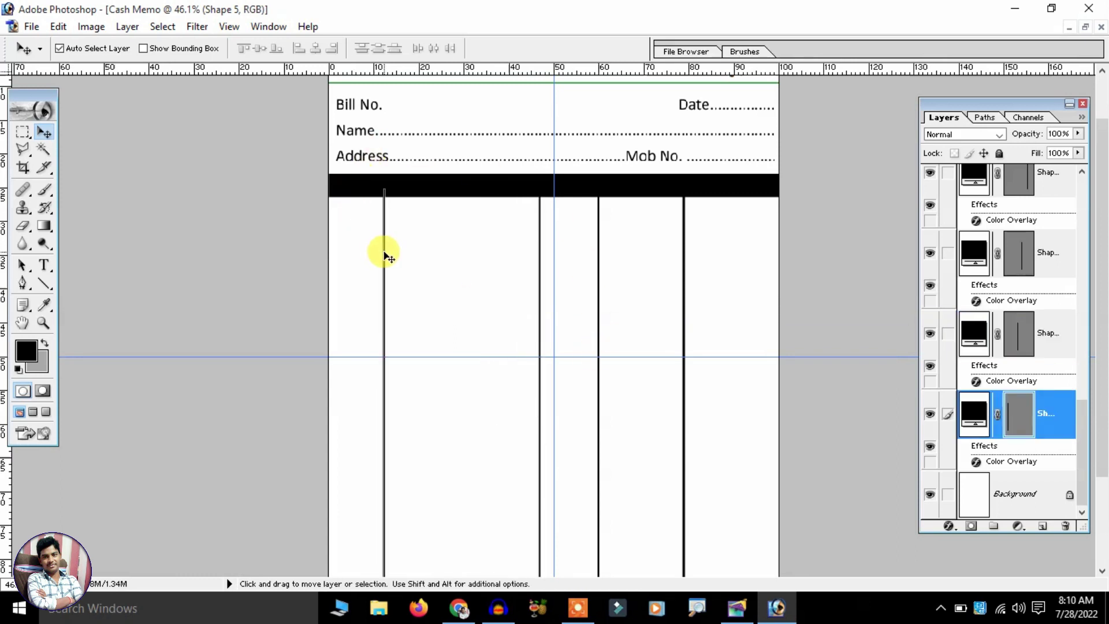
Shift the leftmost divider toward the page edge and nudge the right-hand dividers into place.
scroll(393, 274, "up", 2)
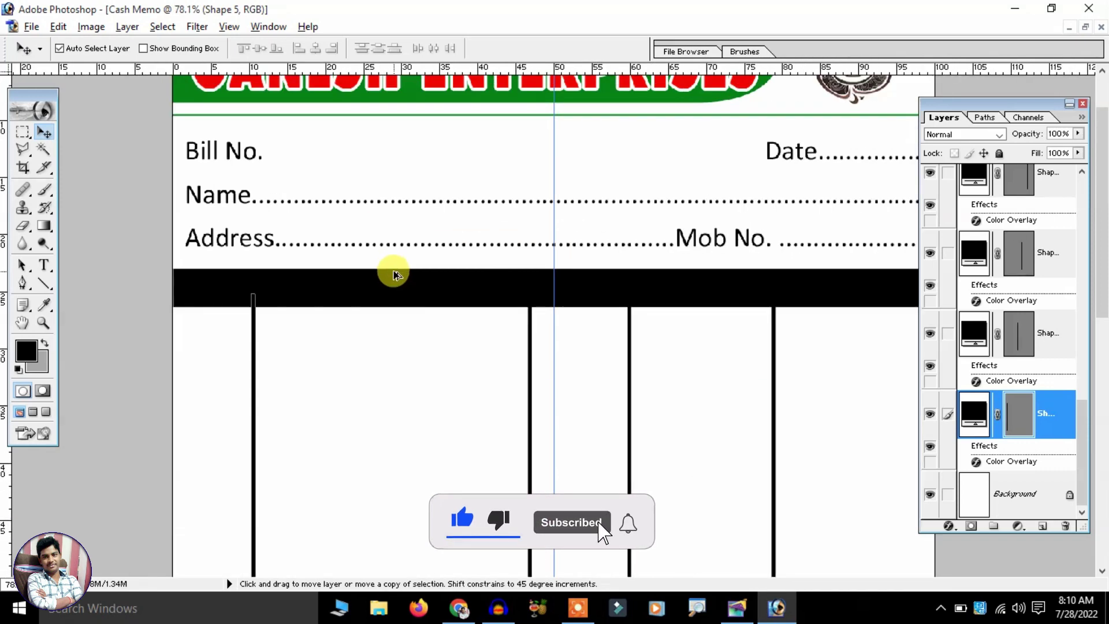
scroll(393, 274, "down", 1)
scroll(173, 322, "up", 2)
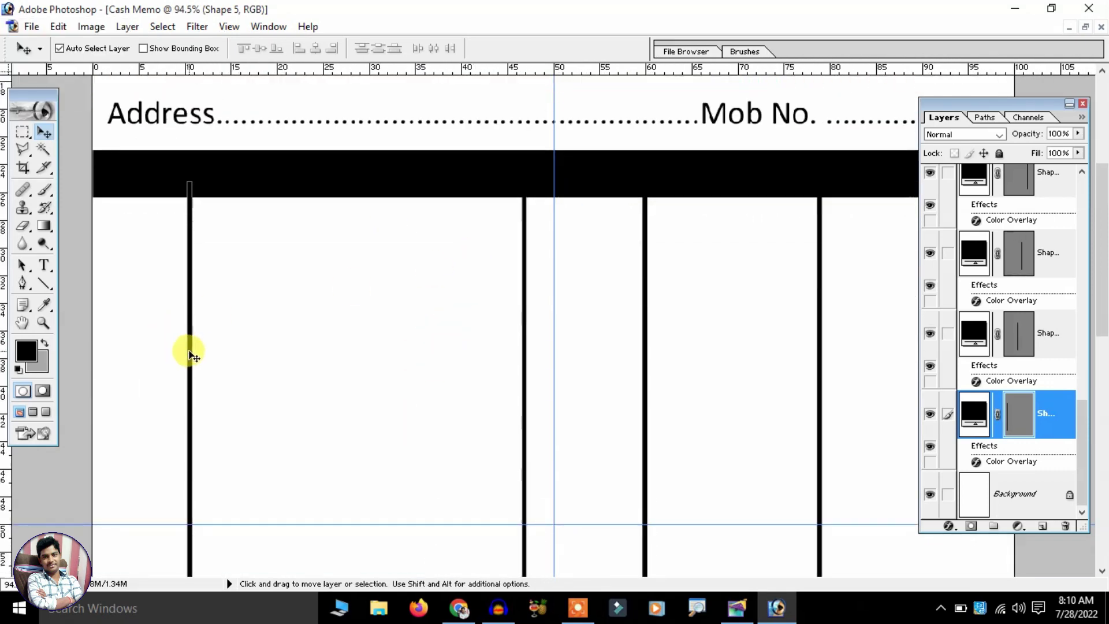
key("shift+Left")
key("shift+Left")
key("shift+Left")
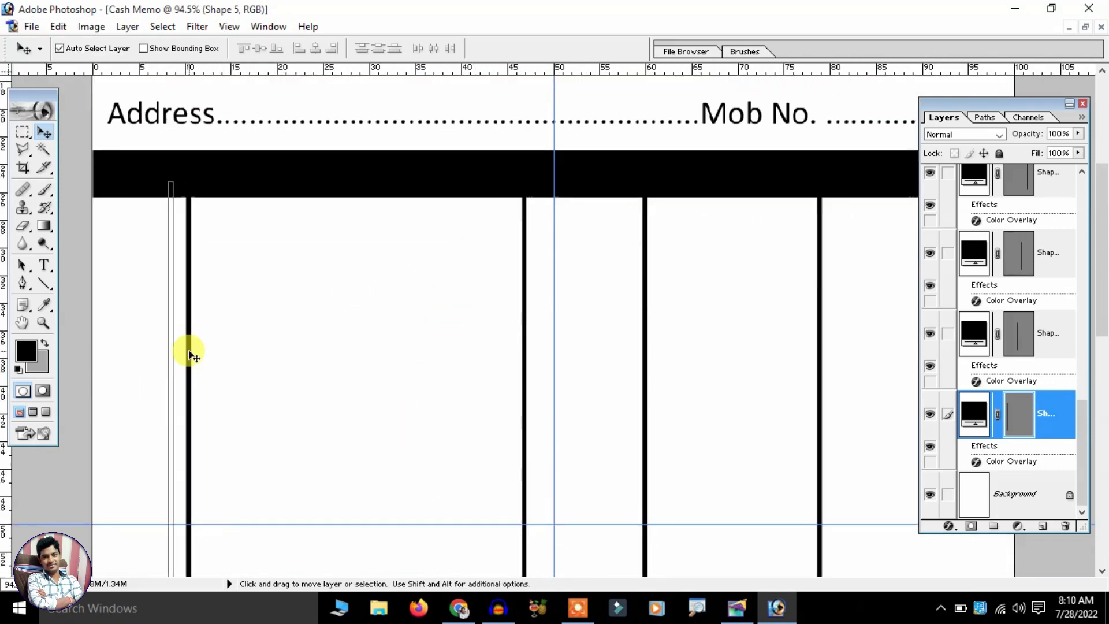
key("shift+Left")
key("shift+Left")
key("shift+Left")
key("shift+Left")
key("shift+Left")
left_click(191, 354)
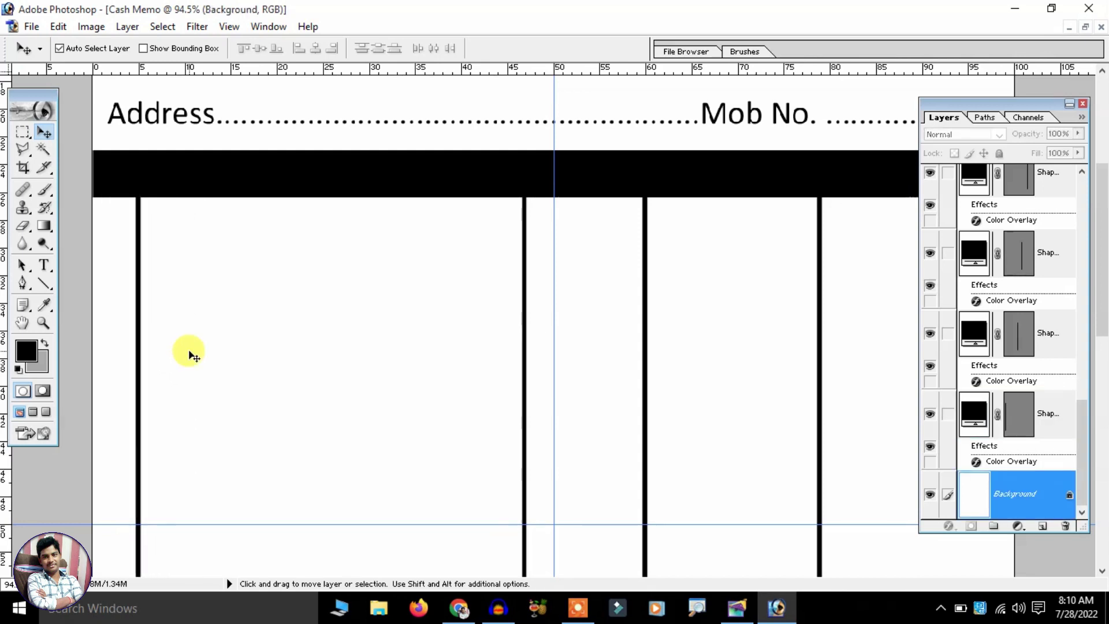
left_click(647, 247)
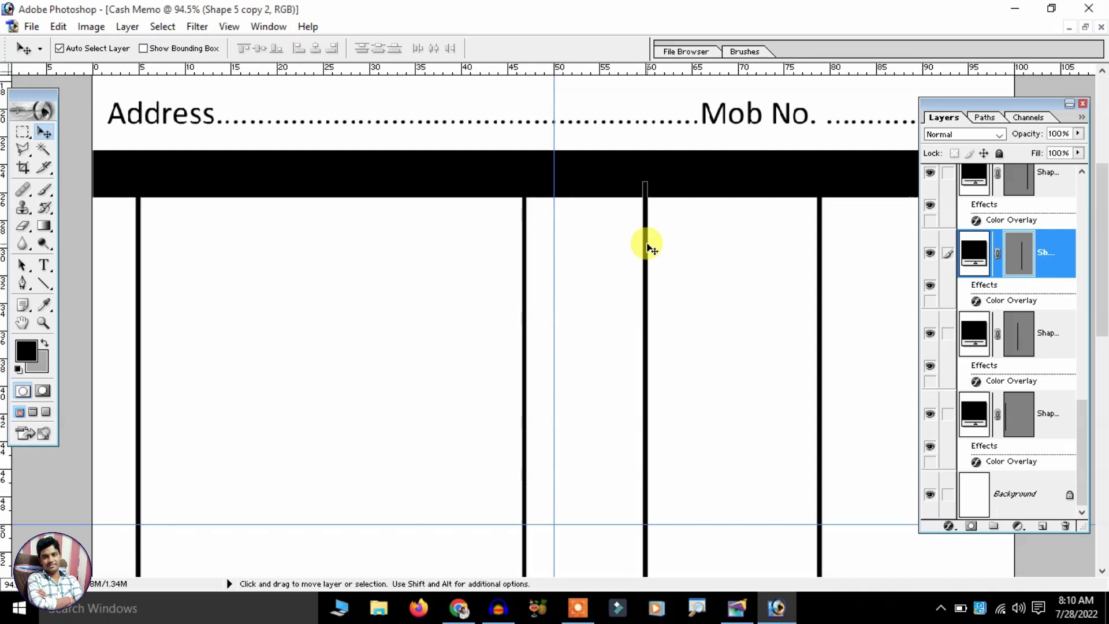
key("Right")
key("Right")
key("Right")
key("Right")
key("Right")
key("Right")
left_click_drag(822, 284, 817, 284)
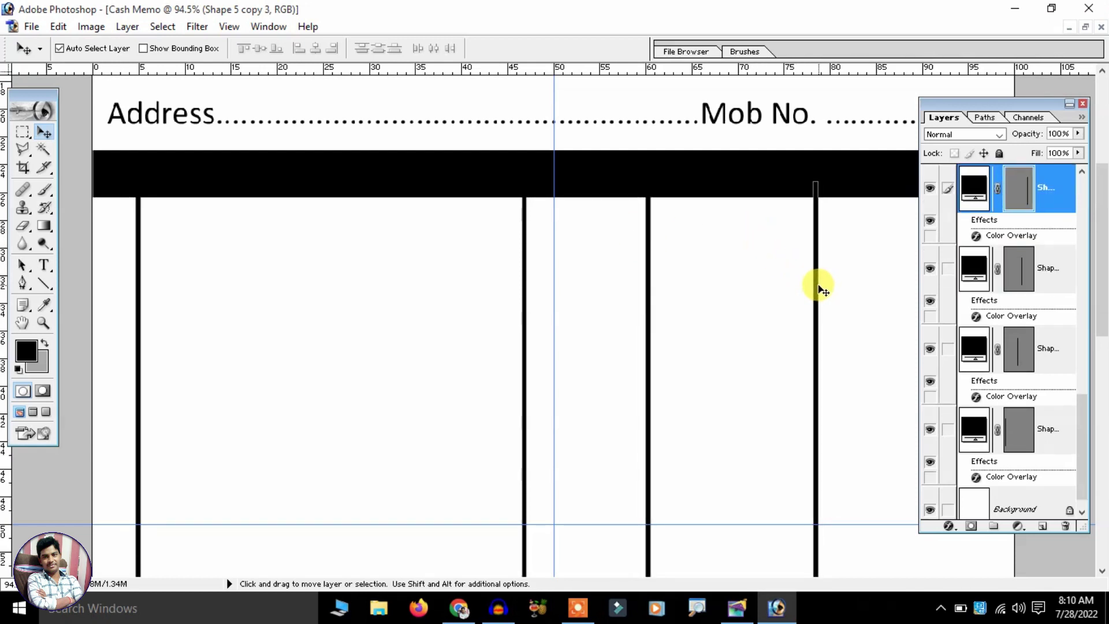
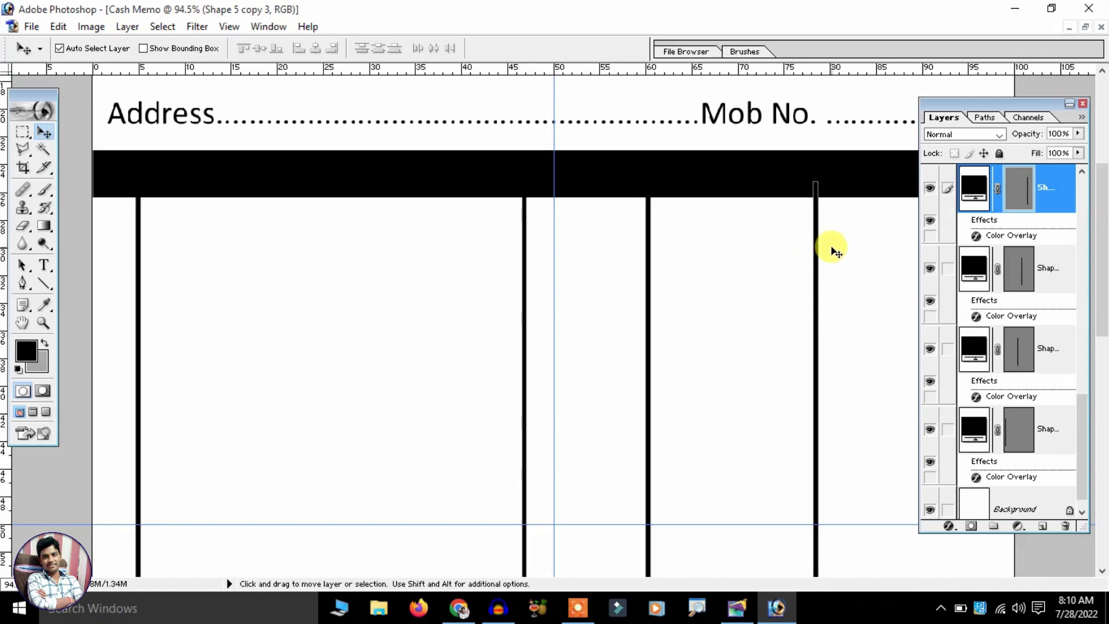
Nudge the rightmost and next vertical column lines slightly to the right.
left_click(742, 280)
scroll(755, 290, "down", 2)
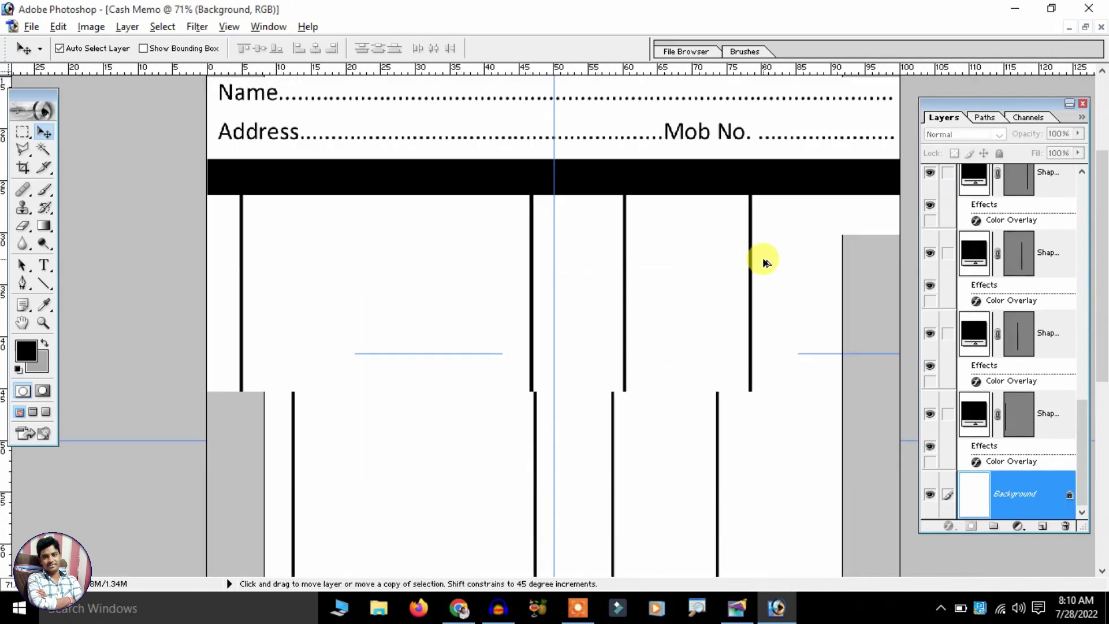
scroll(762, 265, "up", 1)
left_click(770, 248)
key("shift+Right")
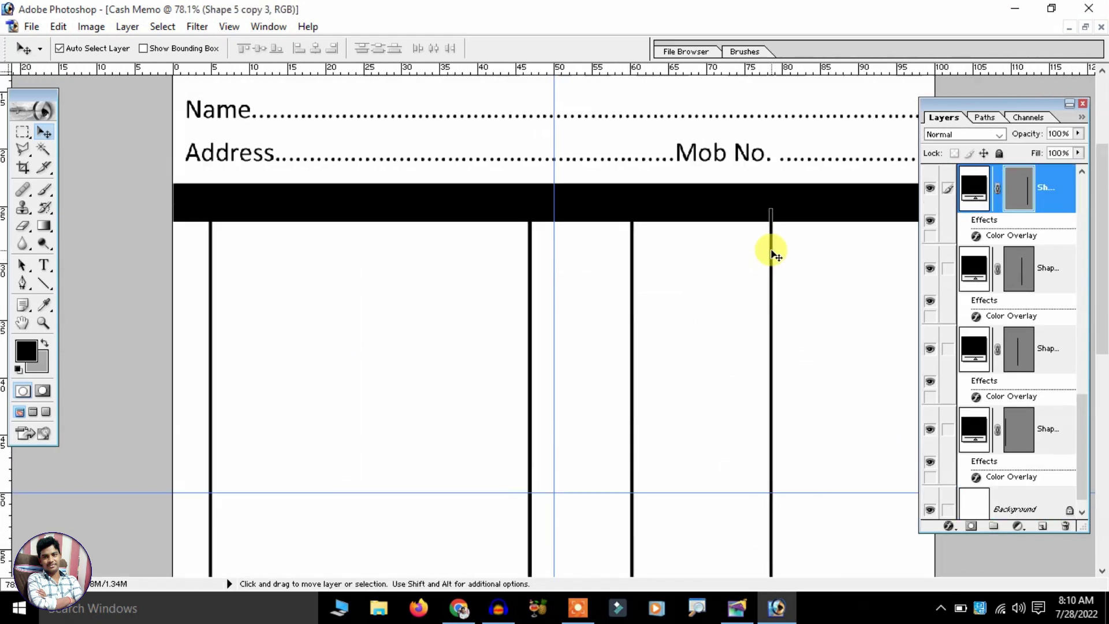
key("shift+Right")
left_click(633, 292)
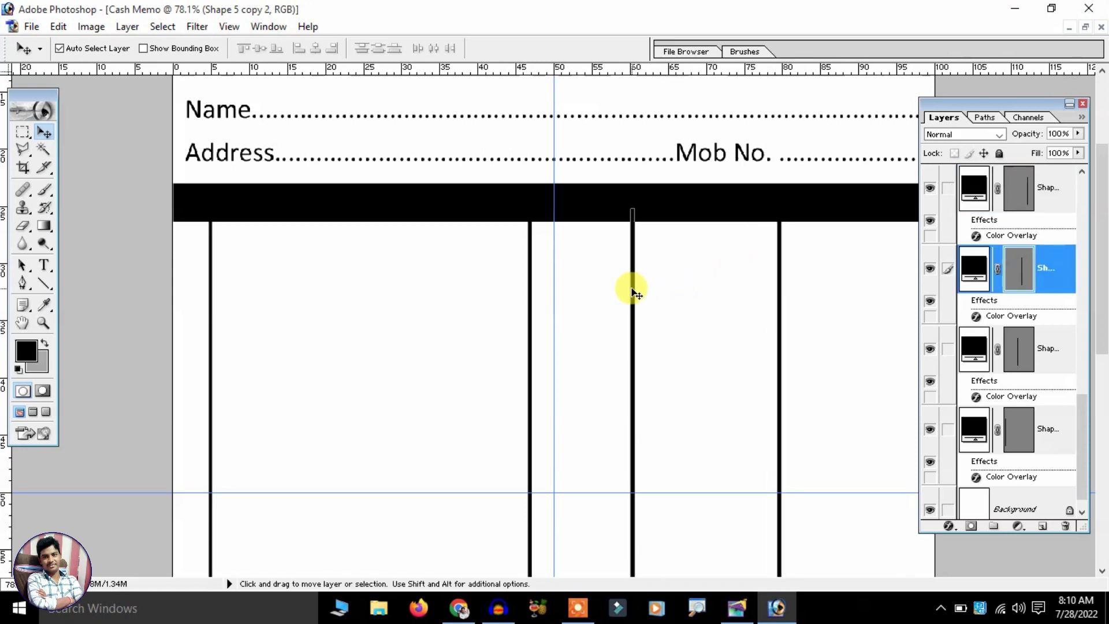
key("shift+Right")
key("shift+Right")
key("shift+Right")
Shift the centre column line right, then deselect the column lines.
key("shift+Right")
key("shift+Right")
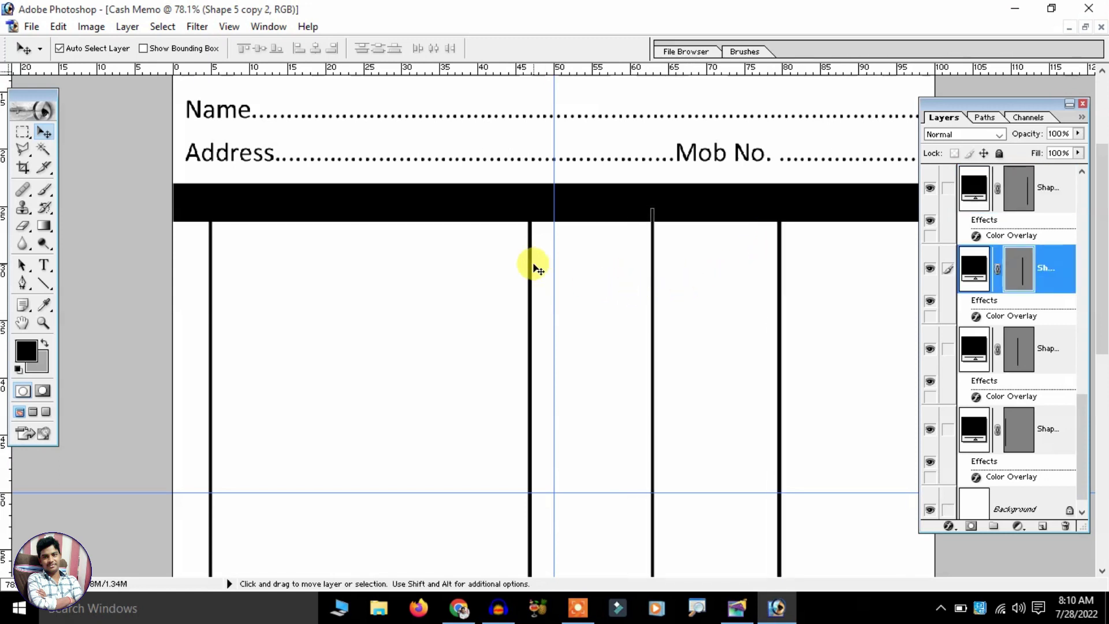
left_click(530, 264)
key("shift+Right")
key("shift+Right")
key("shift+Right")
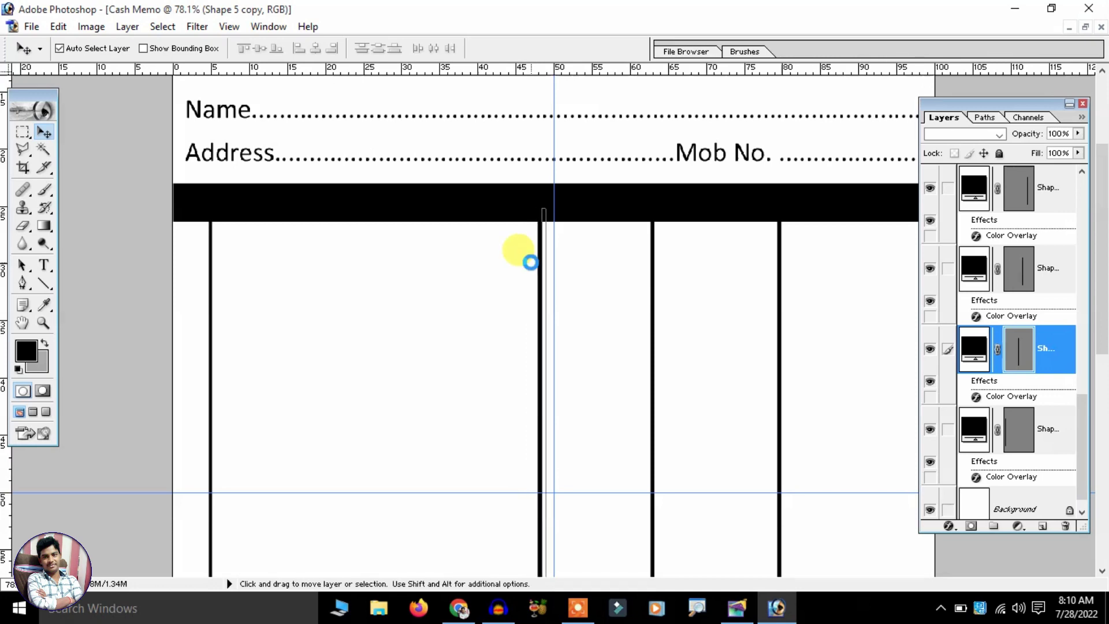
key("shift+Right")
key("shift+Right")
key("shift+Right")
key("shift+Right")
left_click(504, 267)
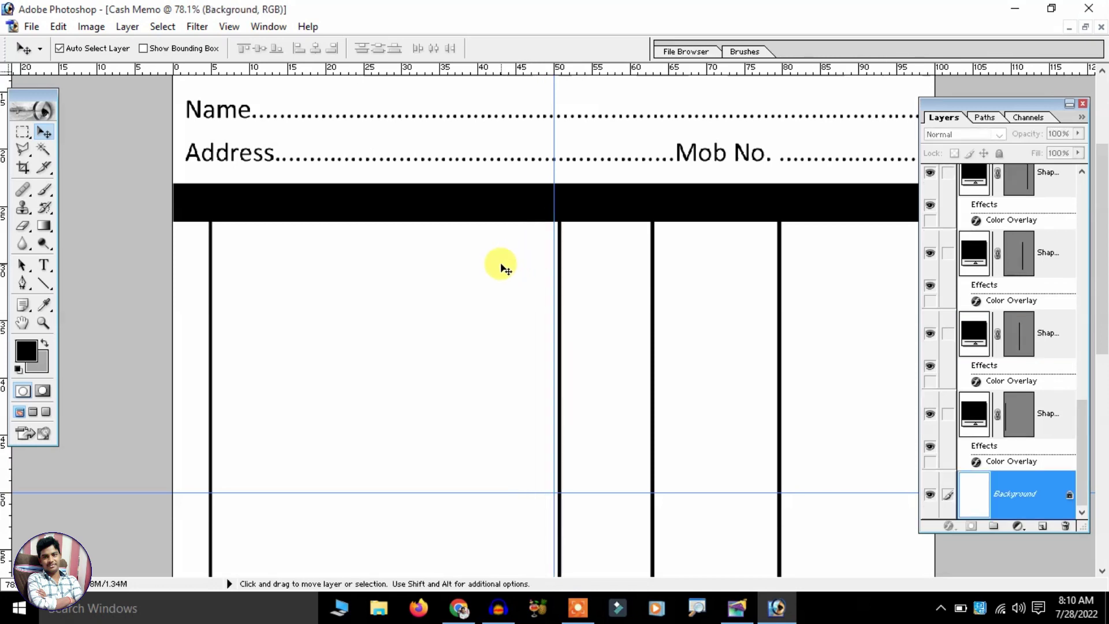
scroll(504, 267, "down", 3)
scroll(503, 267, "down", 3)
scroll(504, 267, "up", 4)
scroll(504, 267, "up", 1)
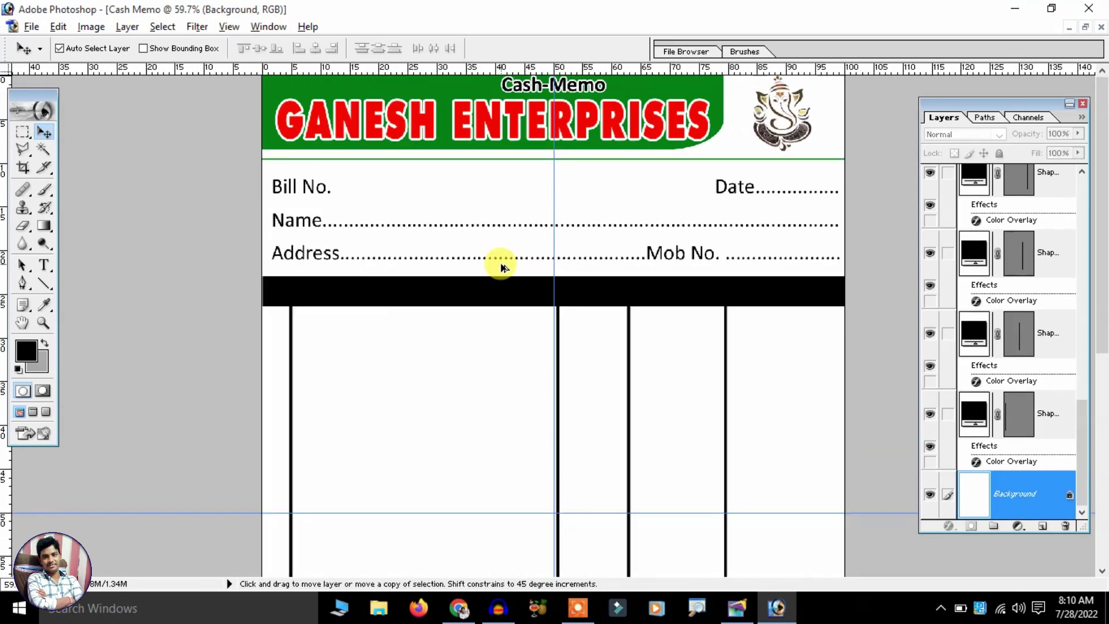
scroll(301, 350, "up", 1)
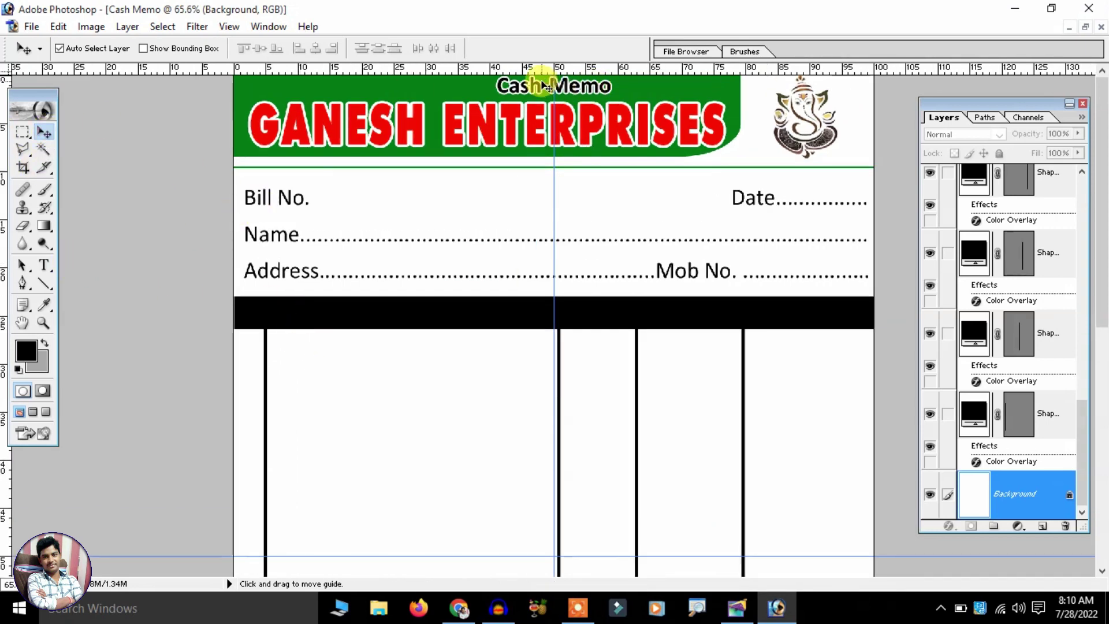
Copy the Cash-Memo text down into the table and retype it as 'Sl. No.'.
left_click_drag(518, 91, 398, 367)
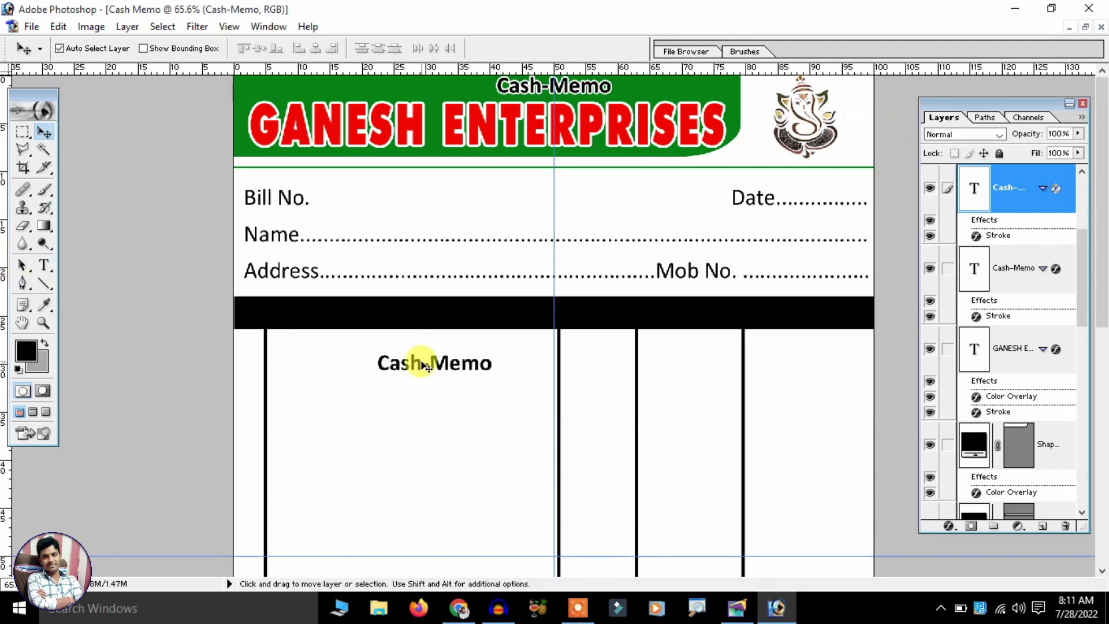
left_click(44, 265)
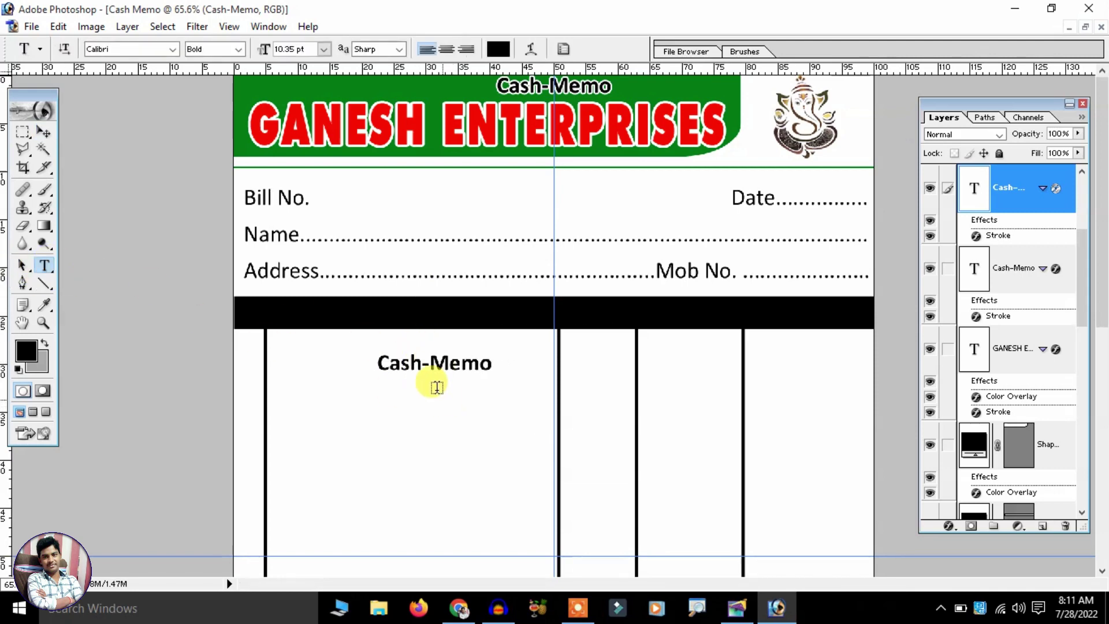
double_click(416, 351)
type("Sl. ")
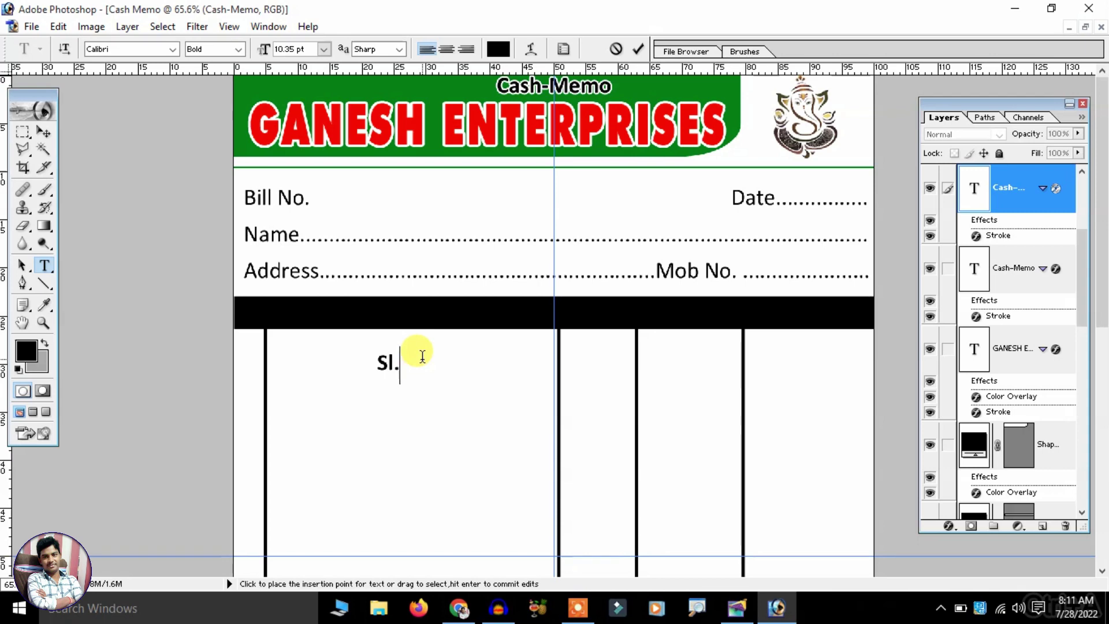
type("No.")
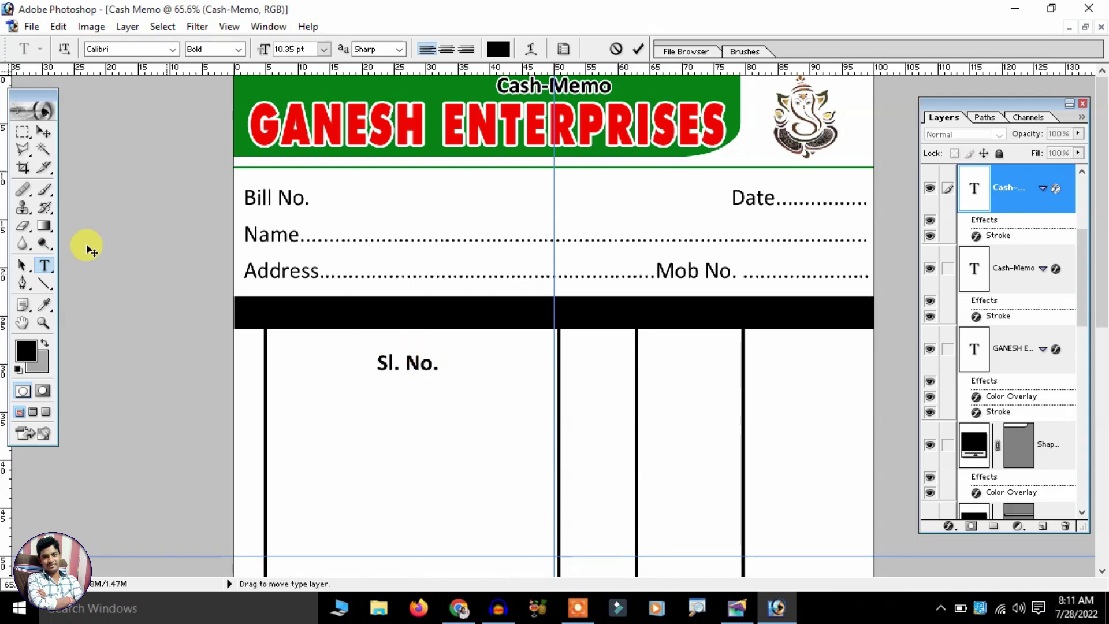
left_click(42, 132)
Give the Sl. No. text a white Color Overlay and turn off its Stroke.
key("alt+l")
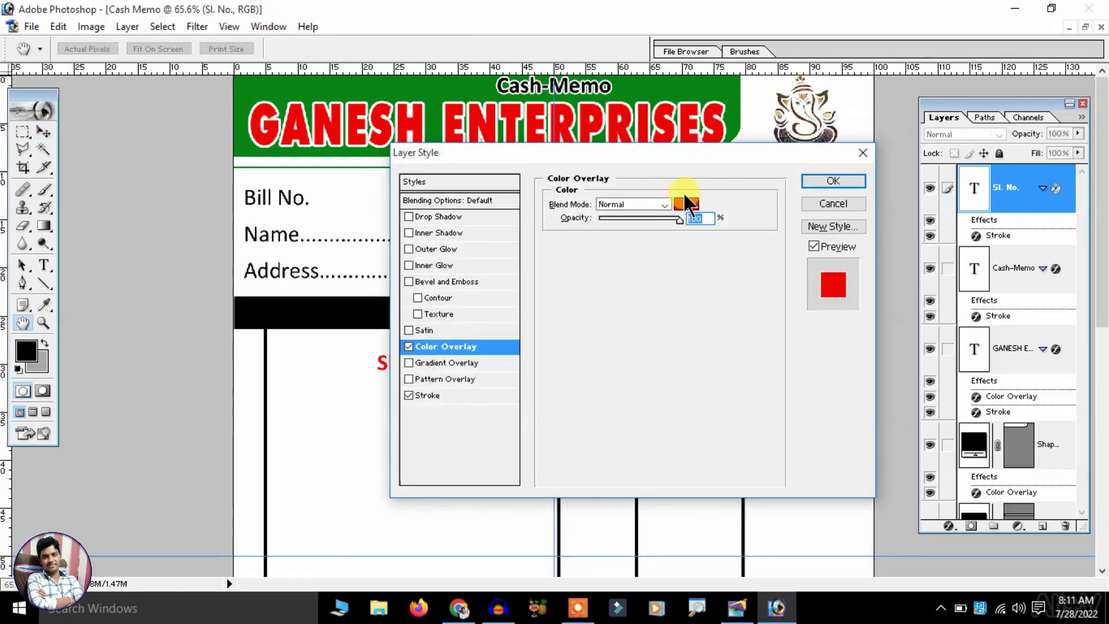
left_click(686, 204)
key("Return")
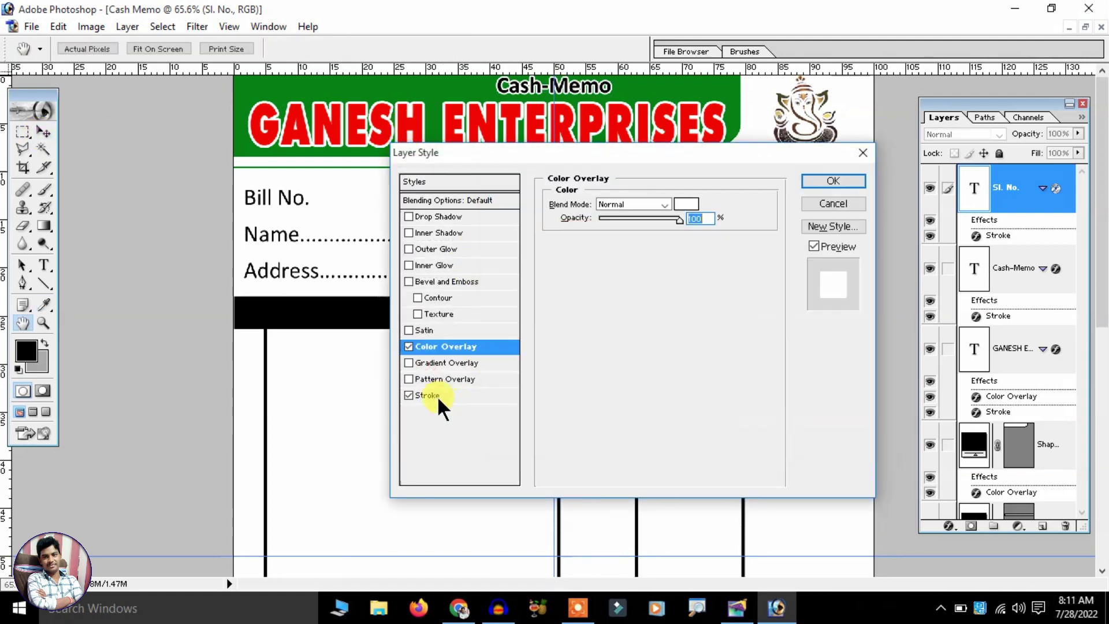
left_click(441, 395)
left_click(408, 395)
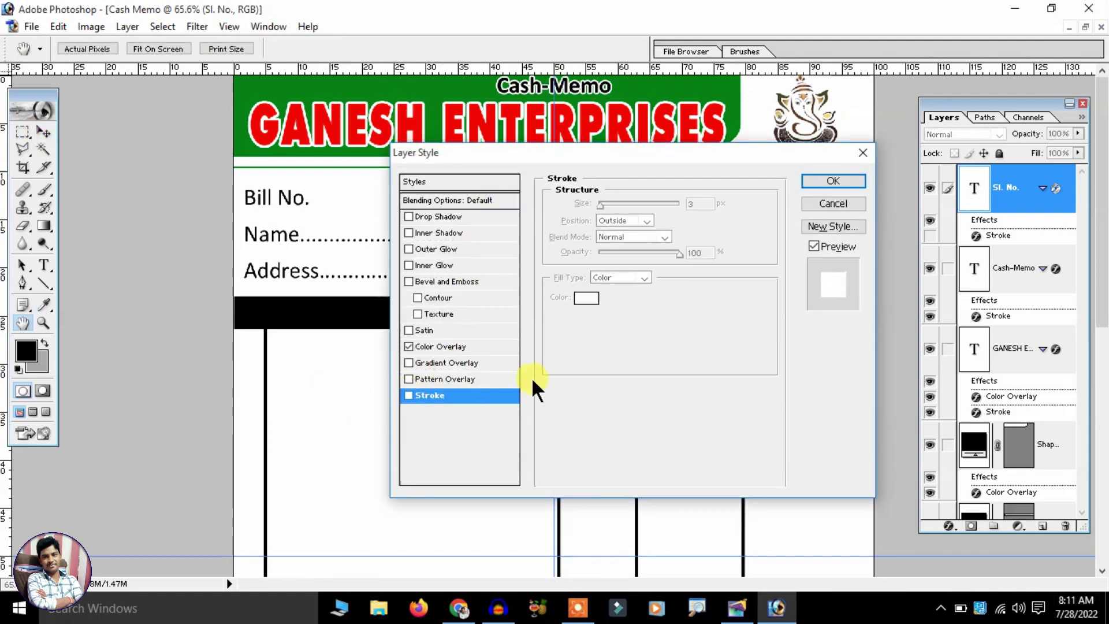
left_click(814, 181)
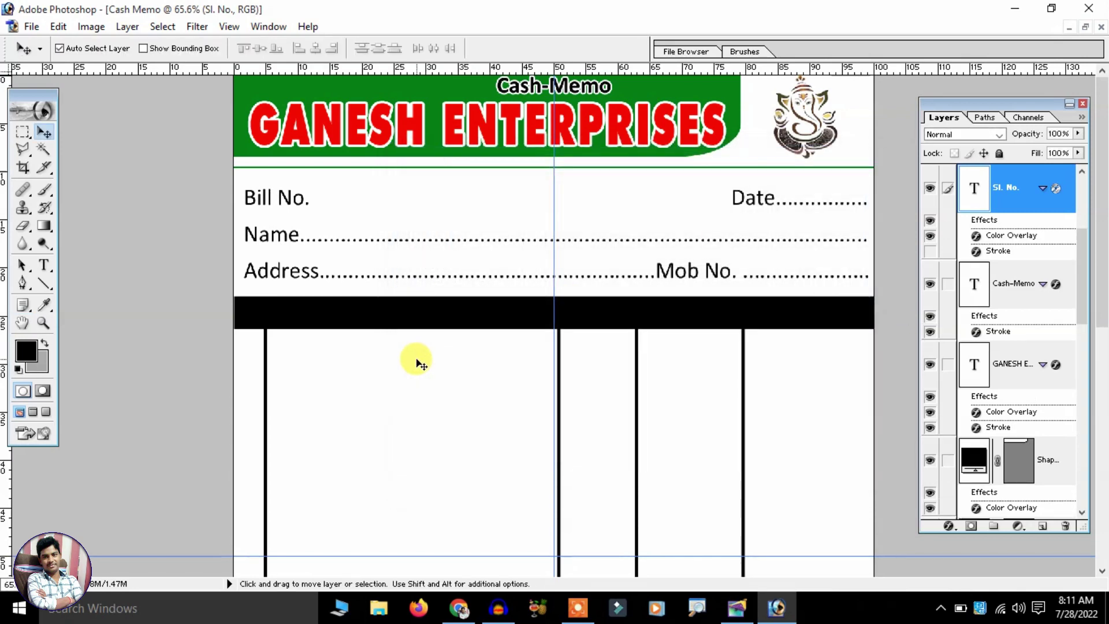
Move the Sl. No. text into the black bar's left edge and edit it to 'SN.'.
key("ctrl+t")
key("shift+Up")
key("shift+Up")
key("shift+Up")
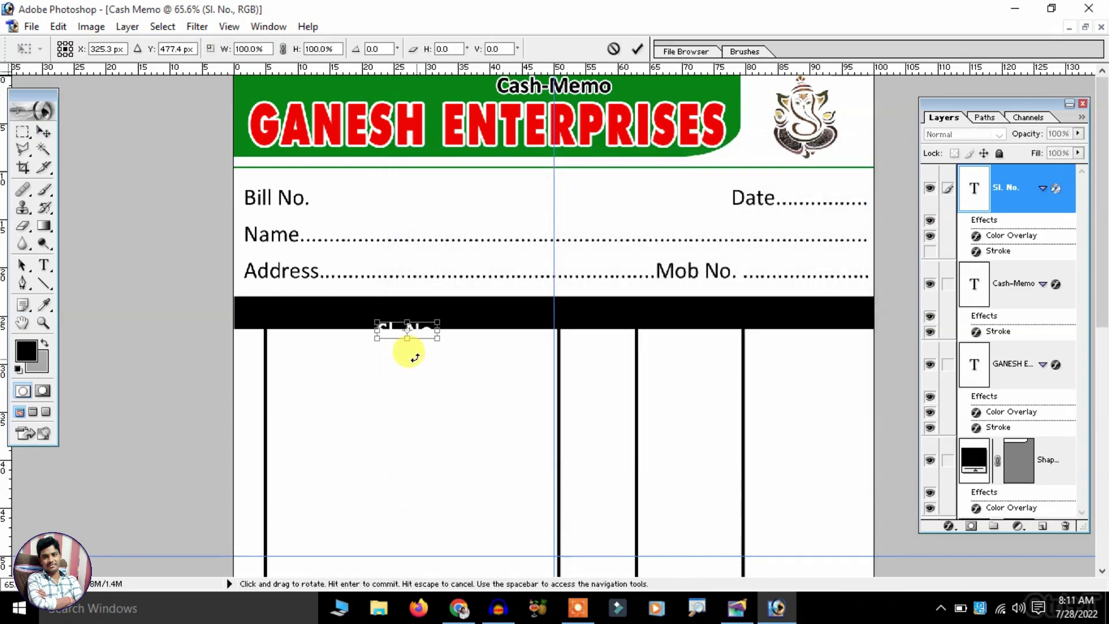
key("shift+Up")
key("shift+Up")
key("shift+Up")
key("shift+Left")
key("shift+Left")
key("shift+Left")
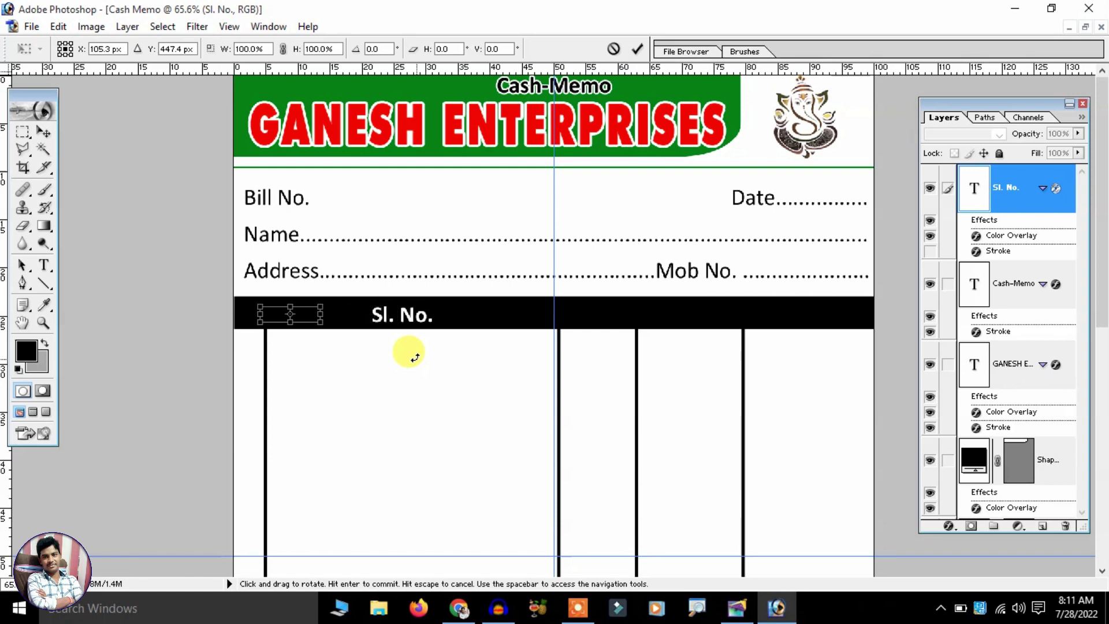
key("shift+Left")
key("shift+Left")
key("shift+Left")
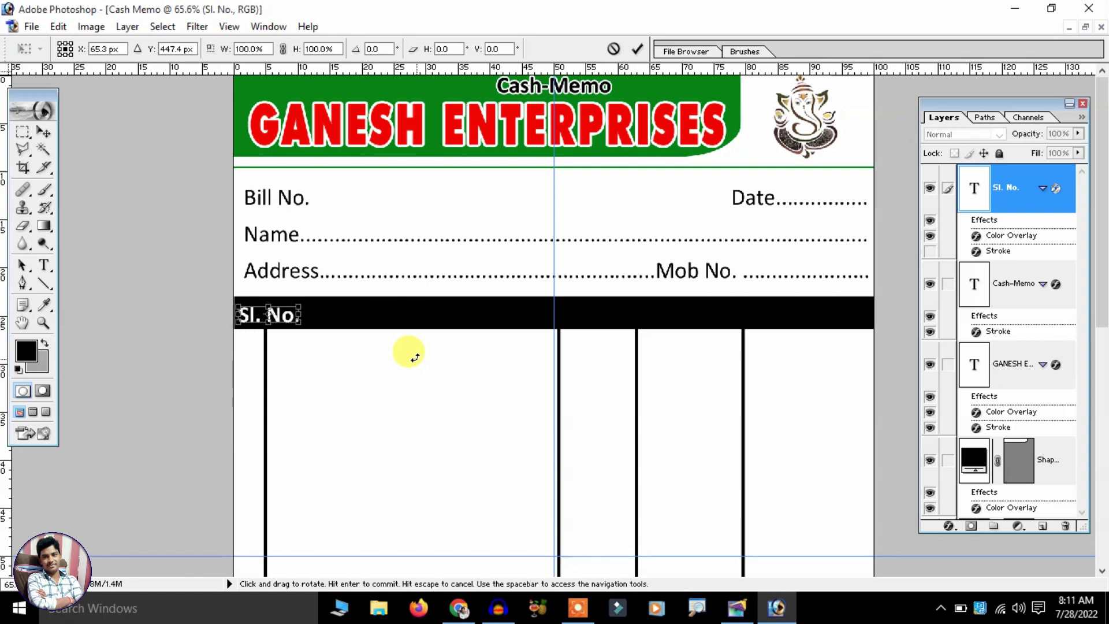
key("Return")
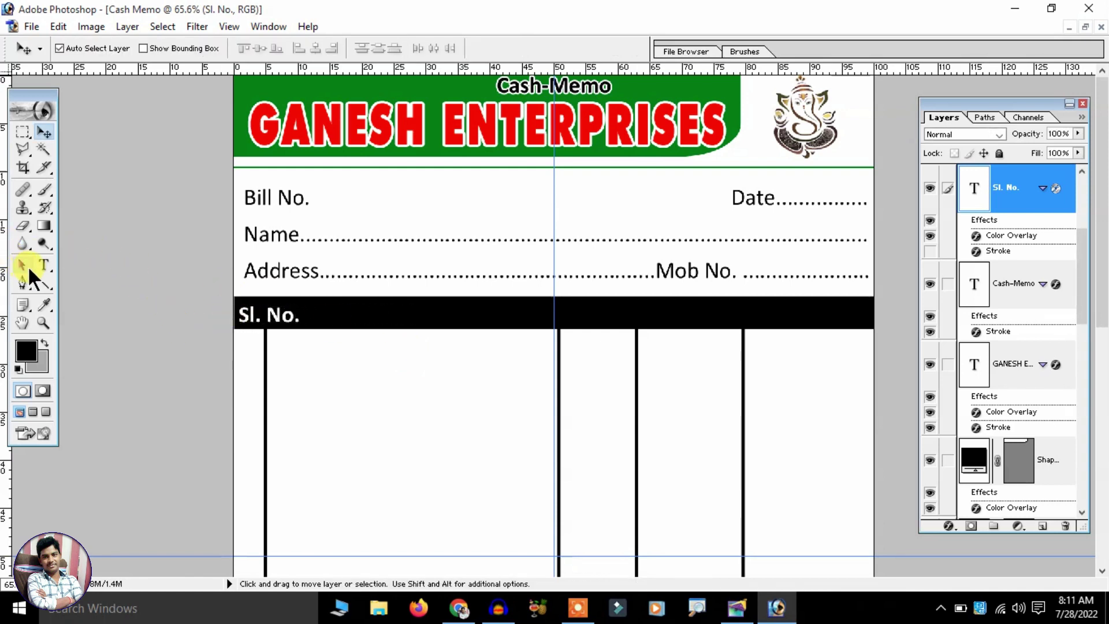
left_click(44, 265)
left_click_drag(249, 314, 392, 311)
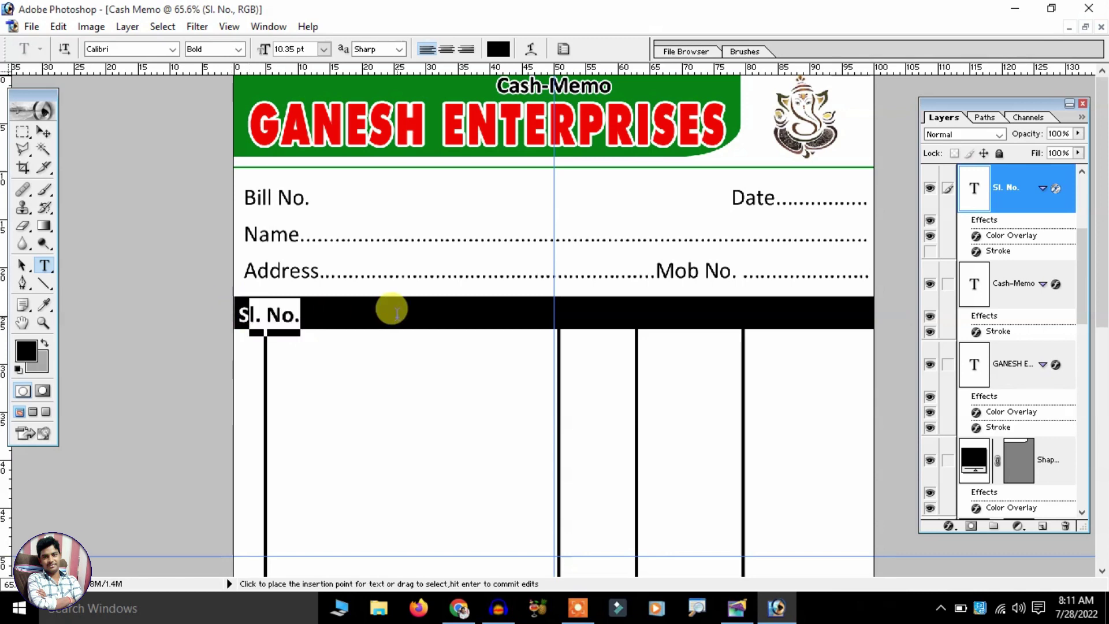
type("n")
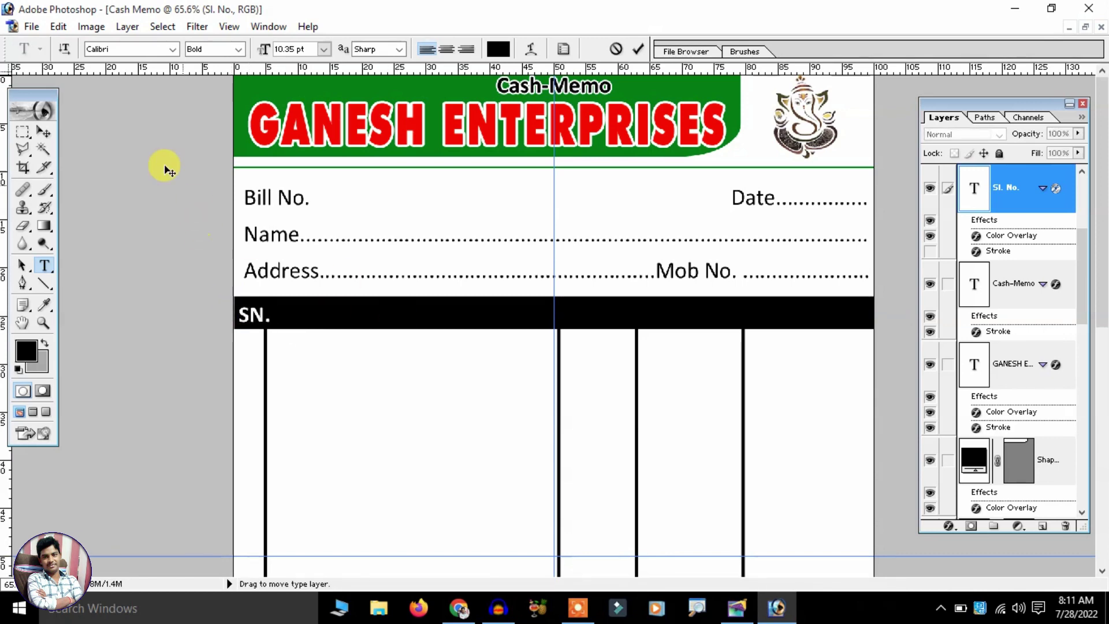
left_click(45, 129)
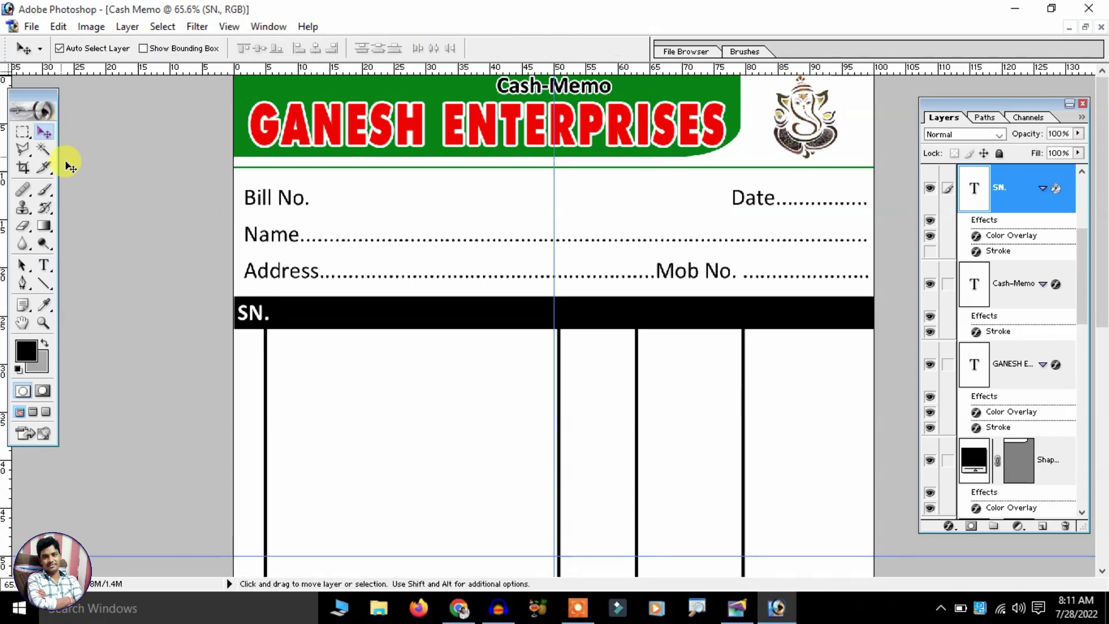
Duplicate the SN. heading to its right and retype it as 'Particulars'.
scroll(149, 250, "down", 1)
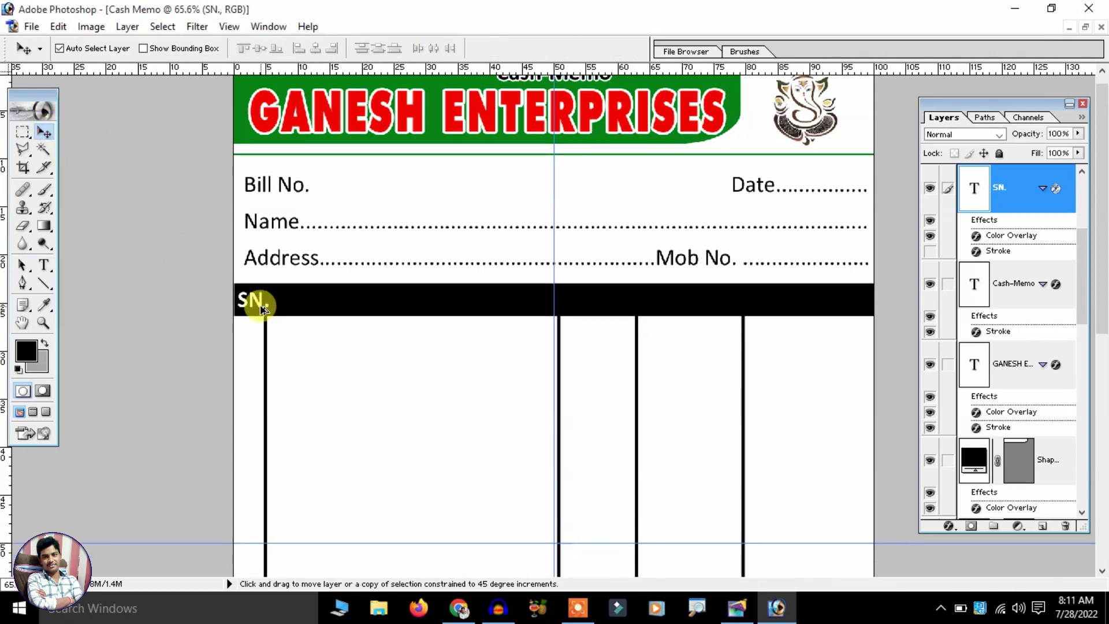
mouse_move(255, 300)
left_mouse_down()
mouse_move(271, 309)
mouse_move(334, 302)
left_mouse_up()
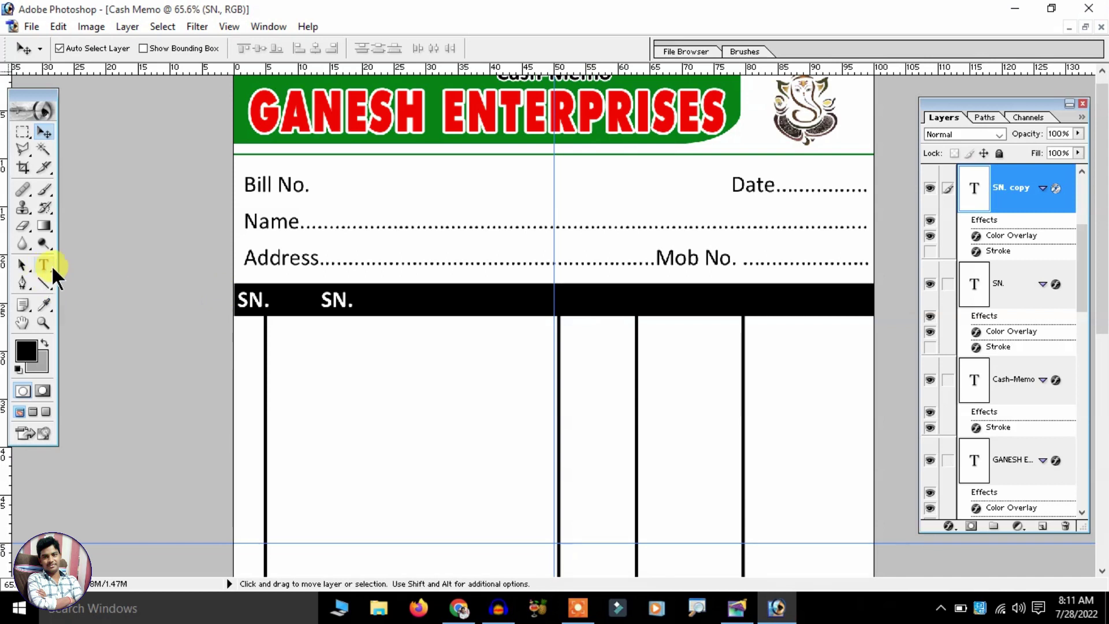
left_click(44, 265)
double_click(311, 304)
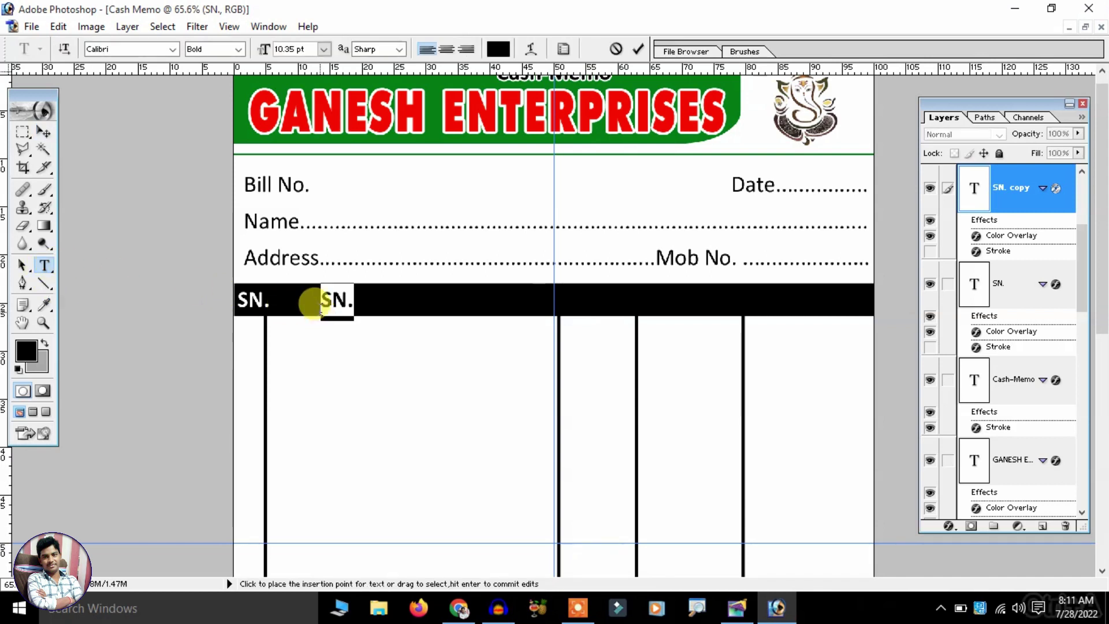
type("Particulars")
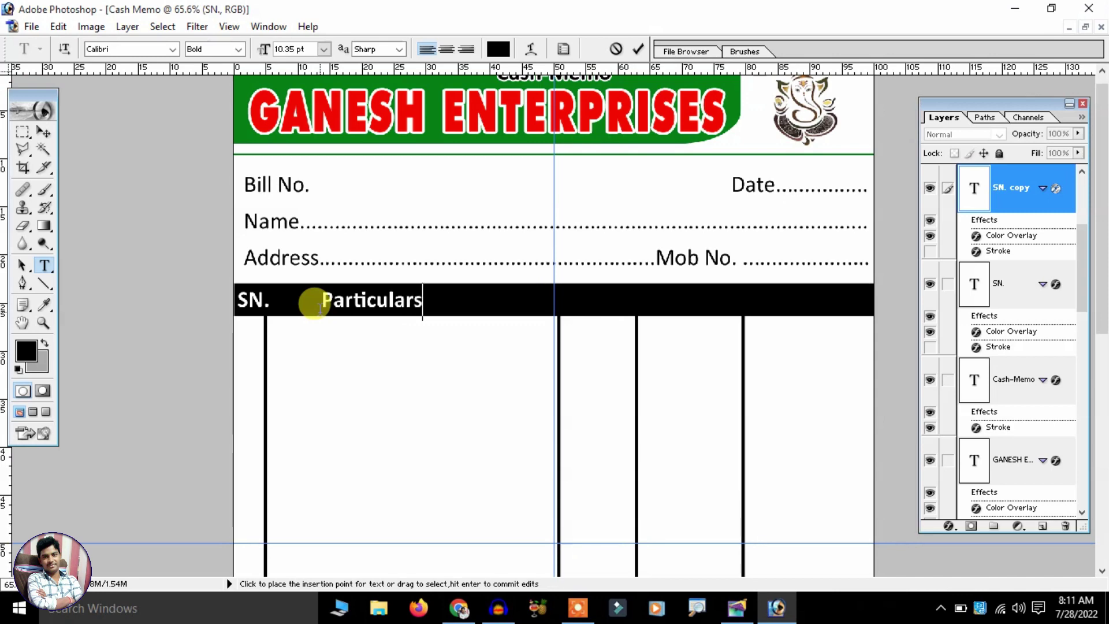
Copy the Particulars heading into the next column as 'Qnty.' and position it.
left_click(38, 134)
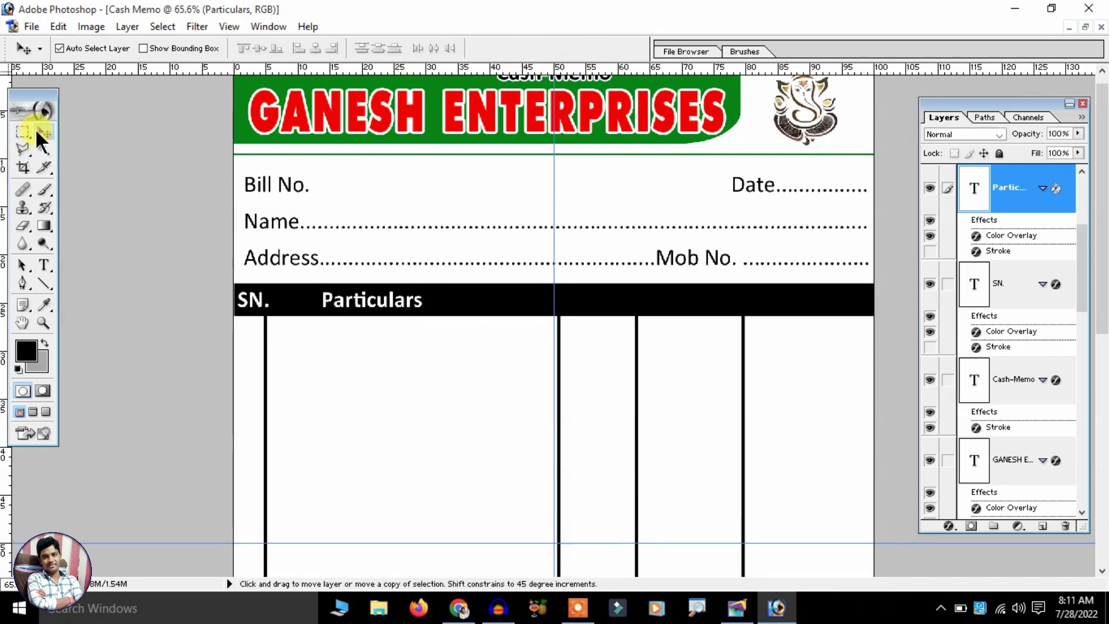
left_click_drag(359, 299, 593, 319)
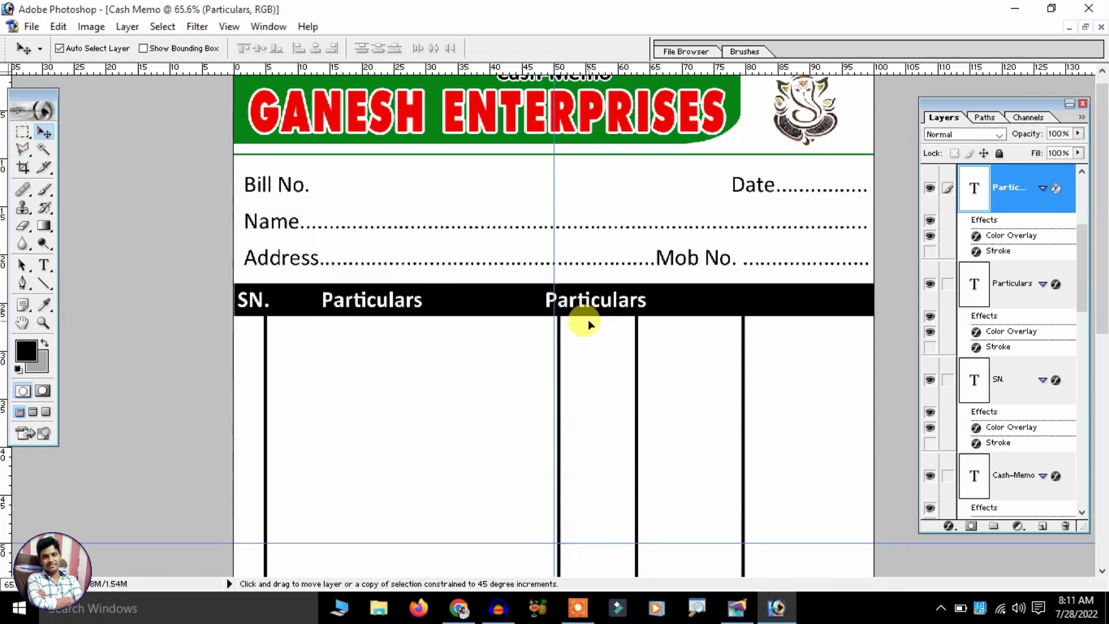
left_click(44, 264)
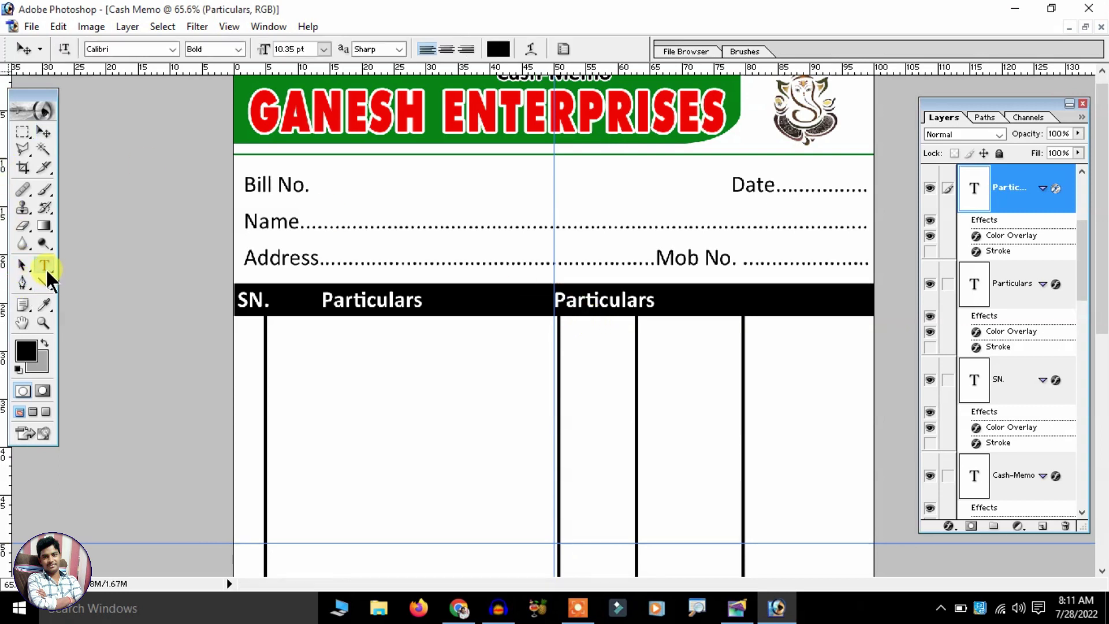
double_click(590, 307)
type("A")
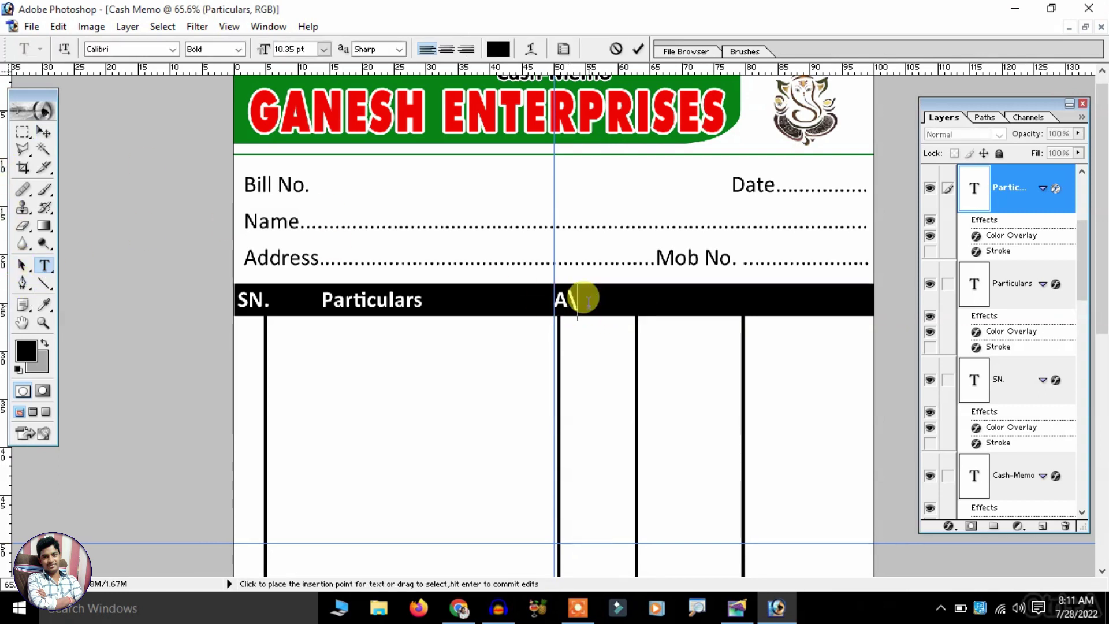
key("BackSpace")
type("Qn")
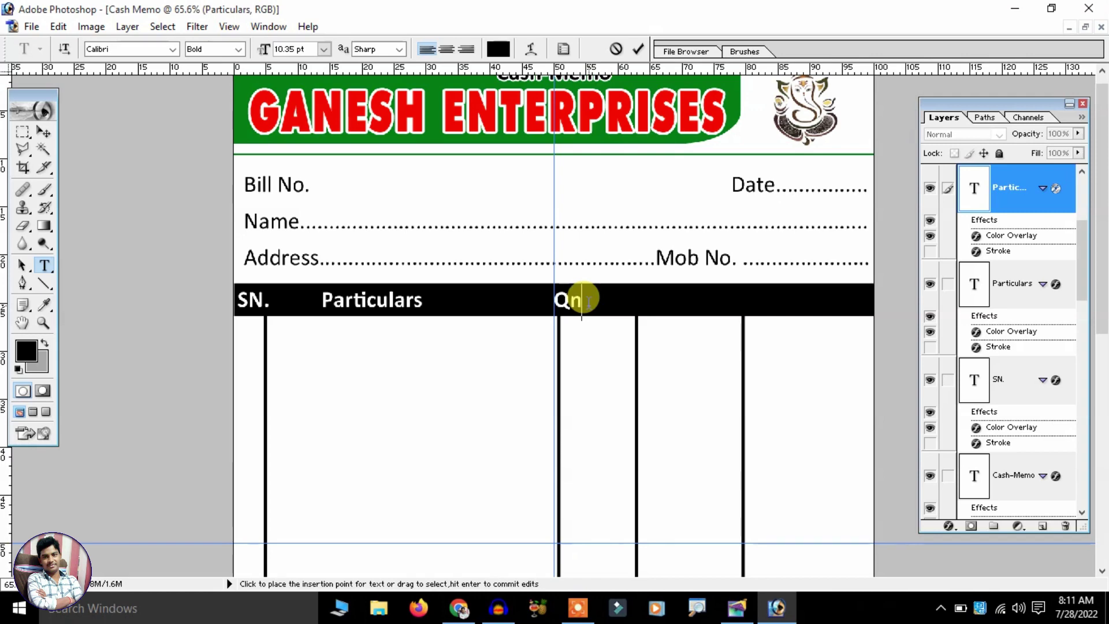
type("ty.")
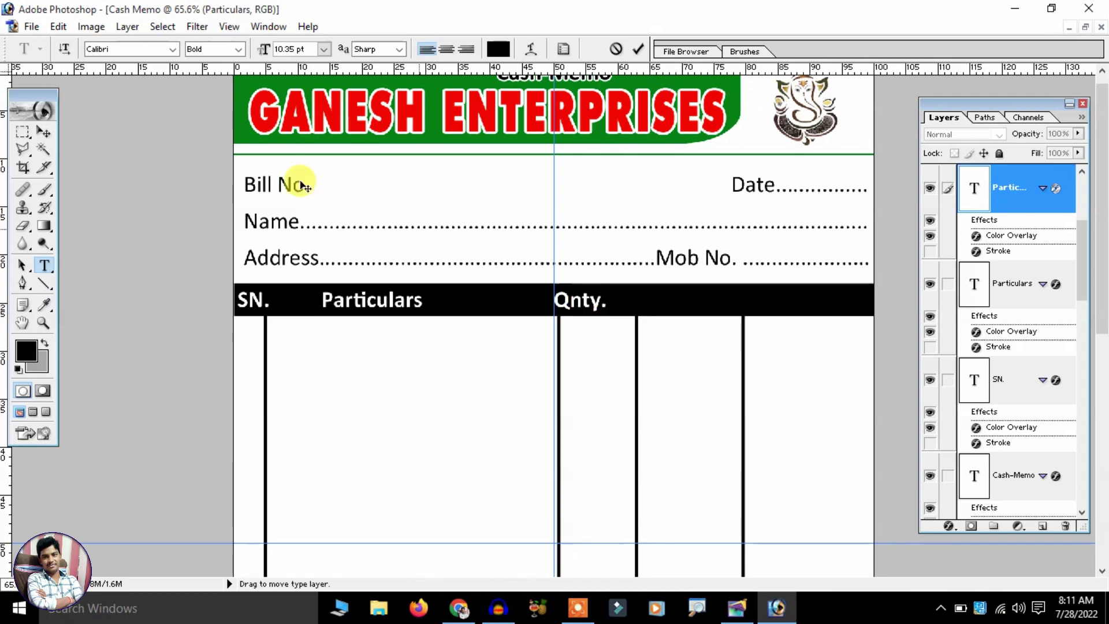
left_click(38, 132)
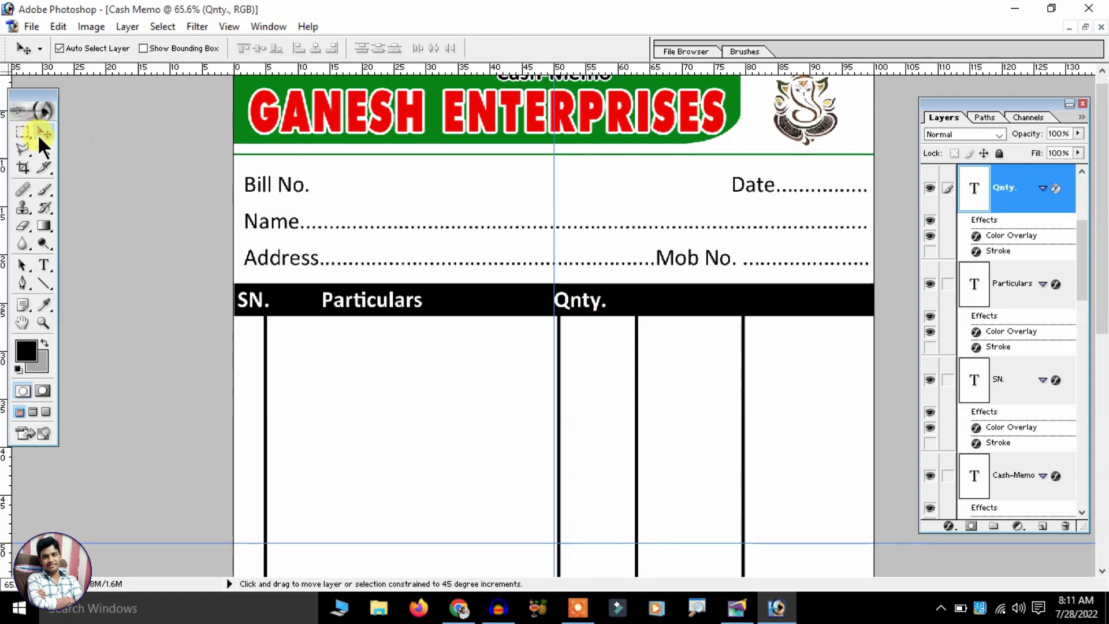
key("shift+Right")
key("shift+Right")
key("shift+Right")
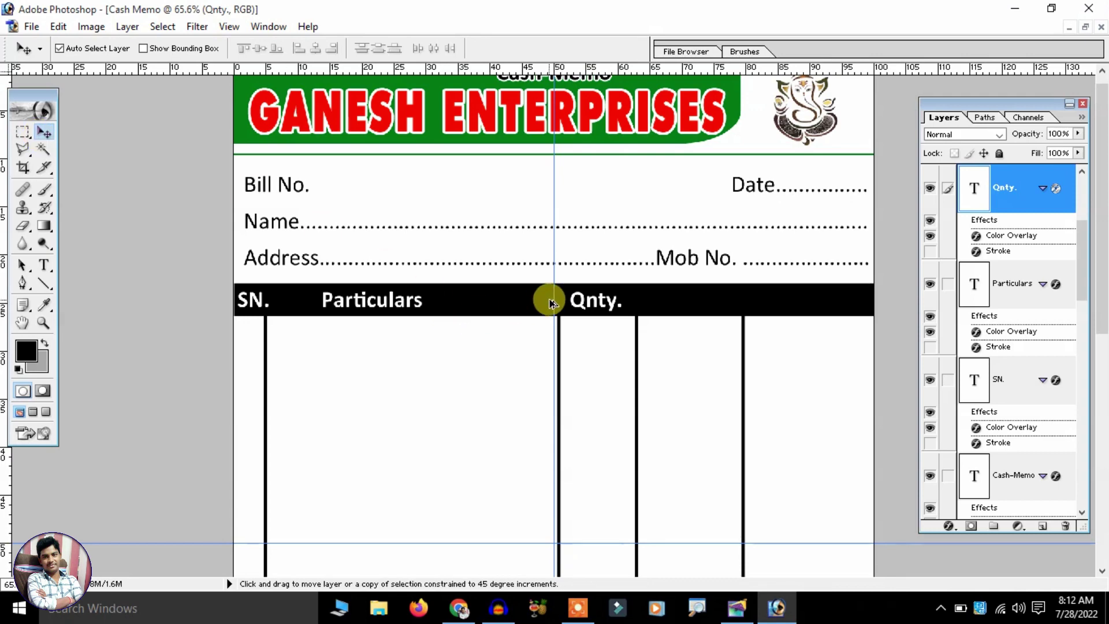
mouse_move(550, 299)
left_mouse_down()
mouse_move(633, 291)
mouse_move(294, 119)
left_mouse_up()
Copy the Qnty. heading into the next column and retype it as 'Rate'.
scroll(633, 293, "up", 3)
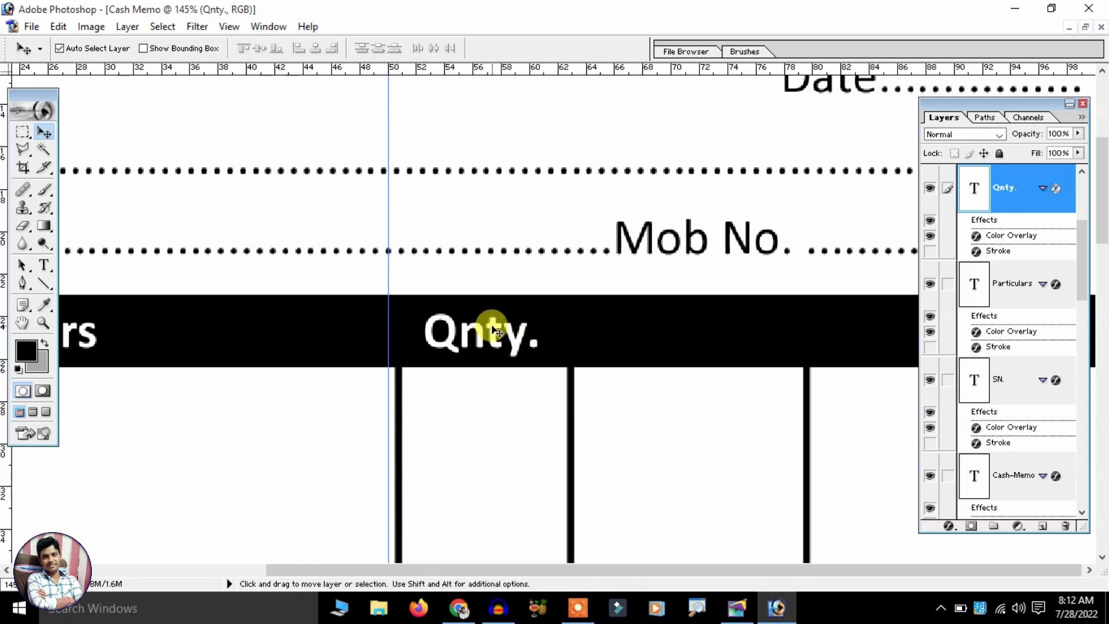
left_click_drag(495, 330, 681, 325)
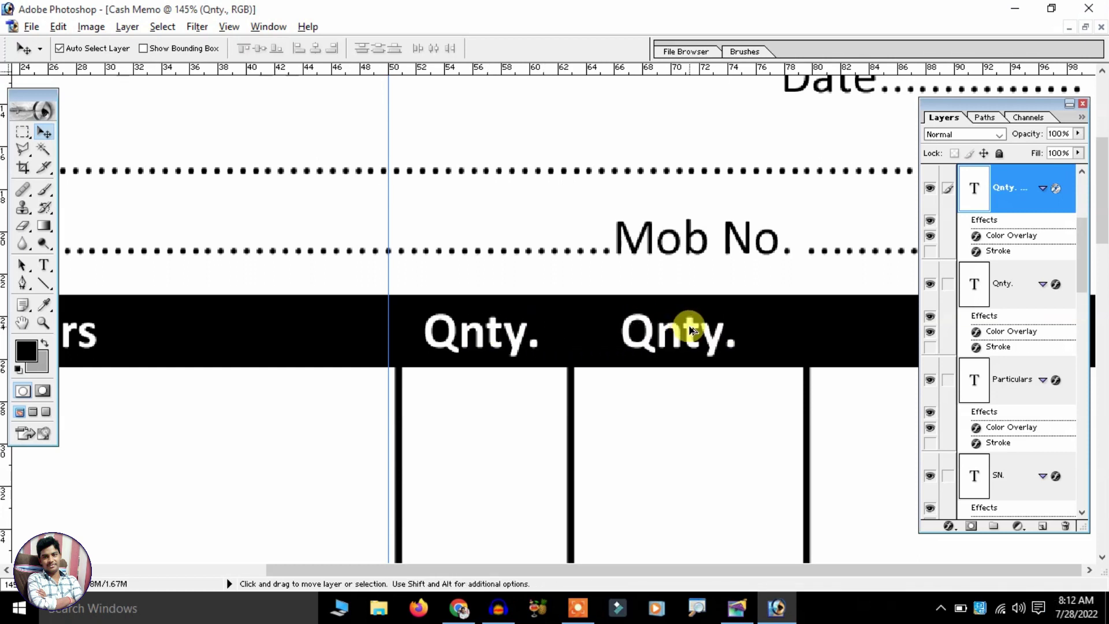
scroll(681, 324, "down", 1)
left_click(44, 265)
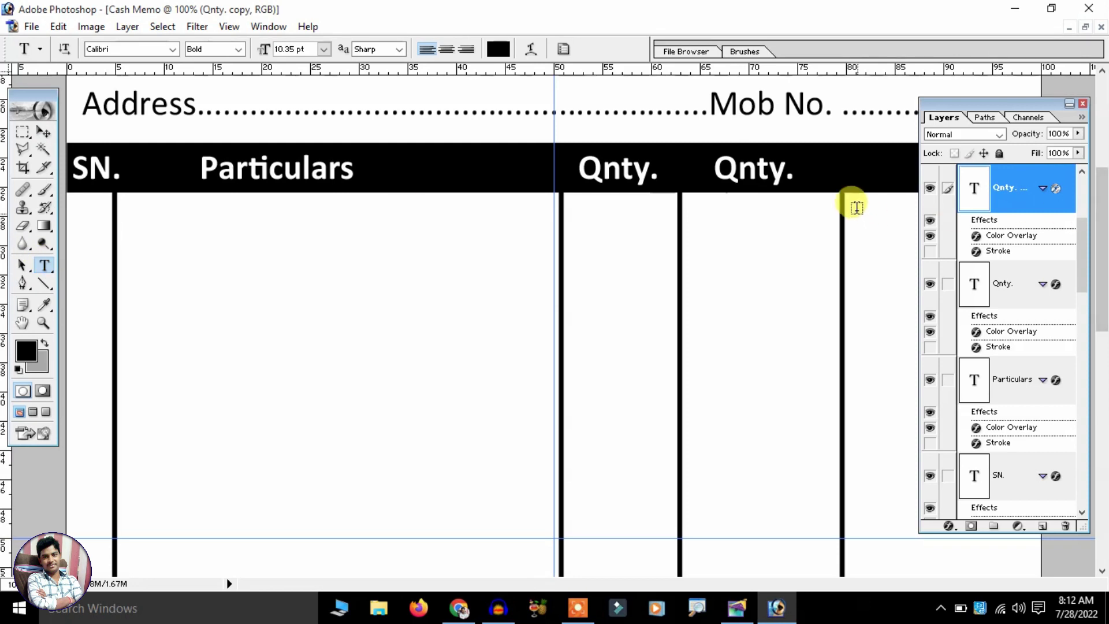
double_click(755, 181)
type("rAt")
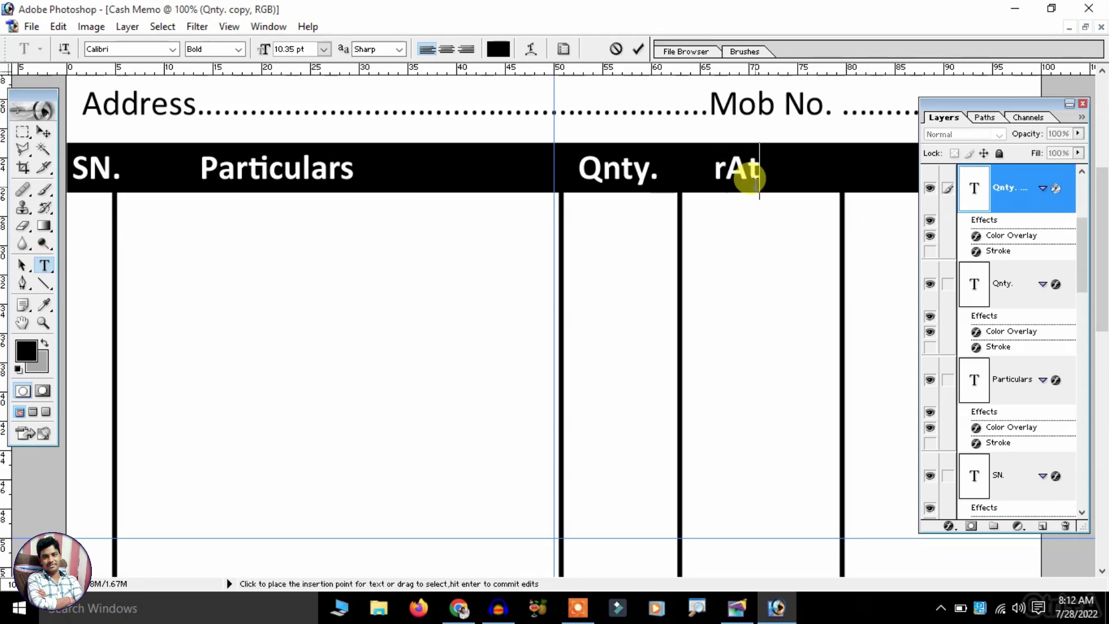
type("Rate")
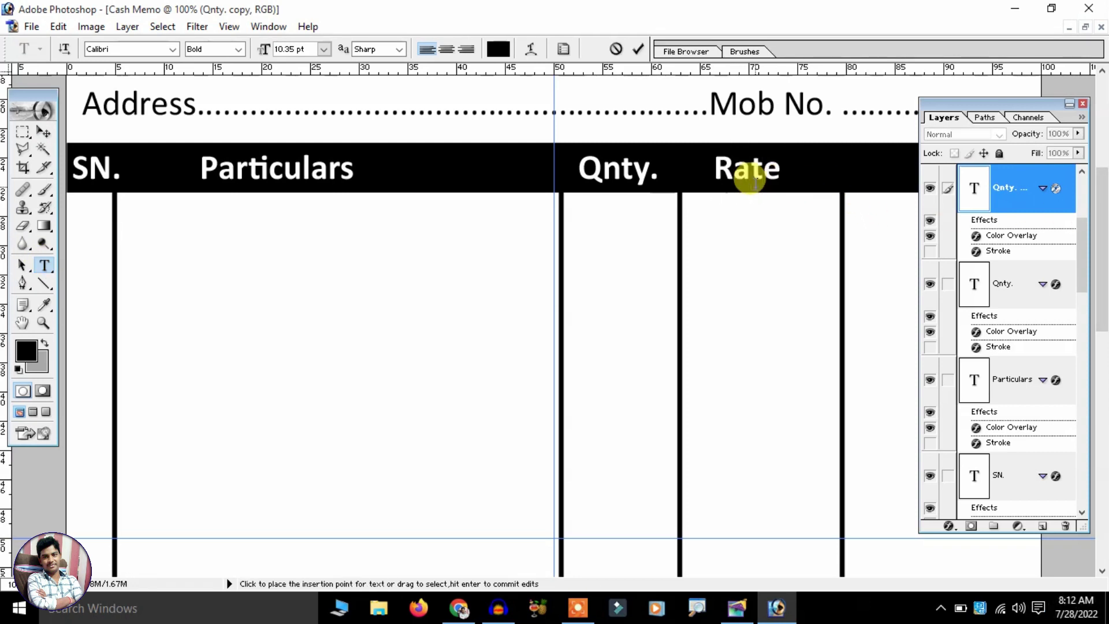
key("ctrl+0")
Duplicate the Rate heading into the last column as 'Amount' and nudge it right.
left_click(44, 132)
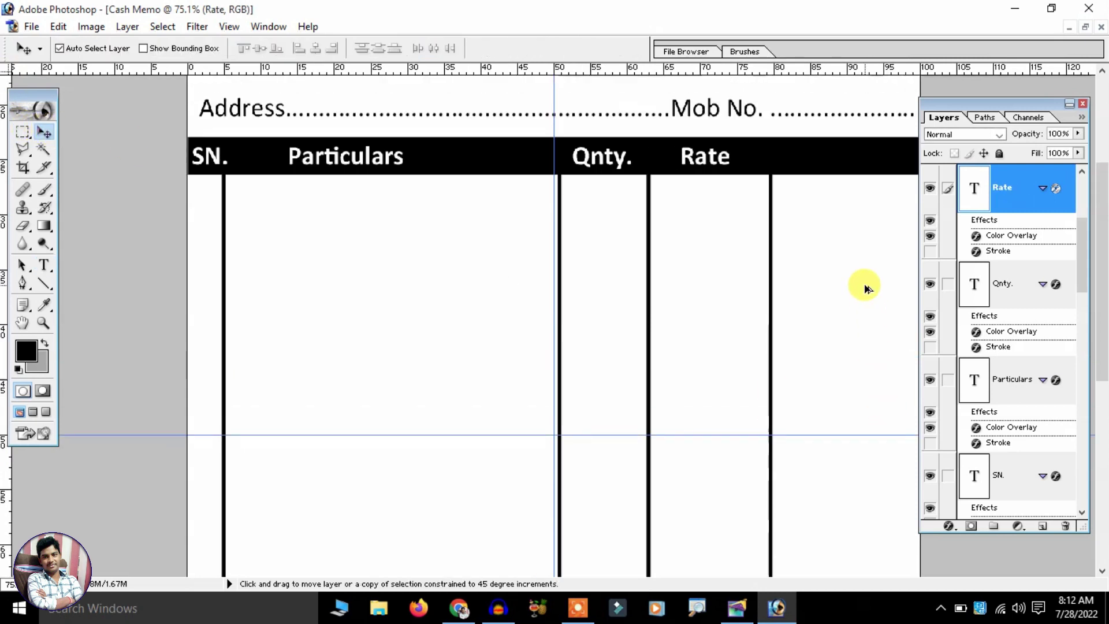
left_click_drag(865, 289, 868, 290)
key("ctrl+t")
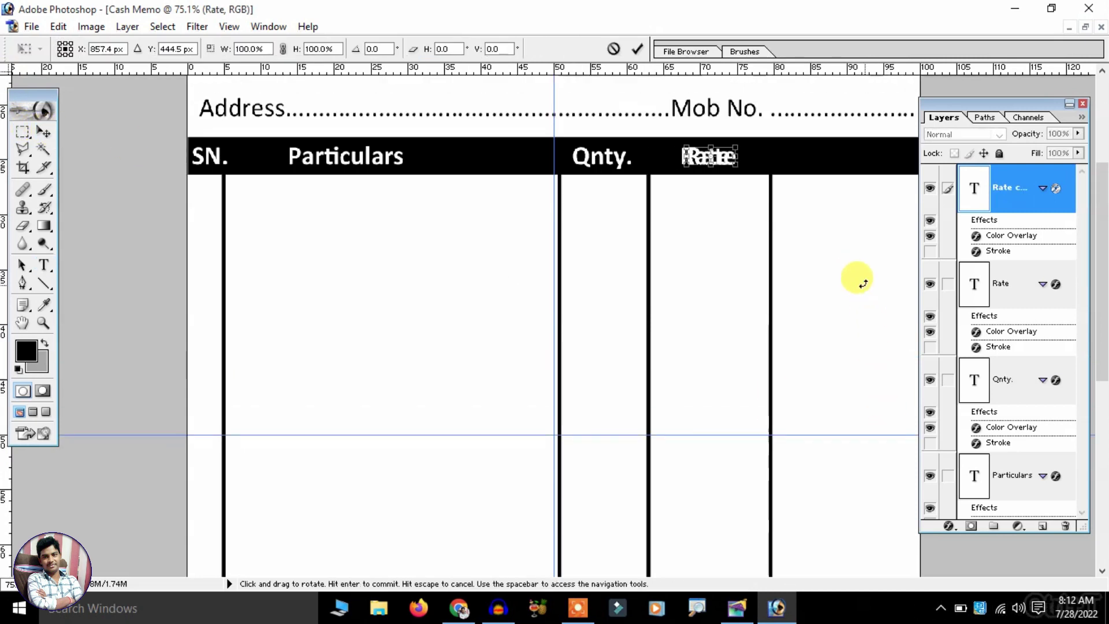
key("shift+Right")
key("shift+Right")
key("shift+Right")
key("shift+Right")
key("shift+Right")
key("shift+Right")
key("shift+Right")
key("shift+Right")
key("shift+Right")
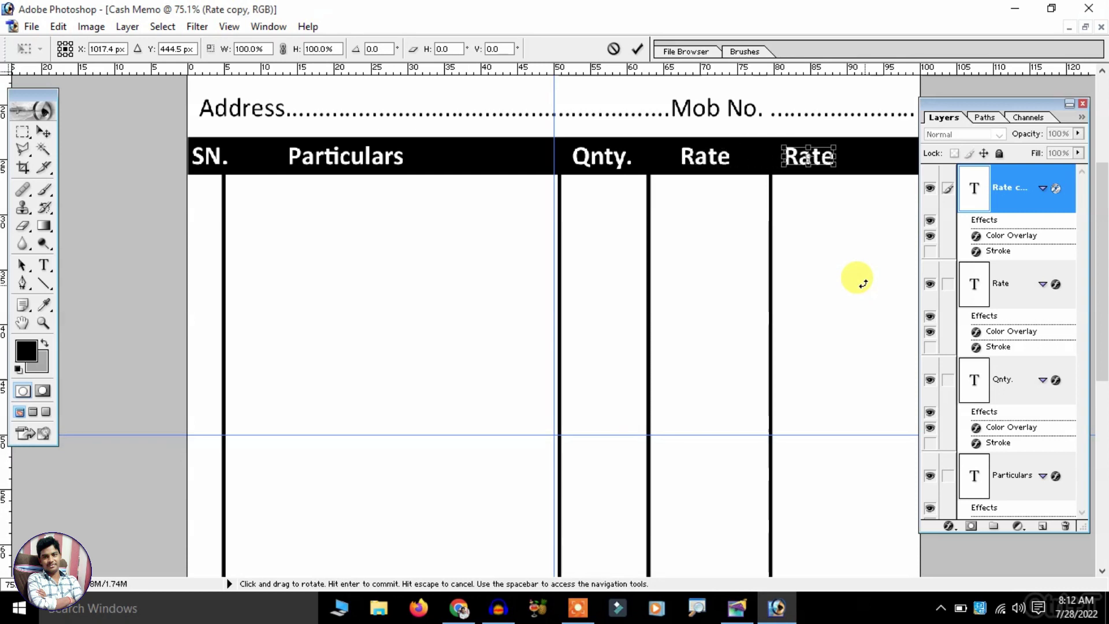
key("Return")
left_click(43, 264)
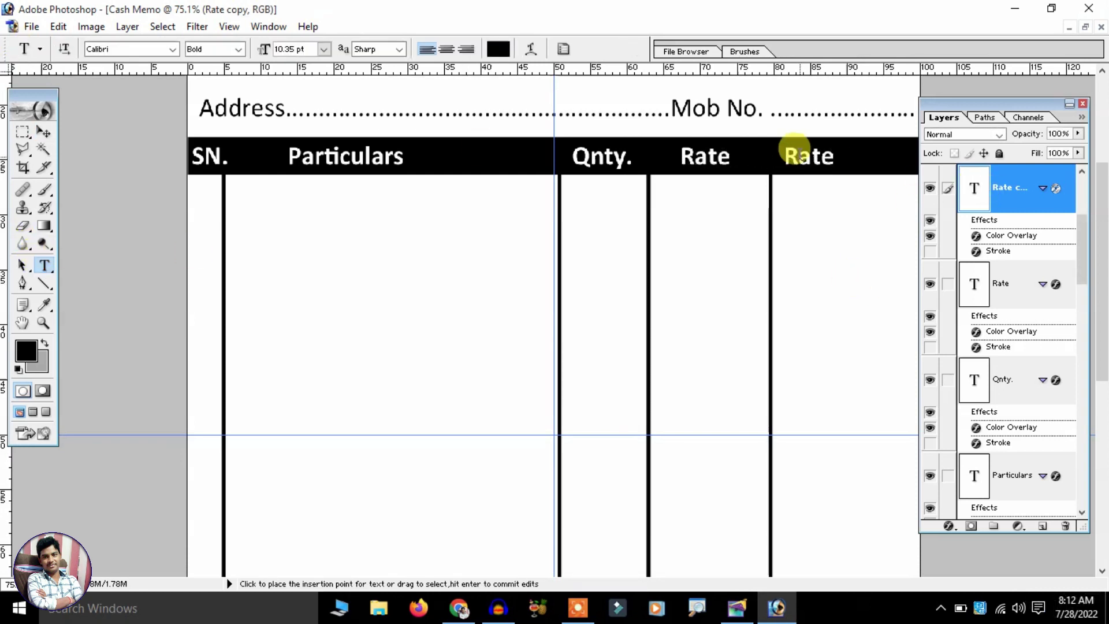
double_click(805, 159)
type("Amou")
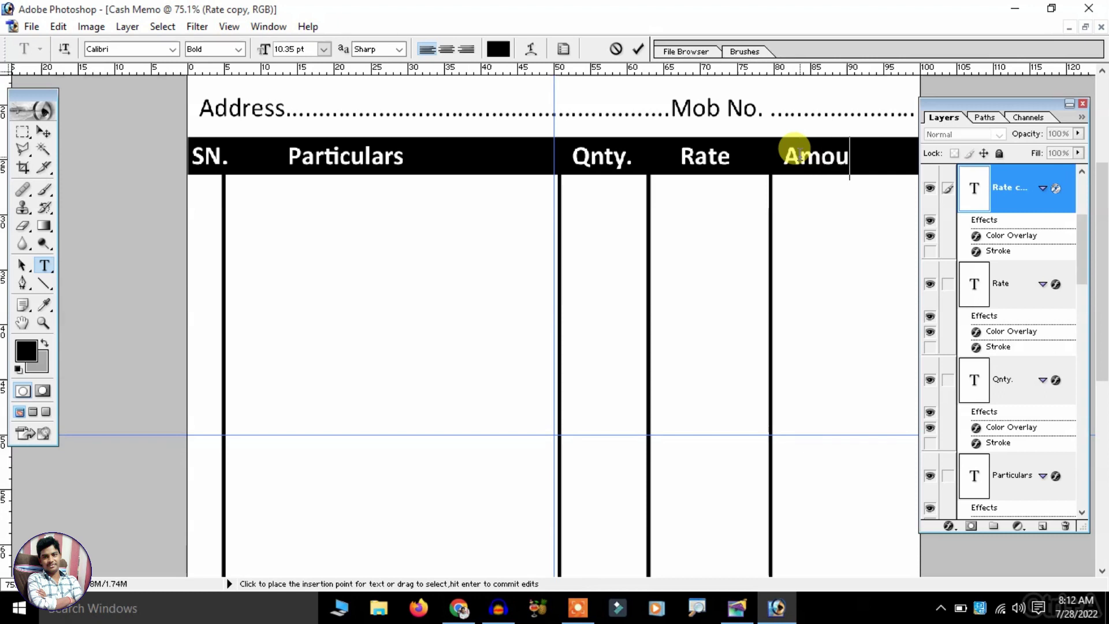
type("nt")
scroll(794, 149, "down", 2)
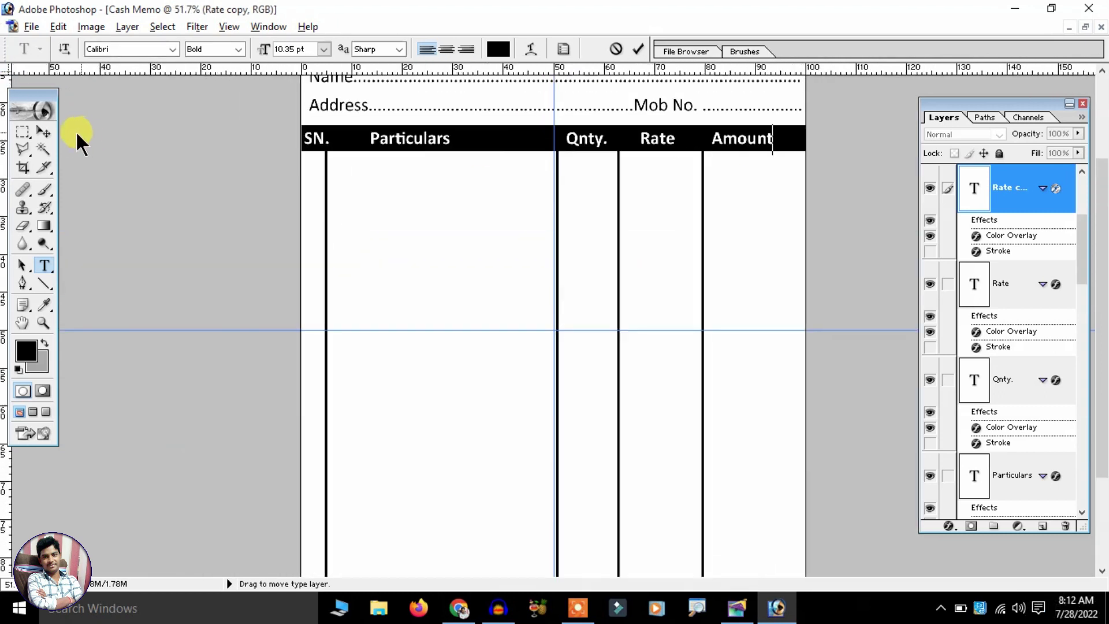
left_click(46, 132)
key("shift+Right")
key("shift+Right")
key("shift+Right")
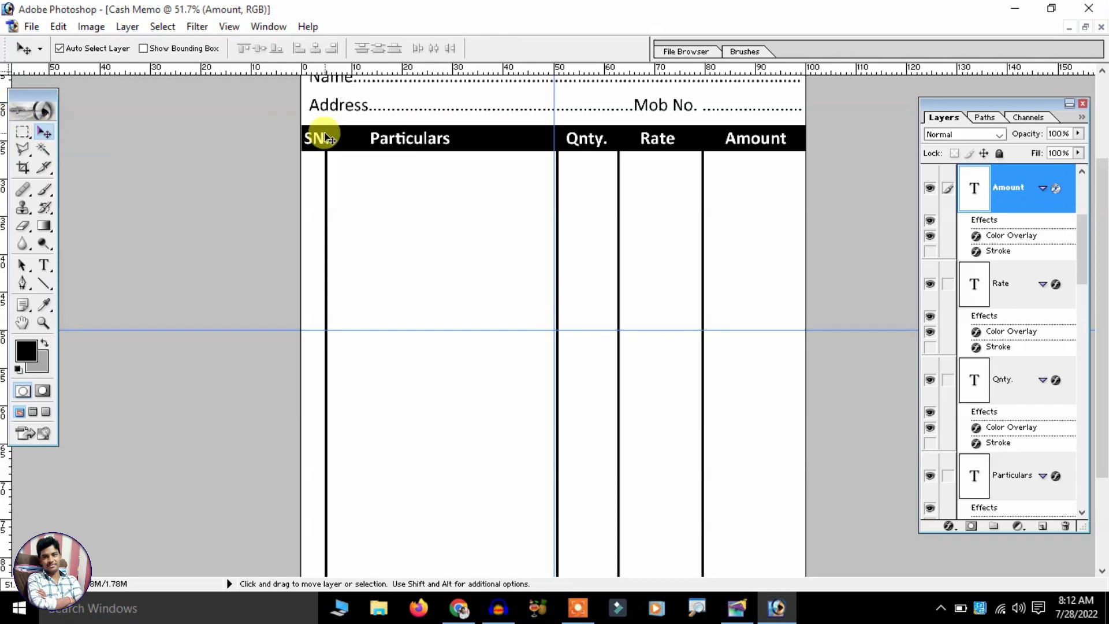
Shift the Particulars heading right to centre it over its column.
scroll(503, 163, "up", 2)
scroll(503, 163, "up", 1)
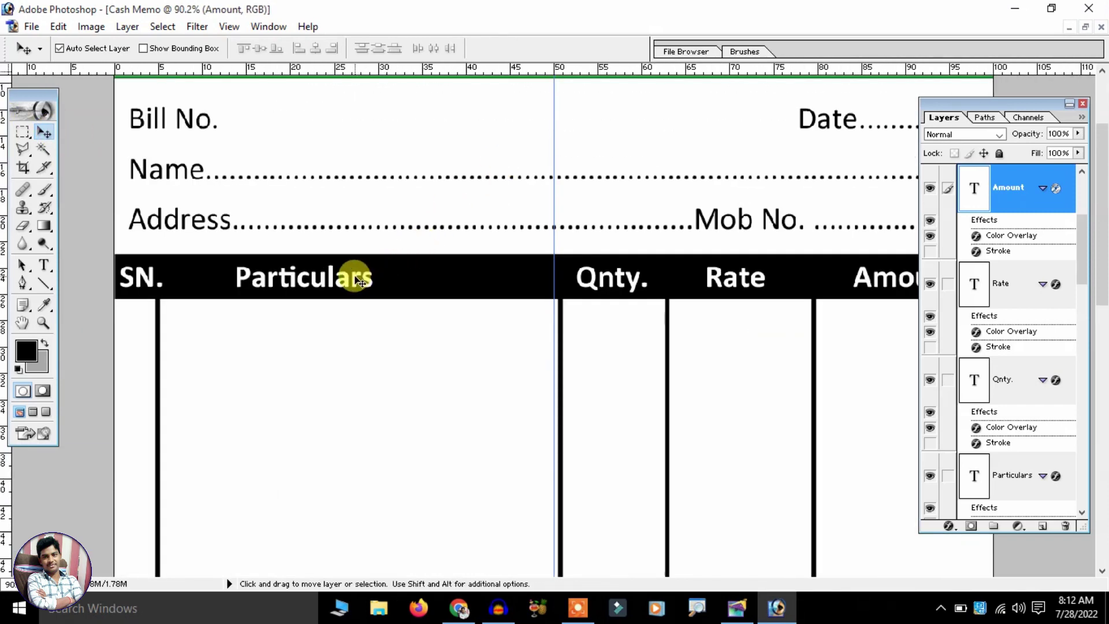
left_click(359, 281)
key("shift+Right")
key("shift+Right")
key("shift+Right")
key("shift+Right")
key("shift+Right")
key("shift+Right")
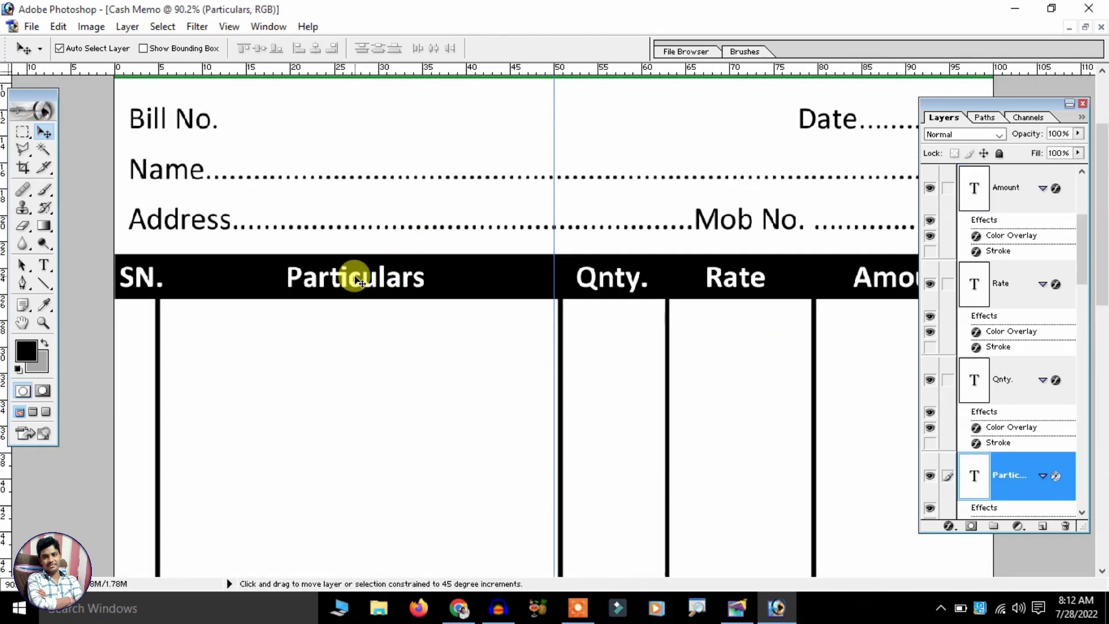
key("shift+Right")
key("shift+Right")
key("shift+Right")
scroll(359, 280, "down", 5)
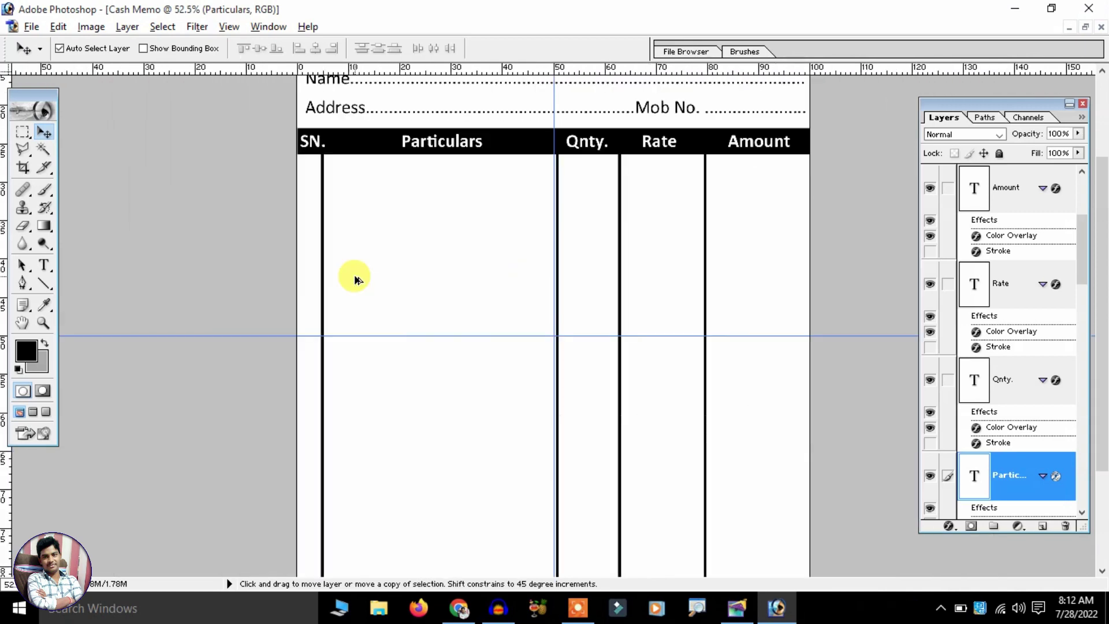
scroll(360, 280, "down", 3)
left_click(488, 202)
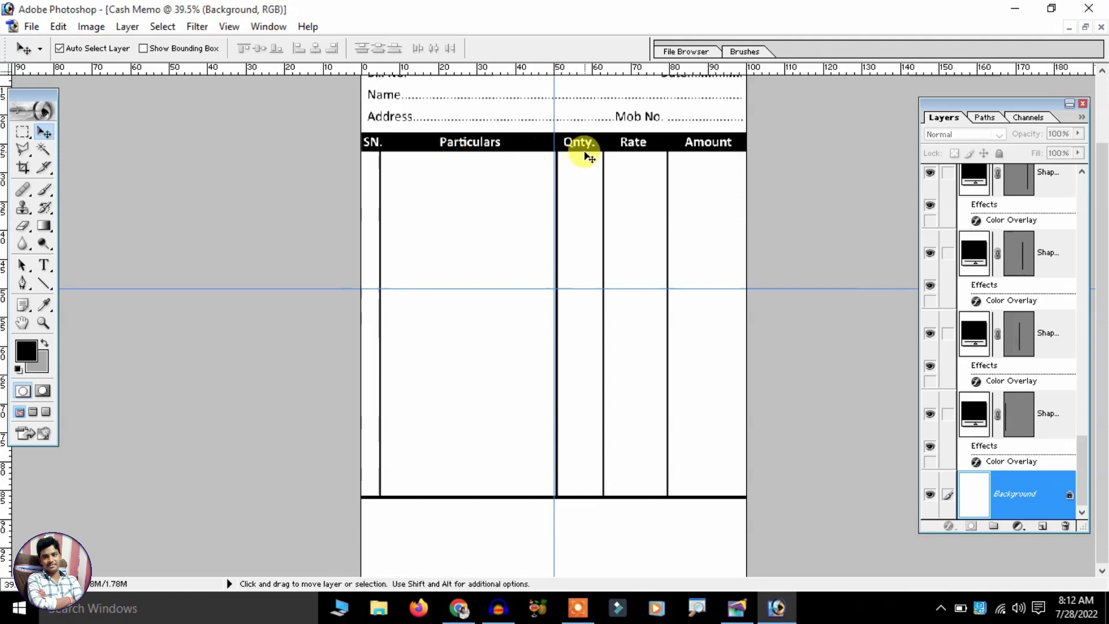
scroll(684, 165, "up", 1)
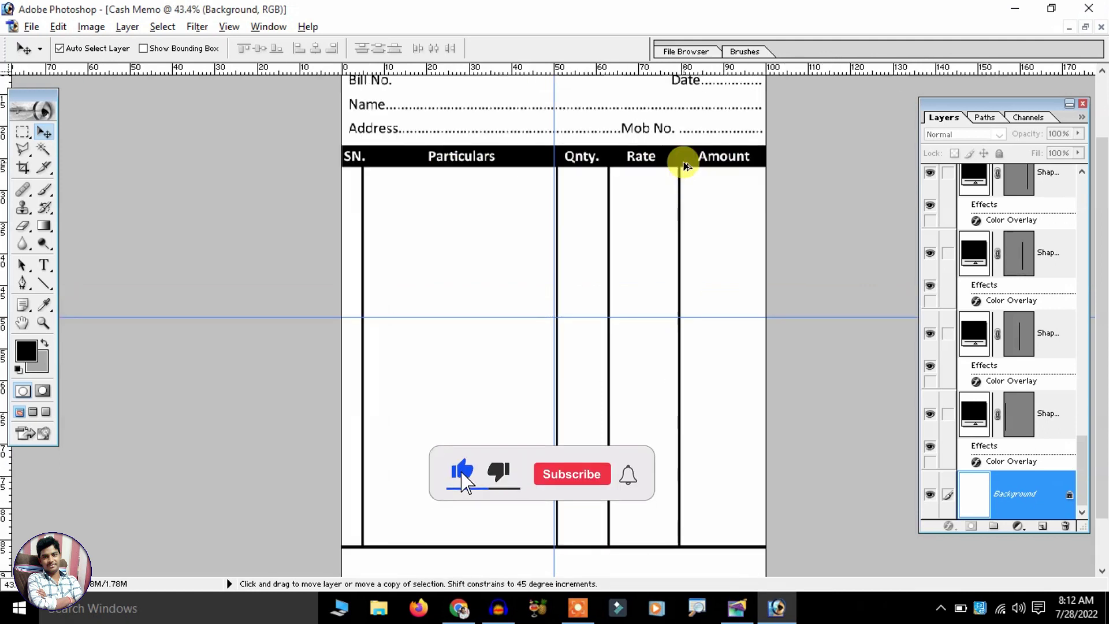
scroll(684, 166, "up", 1)
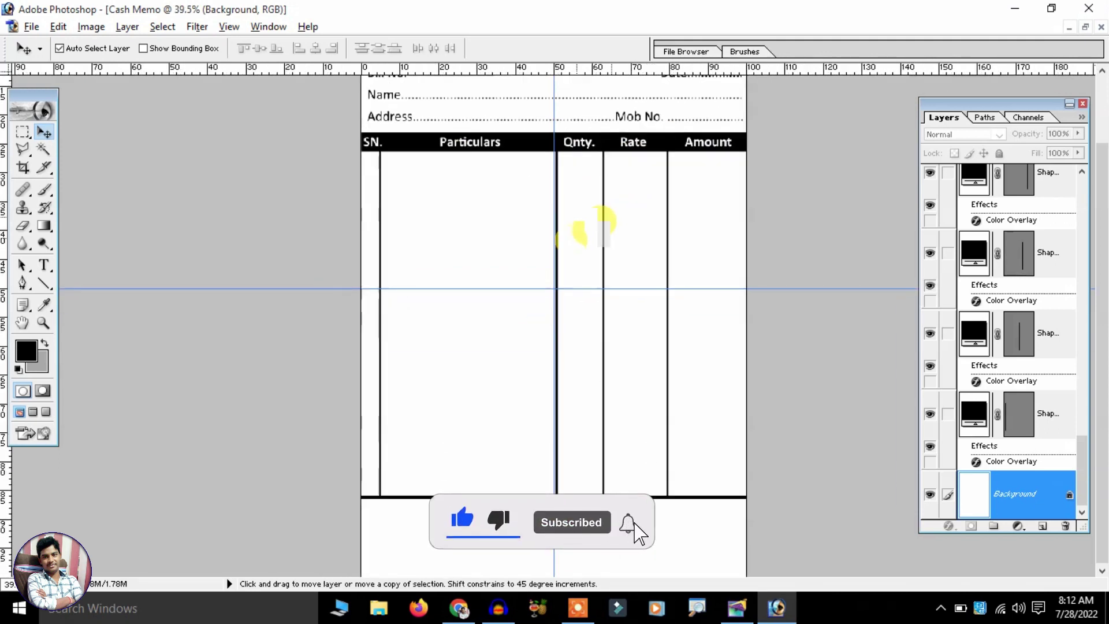
scroll(549, 421, "up", 3)
scroll(487, 437, "up", 2)
scroll(488, 438, "down", 5)
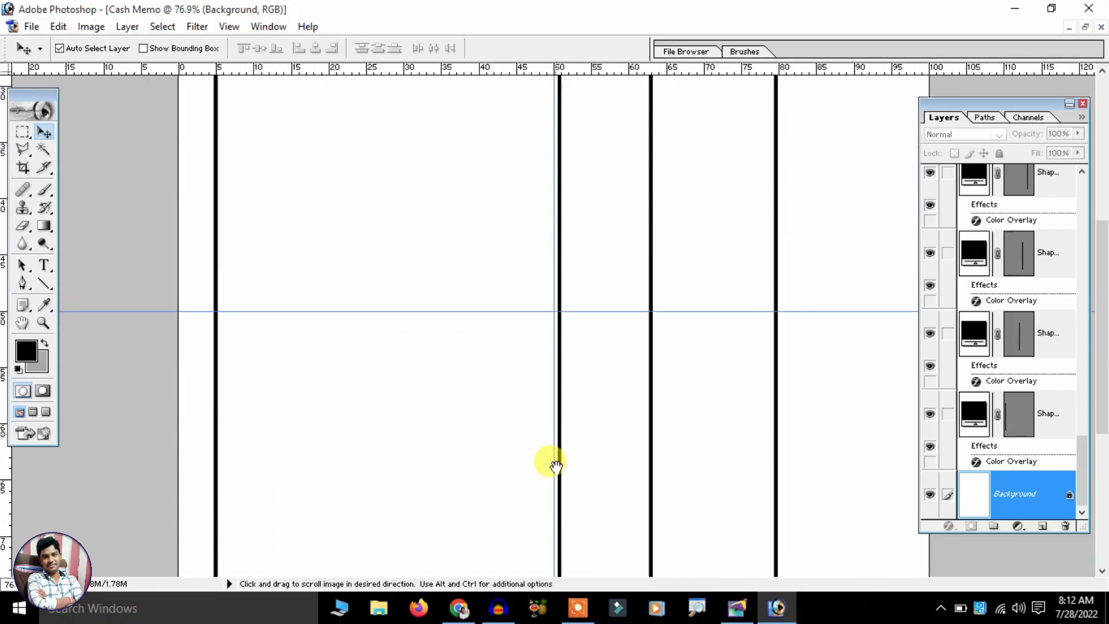
scroll(549, 458, "down", 2)
Draw a horizontal line across the right-hand columns near the table bottom.
left_click(43, 282)
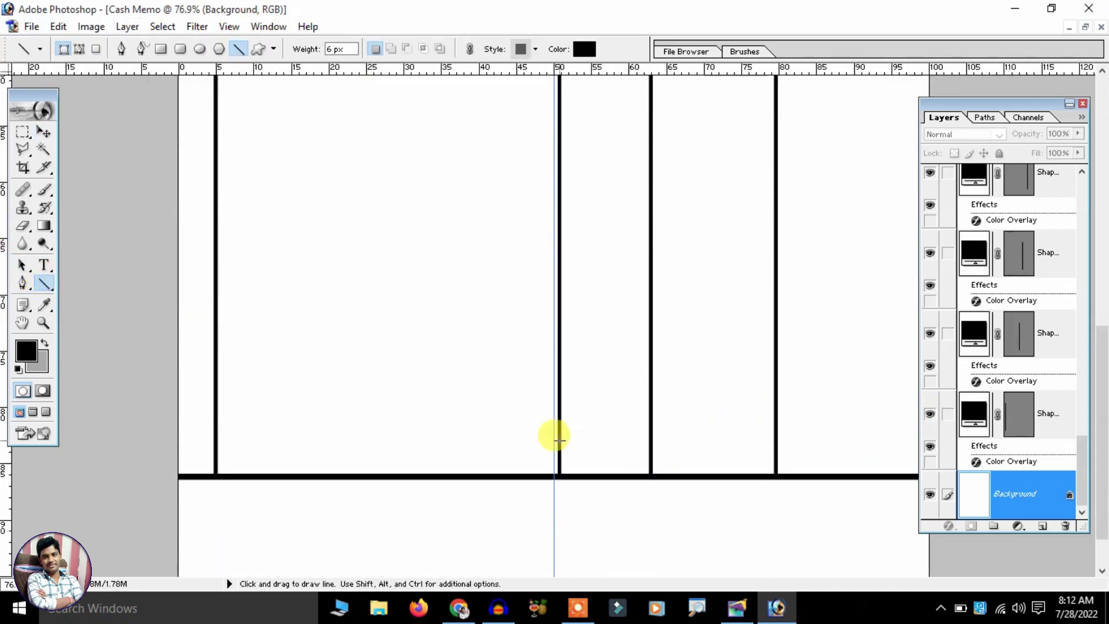
left_click_drag(555, 440, 832, 438)
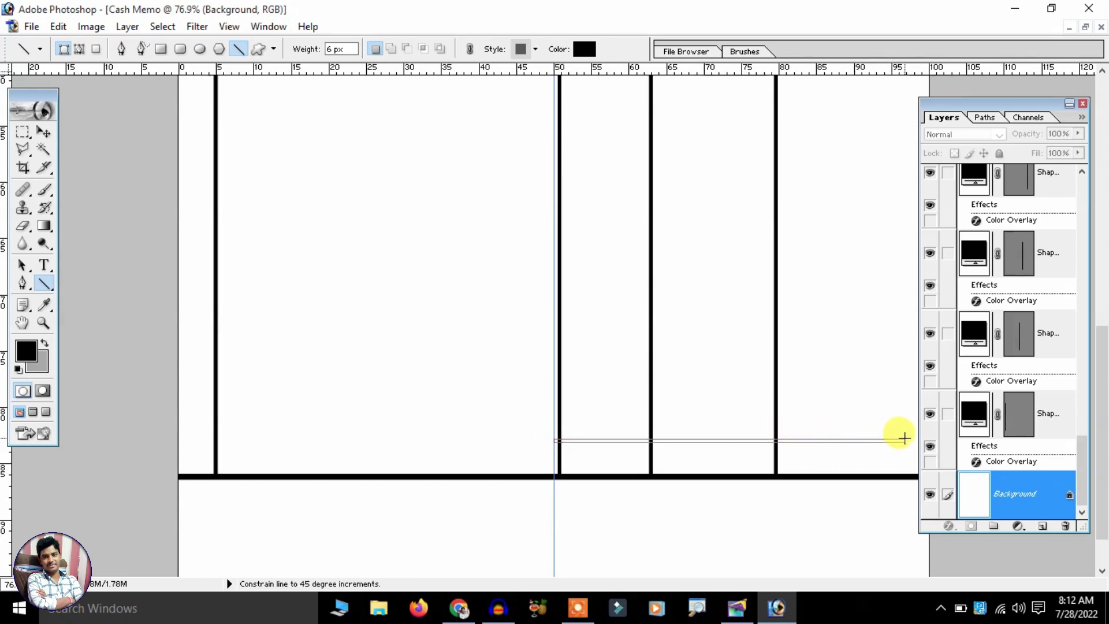
left_click_drag(915, 438, 904, 429)
key("ctrl+minus")
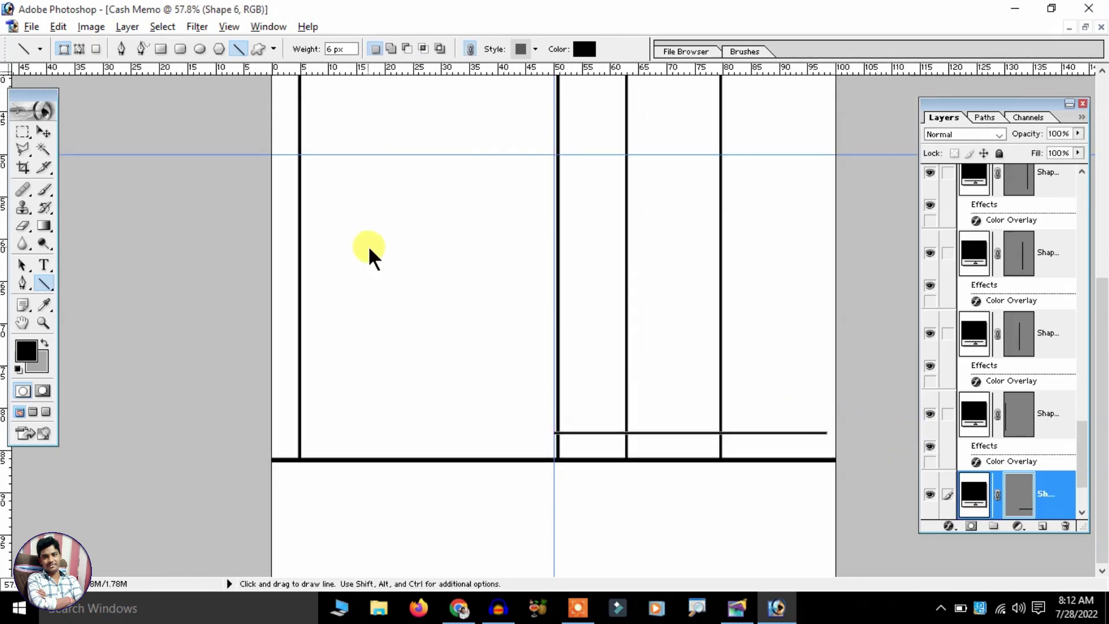
Stretch the horizontal line's right end out to the page edge and commit.
key("ctrl+t")
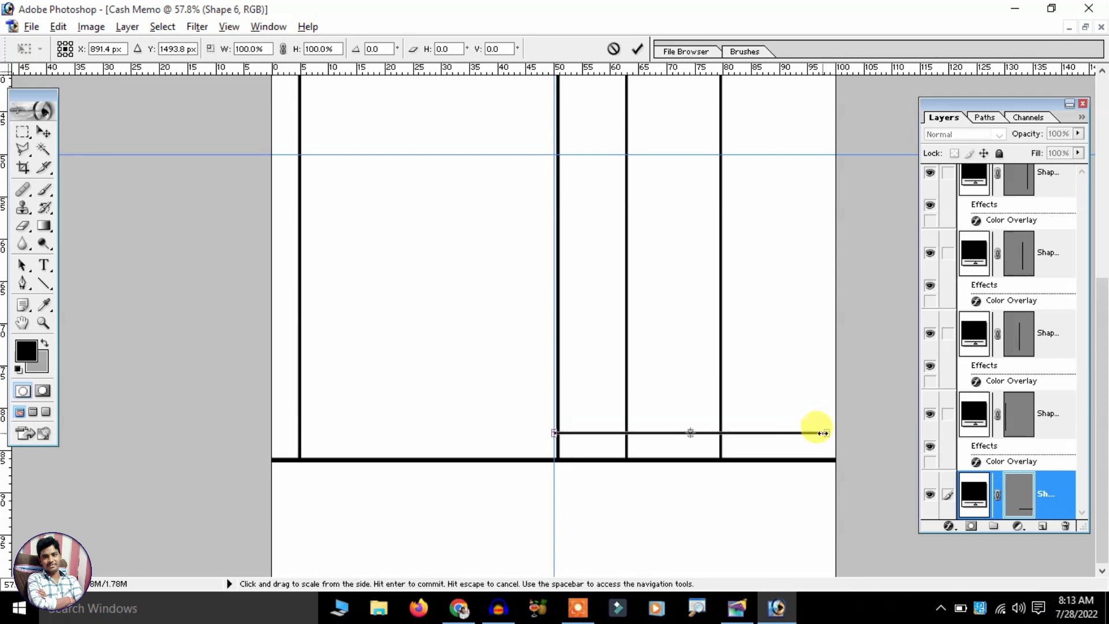
left_click_drag(823, 433, 384, 185)
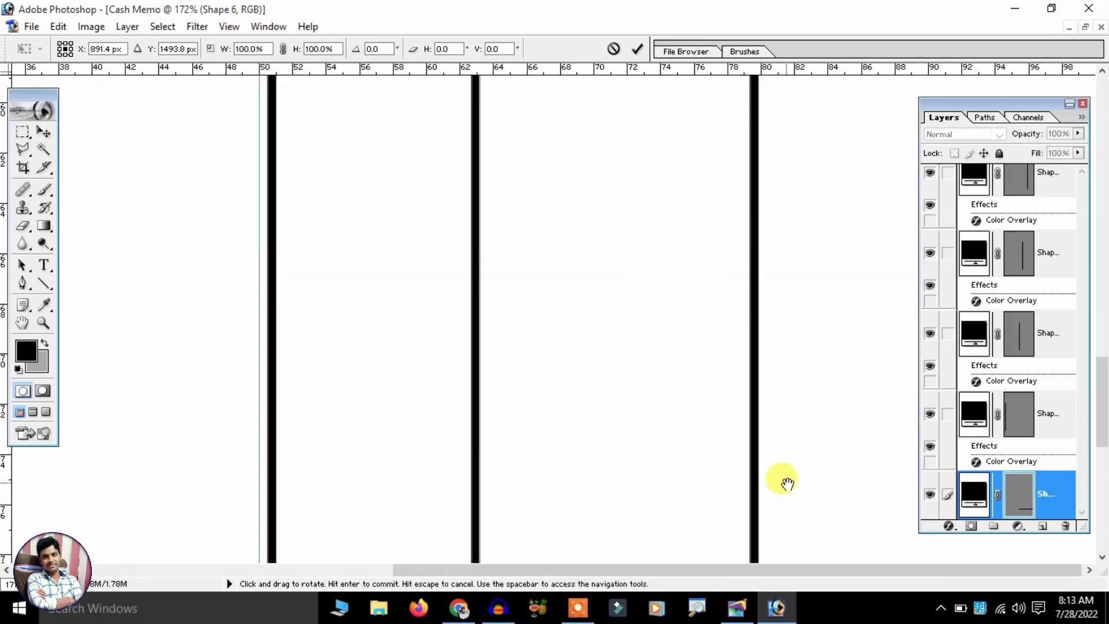
left_click_drag(719, 266, 1045, 87)
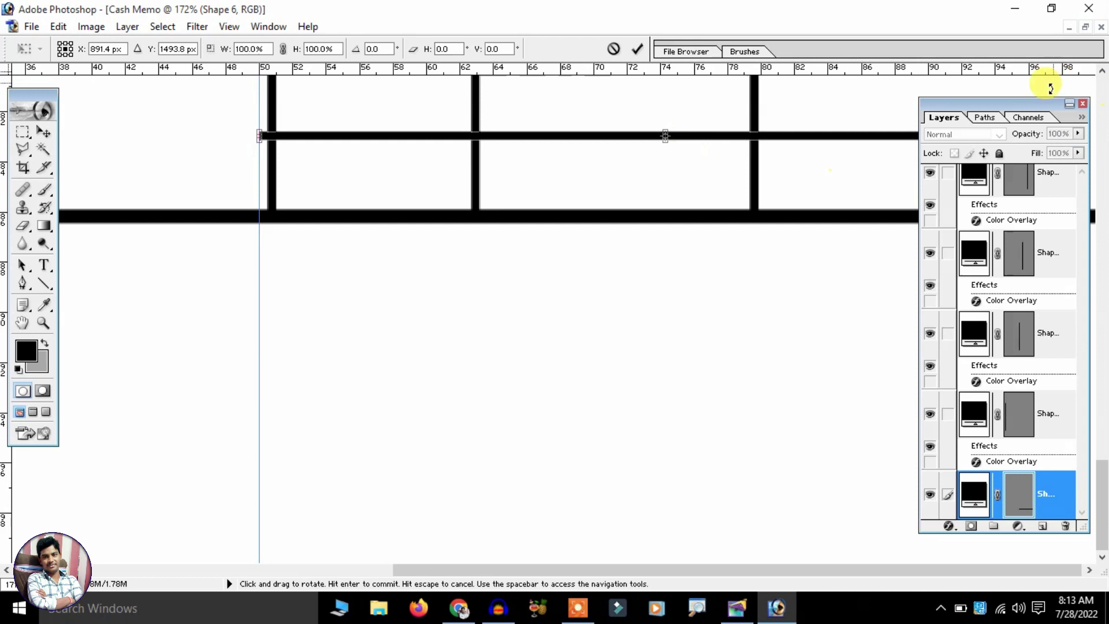
left_click(1083, 103)
left_click_drag(1072, 134, 1099, 137)
key("ctrl+minus")
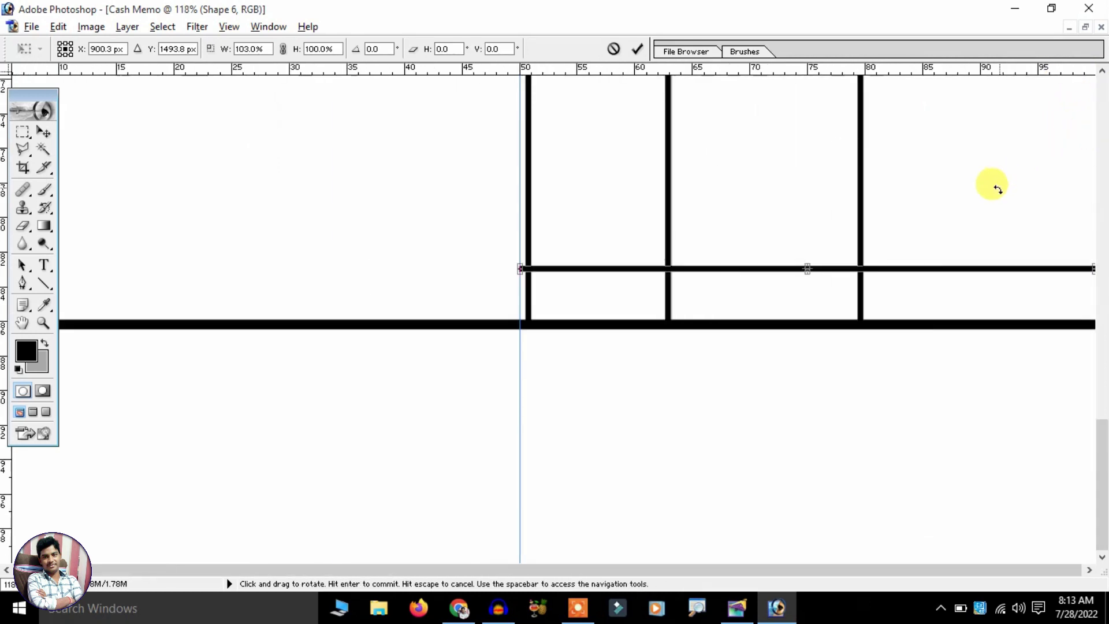
key("ctrl+minus")
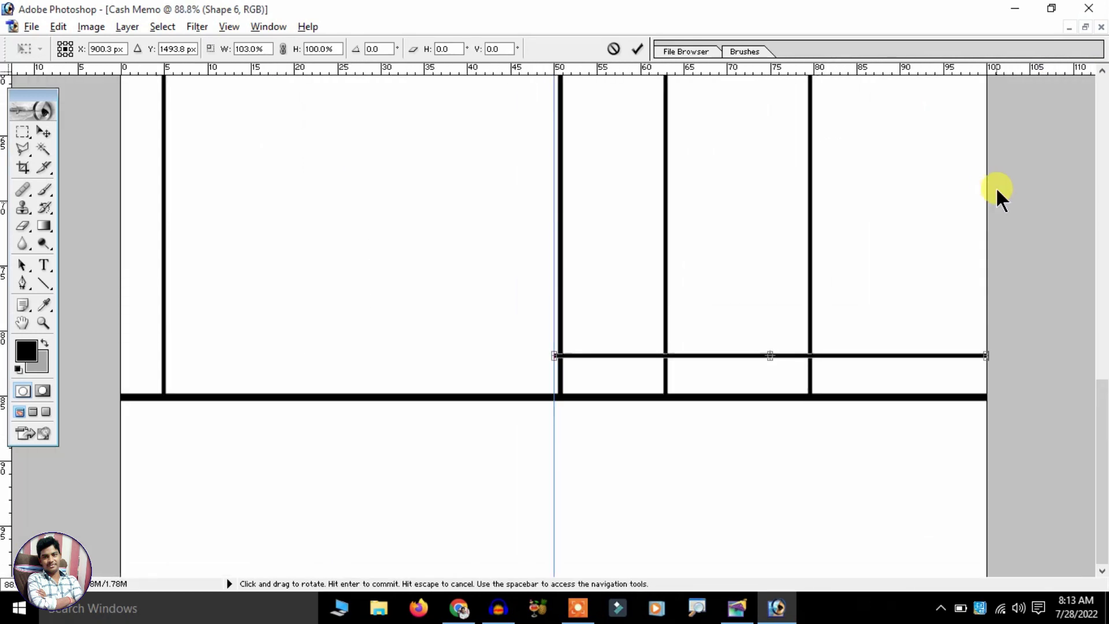
key("alt+minus")
key("Escape")
key("Return")
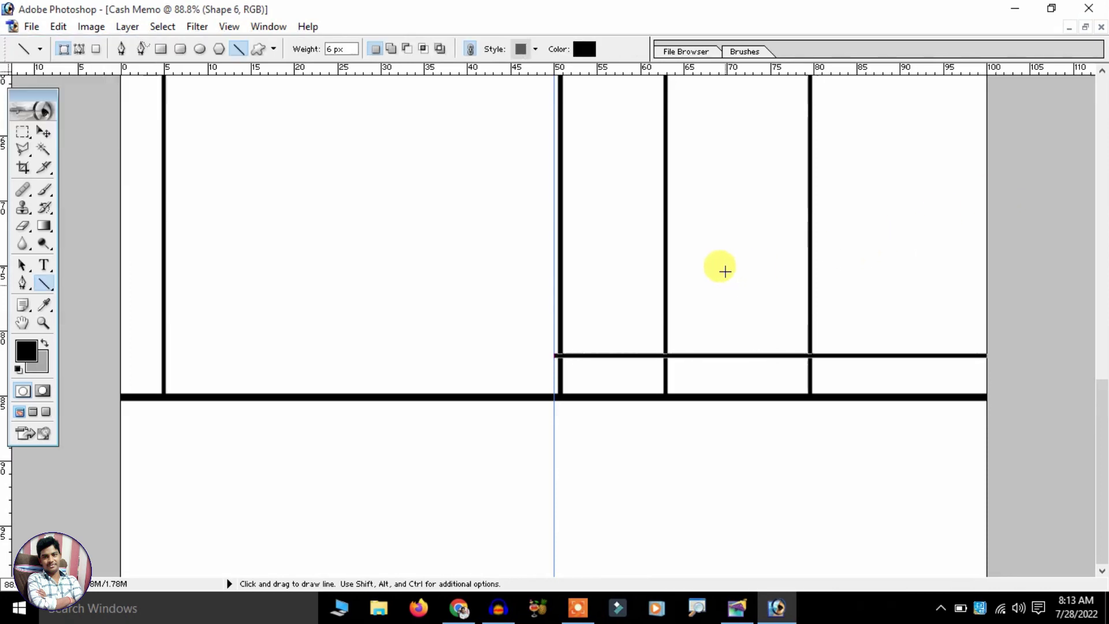
scroll(722, 270, "up", 2)
scroll(725, 271, "up", 1)
scroll(841, 425, "up", 2)
scroll(636, 358, "down", 2)
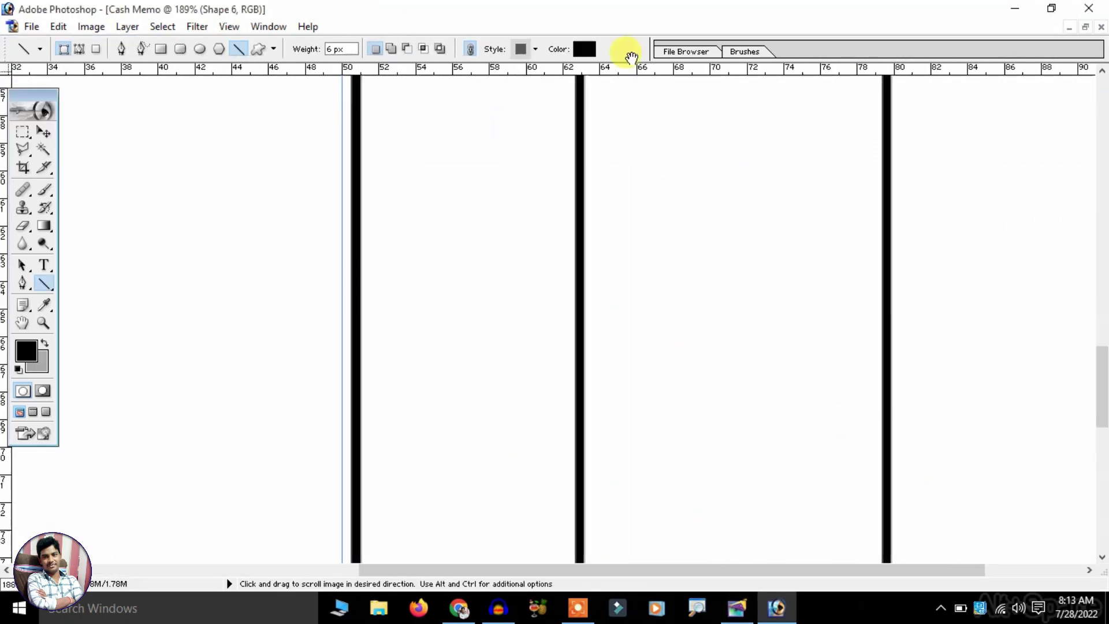
Trim the horizontal line's left end to meet the column line.
left_click(44, 132)
scroll(471, 241, "down", 5)
scroll(471, 240, "right", 1)
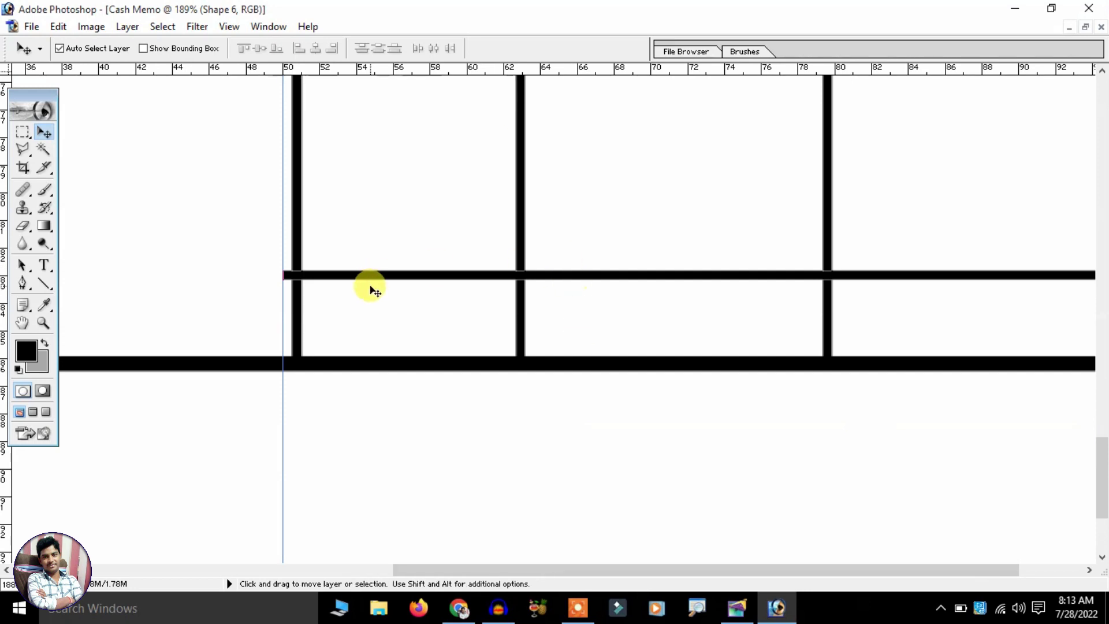
key("ctrl+t")
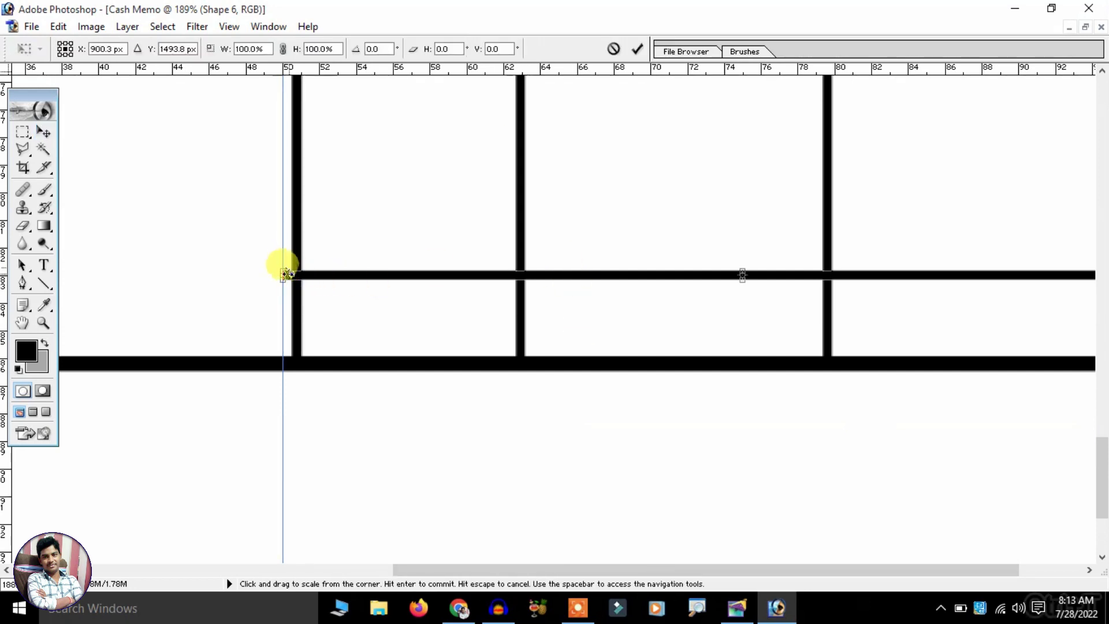
left_click_drag(288, 275, 294, 275)
key("Return")
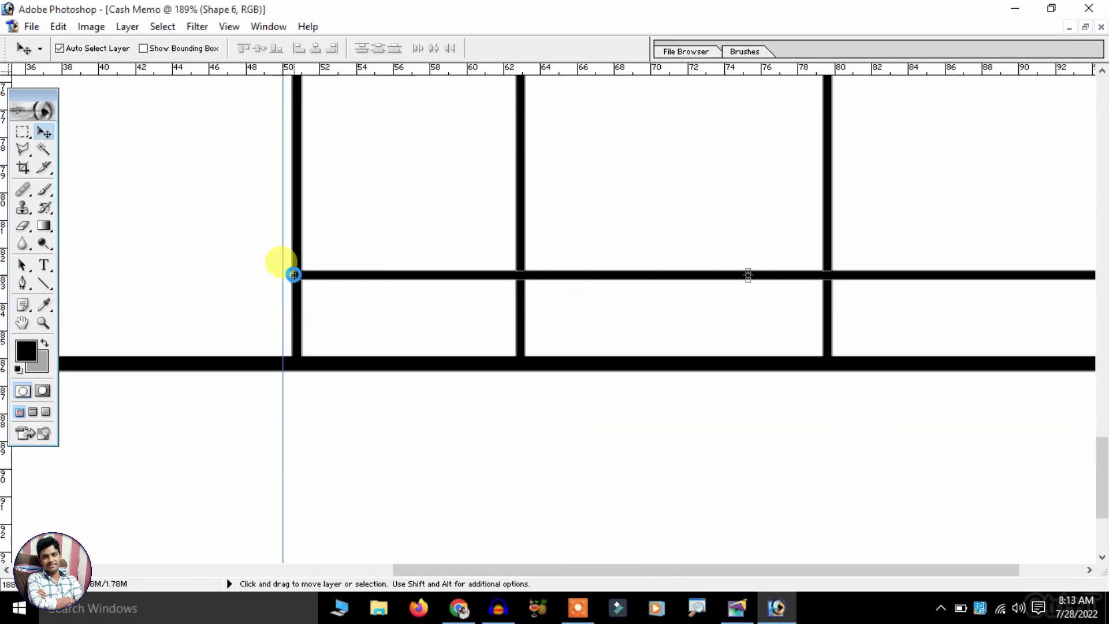
Duplicate the line upward twice, forming three summary rows.
left_click(438, 283)
left_click_drag(437, 192, 435, 236)
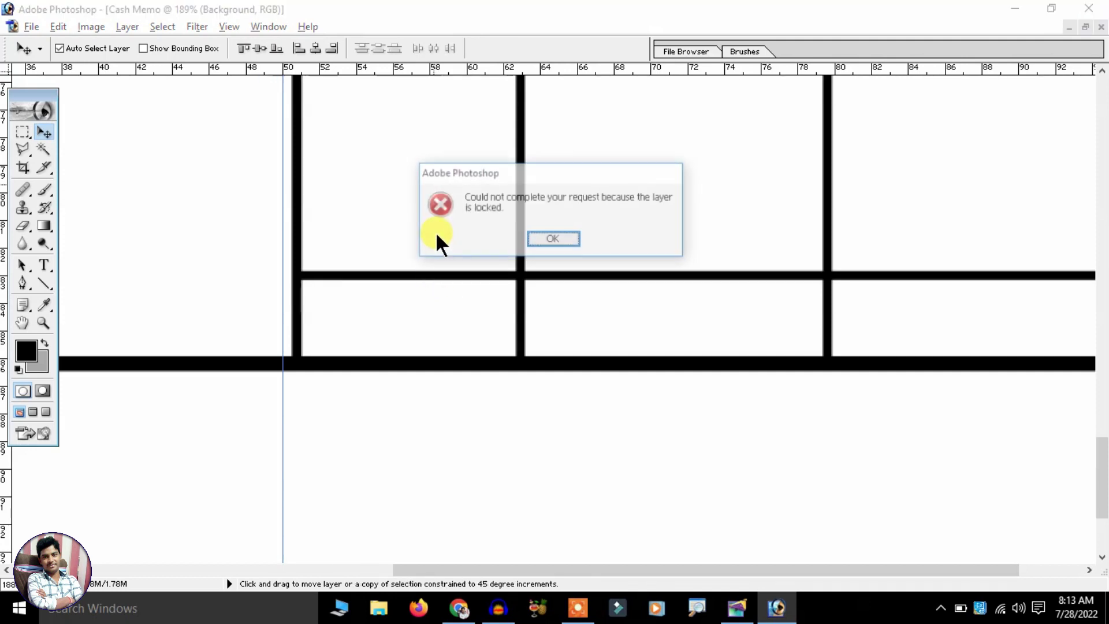
left_click(553, 239)
left_click(564, 275)
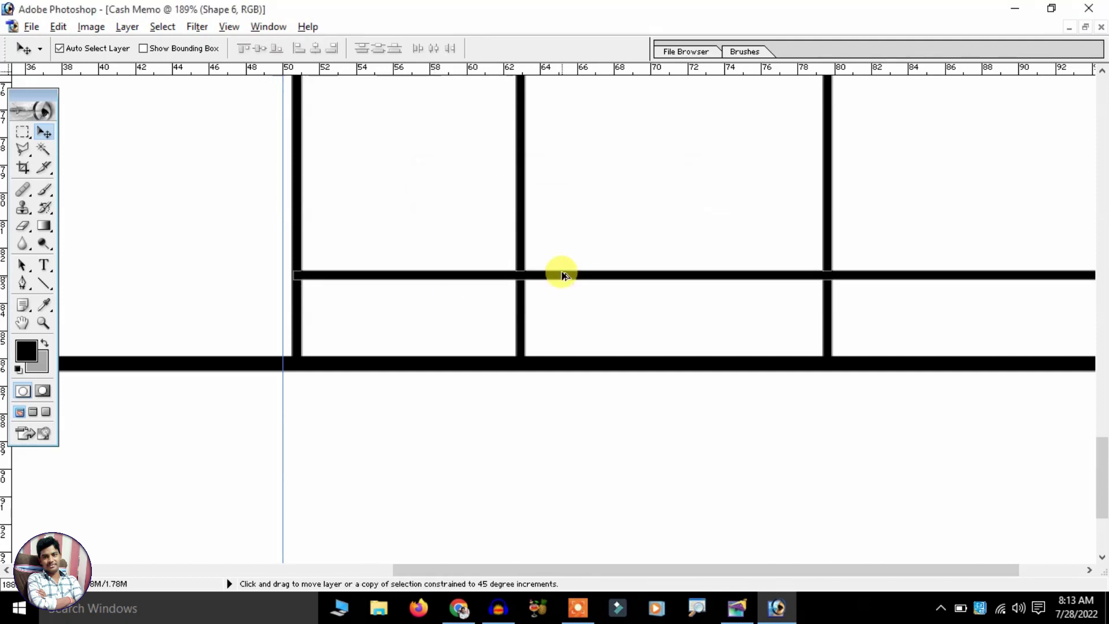
left_click_drag(553, 277, 549, 89)
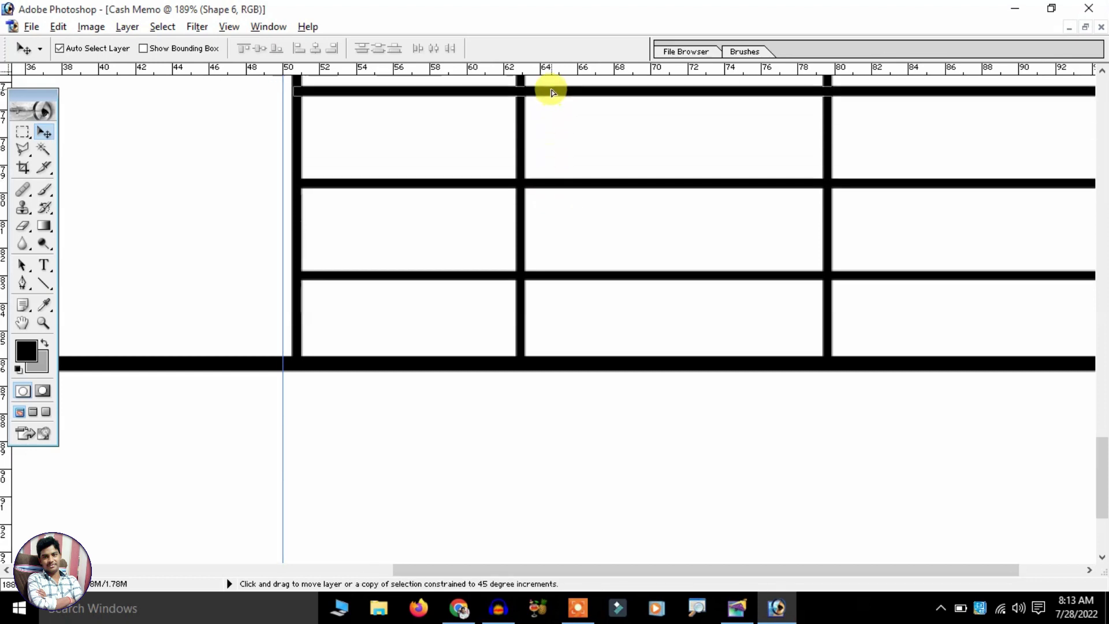
left_click_drag(572, 182, 575, 108)
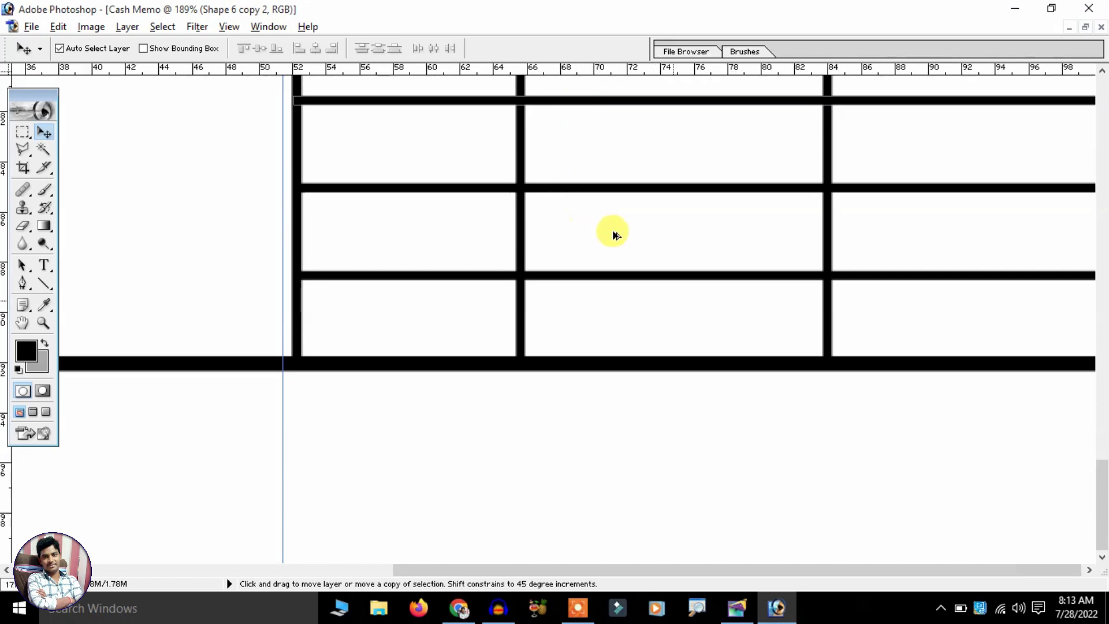
scroll(614, 229, "down", 5)
scroll(611, 230, "up", 2)
scroll(597, 242, "up", 2)
Duplicate the Particulars heading and undo the accidental flip of the copy.
scroll(537, 246, "down", 2)
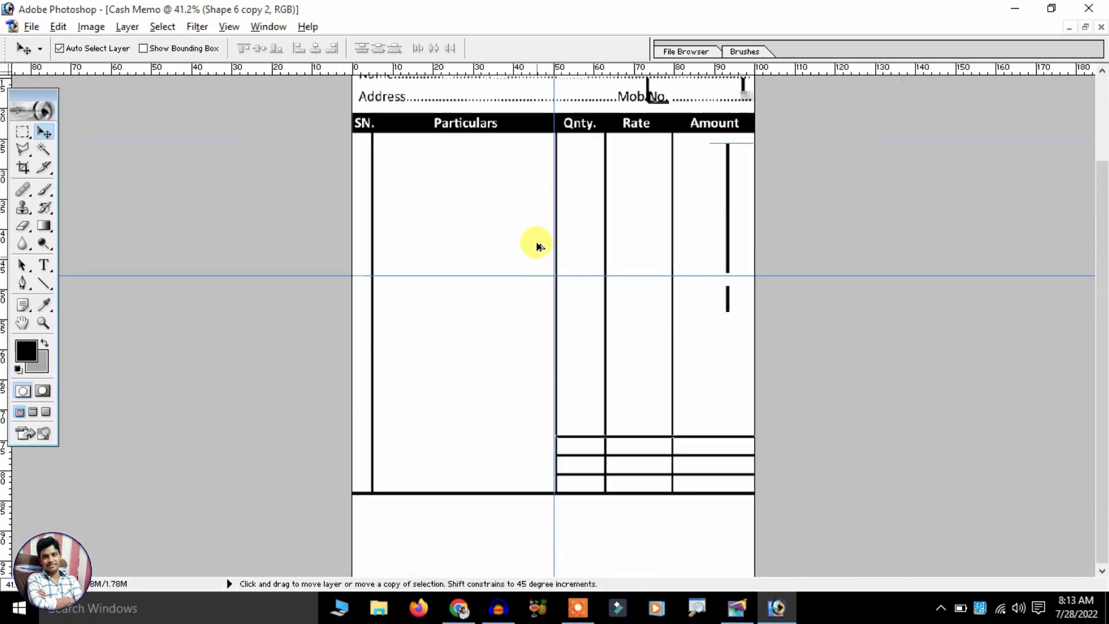
scroll(534, 242, "up", 2)
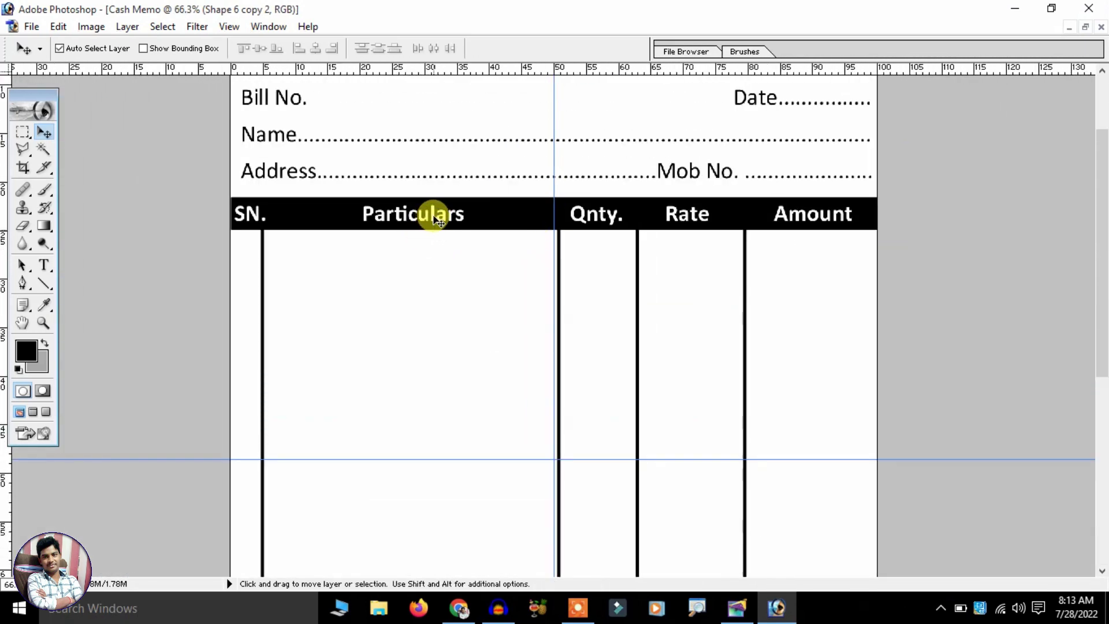
left_click_drag(429, 214, 432, 224)
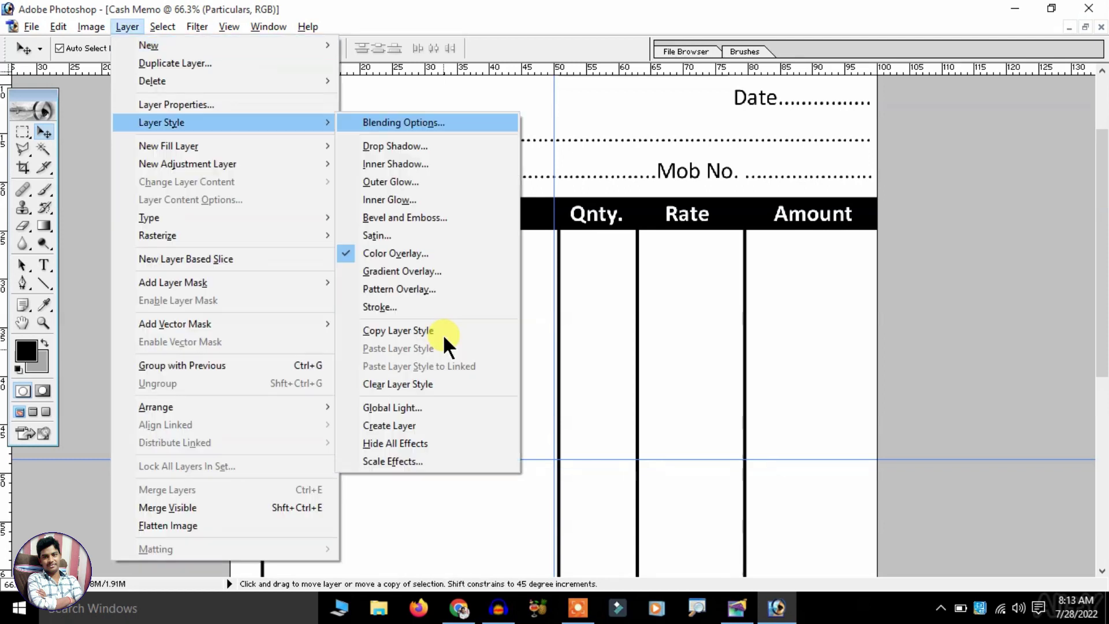
left_click_drag(445, 338, 446, 340)
scroll(445, 340, "down", 3)
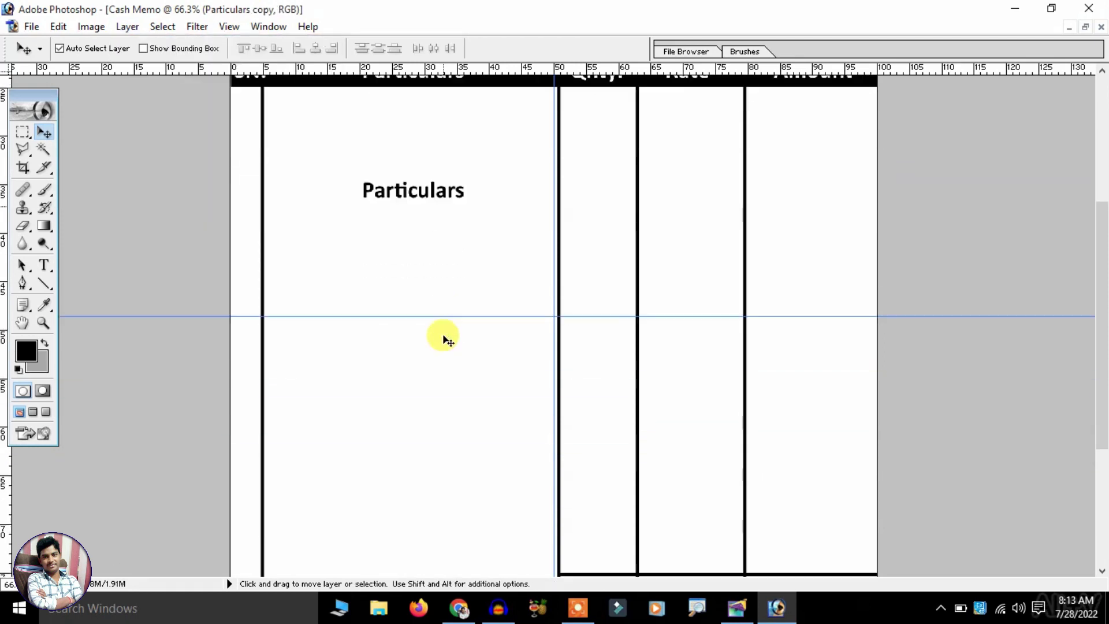
key("ctrl+t")
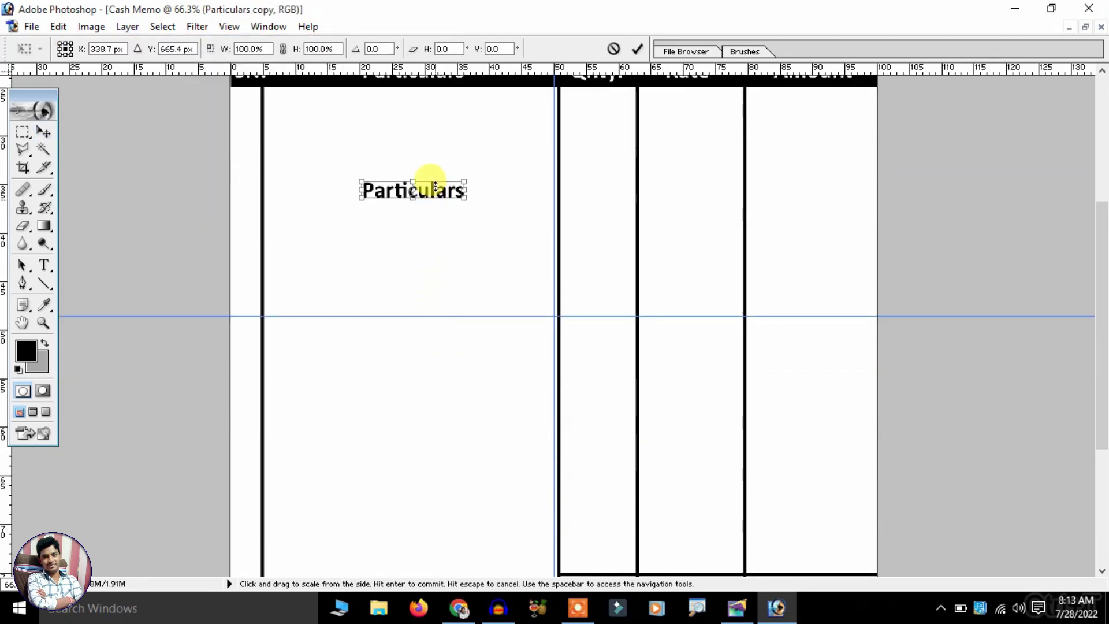
left_click_drag(440, 189, 458, 218)
key("Return")
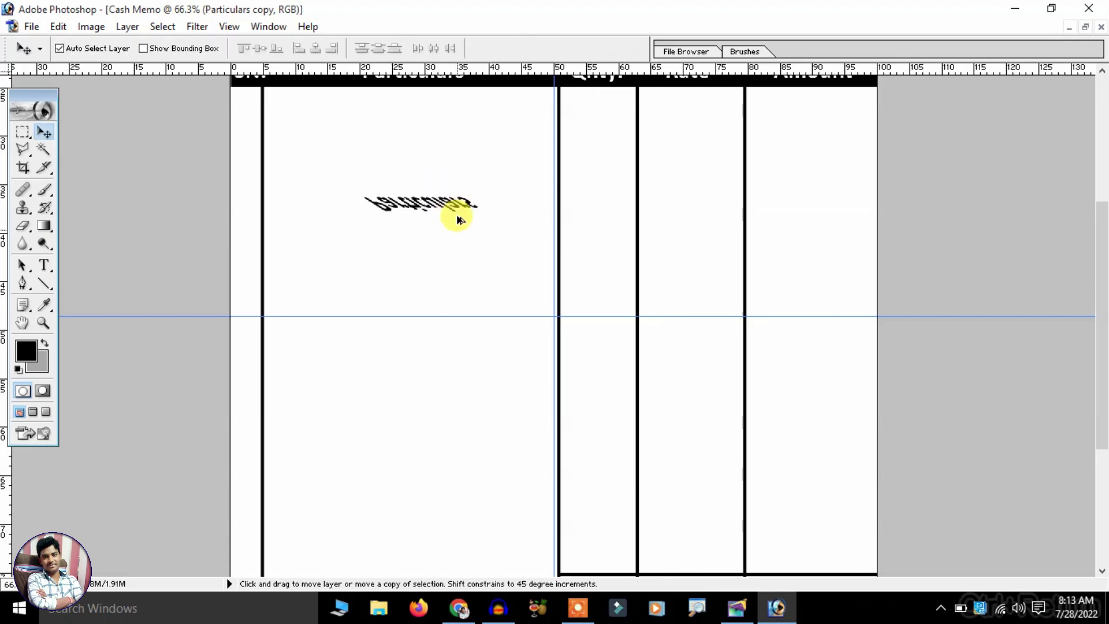
key("ctrl+alt+z")
Move the Particulars copy down into the table body above the summary rows.
key("ctrl+t")
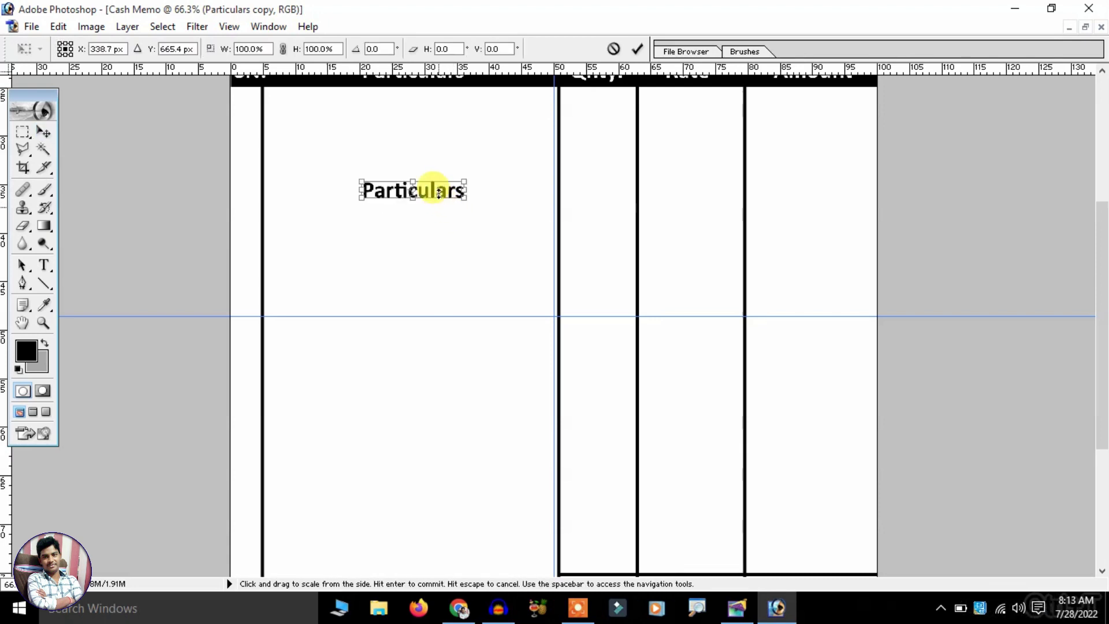
key("shift+Down")
key("shift+Down")
key("shift+Down")
key("shift+Down")
key("shift+Down")
key("shift+Down")
key("shift+Down")
key("shift+Down")
key("shift+Down")
key("shift+Down")
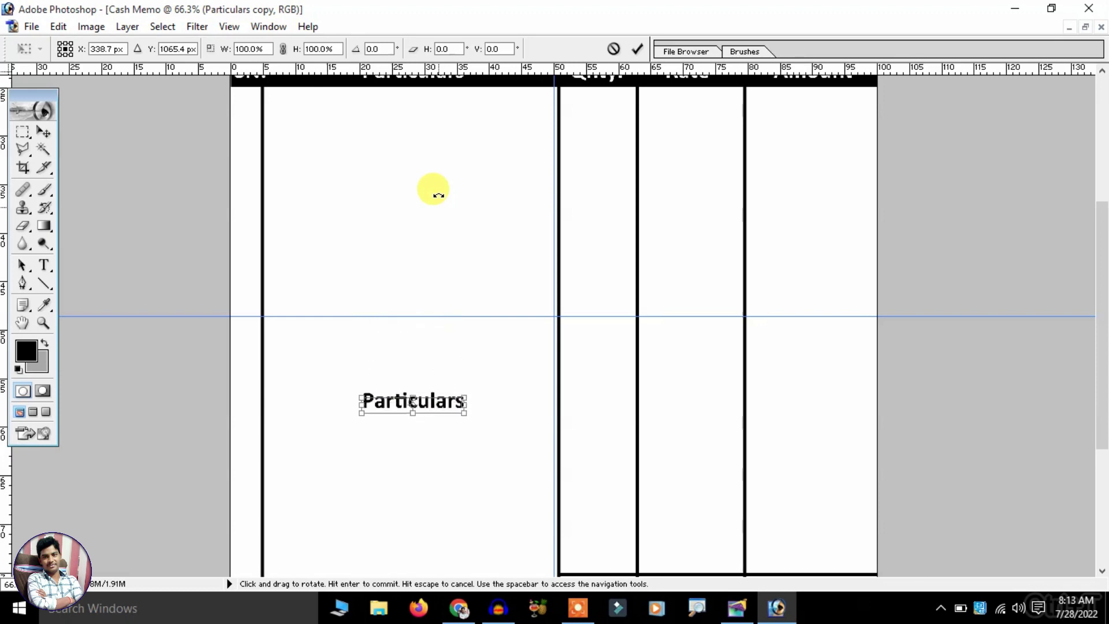
key("shift+Down")
key("shift+Down")
key("shift+Down")
key("shift+Right")
key("shift+Right")
key("shift+Right")
key("shift+Right")
key("shift+Right")
key("shift+Right")
key("shift+Right")
key("shift+Right")
key("shift+Right")
key("shift+Right")
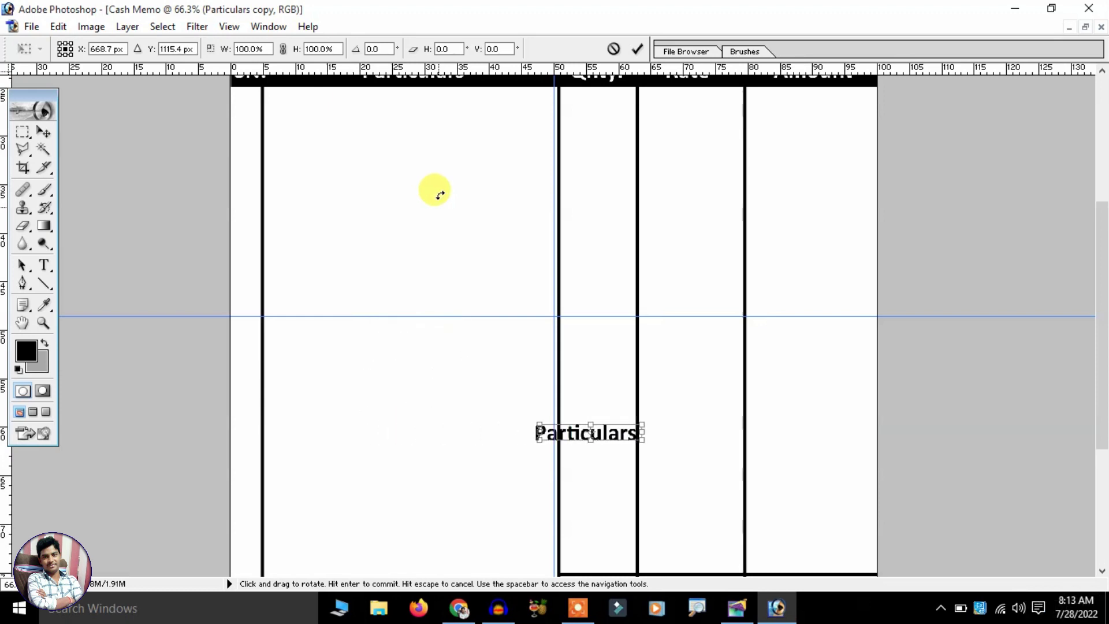
scroll(439, 194, "down", 3)
scroll(438, 193, "down", 2)
key("Return")
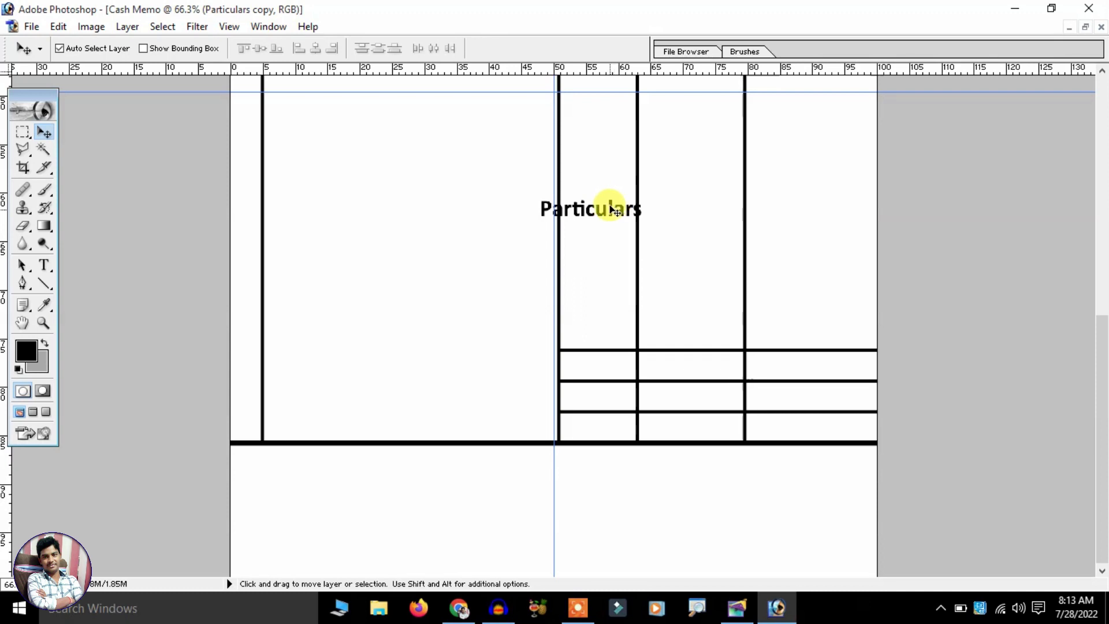
left_click_drag(615, 209, 631, 362)
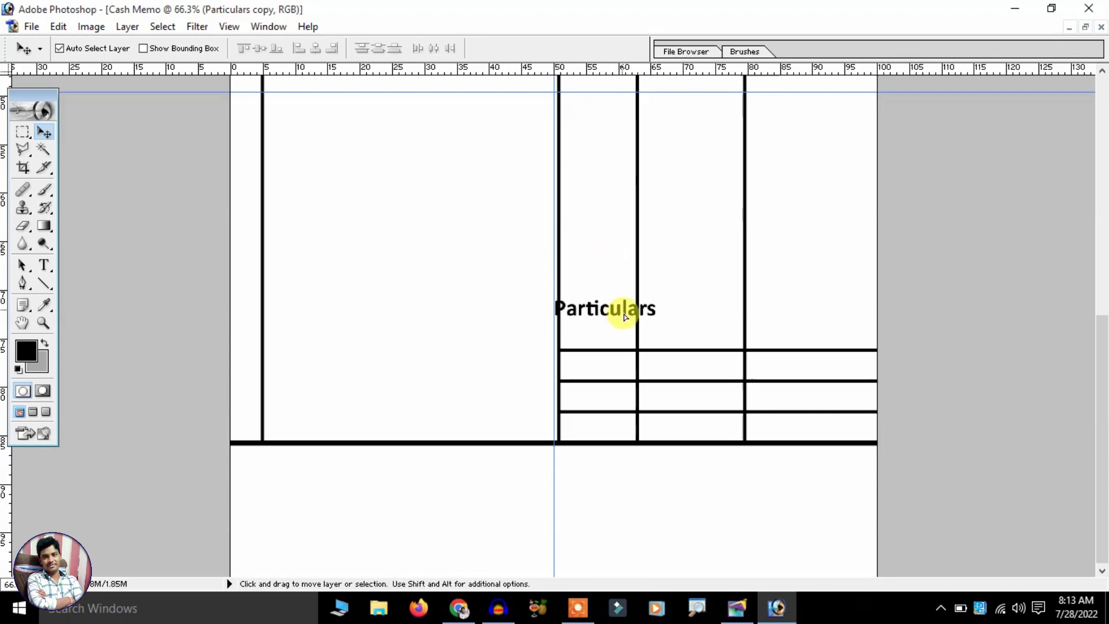
Retype the two copied labels as Total and Round in the Qnty column.
left_click(44, 265)
double_click(599, 374)
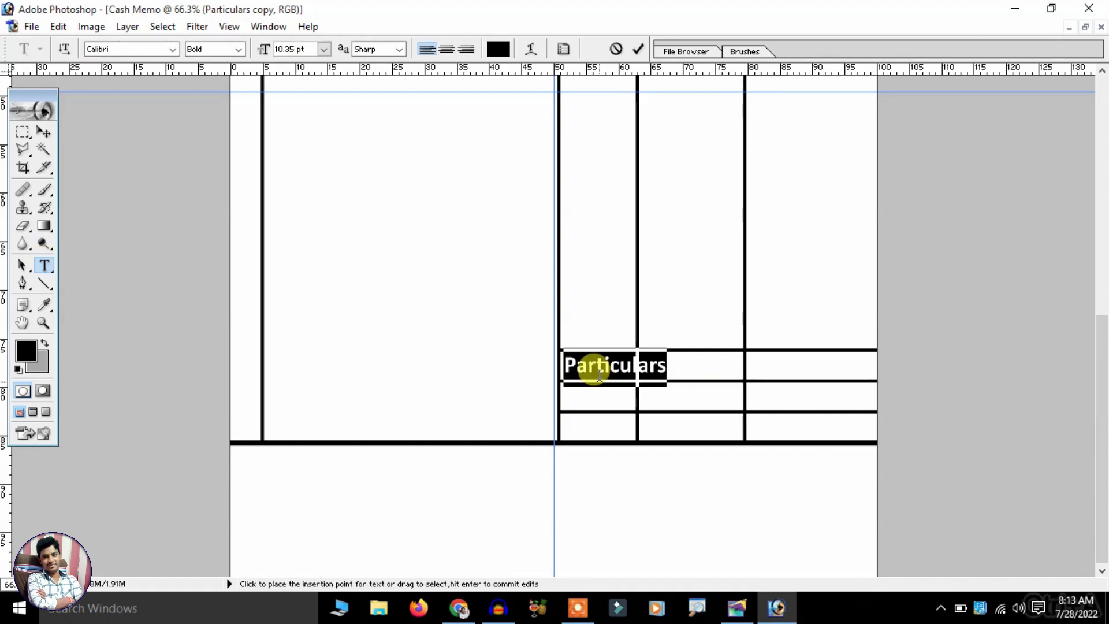
type("Total")
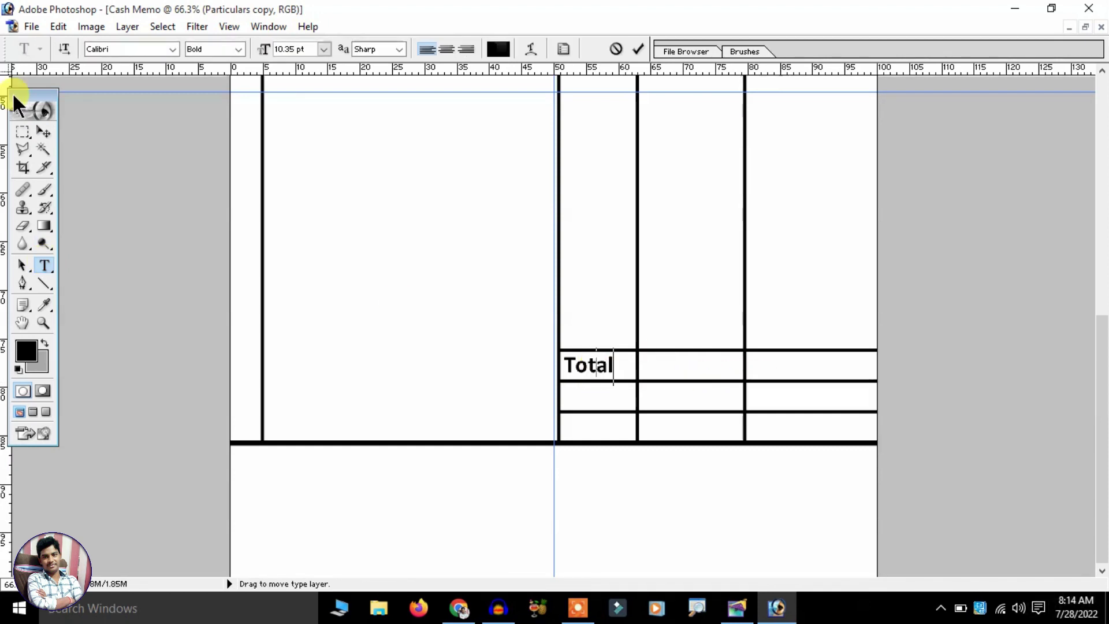
left_click(45, 133)
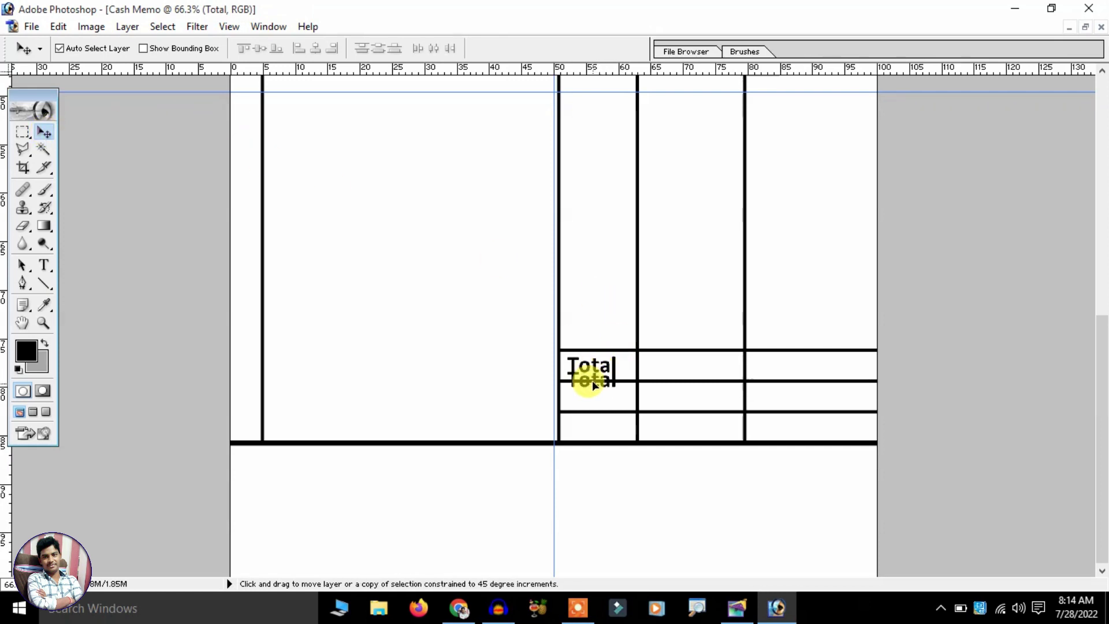
left_click(43, 265)
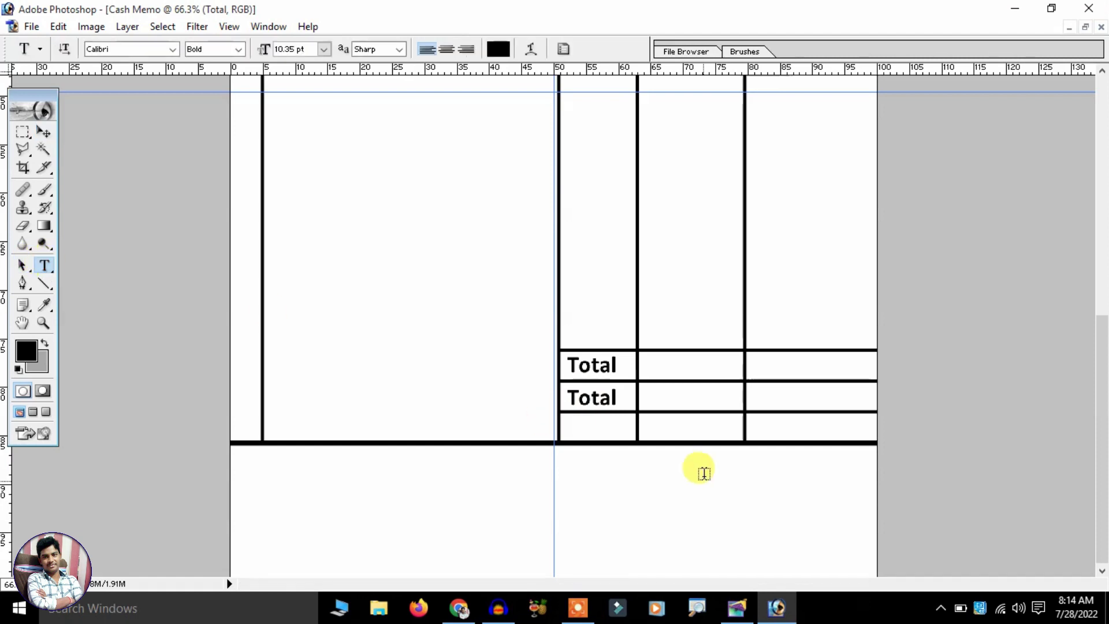
double_click(578, 404)
type("Round")
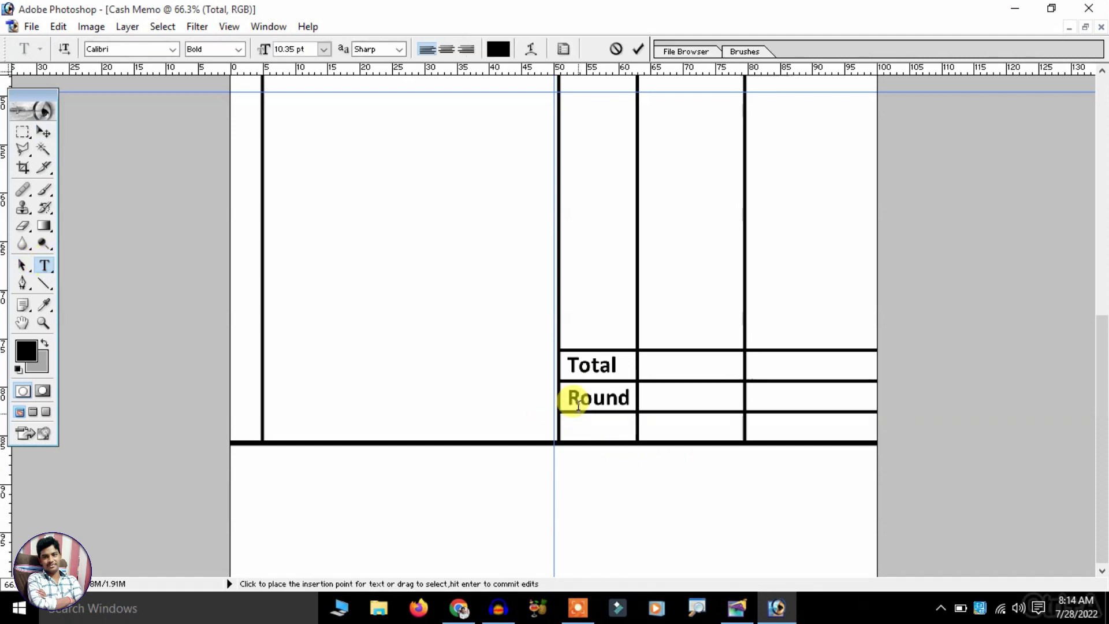
left_click(43, 137)
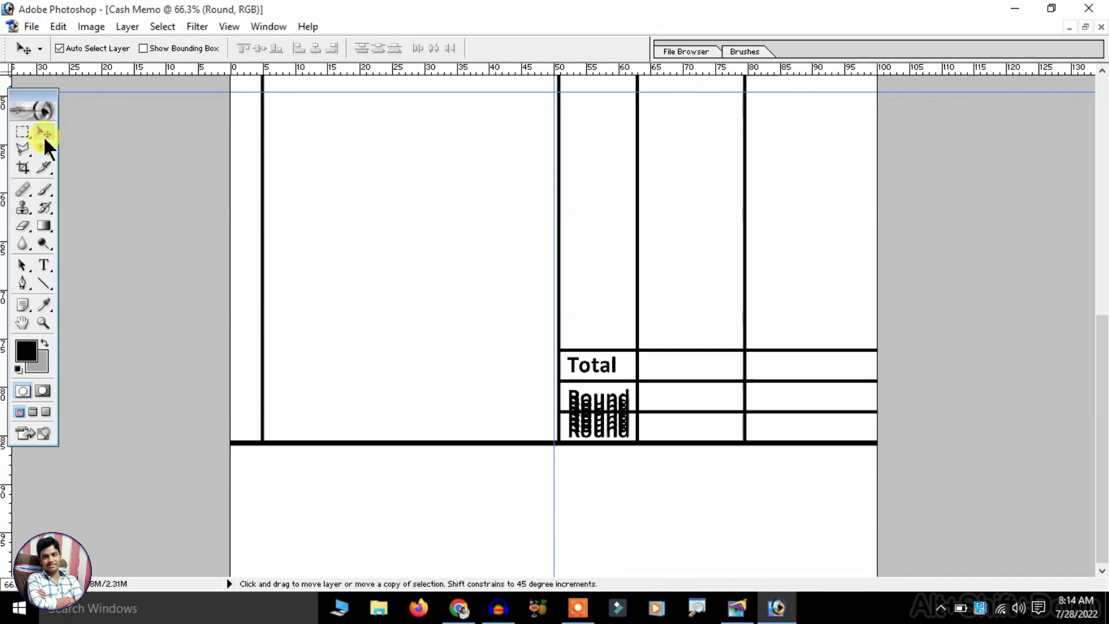
Undo the stray Round copies and add a copy in the bottom row, retyped as G.Total.
key("ctrl+alt+z")
key("ctrl+alt+z")
key("ctrl+alt+z")
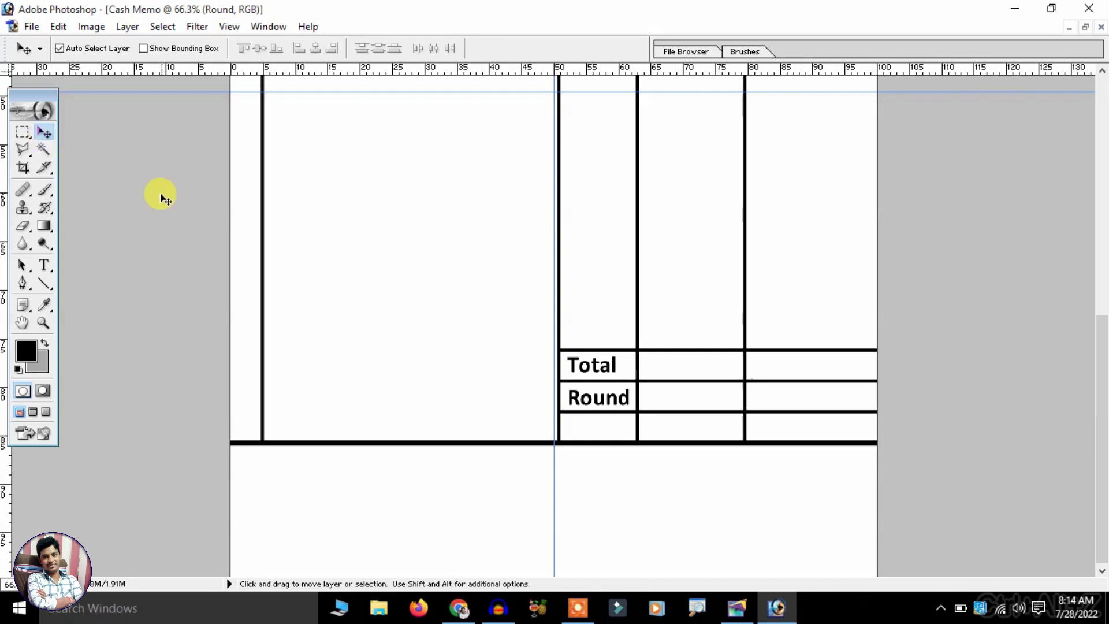
left_click(598, 418)
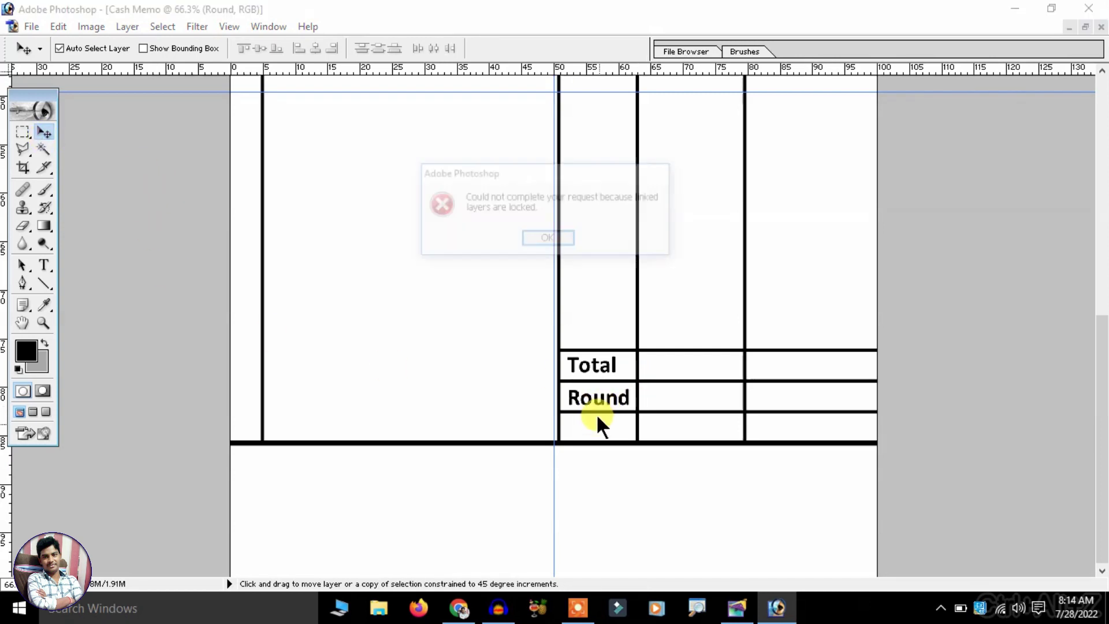
left_click(536, 240)
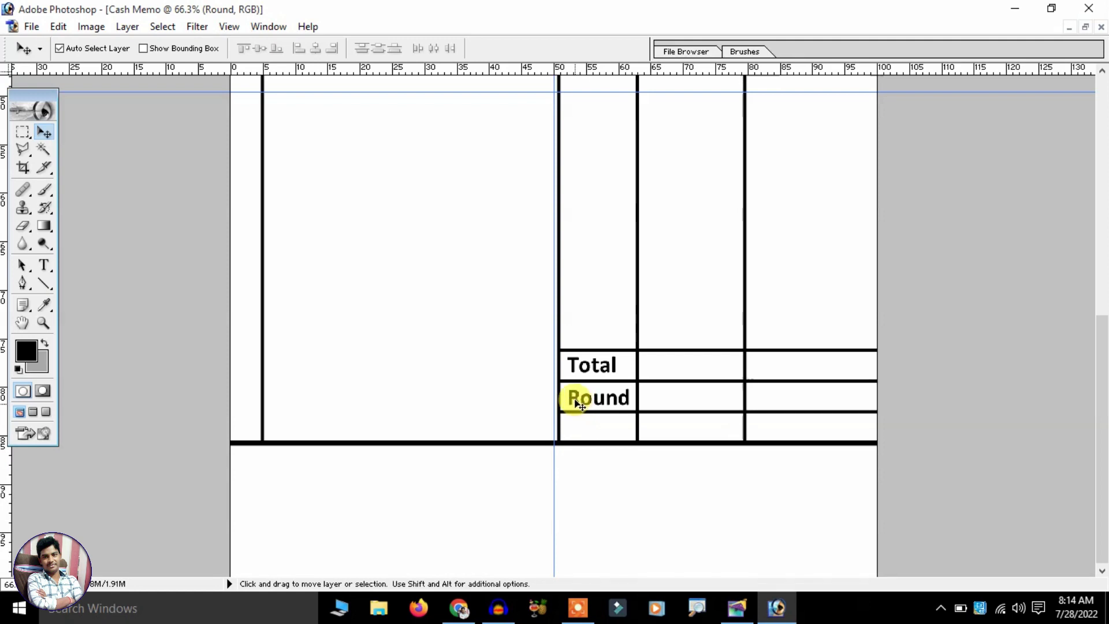
left_click_drag(576, 402, 576, 432)
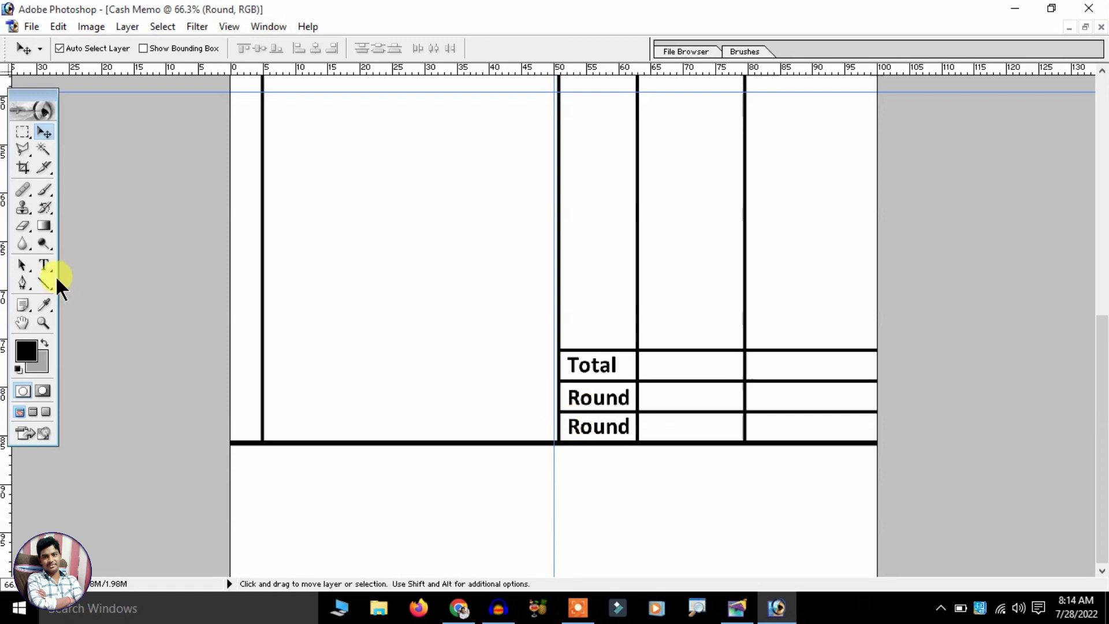
left_click(44, 265)
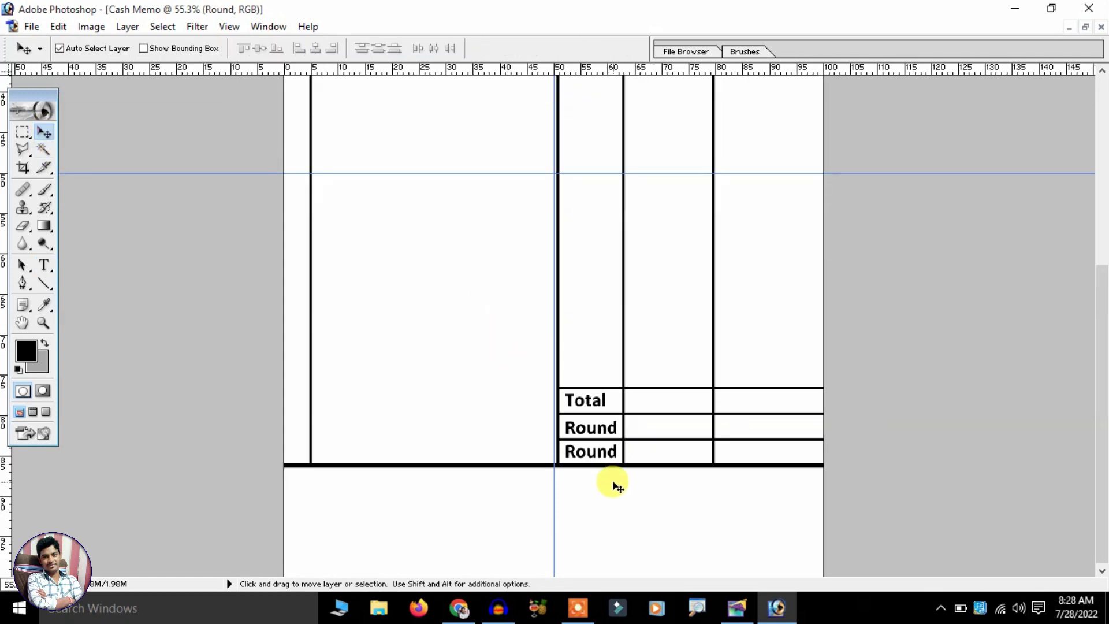
left_click(44, 266)
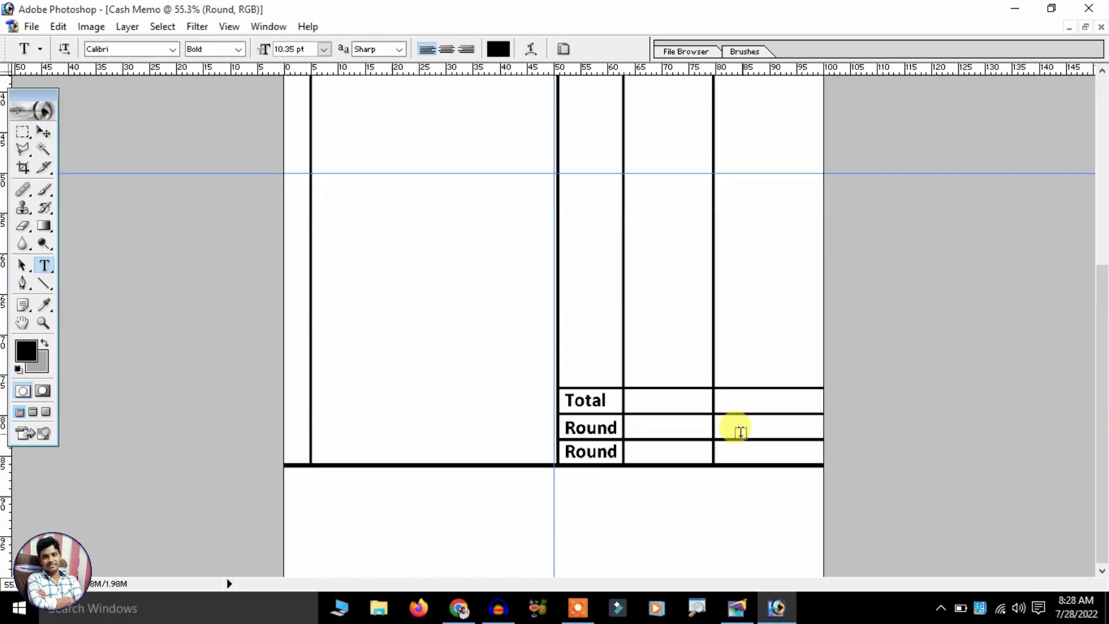
double_click(597, 455)
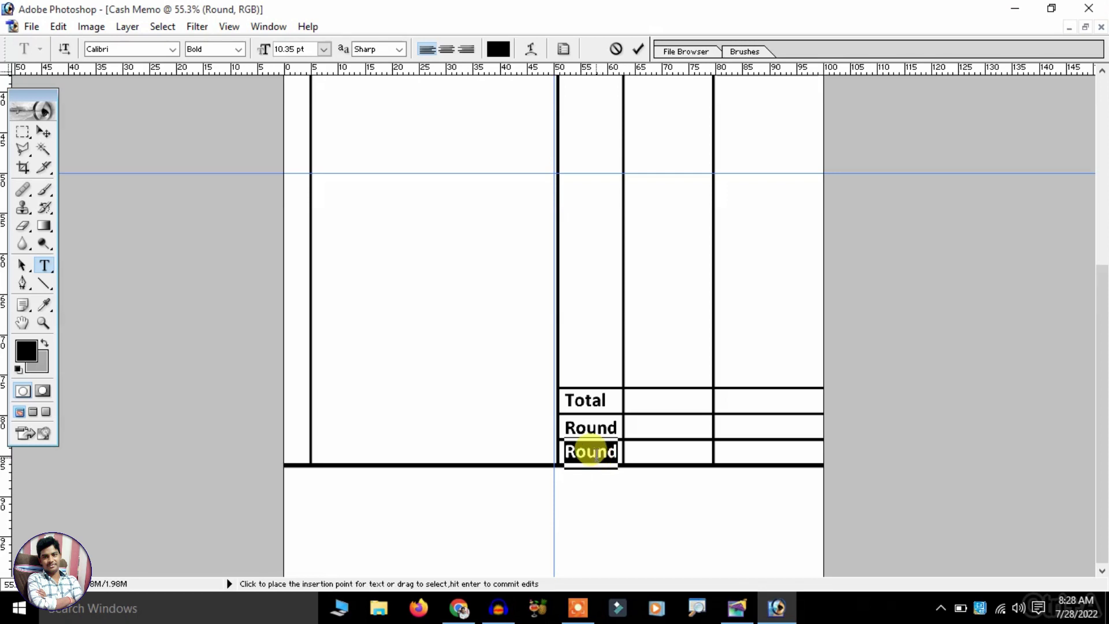
type("G.Total")
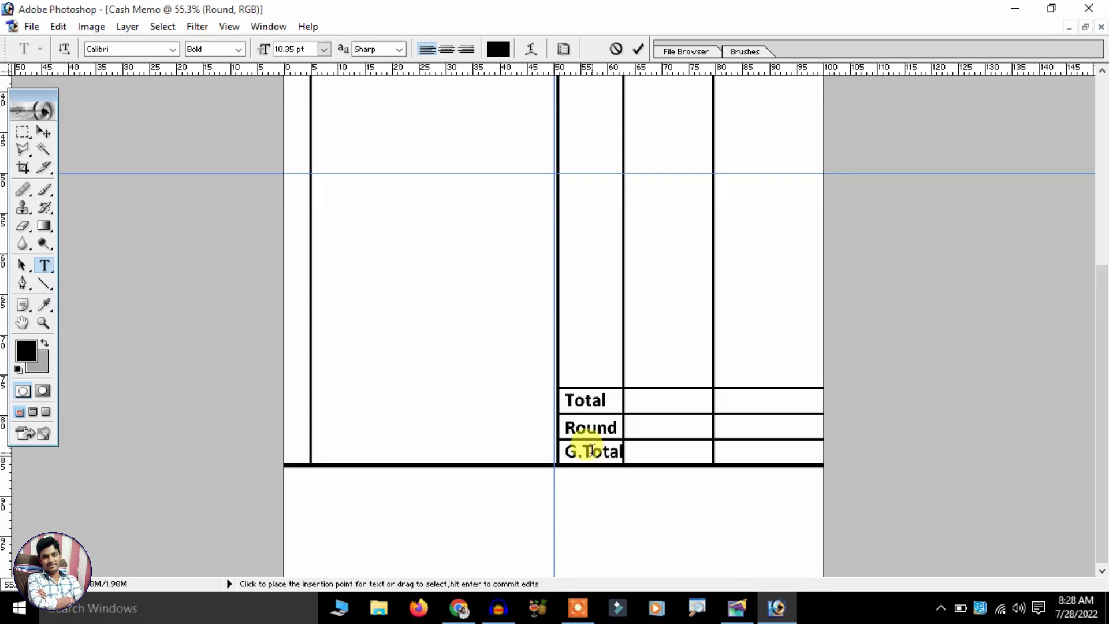
left_click(41, 134)
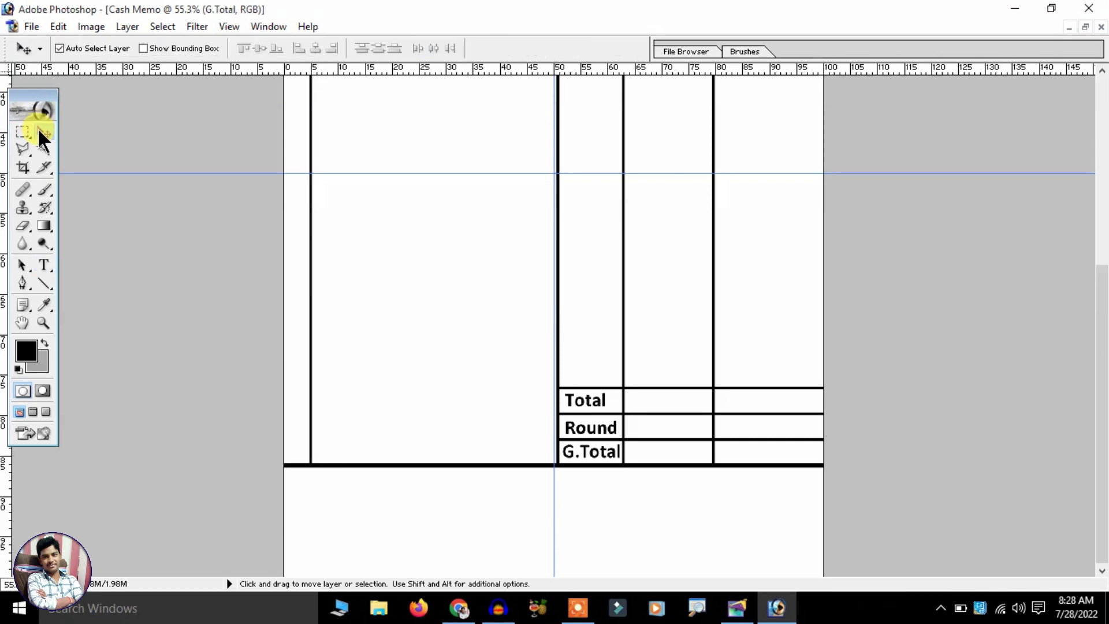
Alt-drag a copy of the black header bar down to just below the item table.
key("ctrl+0")
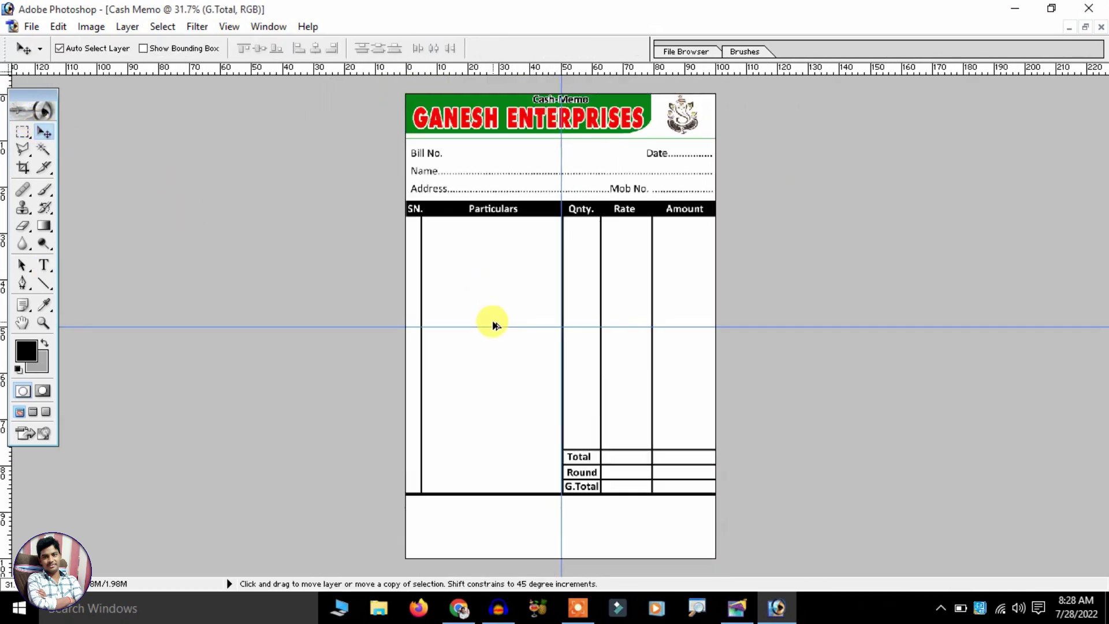
scroll(614, 380, "up", 1)
scroll(607, 368, "up", 1)
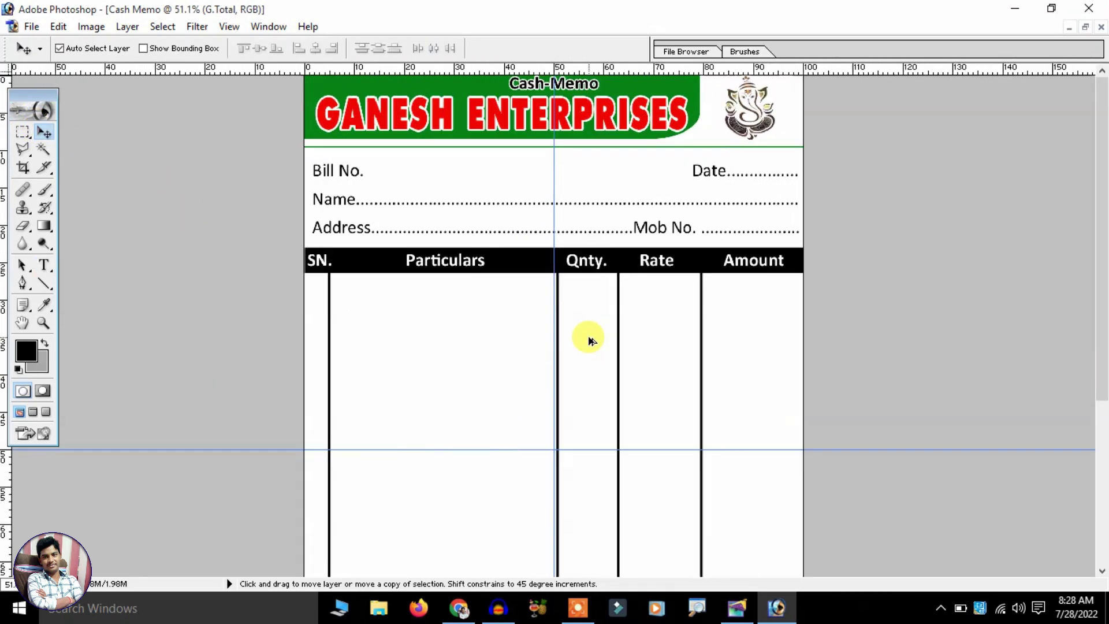
key("ctrl+0")
scroll(600, 365, "up", 1)
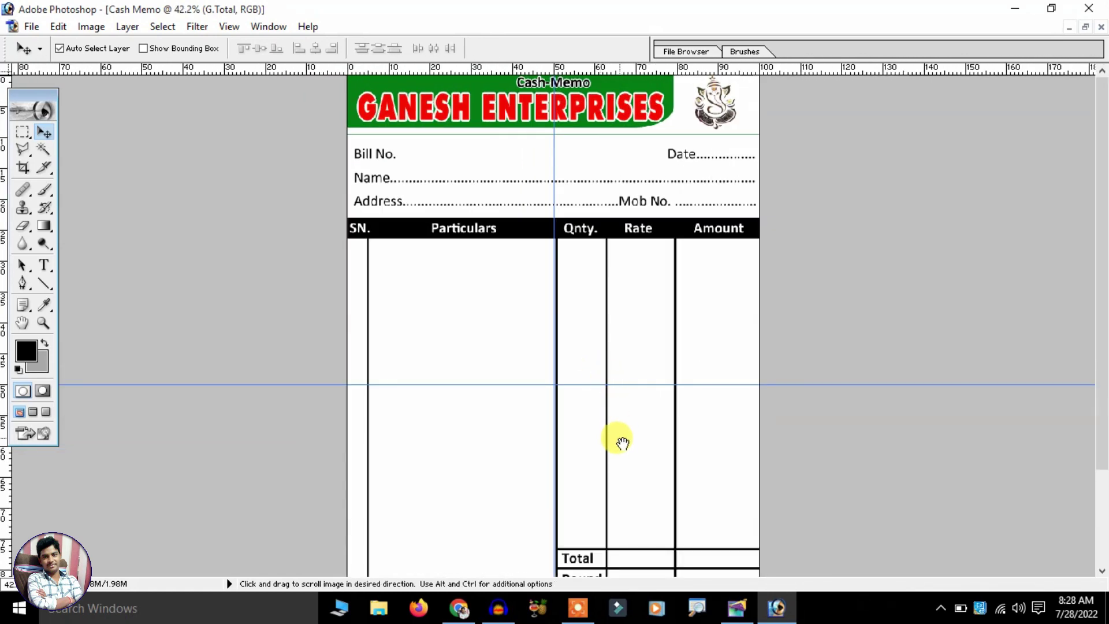
left_click_drag(617, 437, 661, 372)
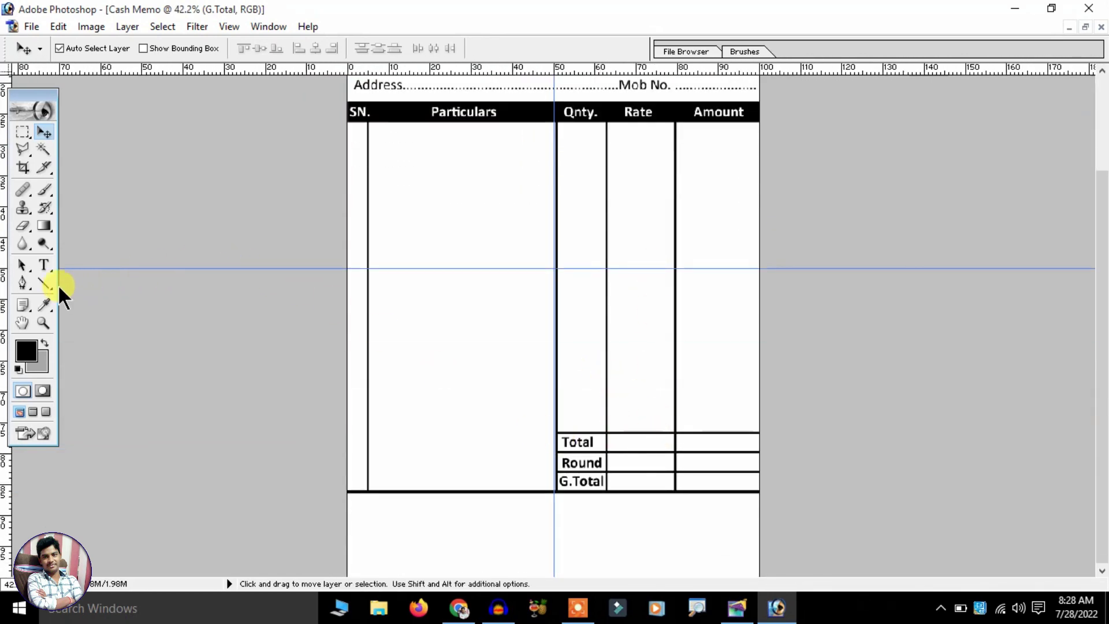
scroll(479, 244, "up", 1)
scroll(479, 244, "up", 3)
scroll(478, 238, "up", 1)
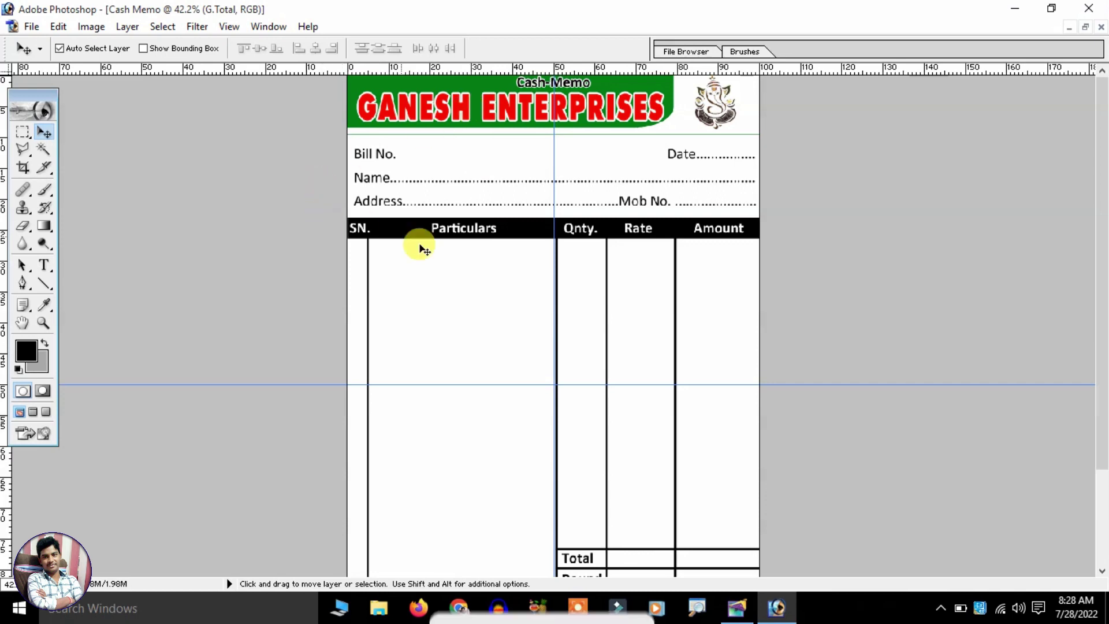
scroll(421, 243, "down", 3)
scroll(426, 241, "down", 1)
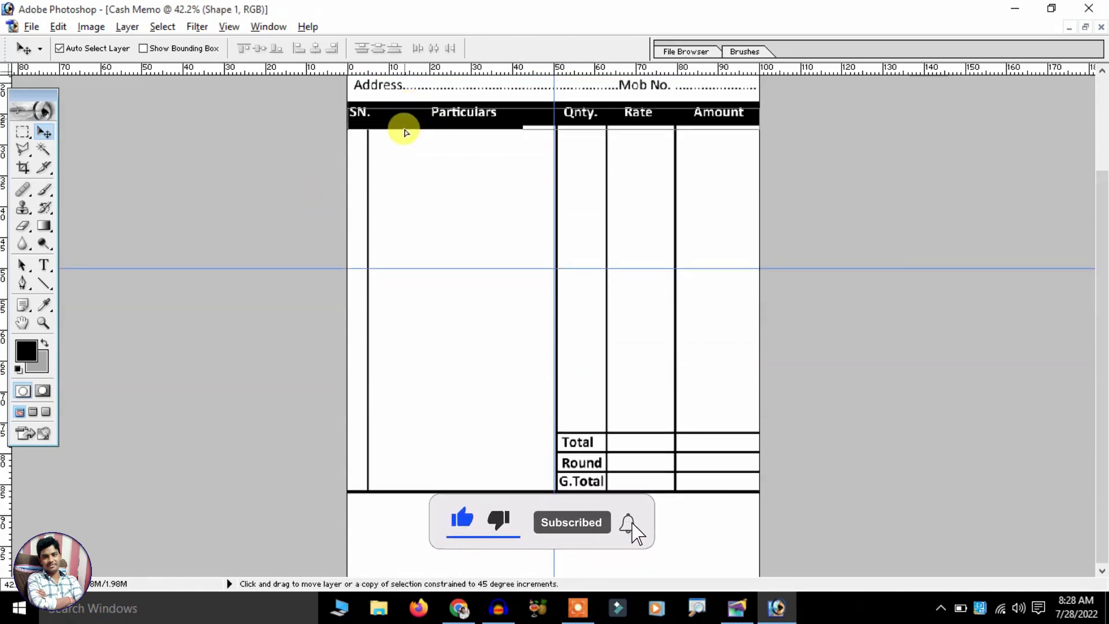
left_click_drag(408, 111, 413, 501)
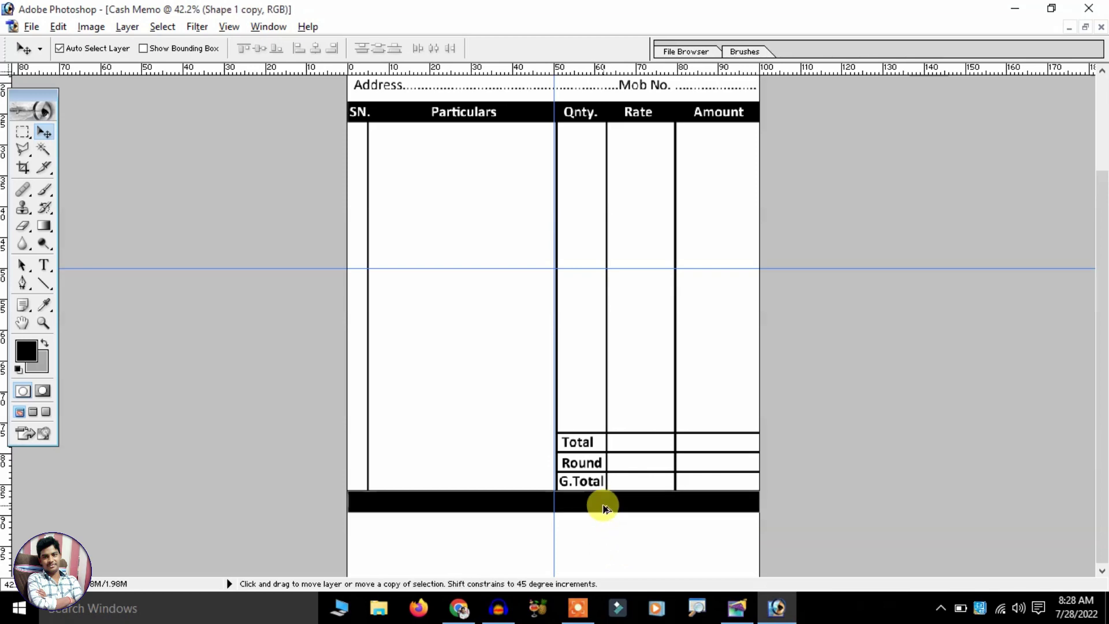
Turn the copied bar green with a Color Overlay layer style.
key("alt+l")
key("y")
key("v")
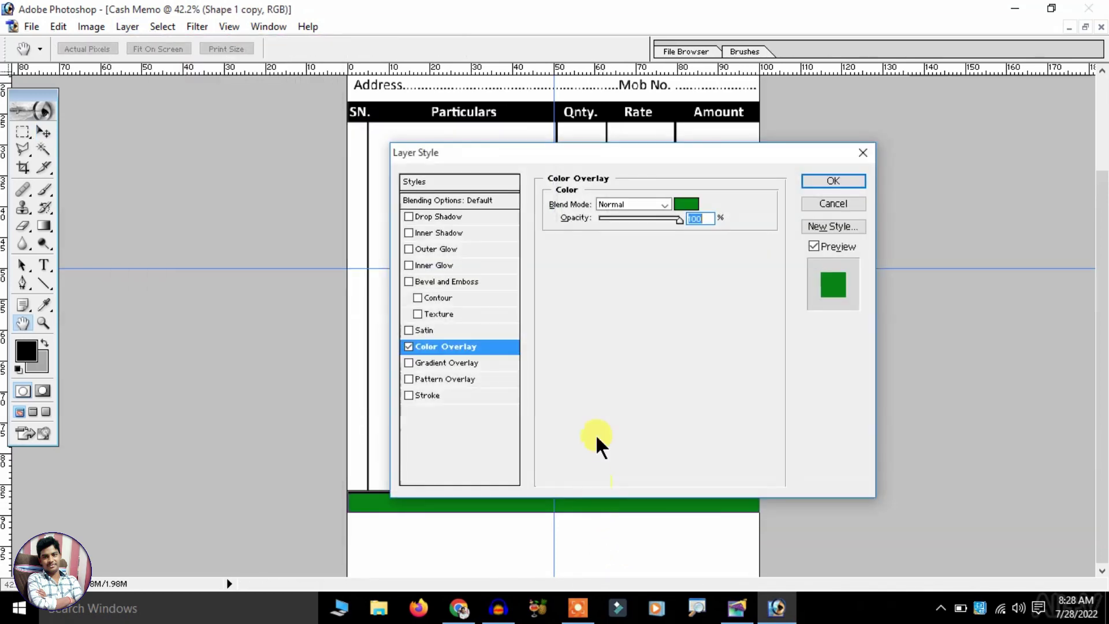
left_click(805, 182)
scroll(614, 396, "down", 2)
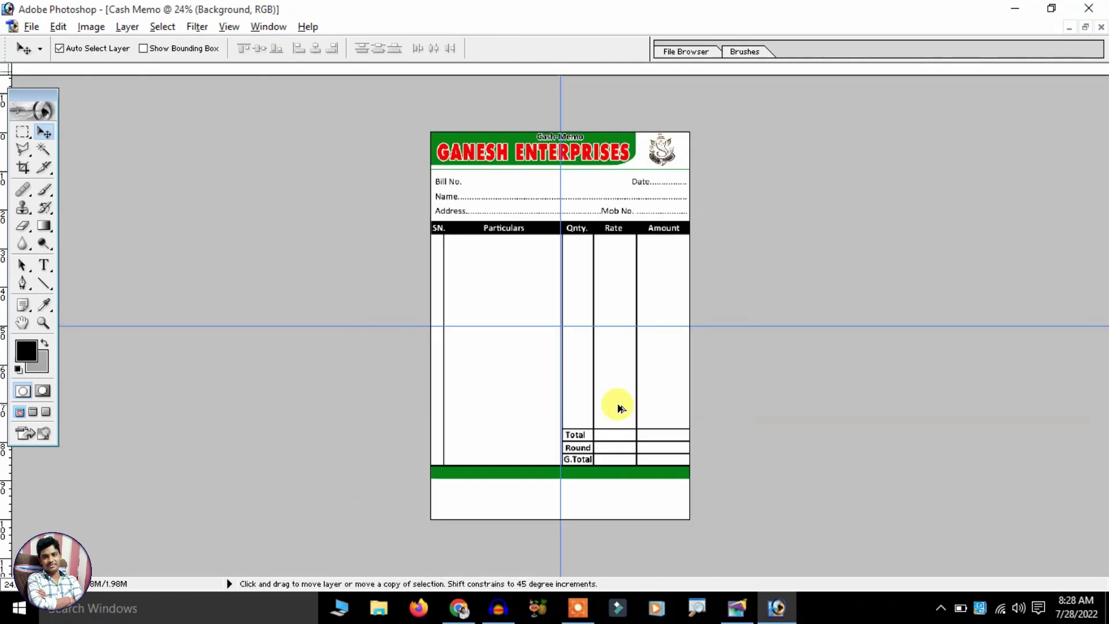
scroll(617, 506, "up", 2)
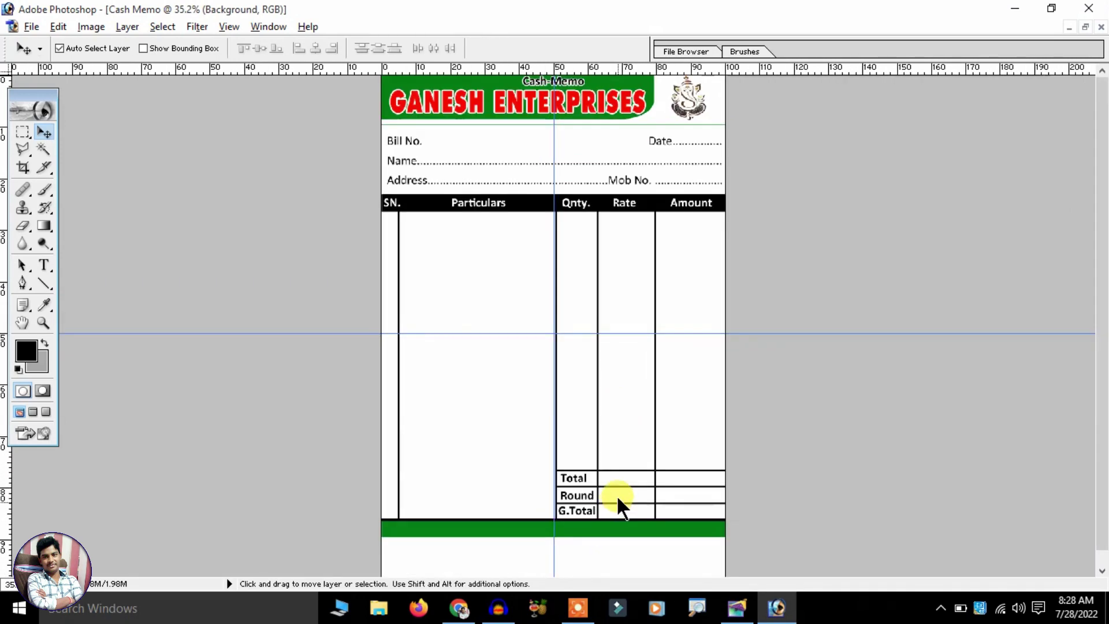
scroll(607, 494, "up", 2)
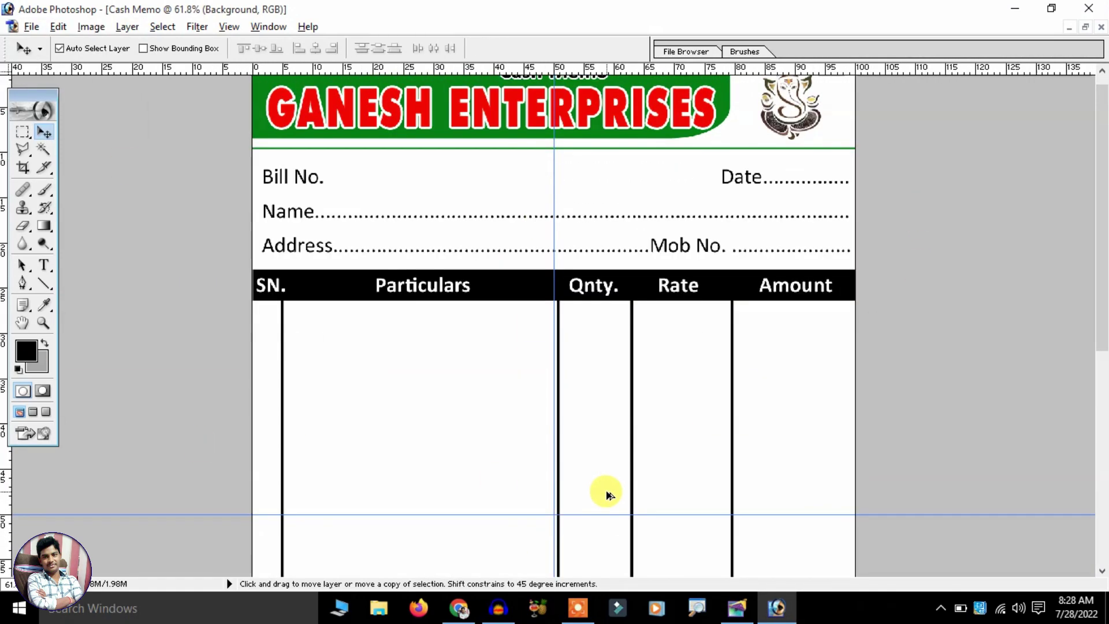
scroll(606, 494, "up", 2)
scroll(586, 346, "down", 5)
scroll(656, 196, "down", 3)
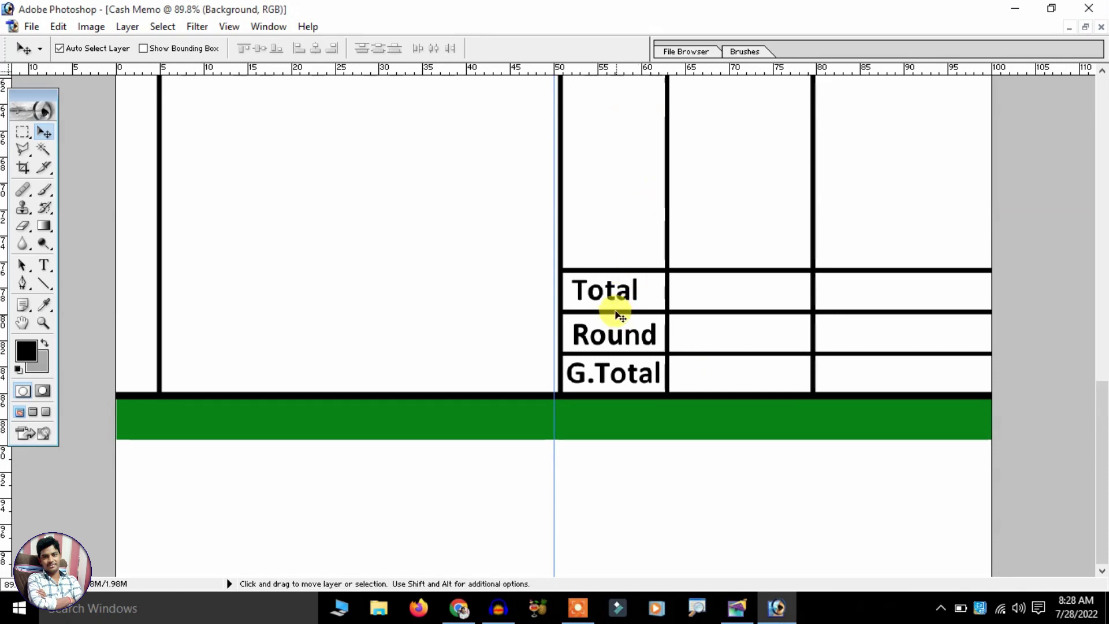
Copy the Total label below the green footer and retype it as Signature.
mouse_move(617, 292)
left_mouse_down()
mouse_move(667, 462)
mouse_move(767, 488)
left_mouse_up()
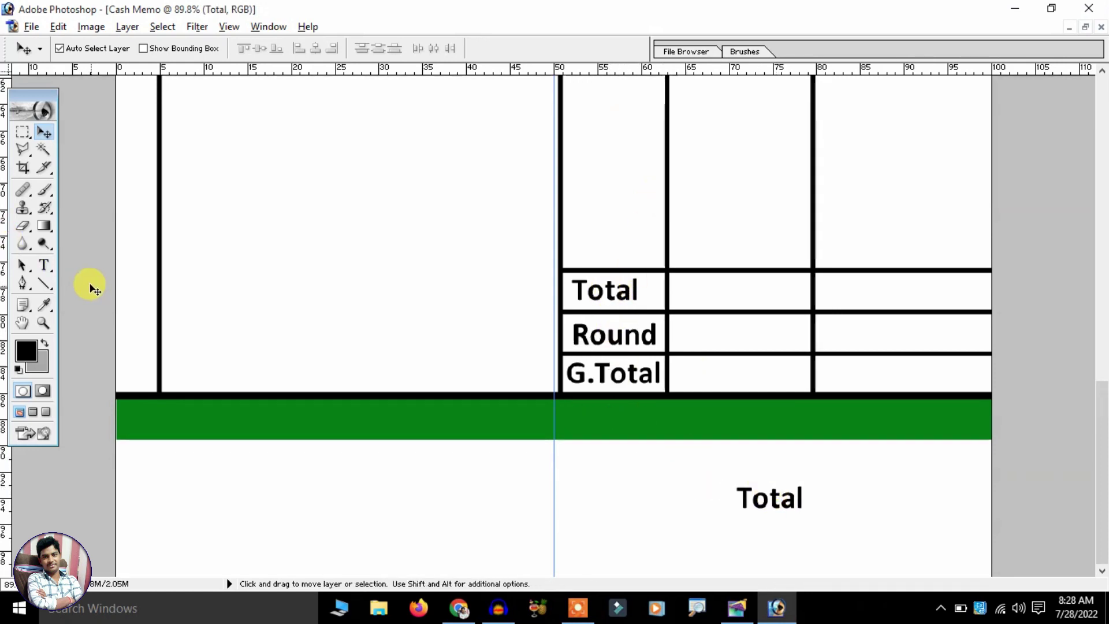
left_click(45, 265)
left_click(788, 487)
double_click(789, 487)
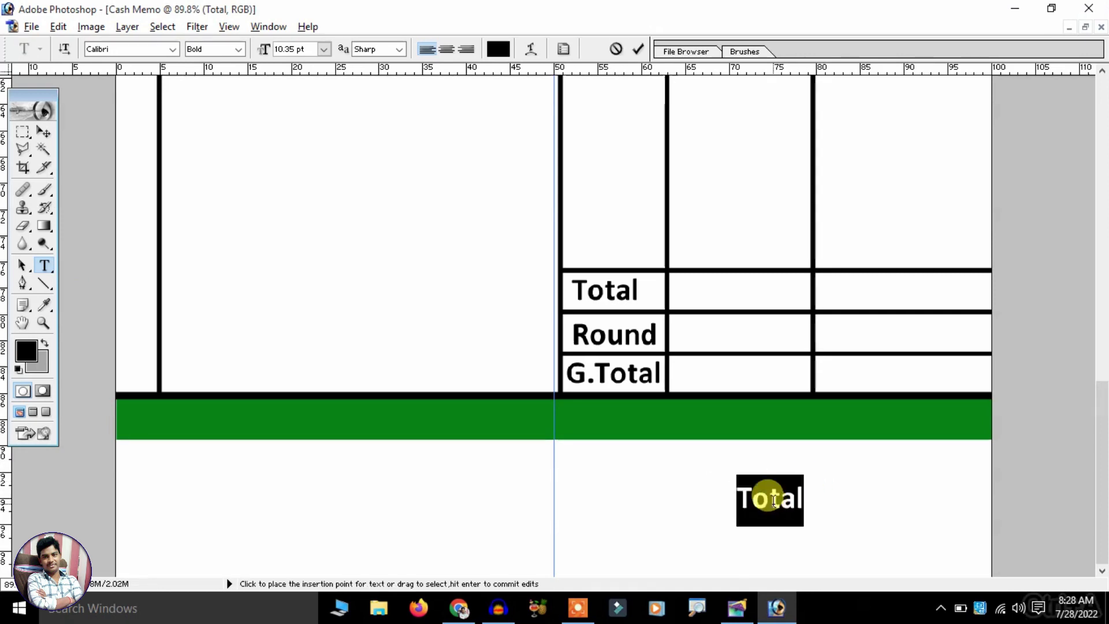
type("G")
key("BackSpace")
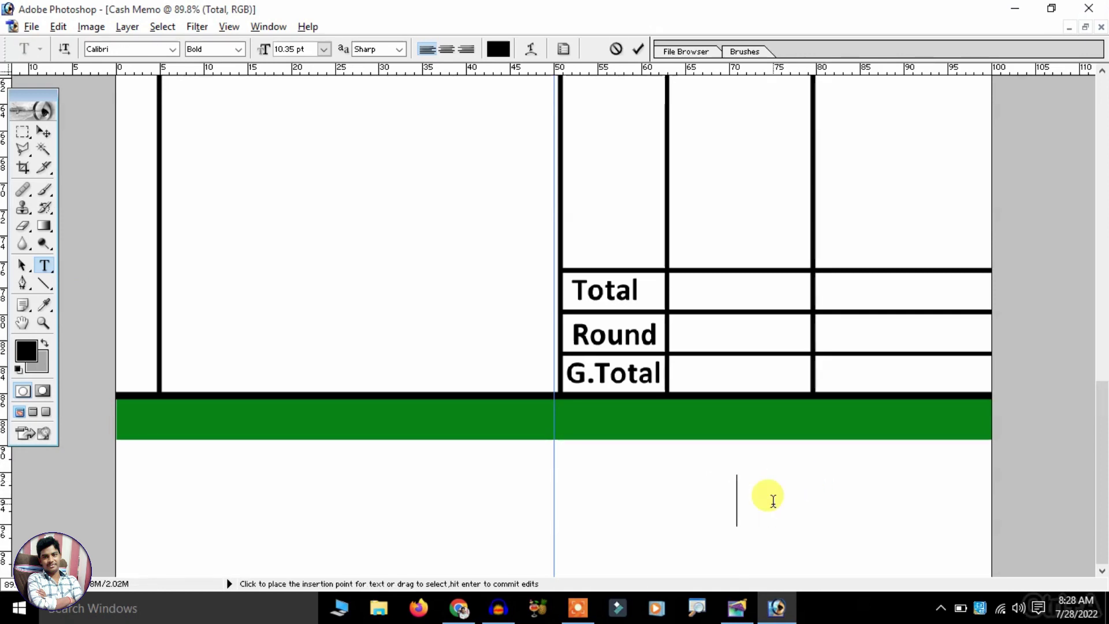
type("Signatur")
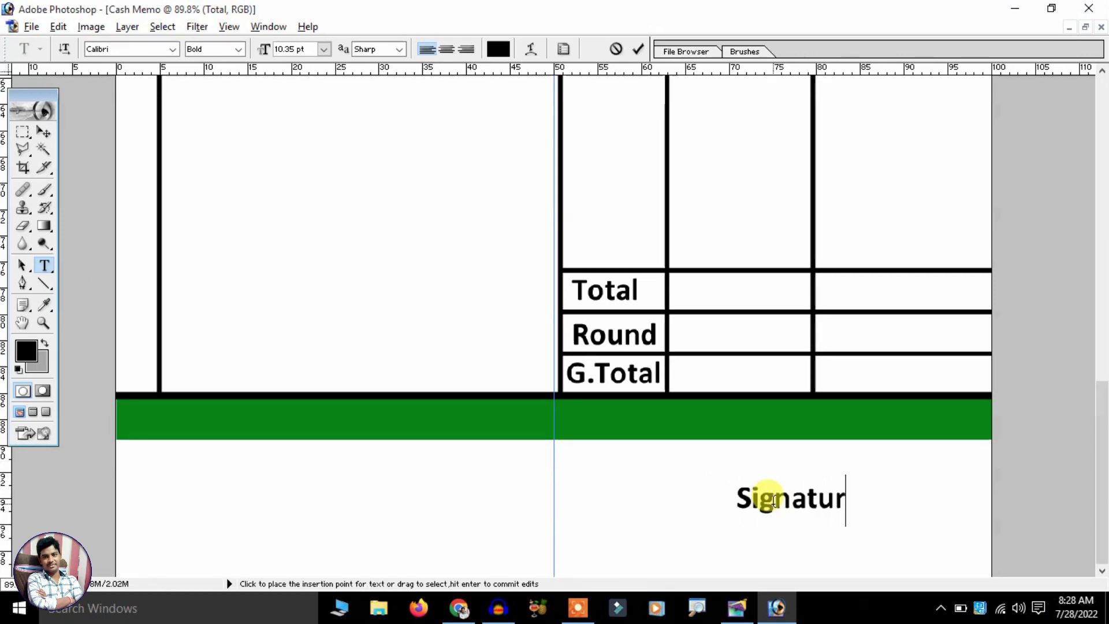
type("r")
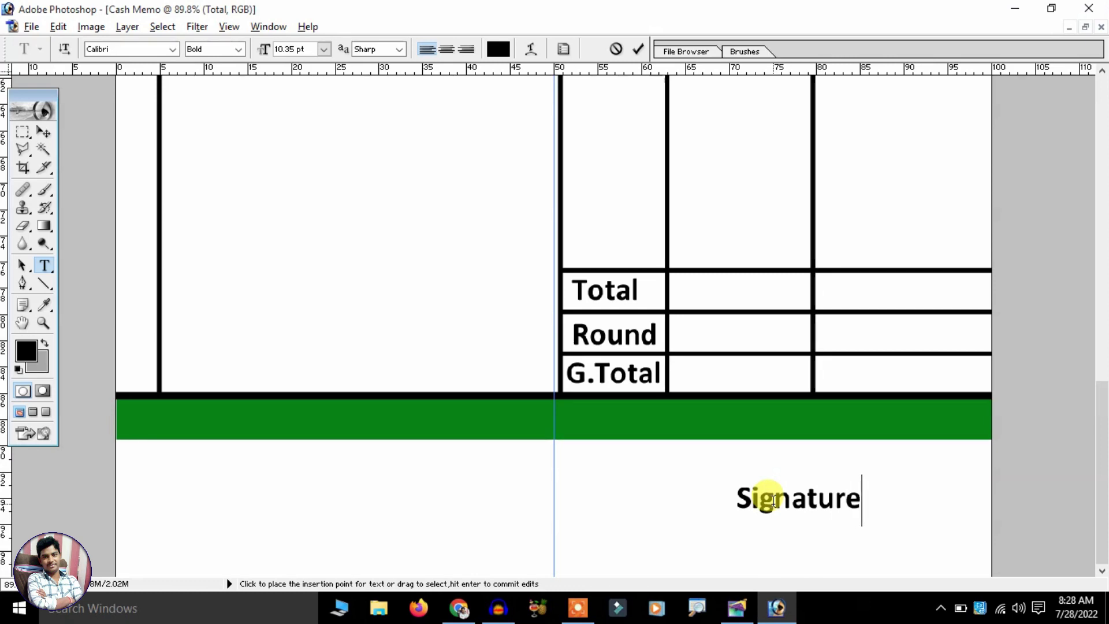
left_click(44, 134)
Enlarge Signature to about 125% and move it to the bottom-right corner.
key("ctrl+t")
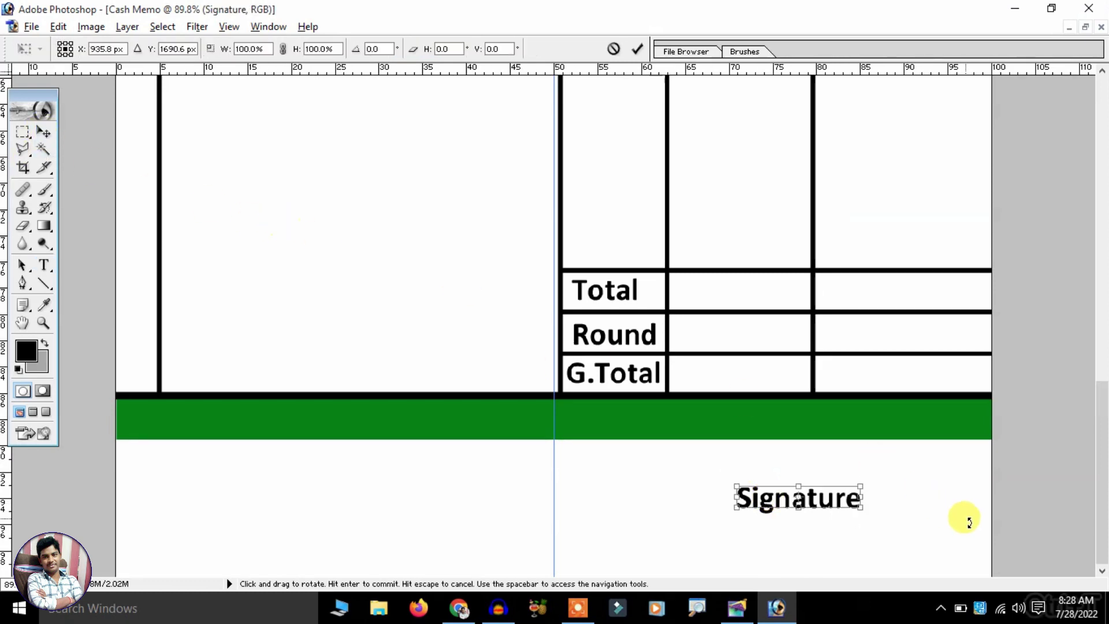
left_click_drag(860, 509, 892, 512)
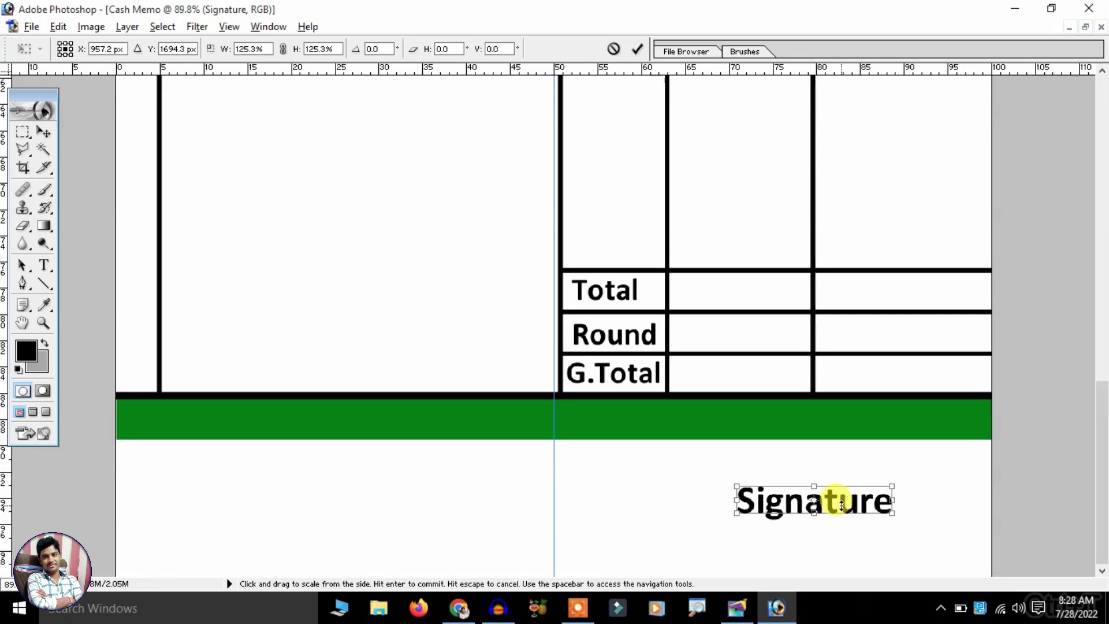
key("Return")
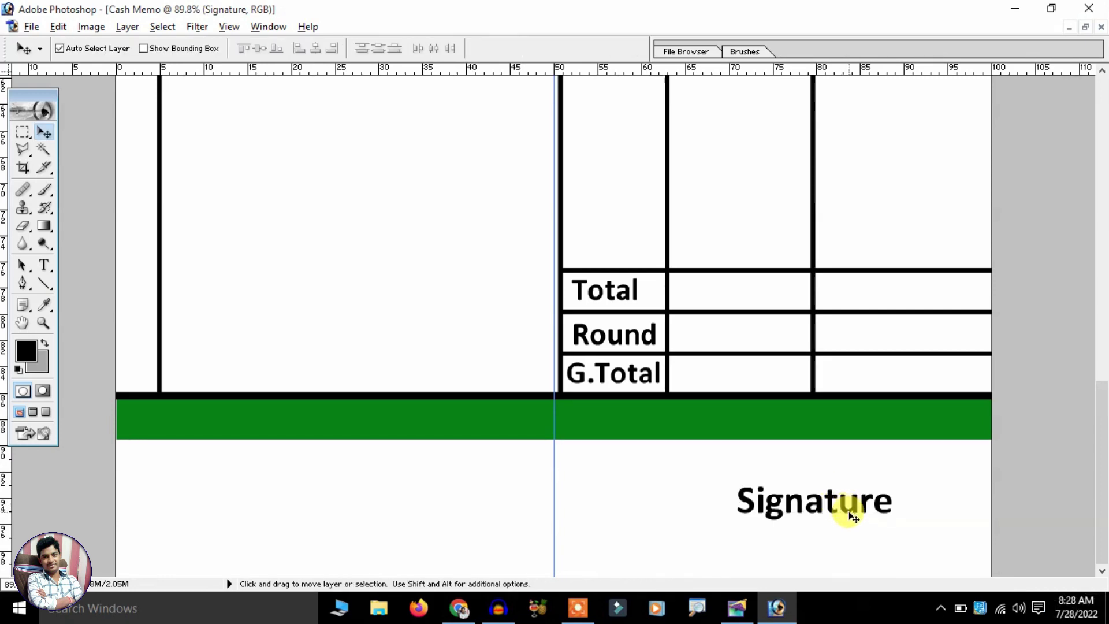
left_click_drag(849, 512, 913, 549)
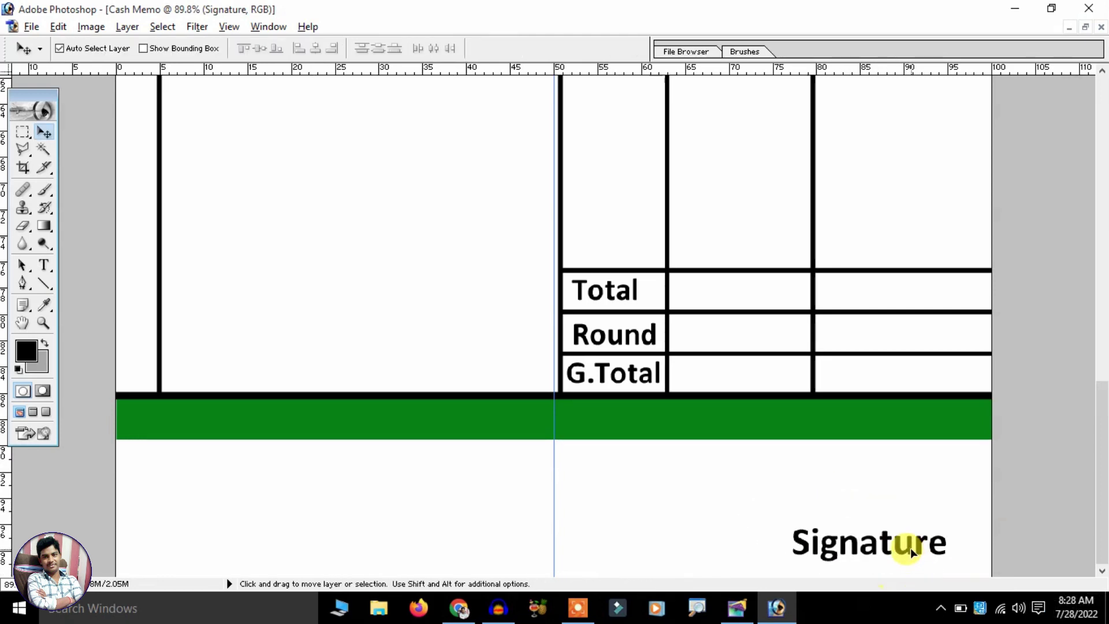
scroll(912, 549, "down", 3)
scroll(901, 531, "up", 1)
scroll(895, 523, "down", 2)
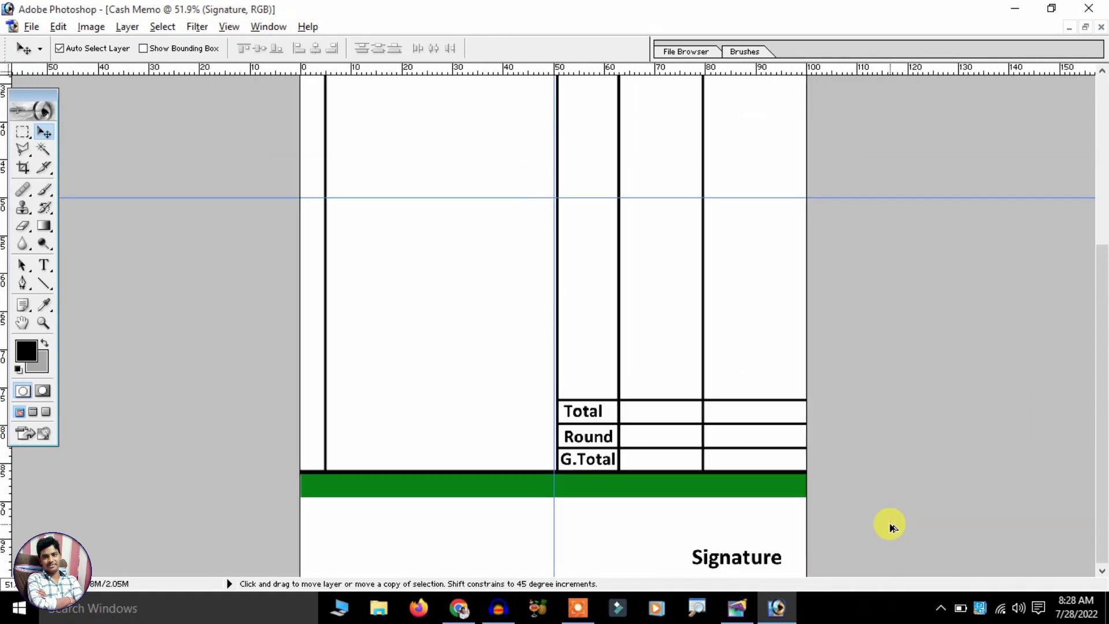
scroll(892, 522, "up", 5)
scroll(889, 522, "down", 5)
scroll(856, 369, "down", 3)
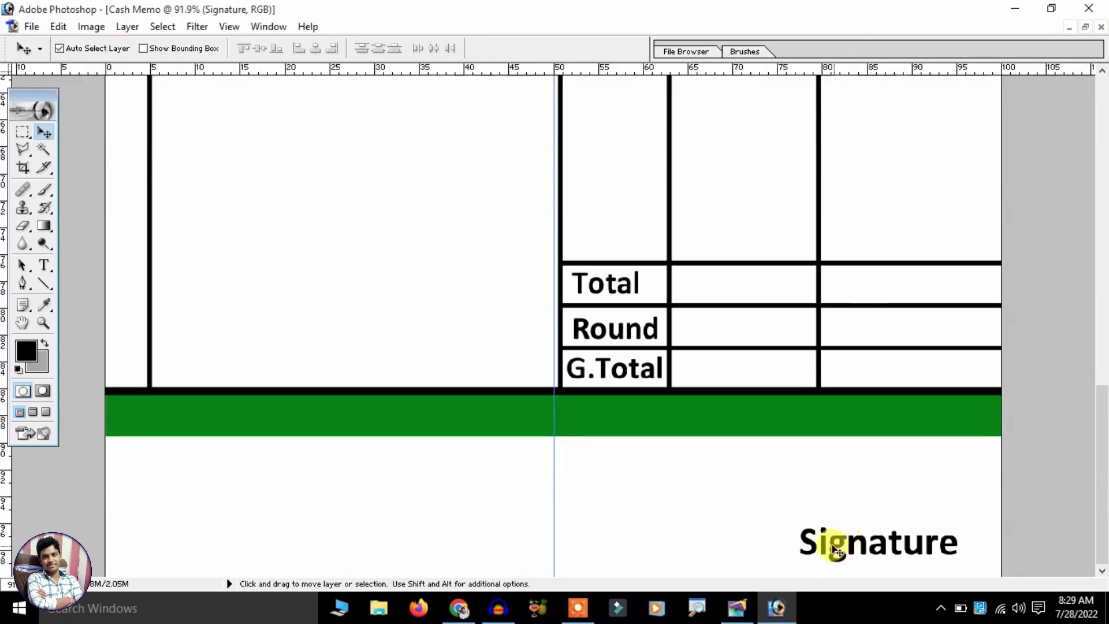
Copy Signature to the bottom-left and retype it as Cos. Signature.
left_click_drag(827, 547, 161, 547)
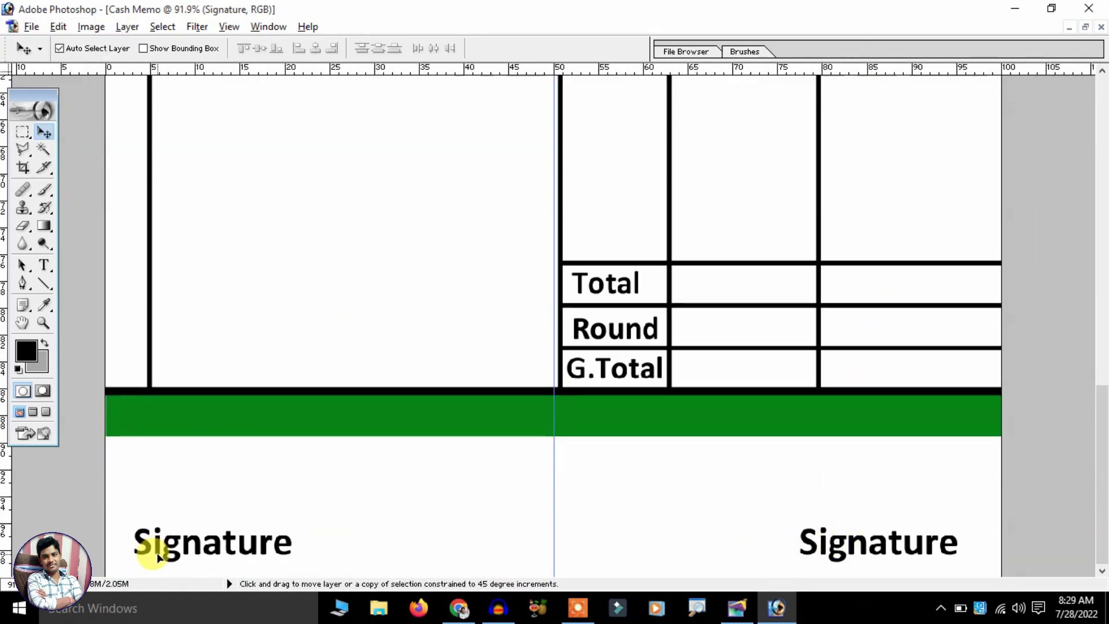
left_click(44, 264)
double_click(144, 546)
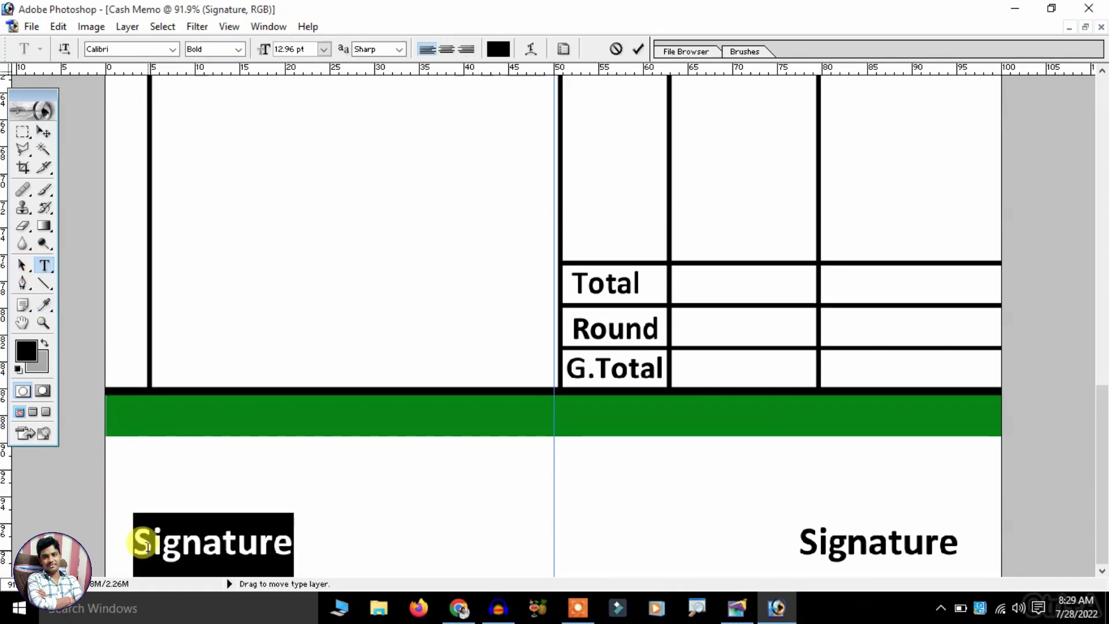
key("BackSpace")
type("Cos.")
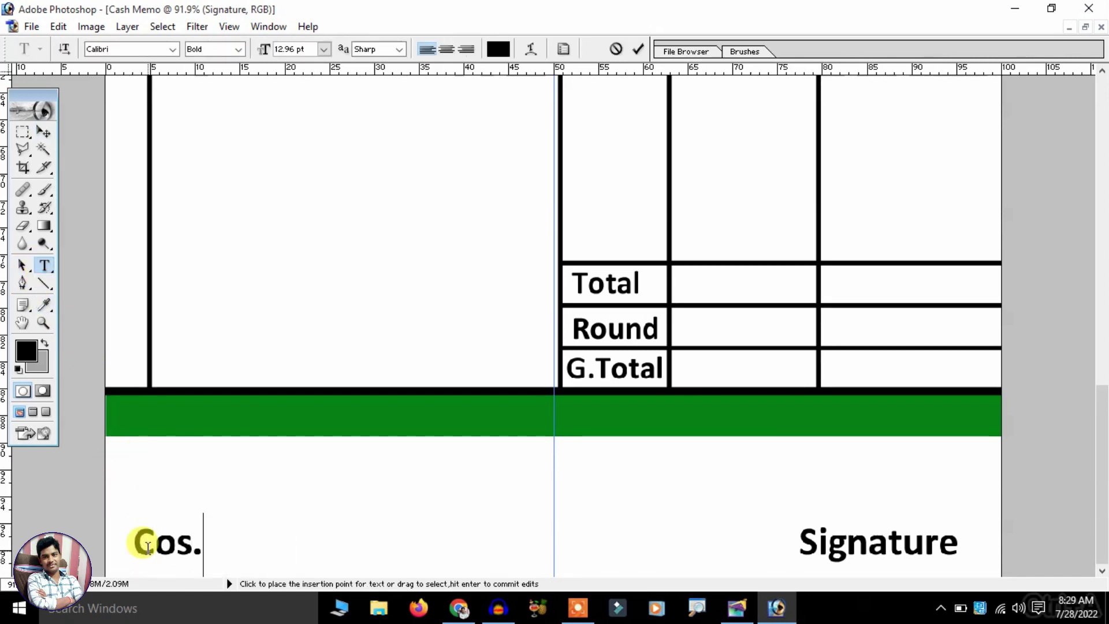
type("Tigna")
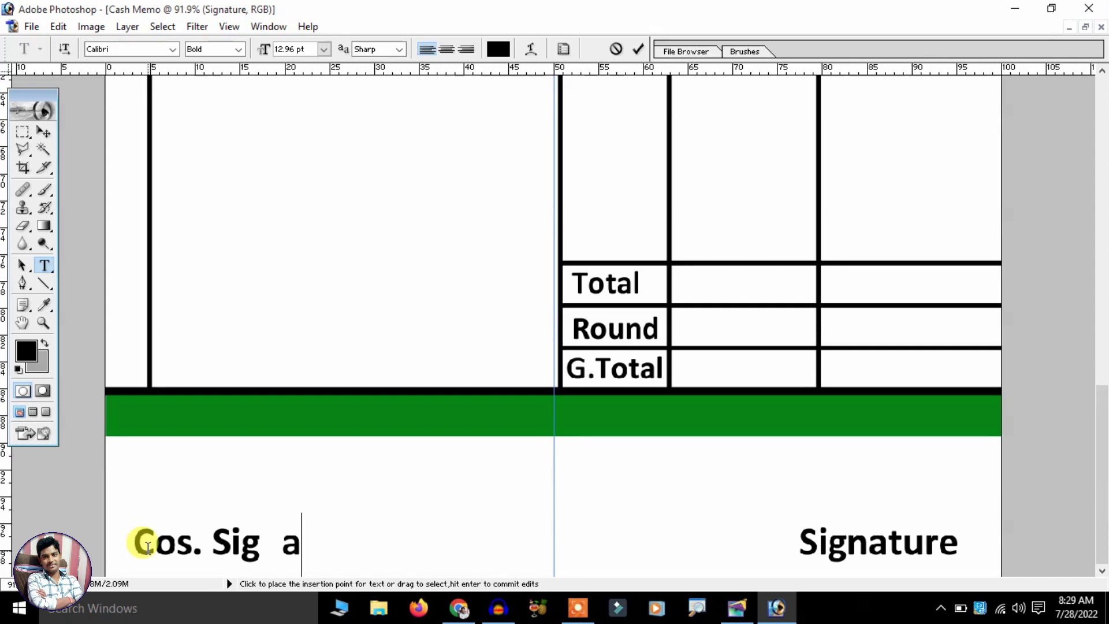
type("ture")
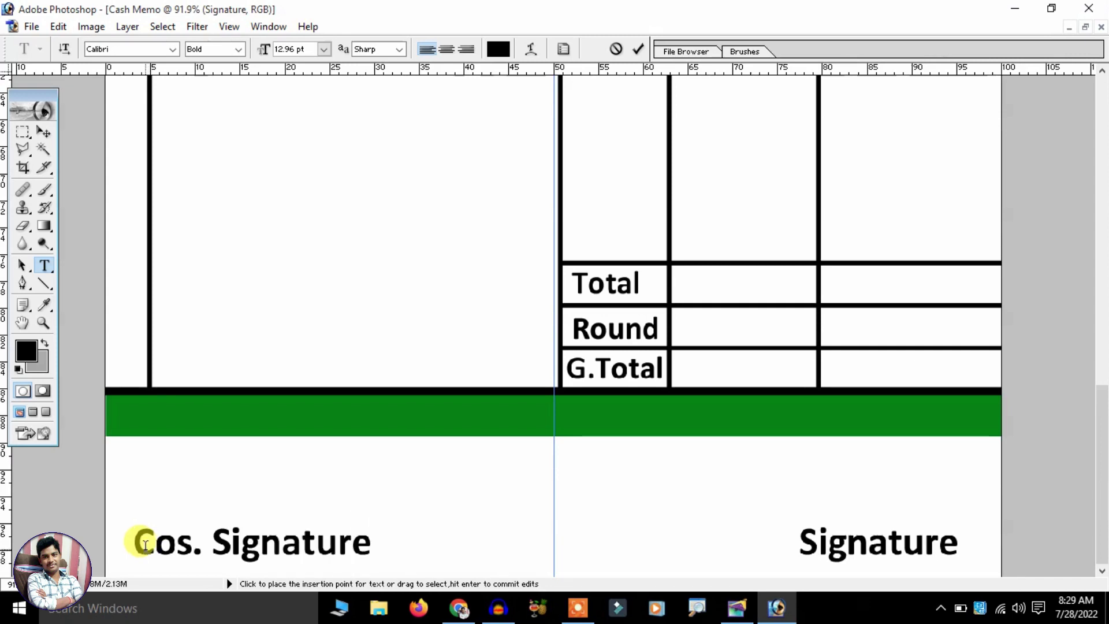
key("ctrl+minus")
left_click(43, 134)
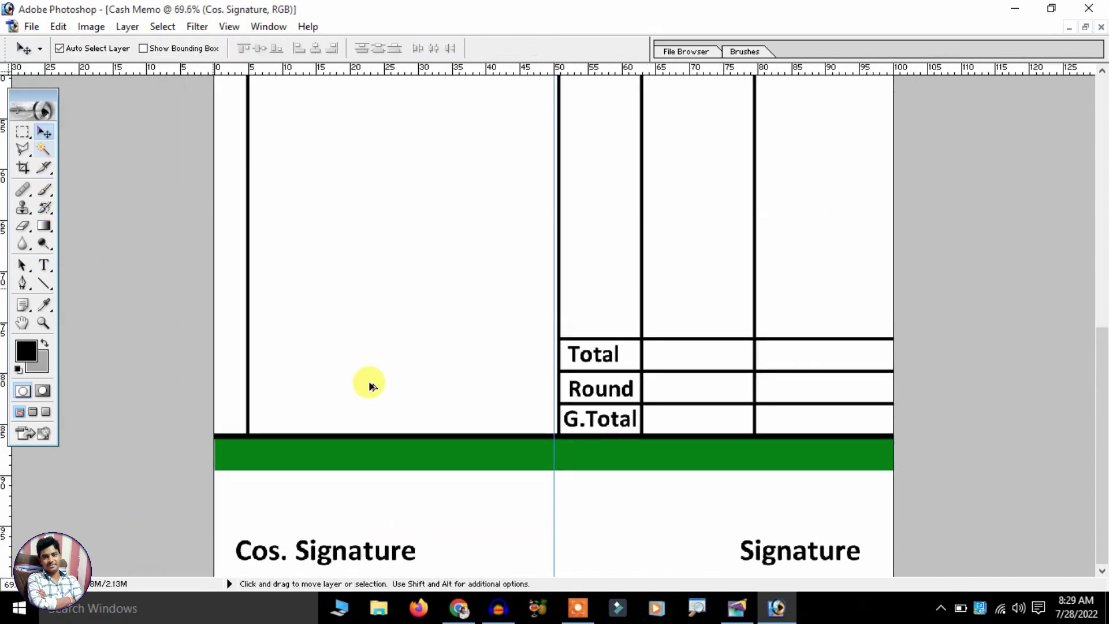
key("ctrl+minus")
key("ctrl+plus")
Copy Cos. Signature onto the green bar and retype it as Amount in Words.
scroll(577, 457, "down", 5)
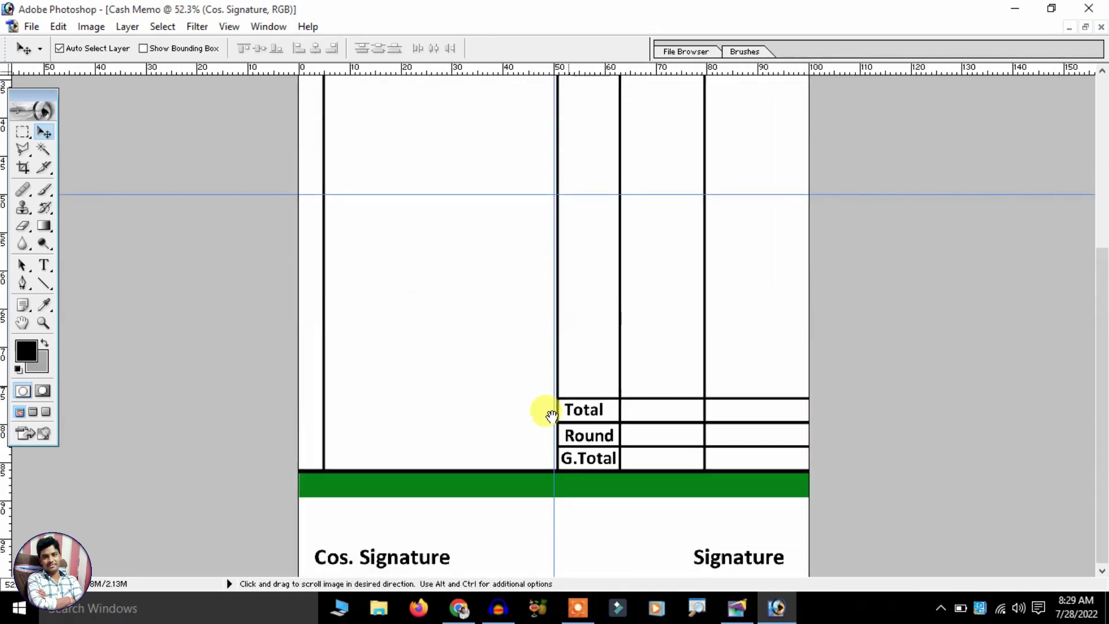
left_click_drag(370, 565, 362, 488)
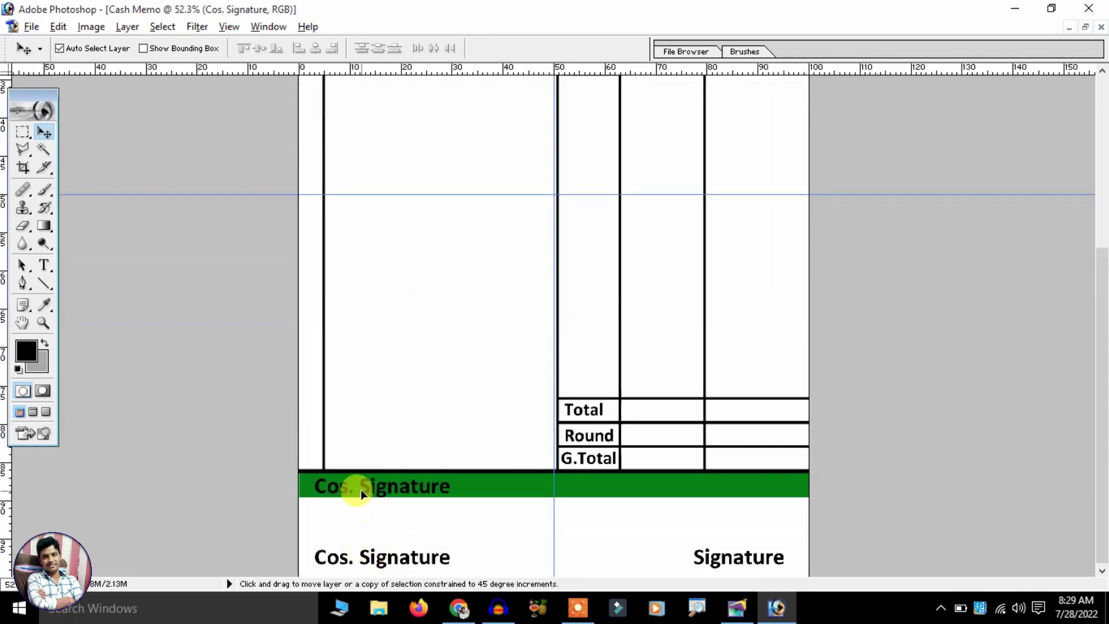
key("ctrl+plus")
scroll(365, 503, "down", 5)
scroll(456, 306, "down", 5)
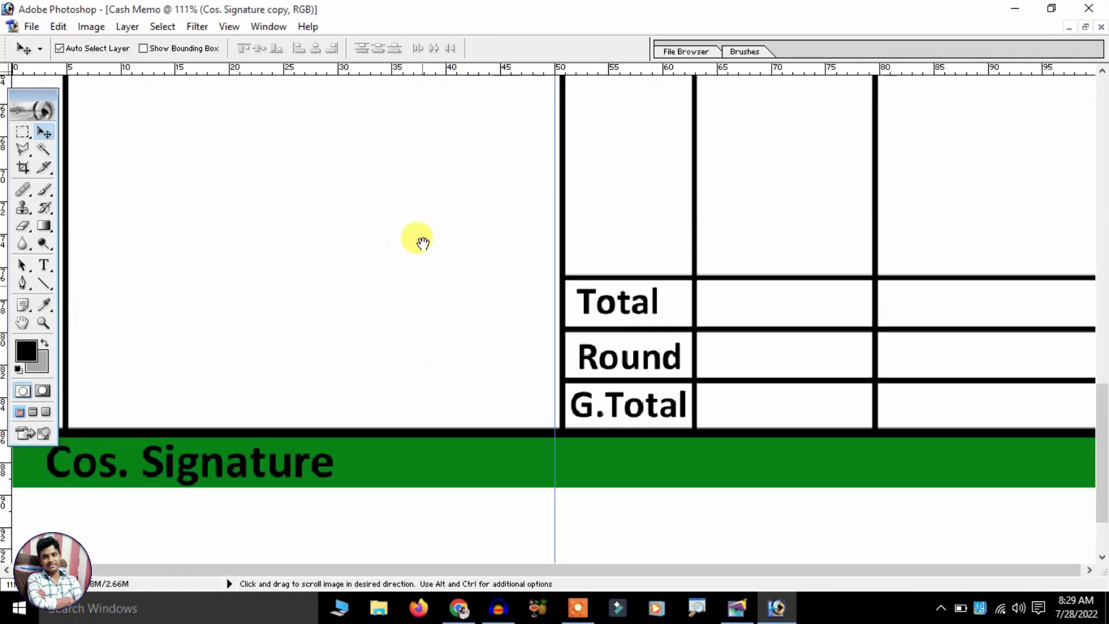
scroll(421, 240, "down", 2)
left_click(44, 264)
triple_click(185, 368)
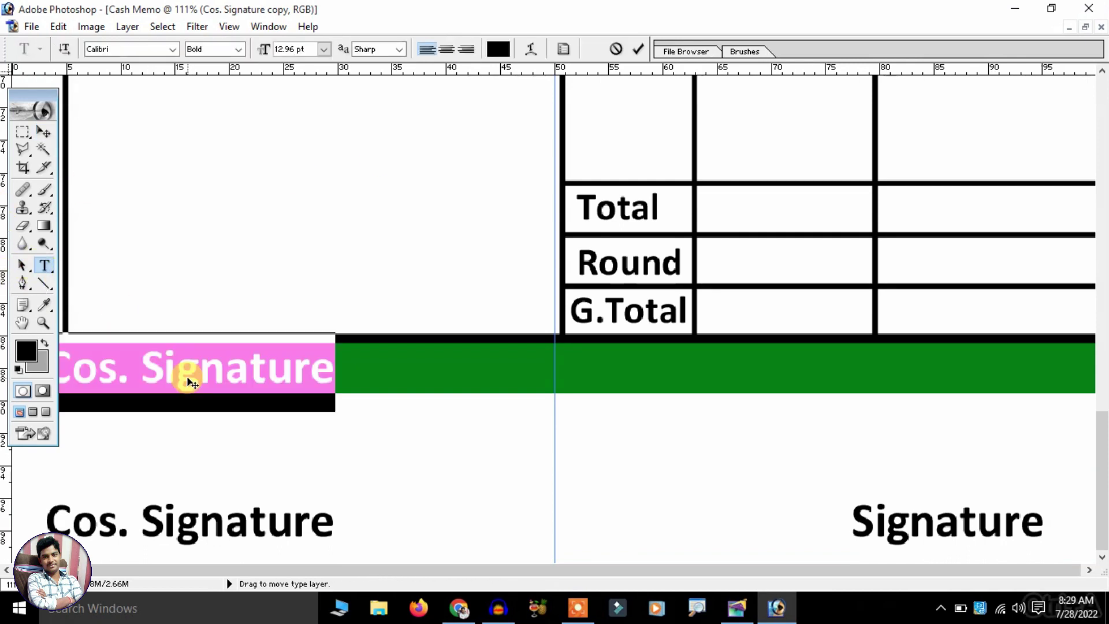
type("Amount")
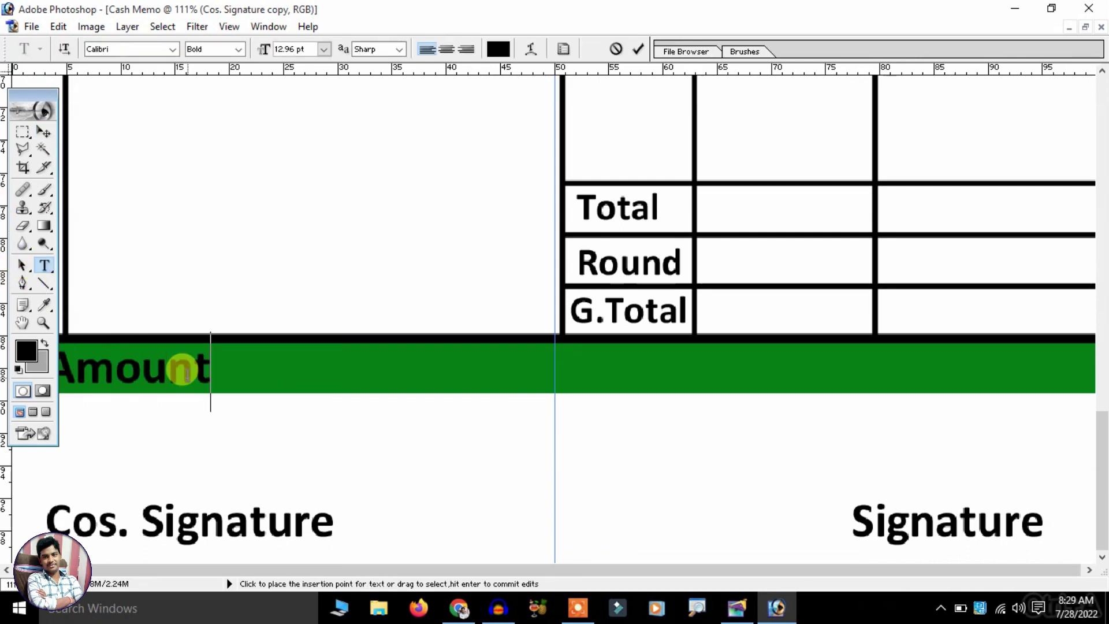
type(" in word")
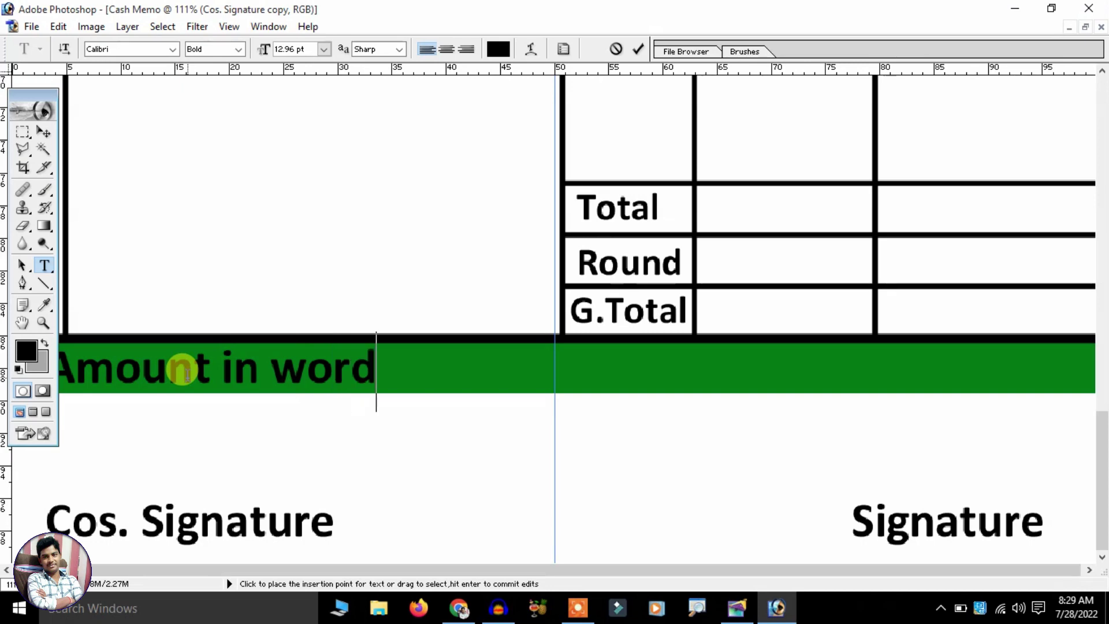
key("BackSpace")
key("BackSpace")
key("BackSpace")
type("Wor")
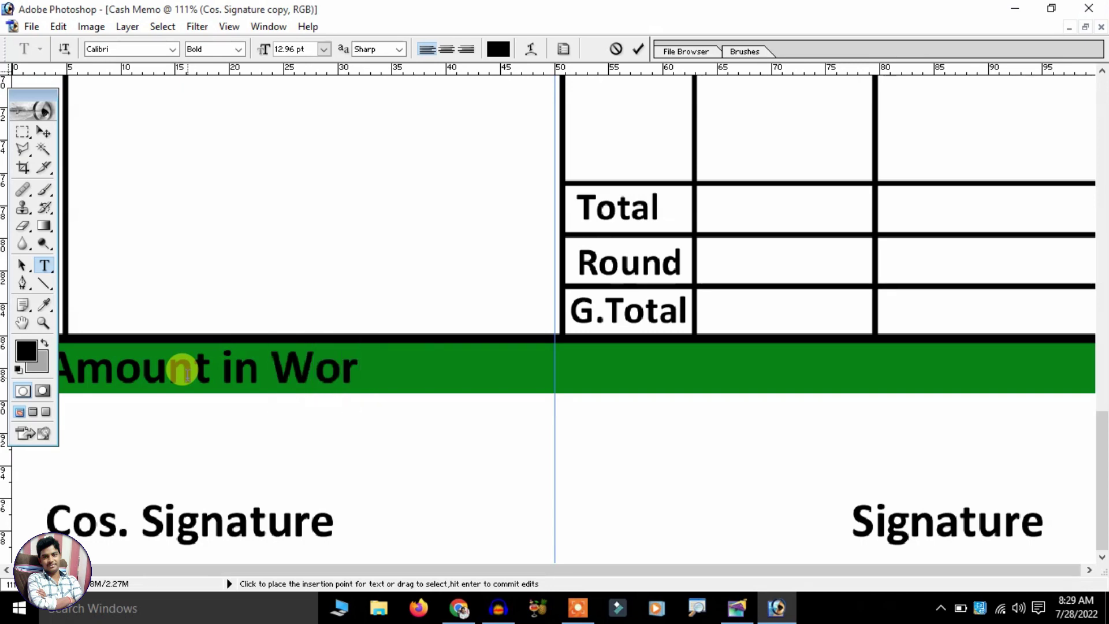
type("ds")
Shrink the text to 8.96 pt and add a long dotted leader after it.
key("ctrl+a")
key("ctrl+shift+comma")
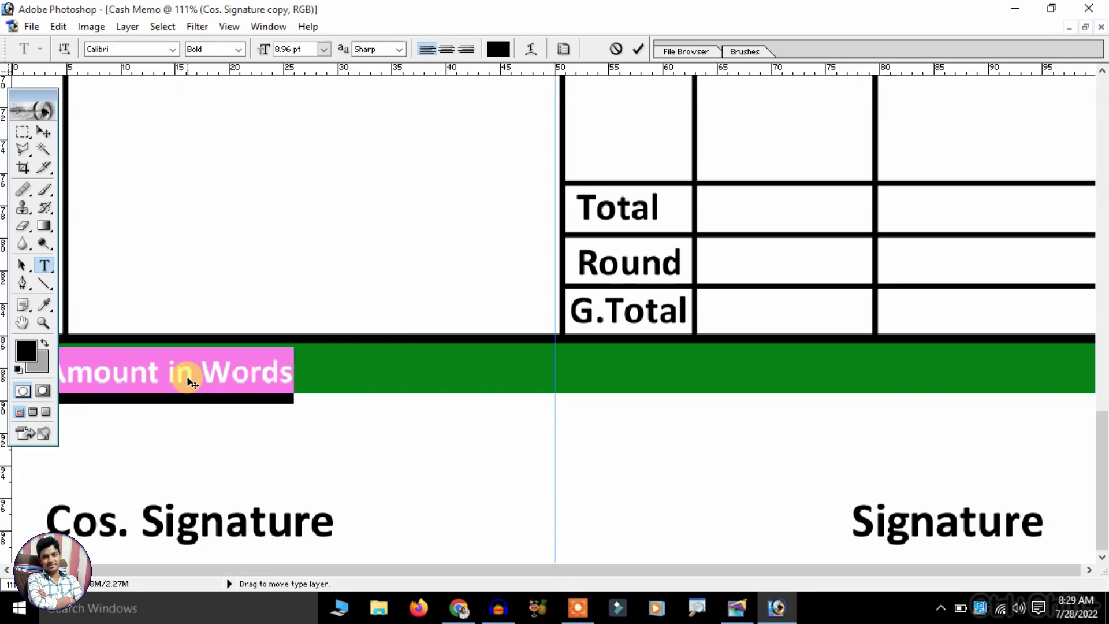
key("ctrl+shift+comma")
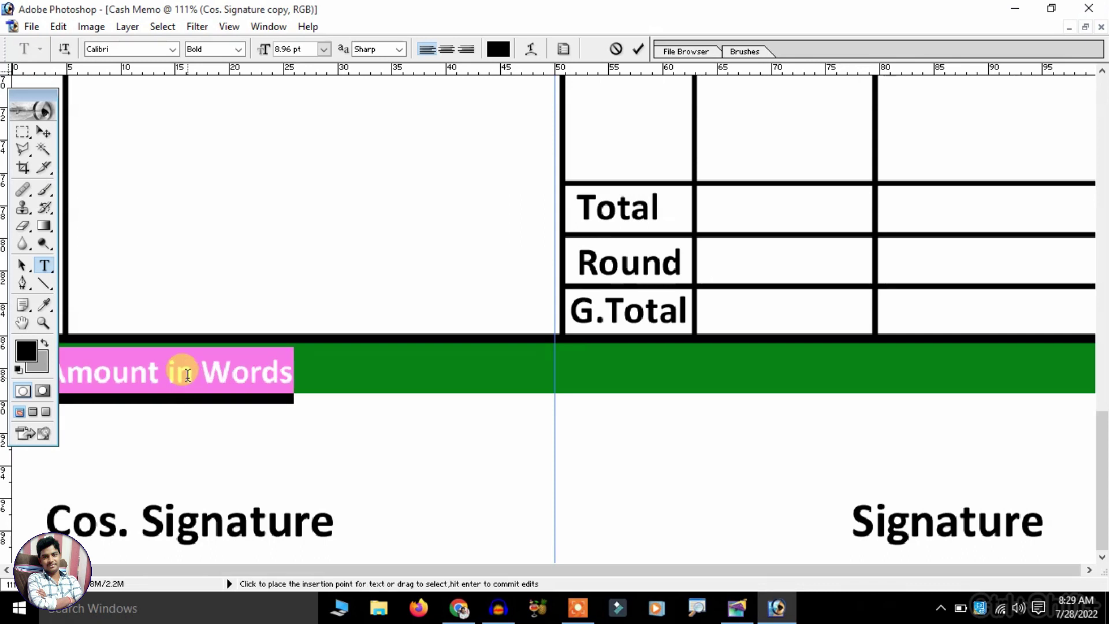
key("Right")
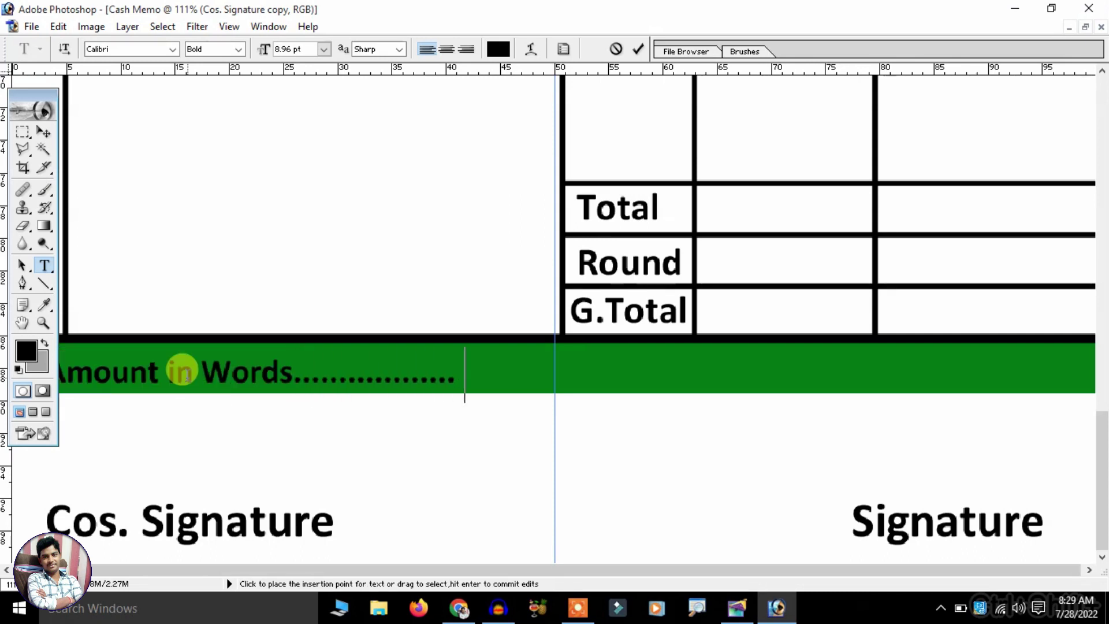
type("............................................................................")
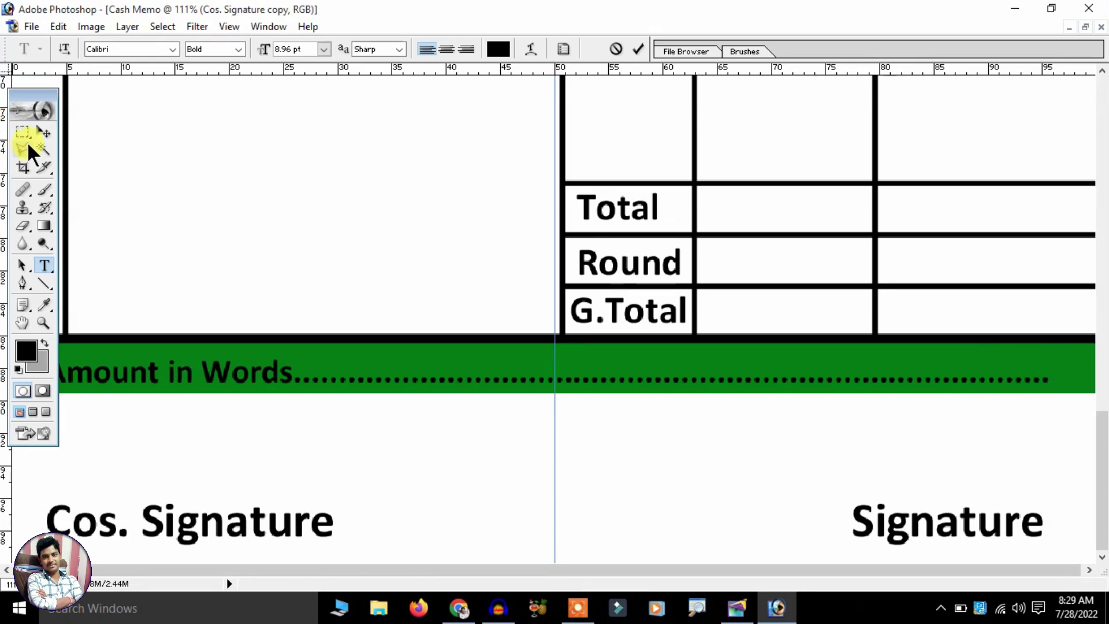
left_click(37, 133)
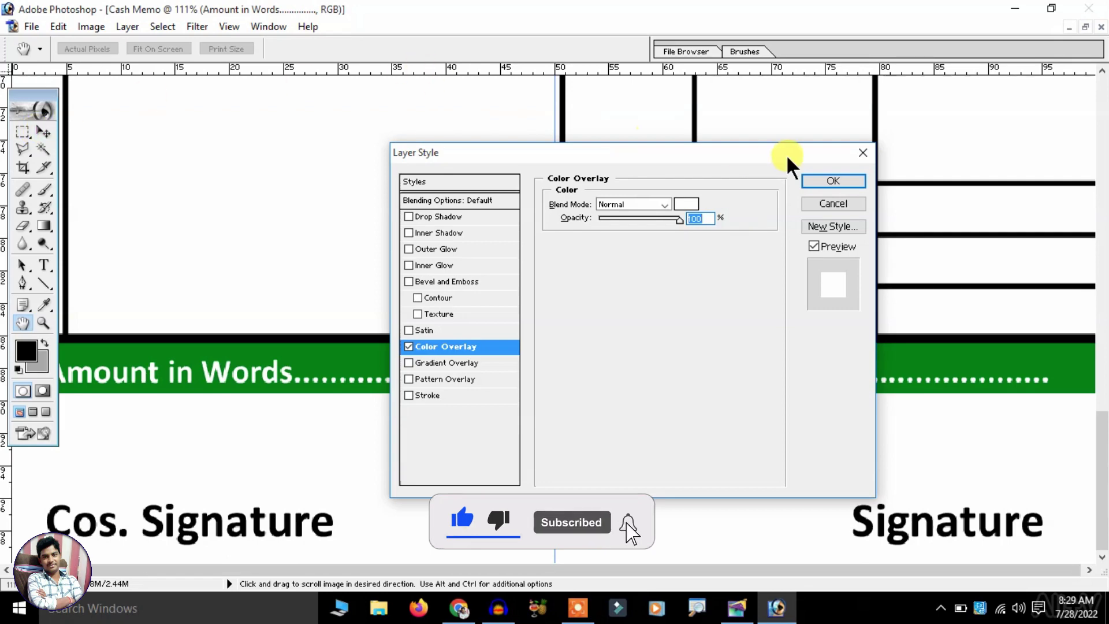
Apply the white Color Overlay to Amount in Words and fit the whole memo in view.
left_click(829, 180)
key("ctrl+minus")
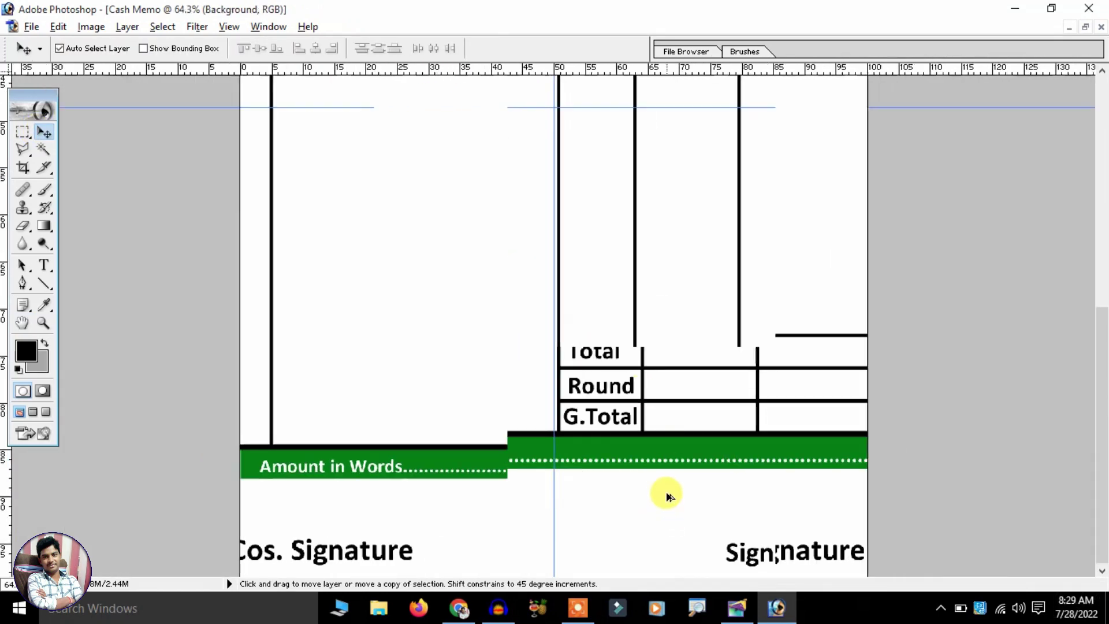
key("ctrl+minus")
left_click(45, 265)
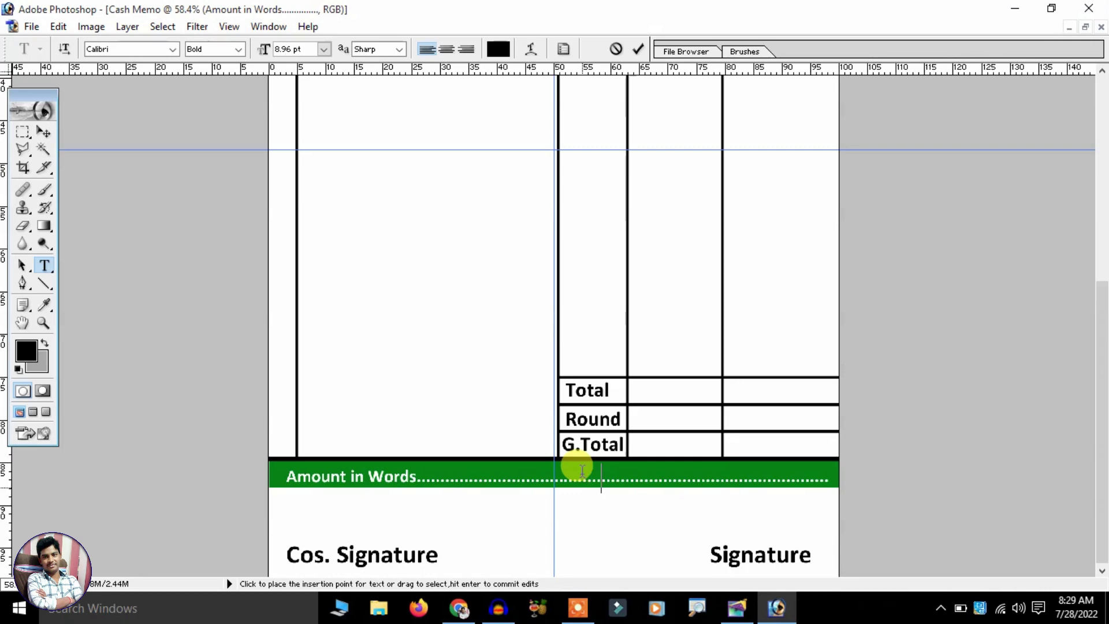
left_click(46, 138)
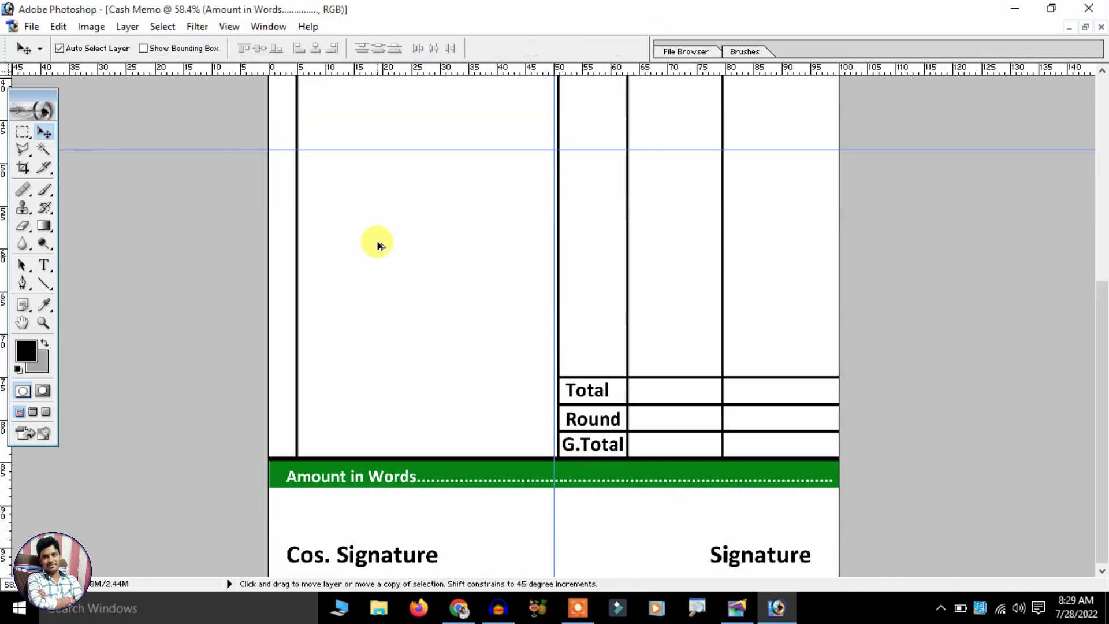
key("ctrl+0")
scroll(436, 231, "up", 1)
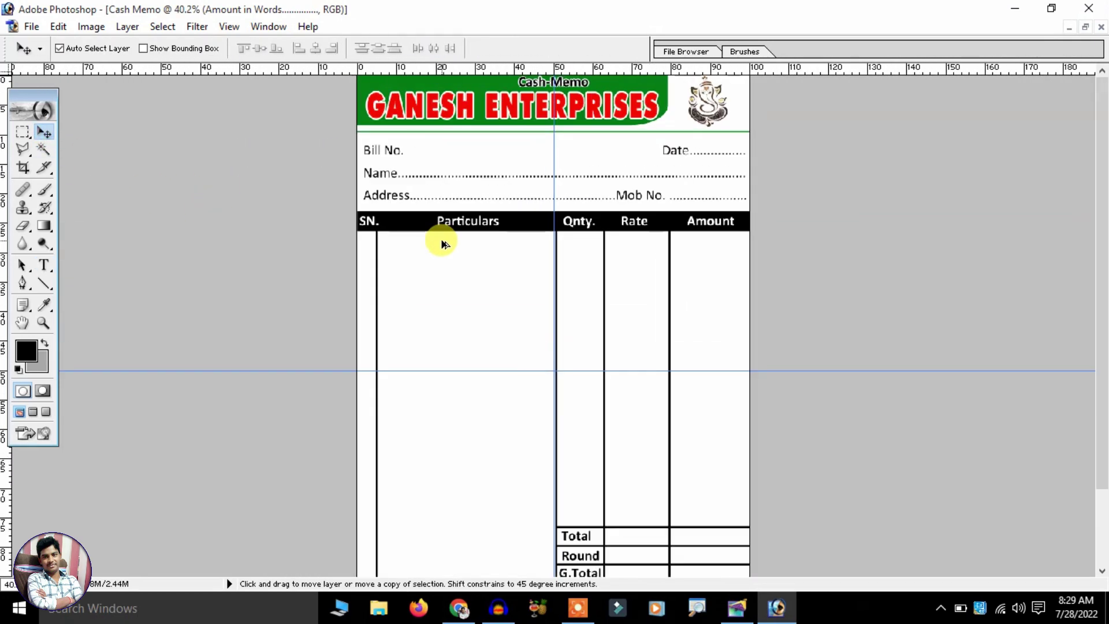
scroll(444, 244, "down", 1)
scroll(443, 243, "down", 3)
scroll(444, 244, "up", 1)
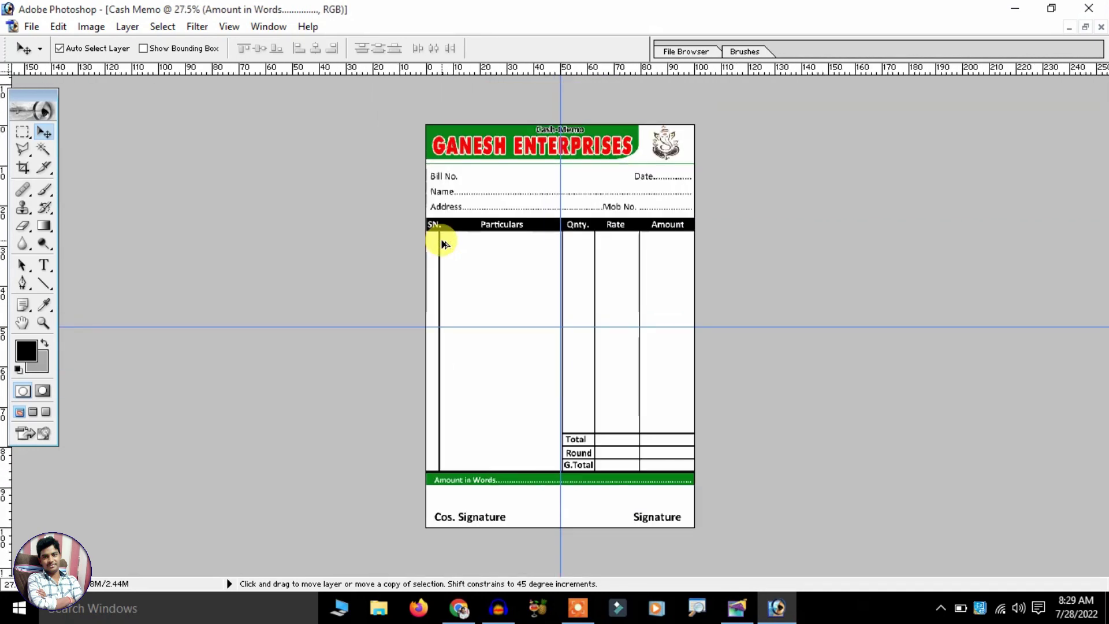
scroll(443, 243, "up", 1)
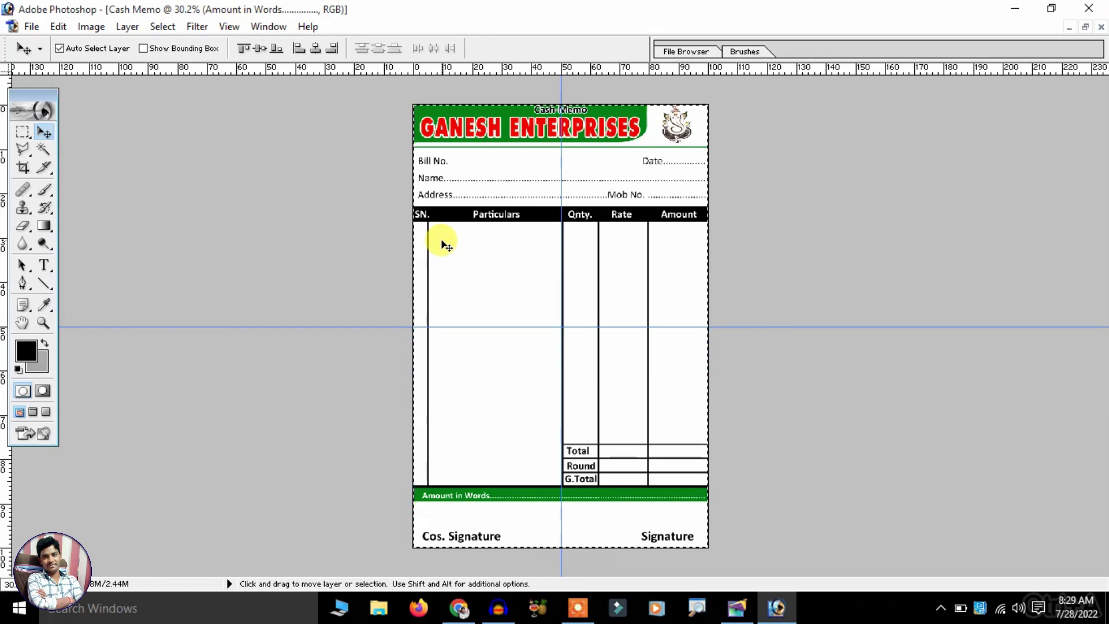
Show the Layers panel, select Background and add a new Layer 2.
left_click(268, 26)
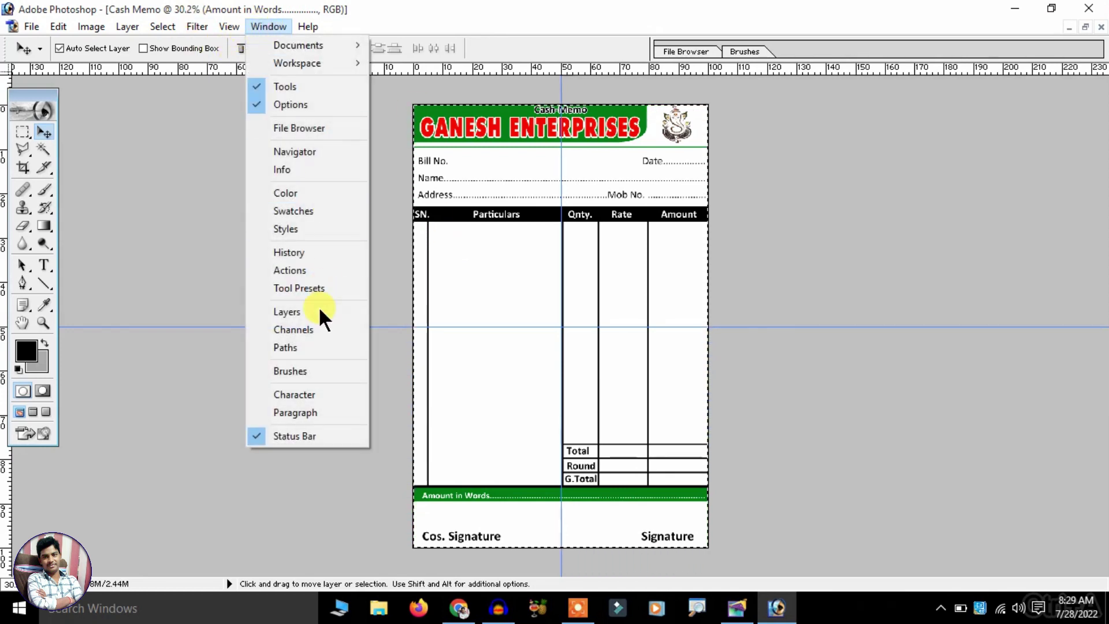
left_click(300, 312)
scroll(1002, 458, "down", 5)
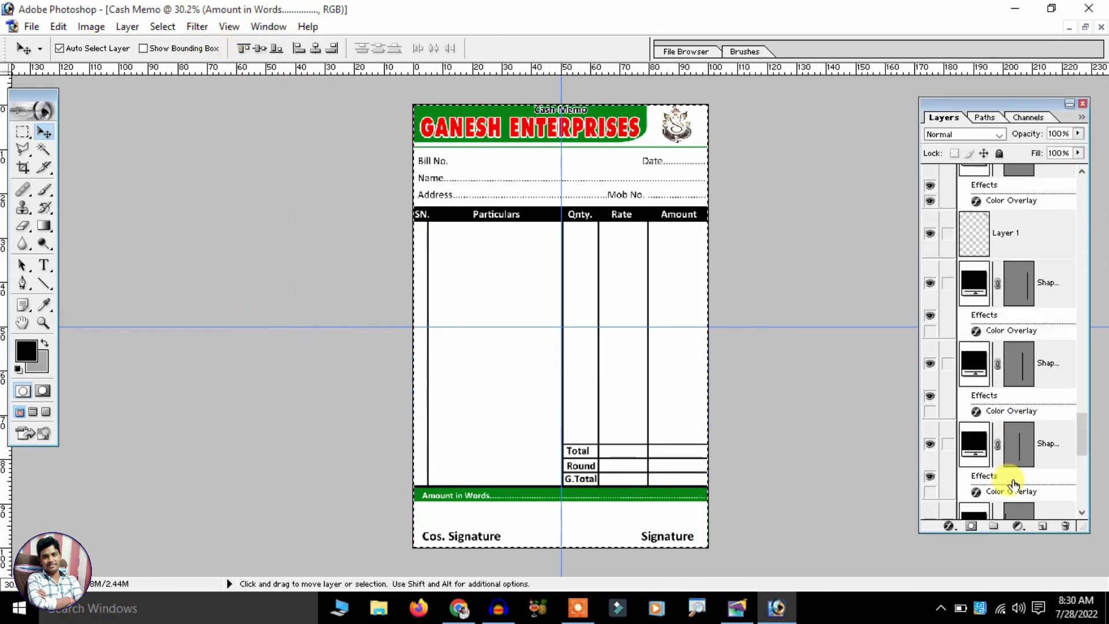
scroll(1002, 487, "down", 5)
scroll(1005, 495, "down", 5)
left_click(1016, 506)
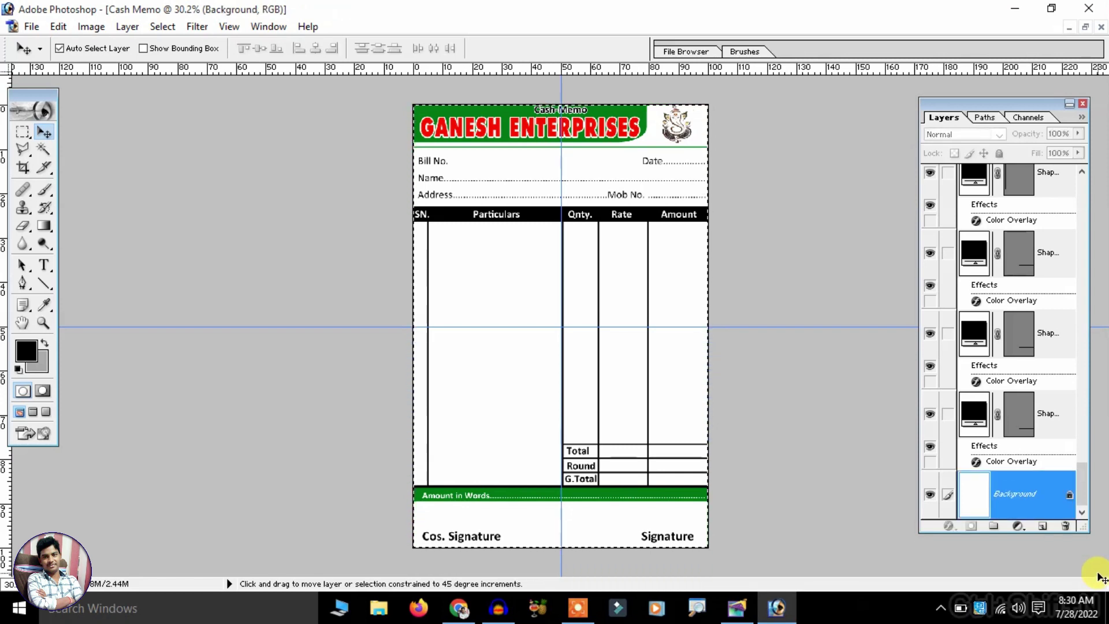
key("ctrl+shift+n")
key("Return")
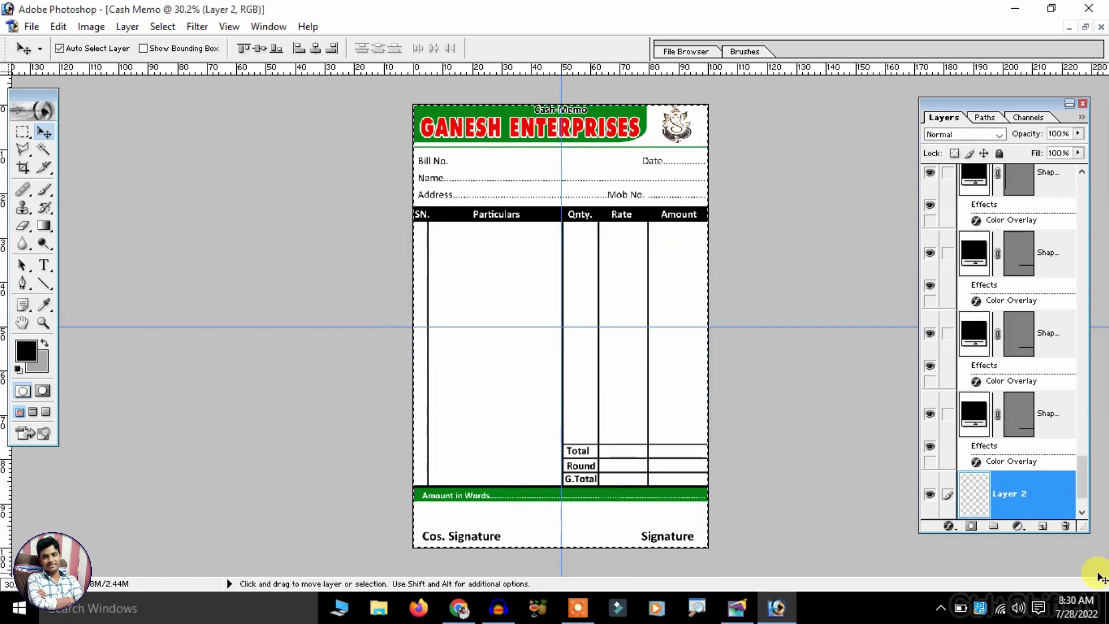
Stroke a 10 px black page border on Layer 2 and bring it to the top.
key("alt+e")
key("k")
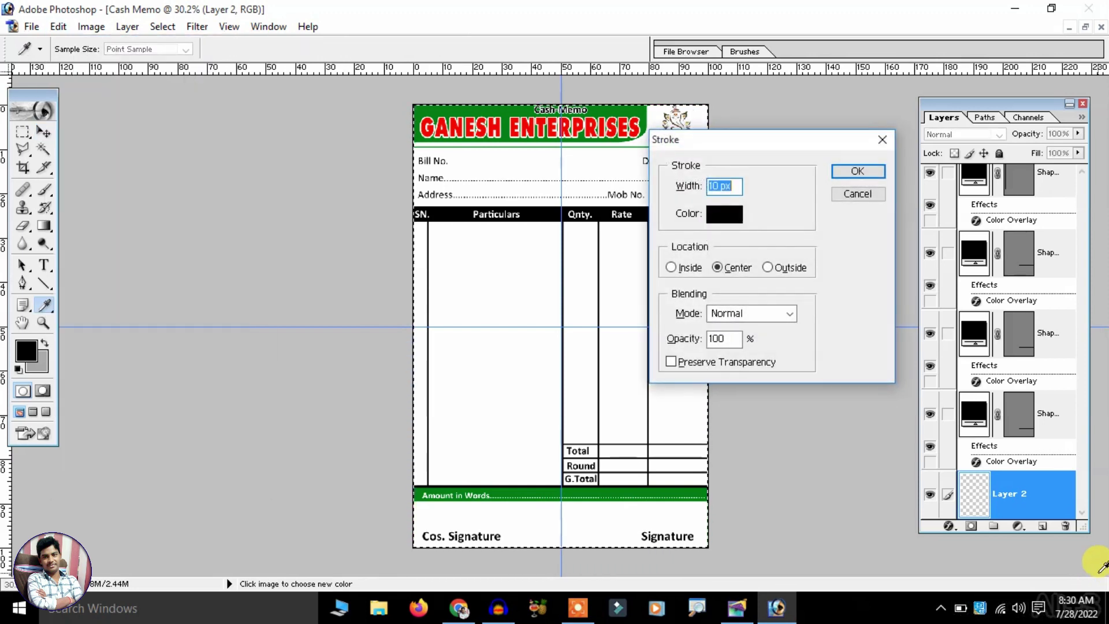
key("Return")
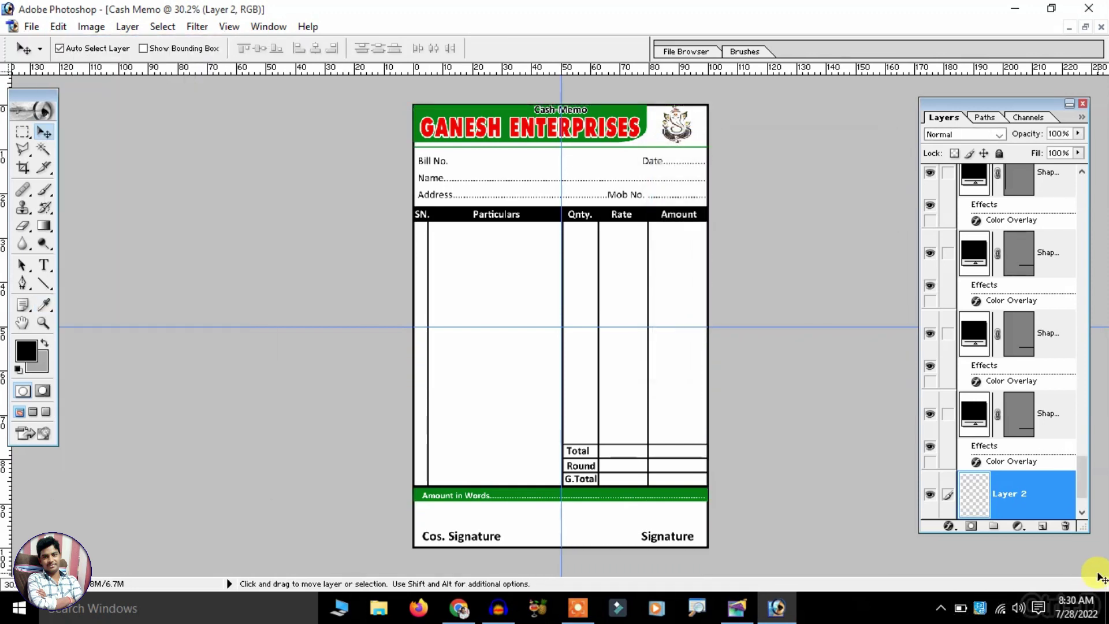
key("ctrl+plus")
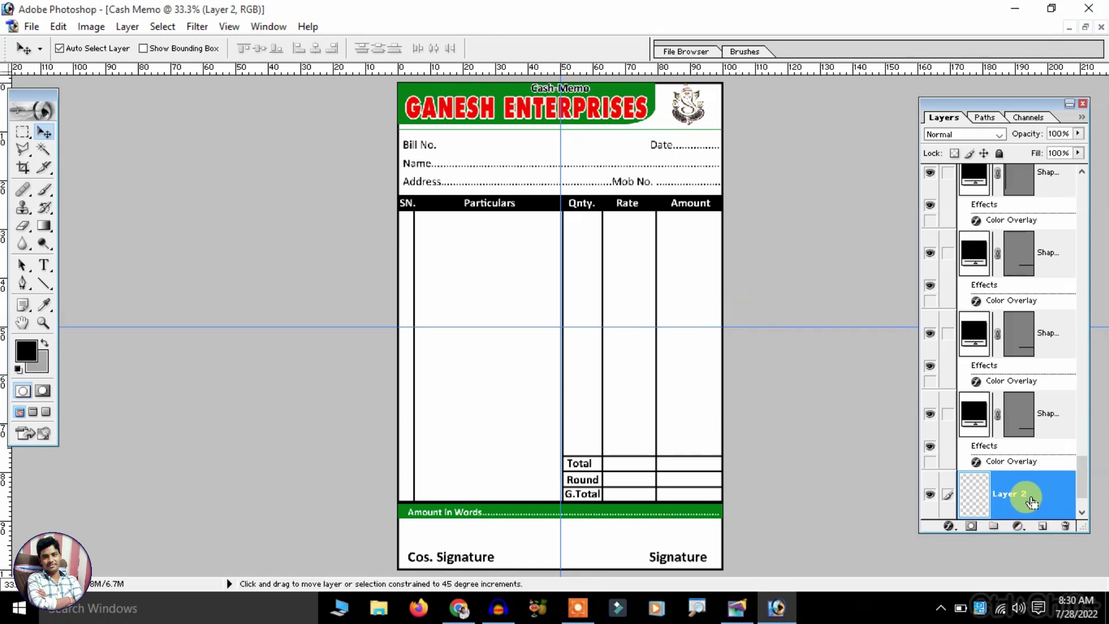
key("ctrl+shift+bracketright")
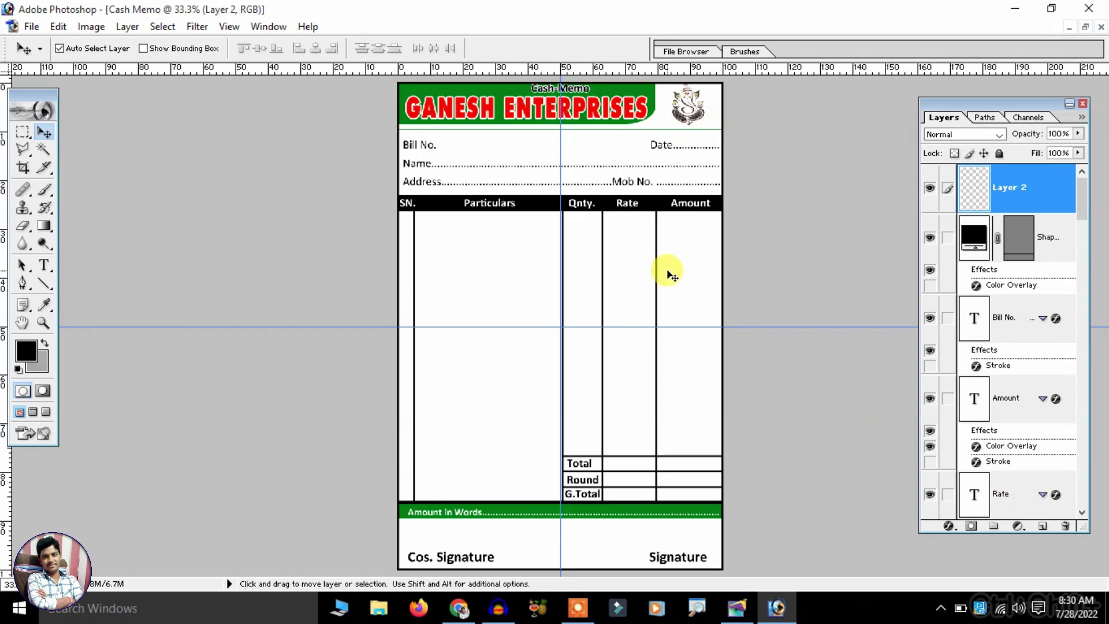
Select the Cash-Memo text layer and drag it slightly down within the green header band.
key("ctrl+plus")
key("ctrl+plus")
key("ctrl+plus")
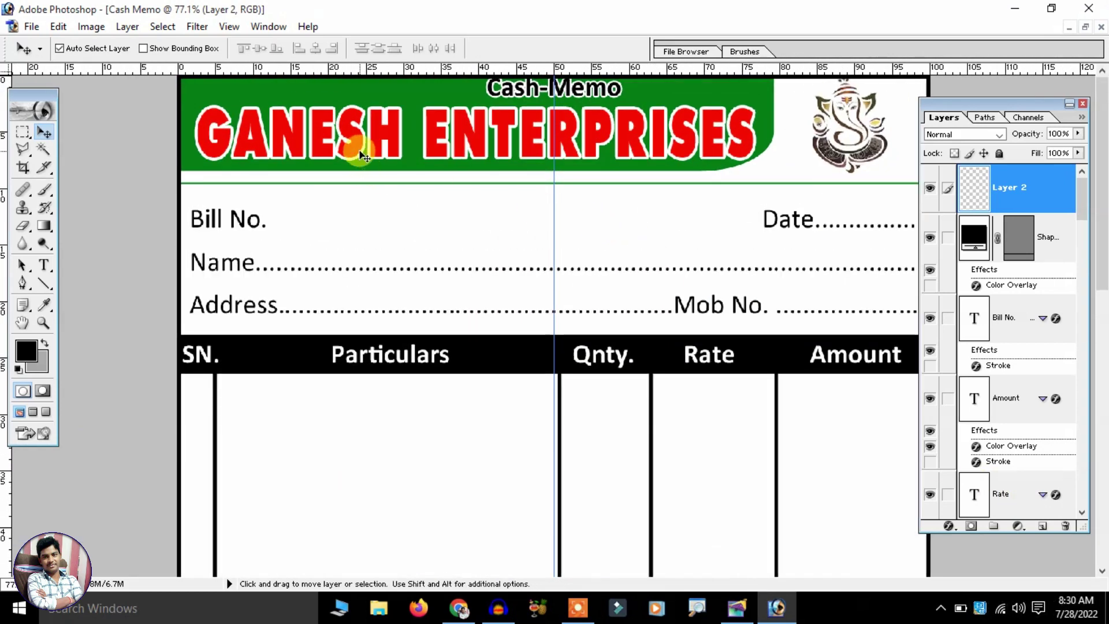
left_click(361, 152)
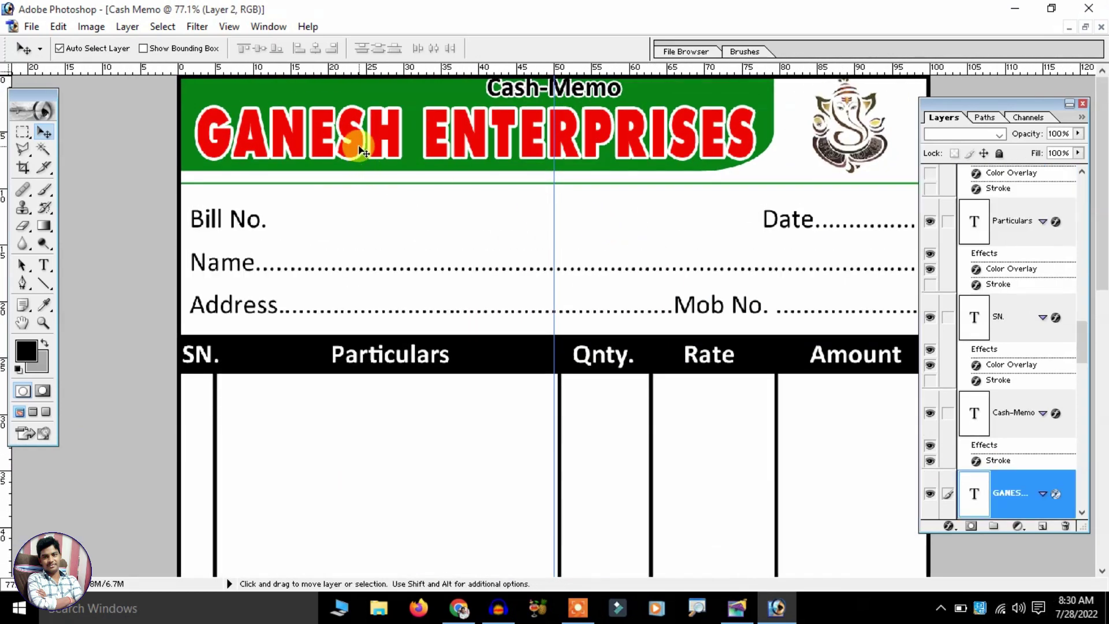
left_click(516, 91)
left_click_drag(516, 92, 527, 118)
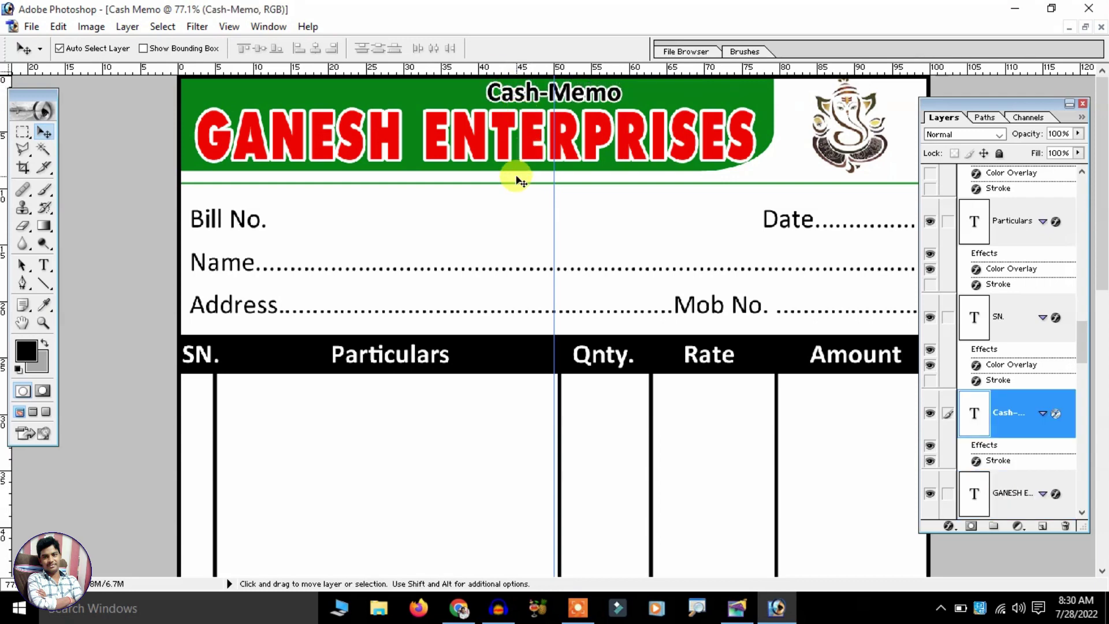
left_click_drag(516, 173, 537, 141)
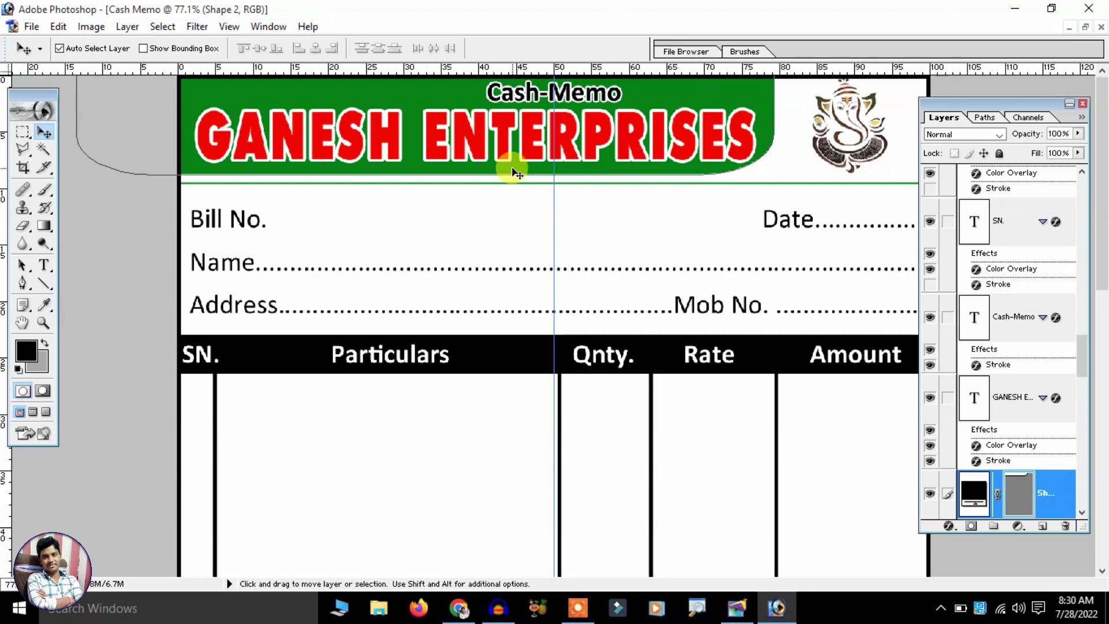
left_click(537, 142)
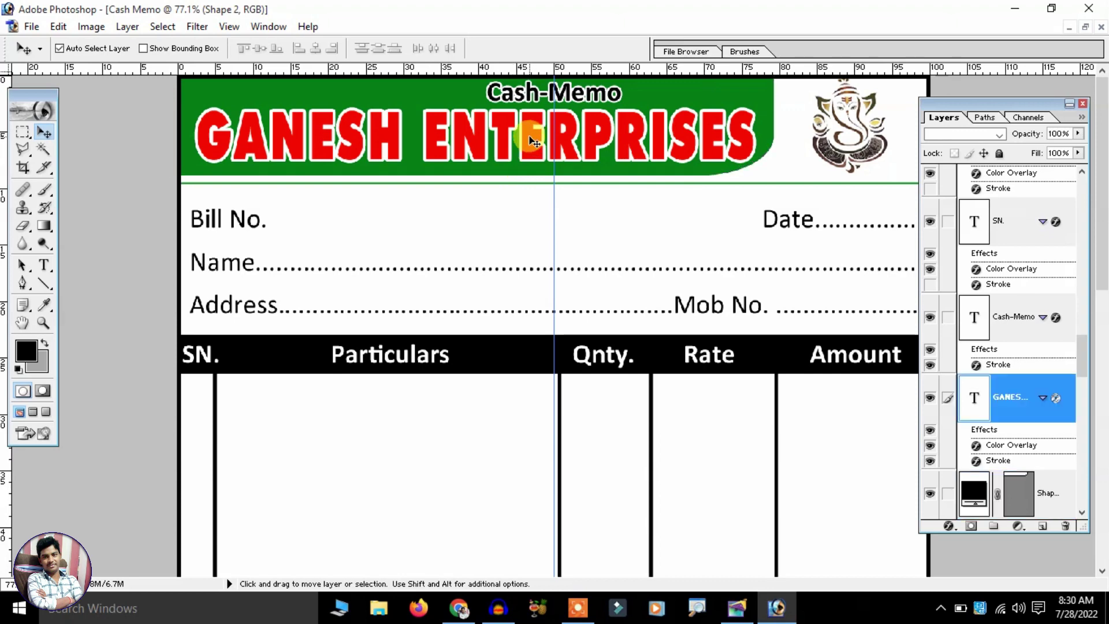
left_click(535, 92)
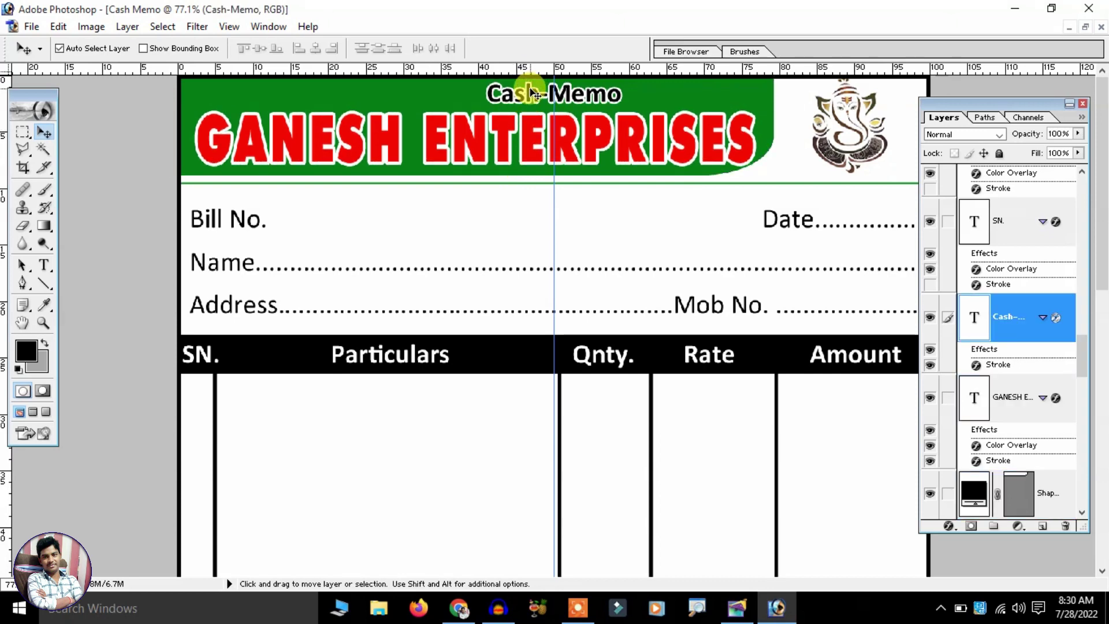
left_click(701, 101)
key("ctrl+minus")
key("ctrl+minus")
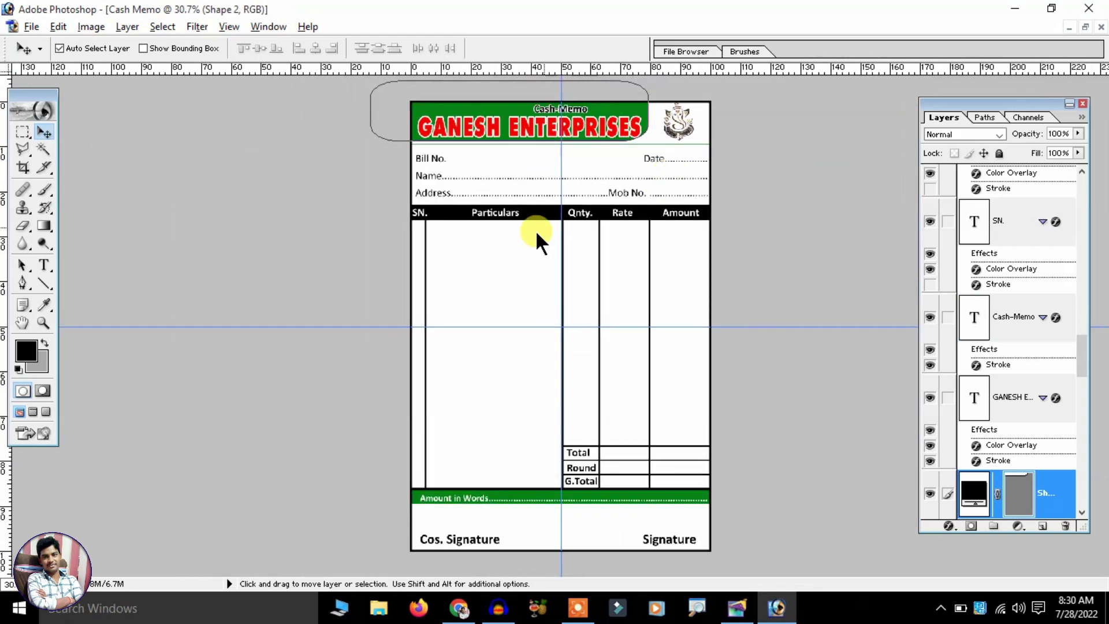
left_click(508, 250)
scroll(502, 268, "down", 1)
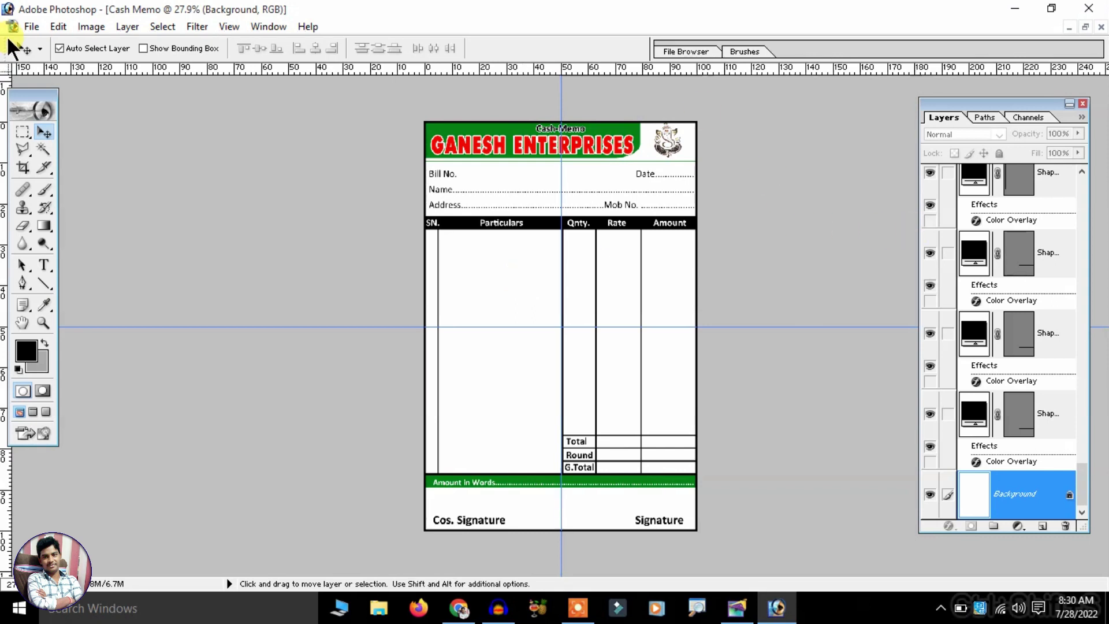
Save the memo as a PSD in a new Desktop folder named Cash memo.
left_click(30, 27)
left_click(86, 177)
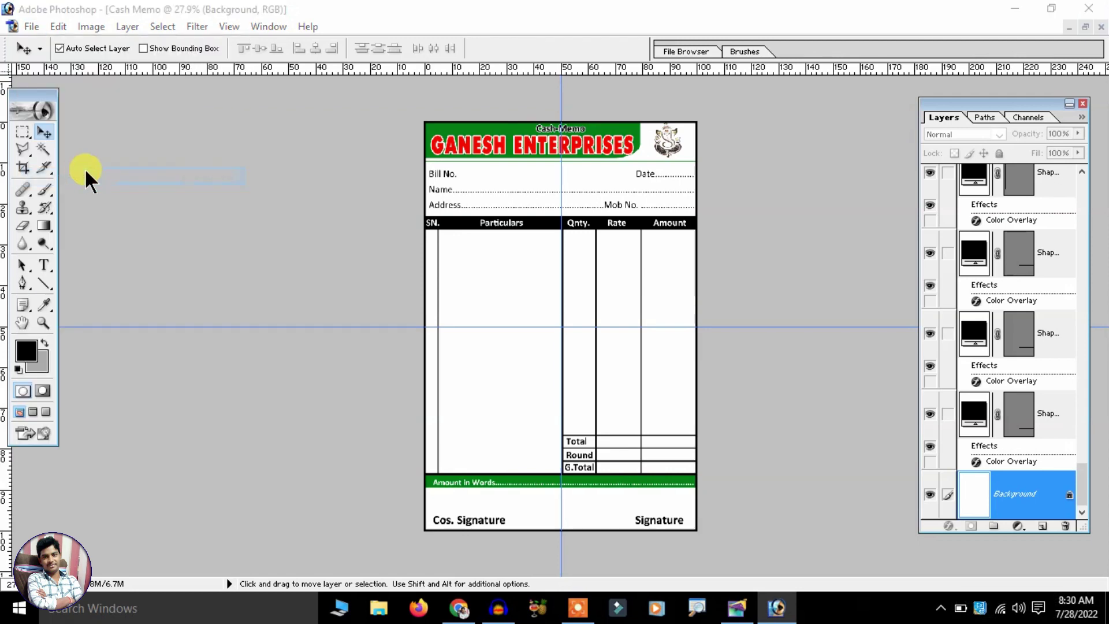
left_click(378, 209)
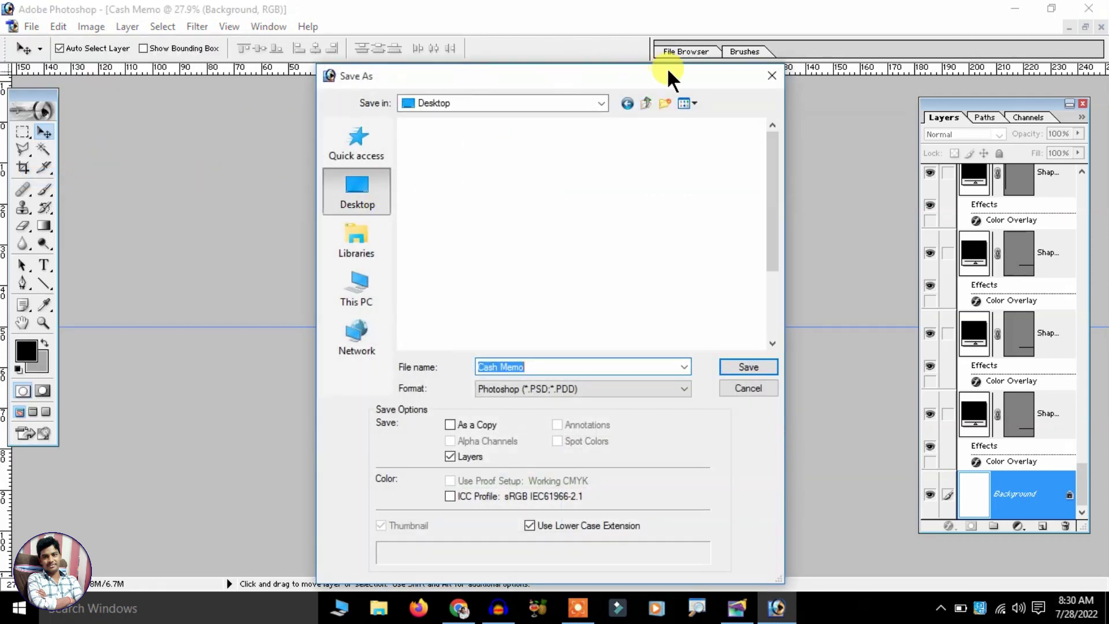
left_click(666, 104)
type("Cash memo")
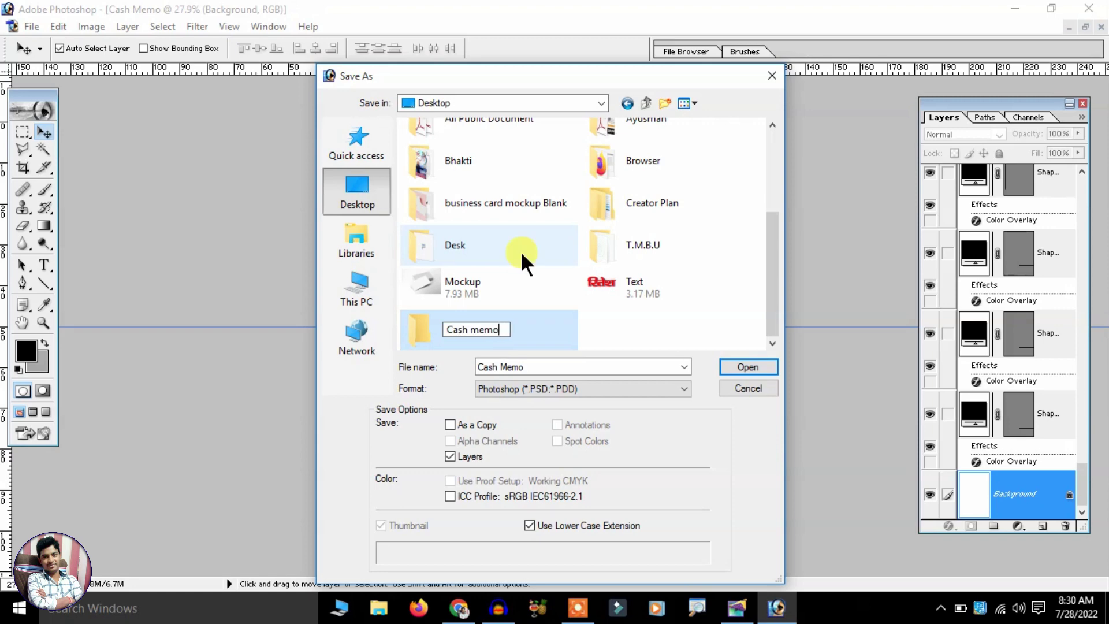
left_click(553, 389)
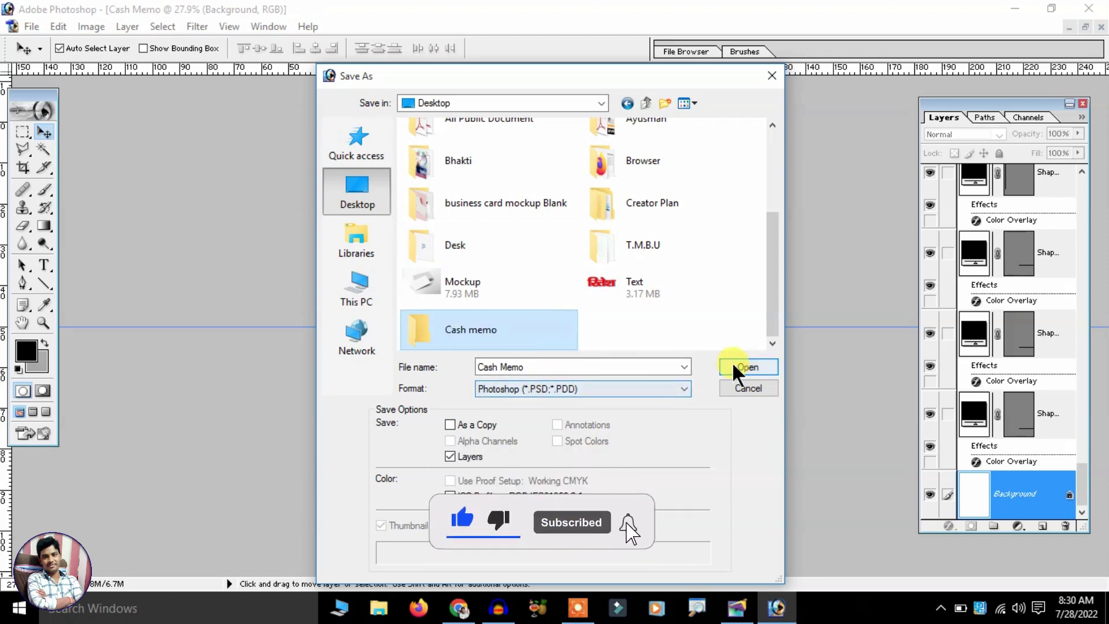
left_click(734, 366)
left_click(732, 363)
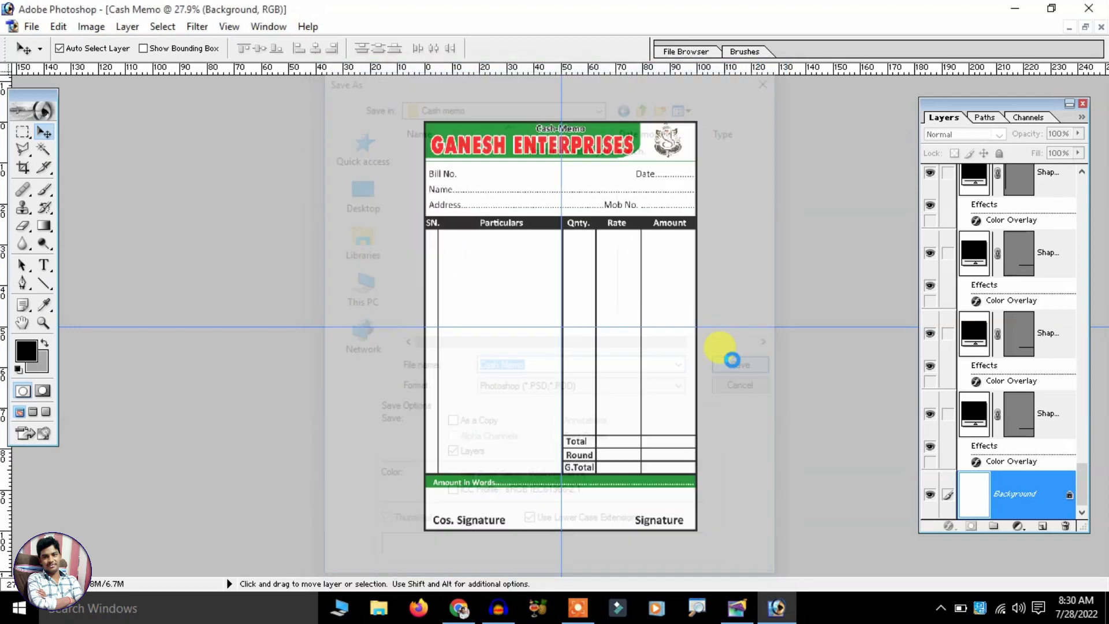
Save a Maximum-quality JPEG copy there and open the Cash memo folder from the desktop.
left_click(29, 27)
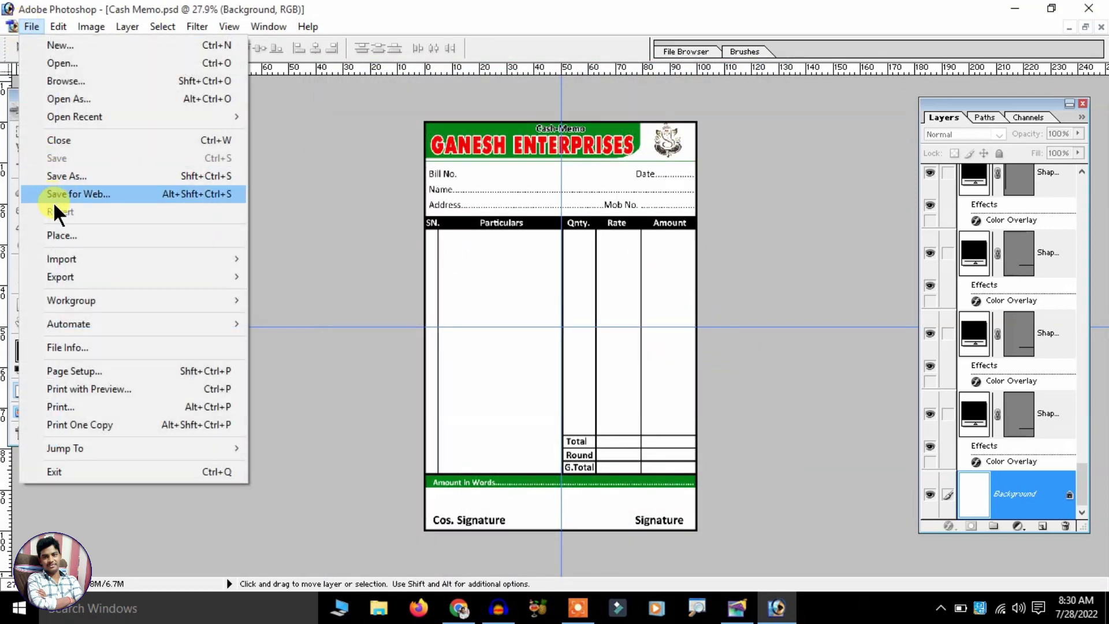
left_click(74, 193)
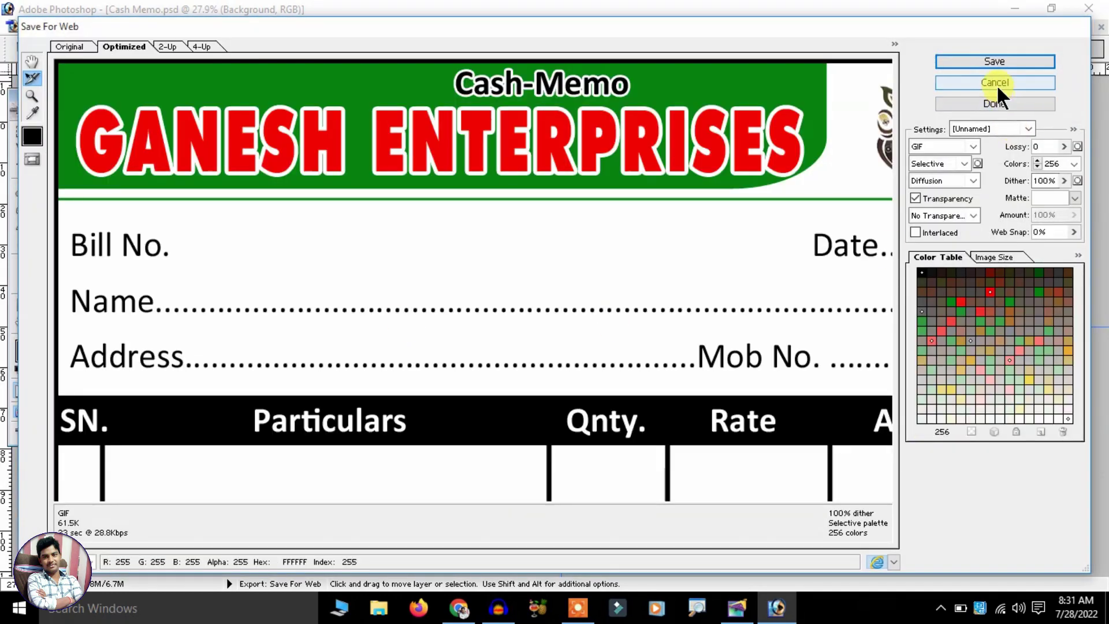
left_click(997, 85)
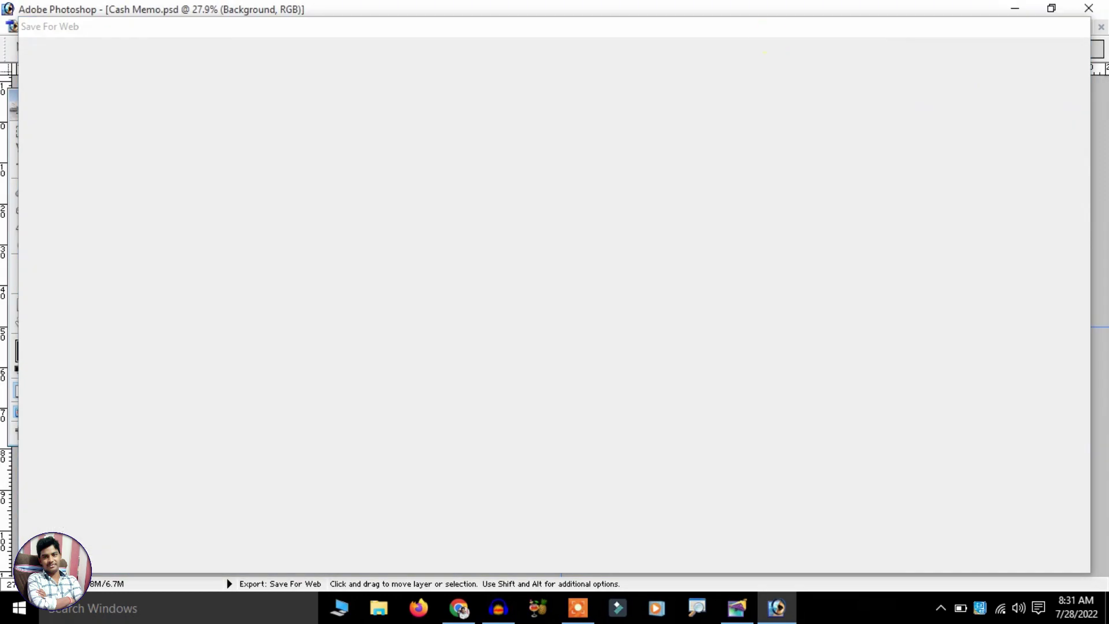
left_click(30, 27)
left_click(65, 175)
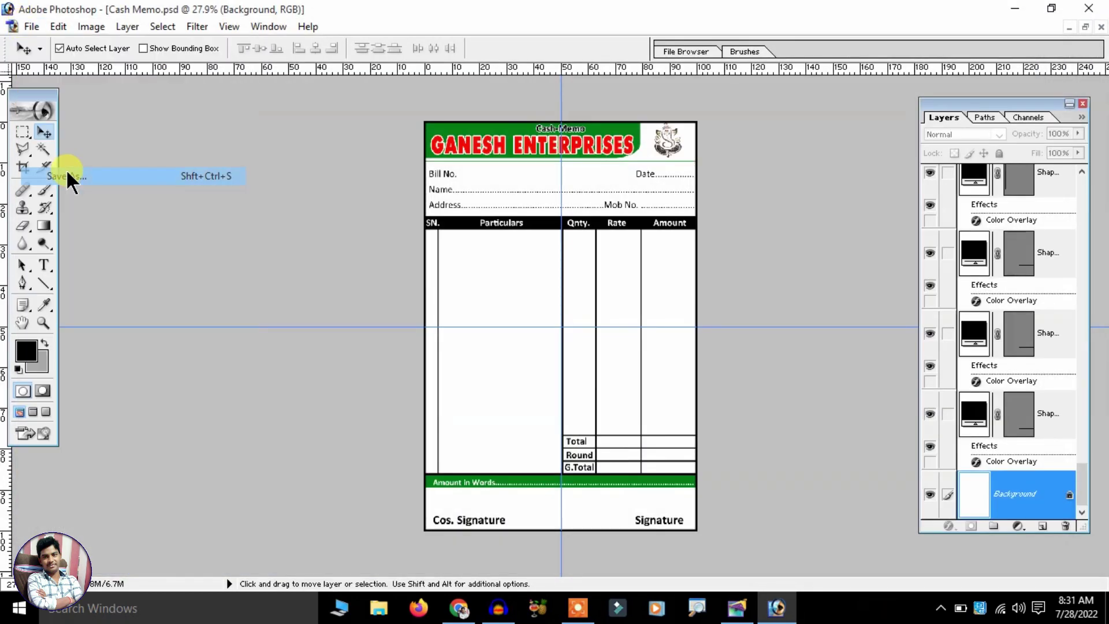
left_click(512, 389)
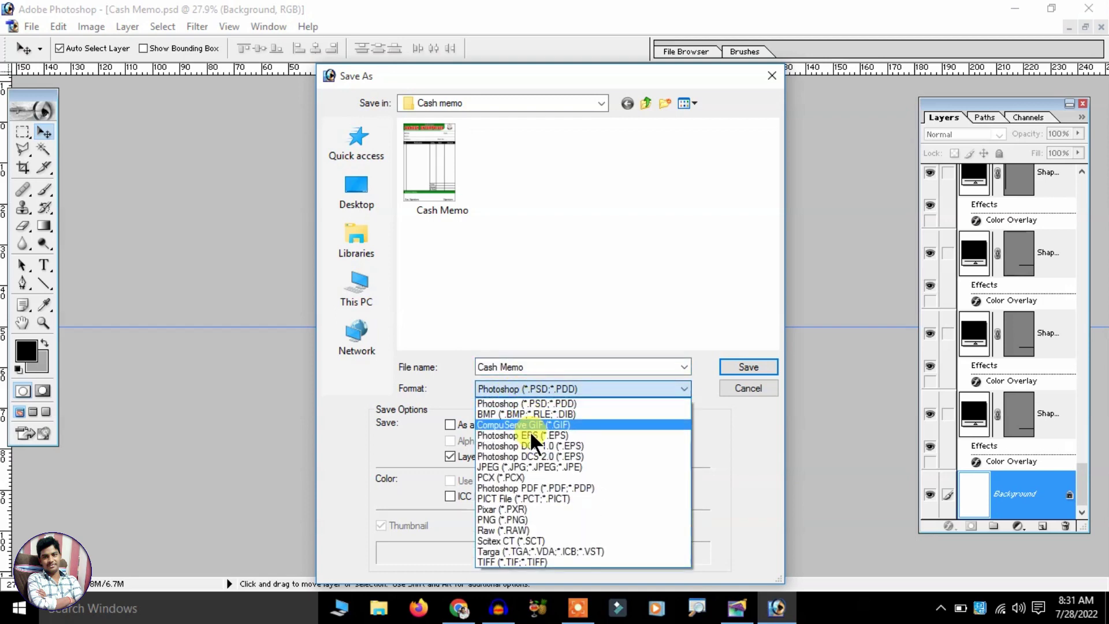
left_click(532, 467)
left_click(722, 373)
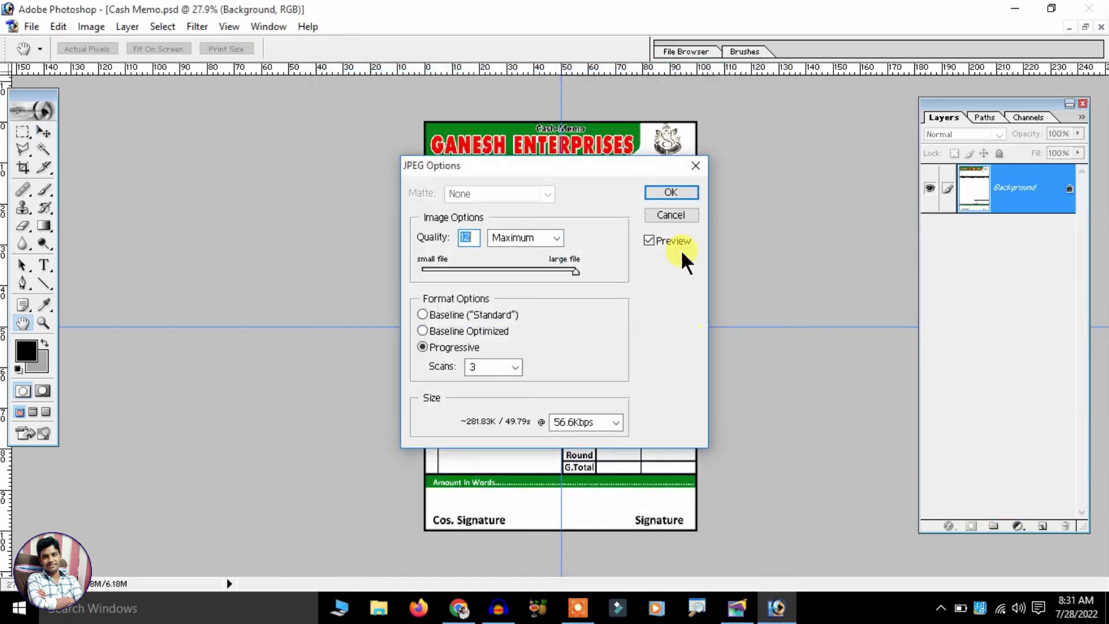
left_click(665, 193)
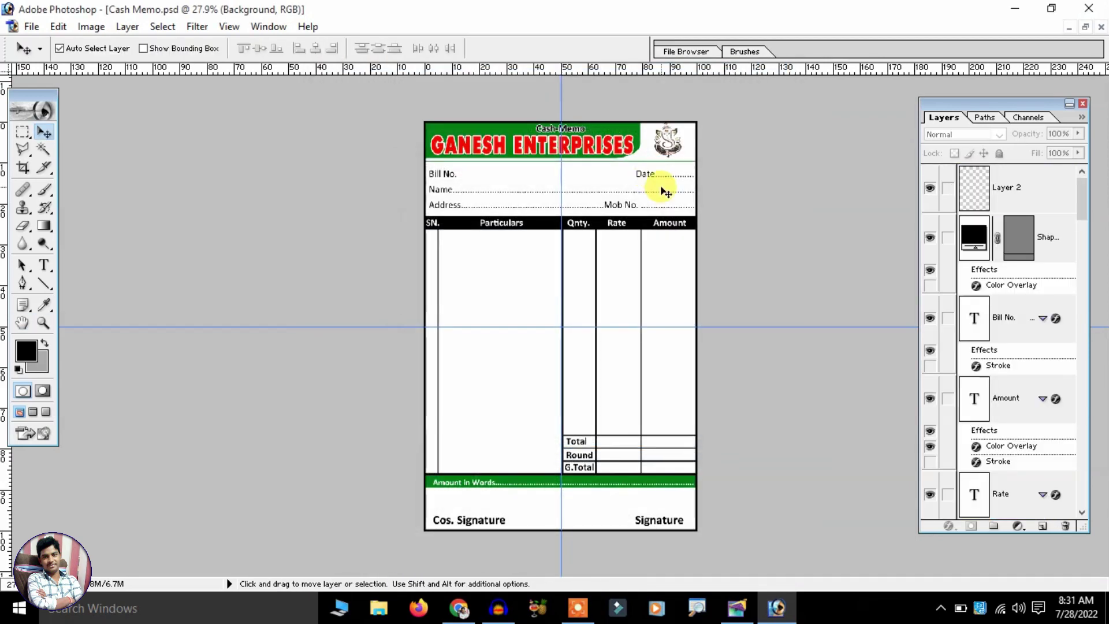
key("super+d")
double_click(456, 502)
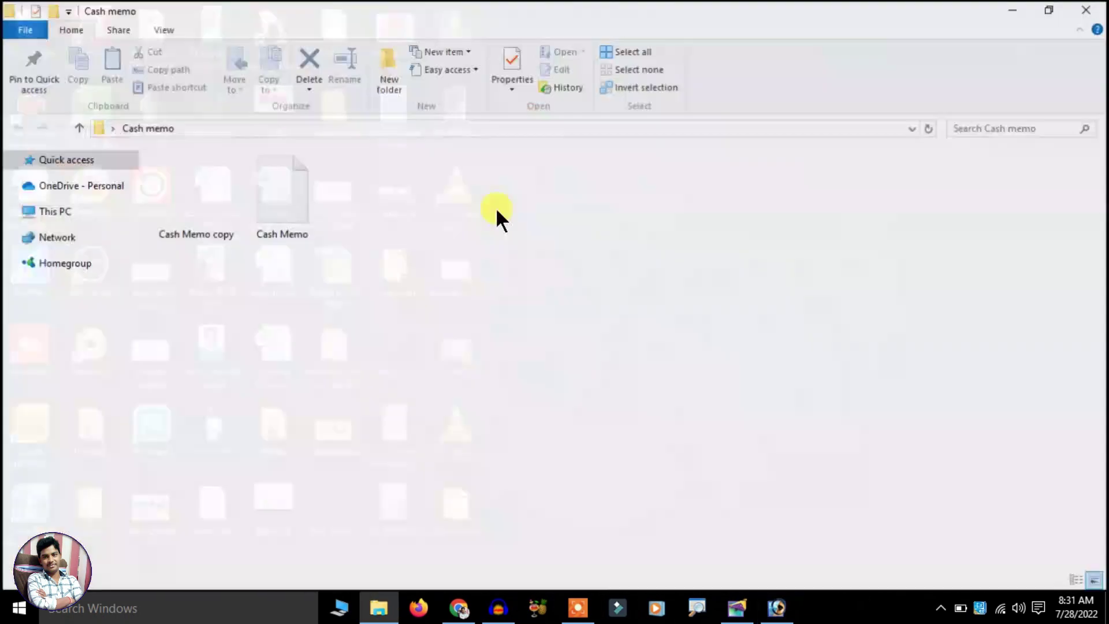